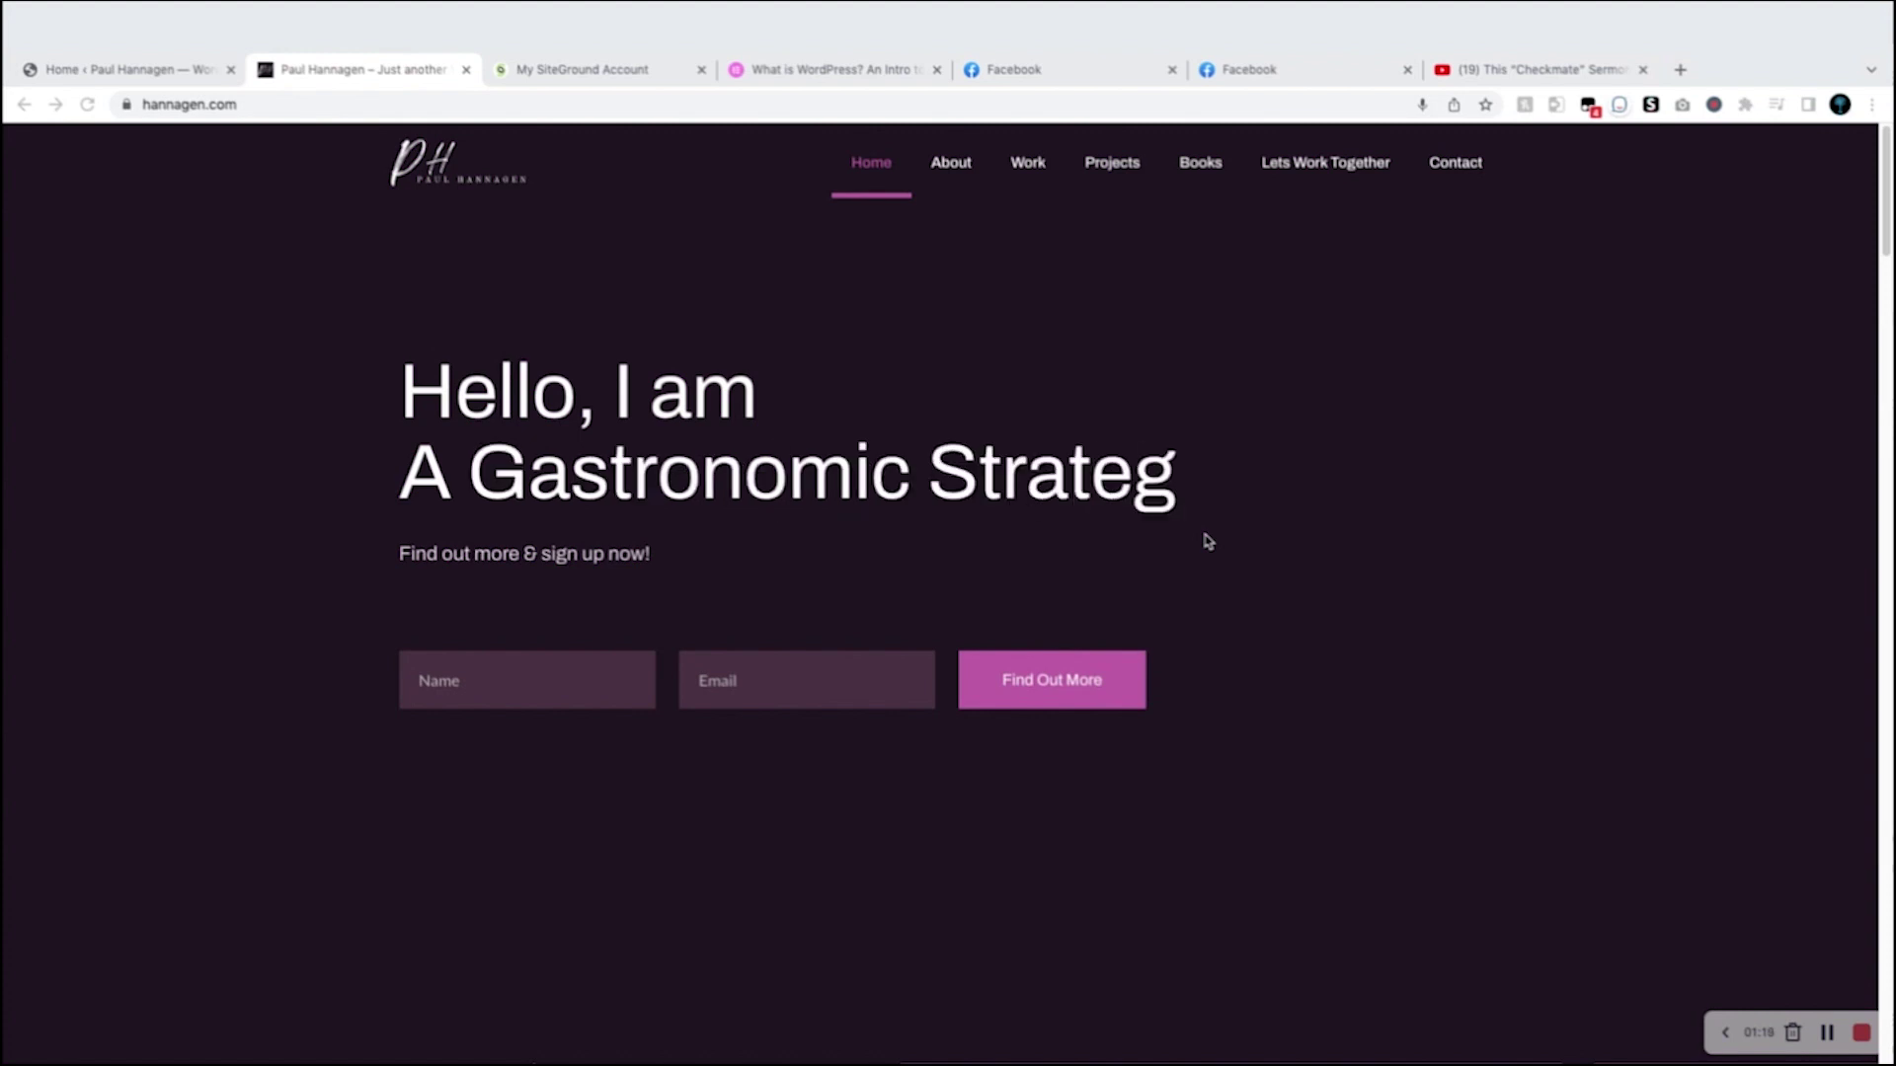
Step: Look through the live portfolio homepage down to the contact form, and return to the site's WordPress dashboard to view the Posts options
{"action": "scroll", "coordinate": [1335, 642], "scroll_direction": "down", "scroll_amount": 15}
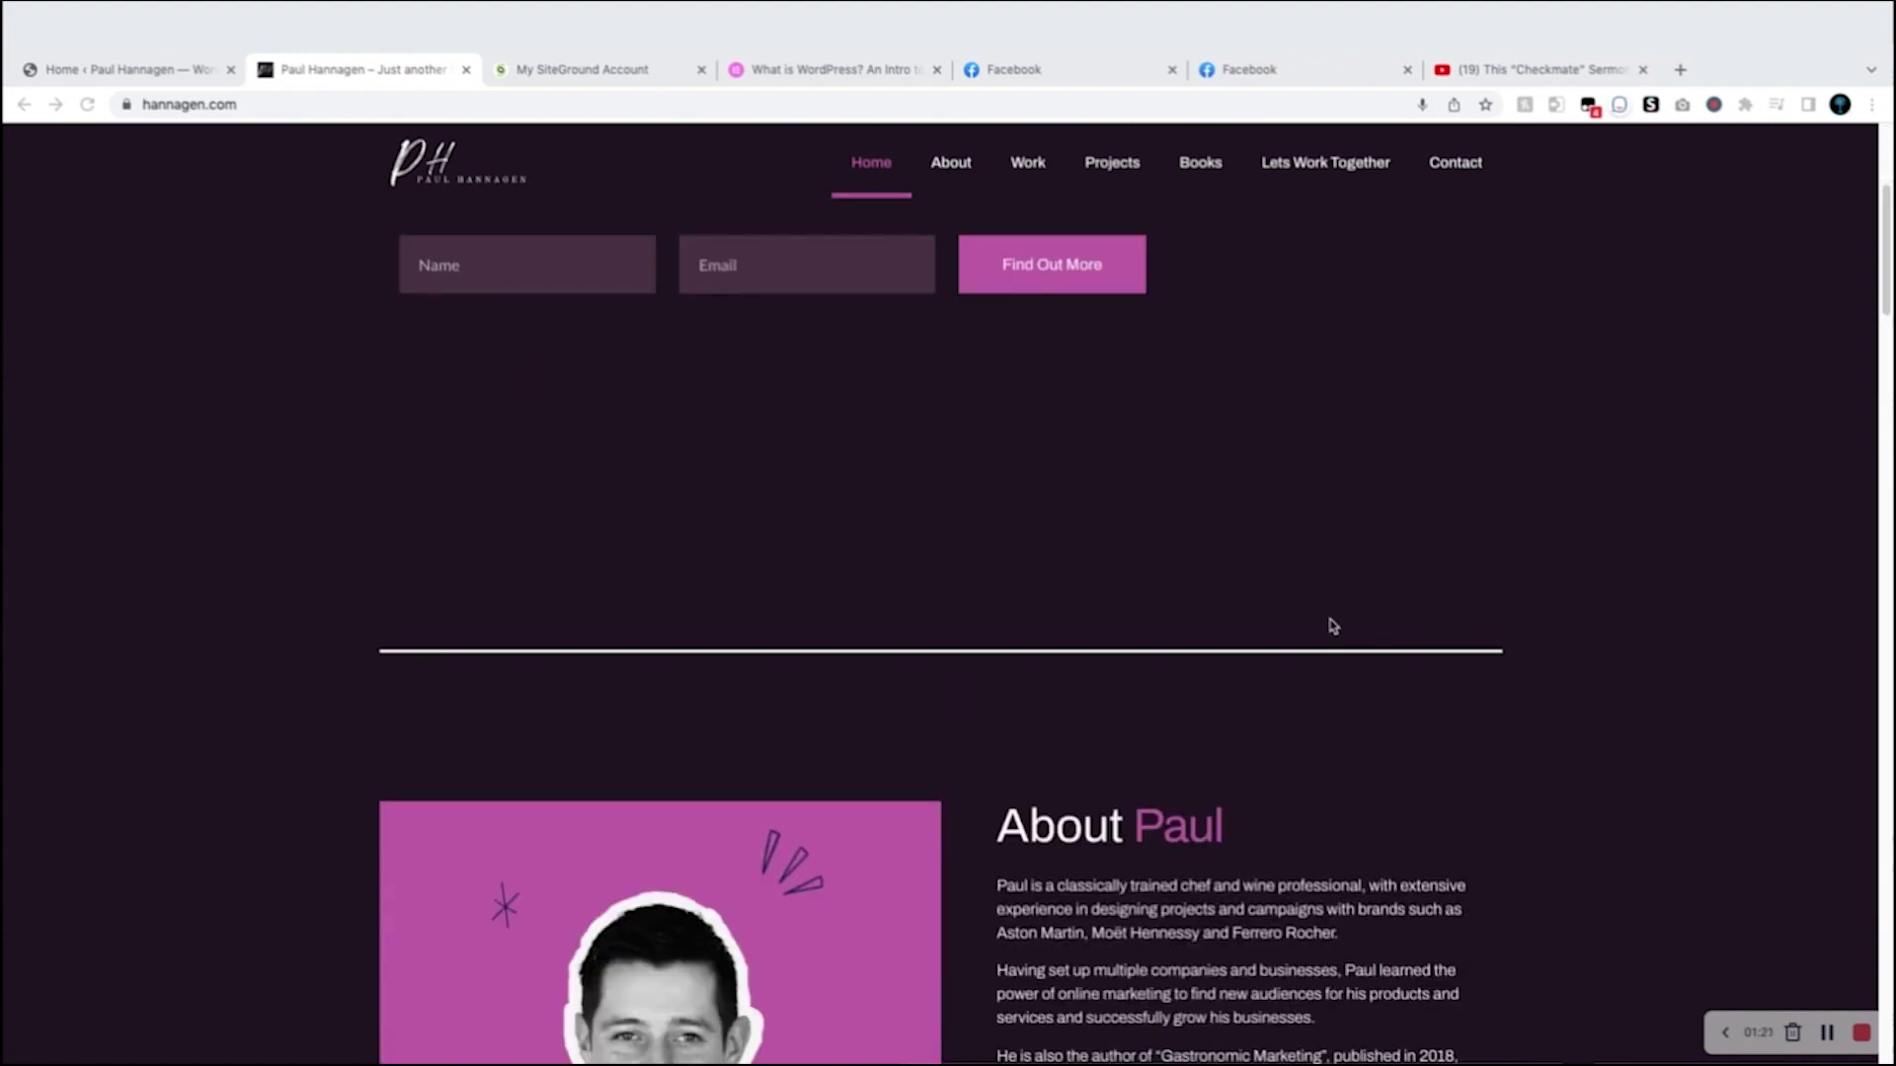
{"action": "scroll", "coordinate": [1333, 626], "scroll_direction": "down", "scroll_amount": 20}
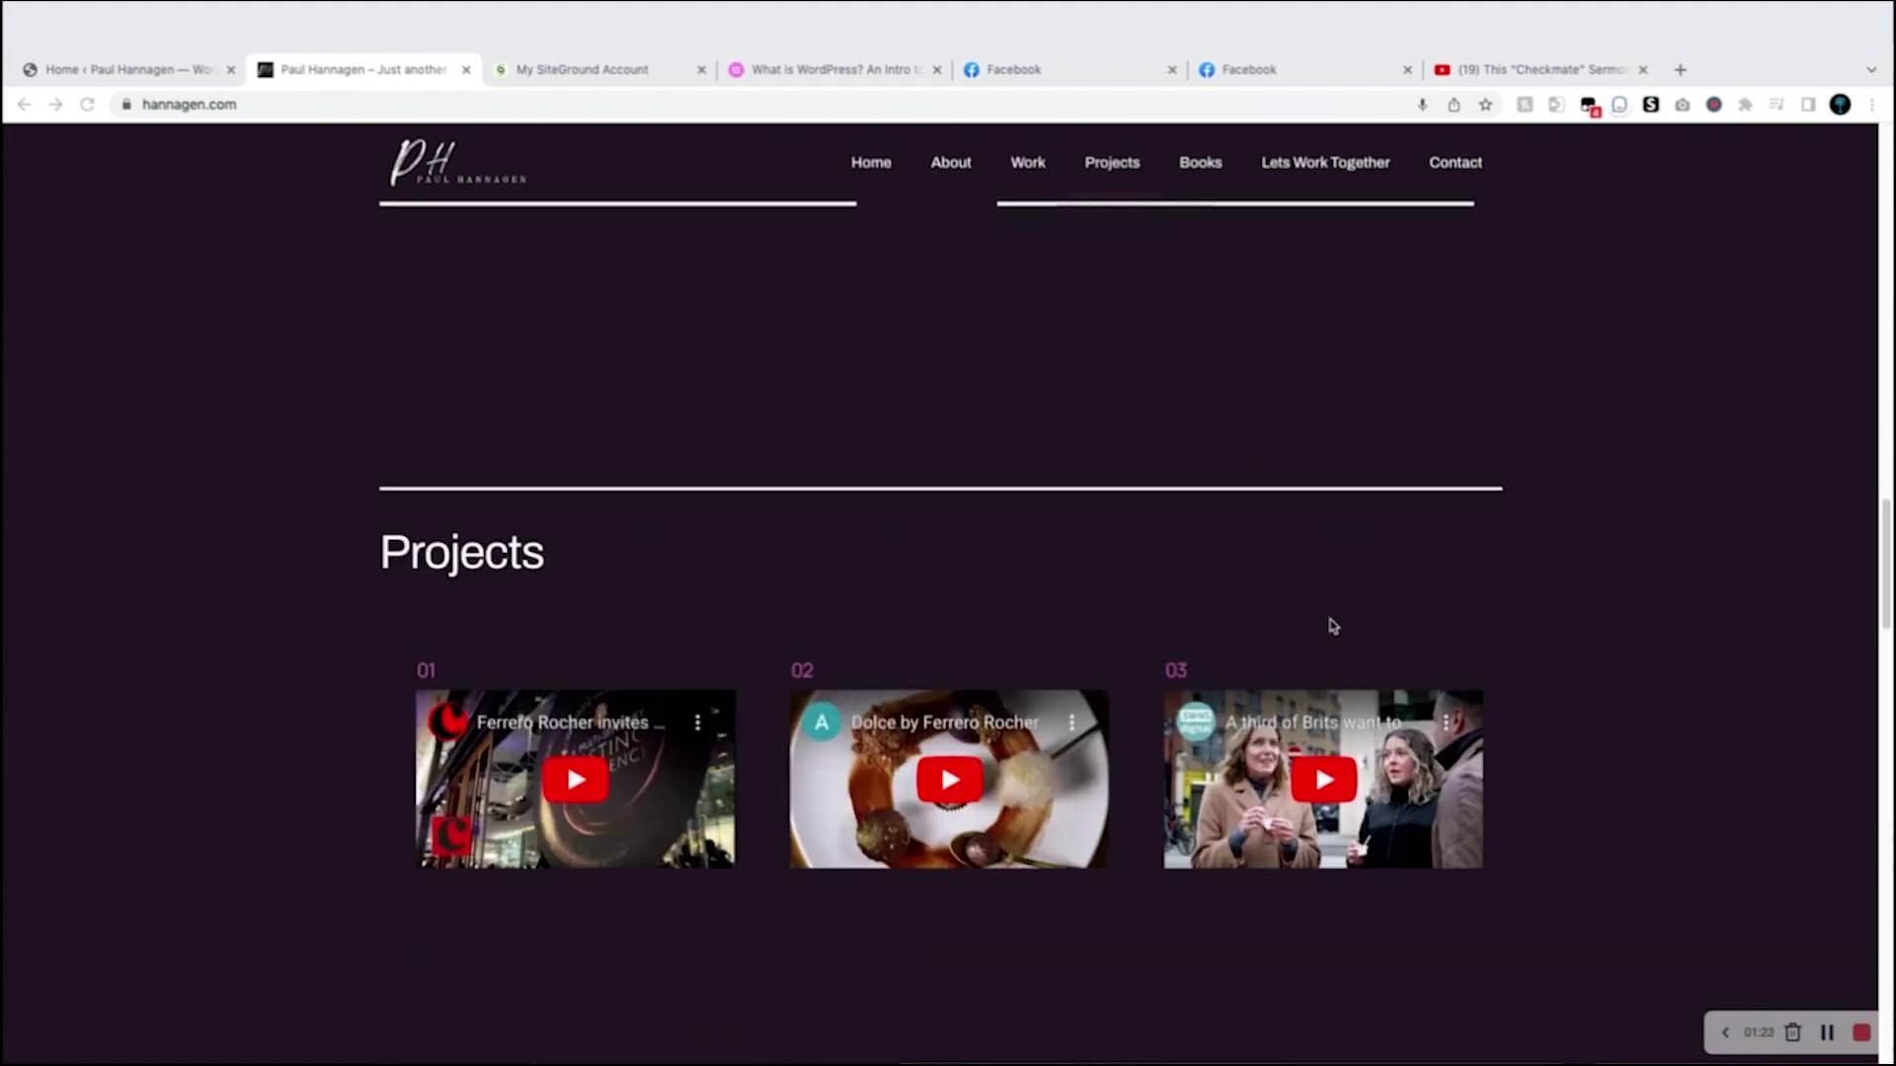
{"action": "scroll", "coordinate": [1333, 626], "scroll_direction": "down", "scroll_amount": 9}
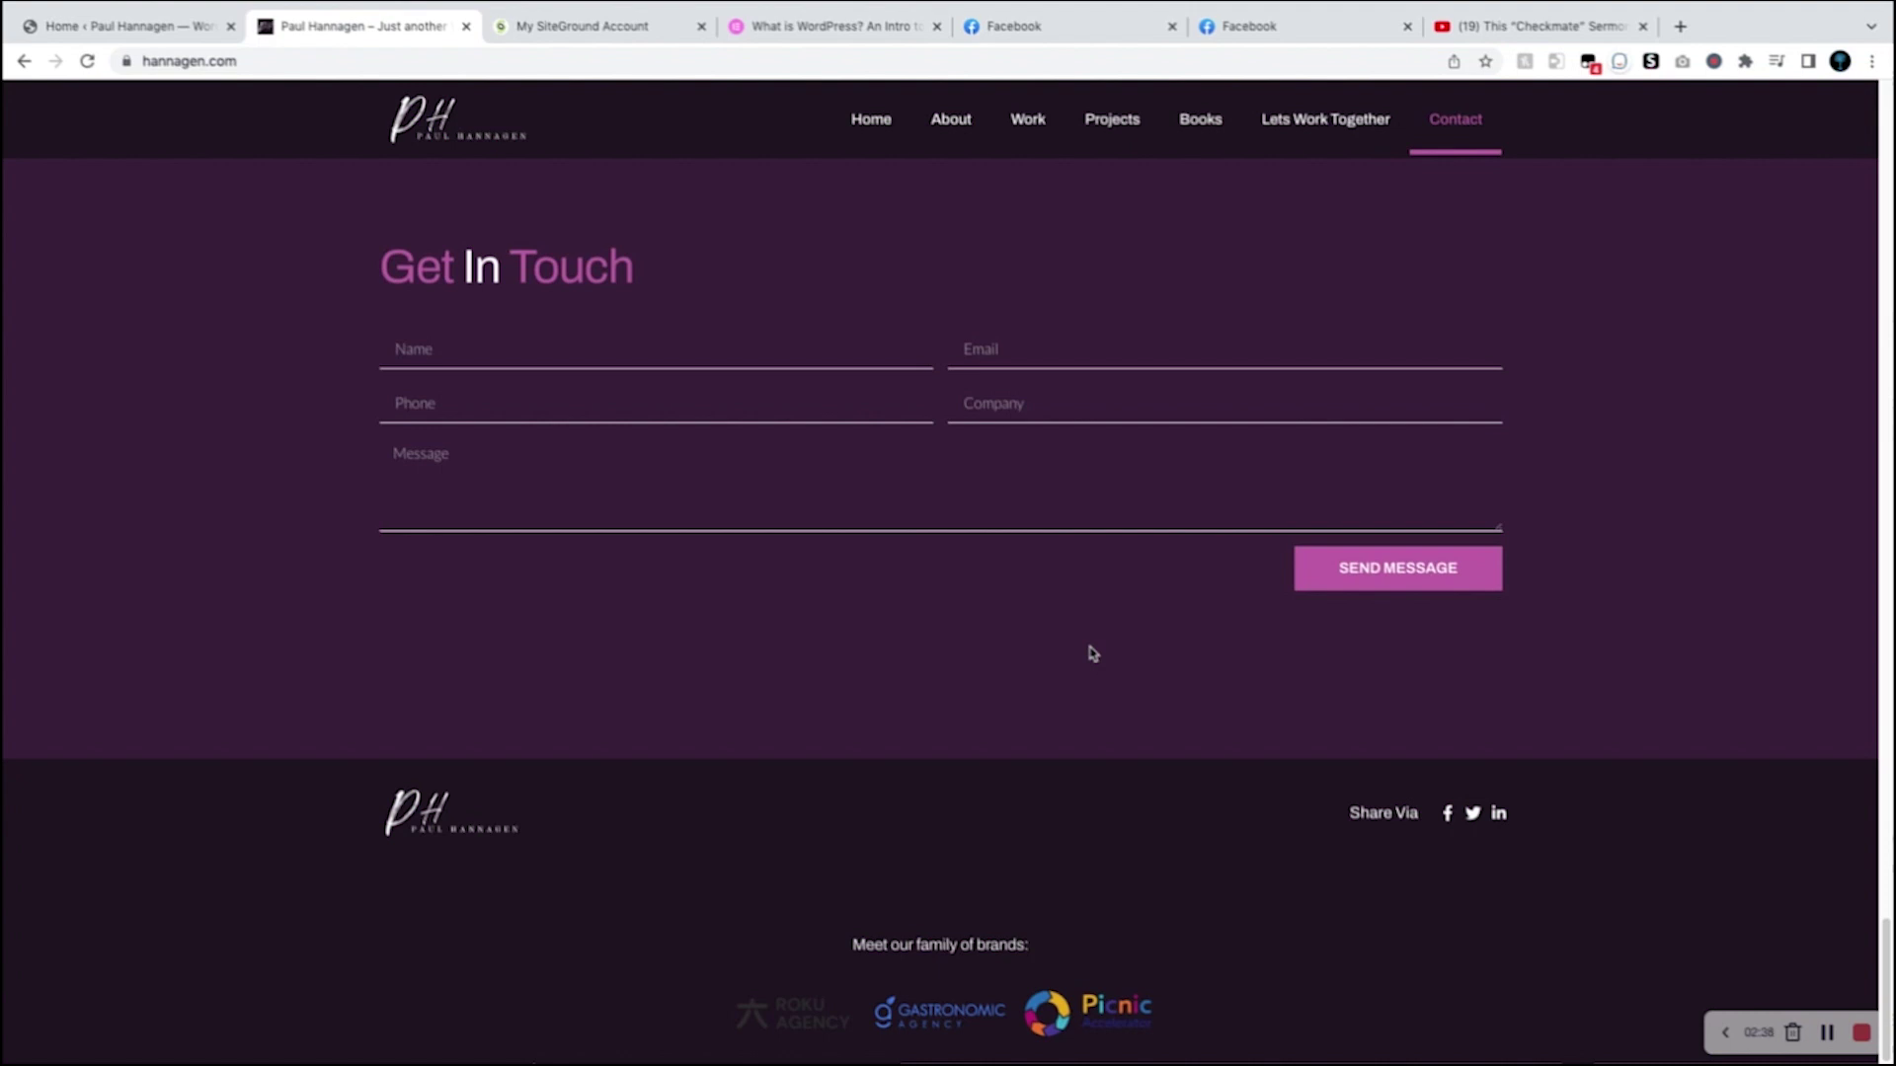
{"action": "left_click", "coordinate": [153, 30]}
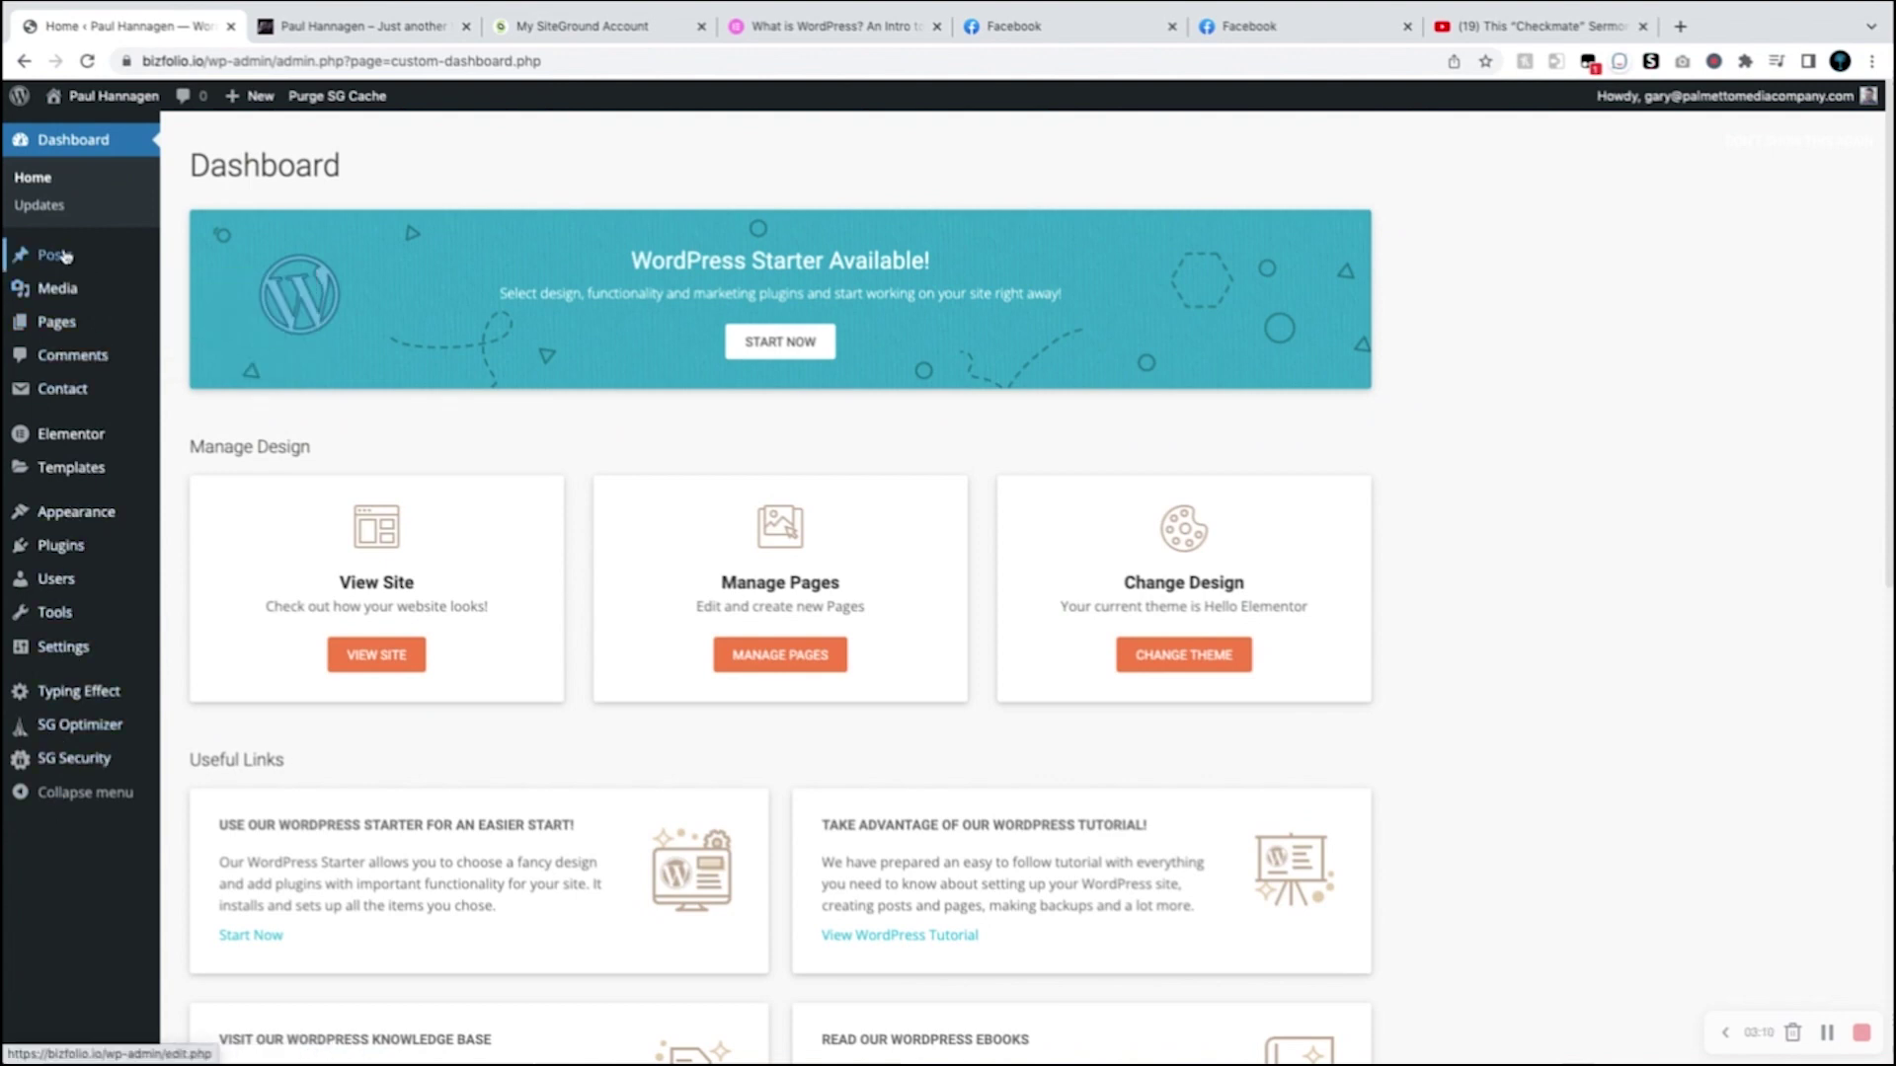
{"action": "mouse_move", "coordinate": [64, 257]}
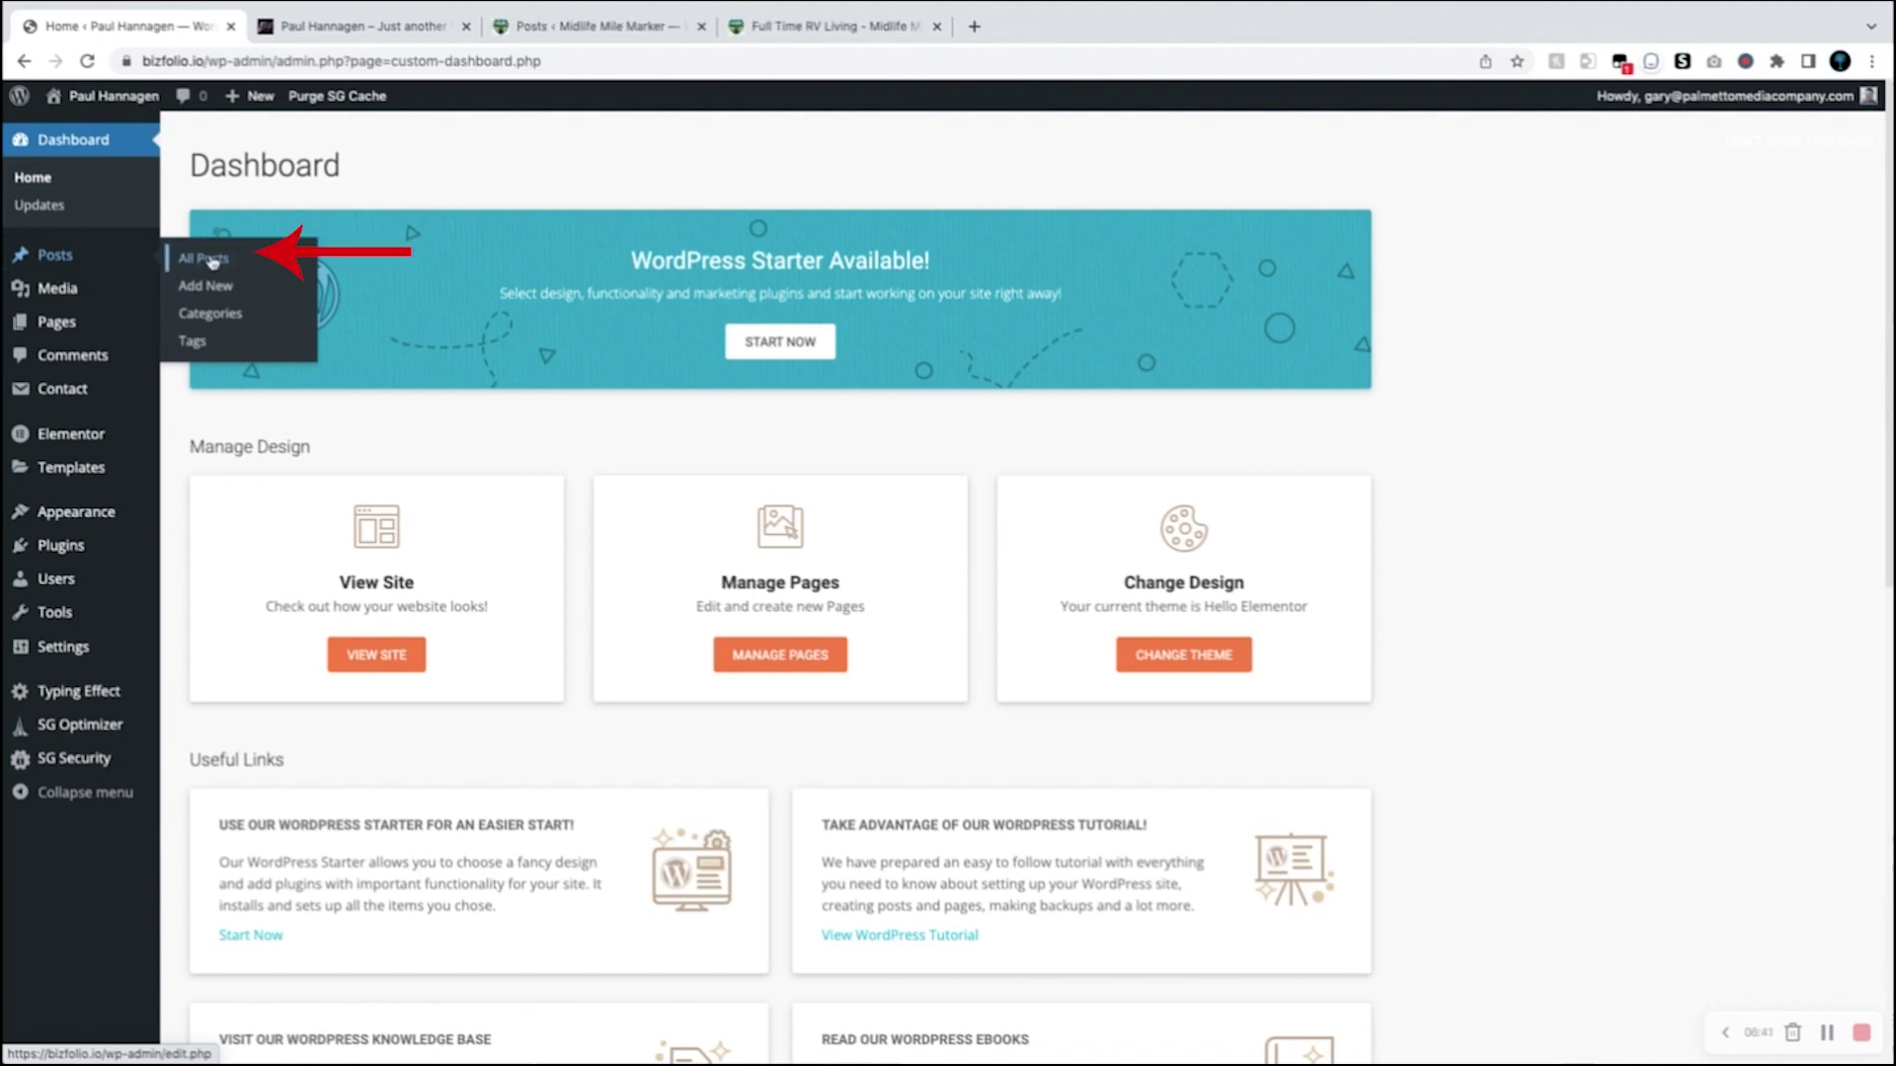
Step: View the Midlife Mile Marker homepage, and open the full list of posts in that site's dashboard
{"action": "left_click", "coordinate": [793, 30]}
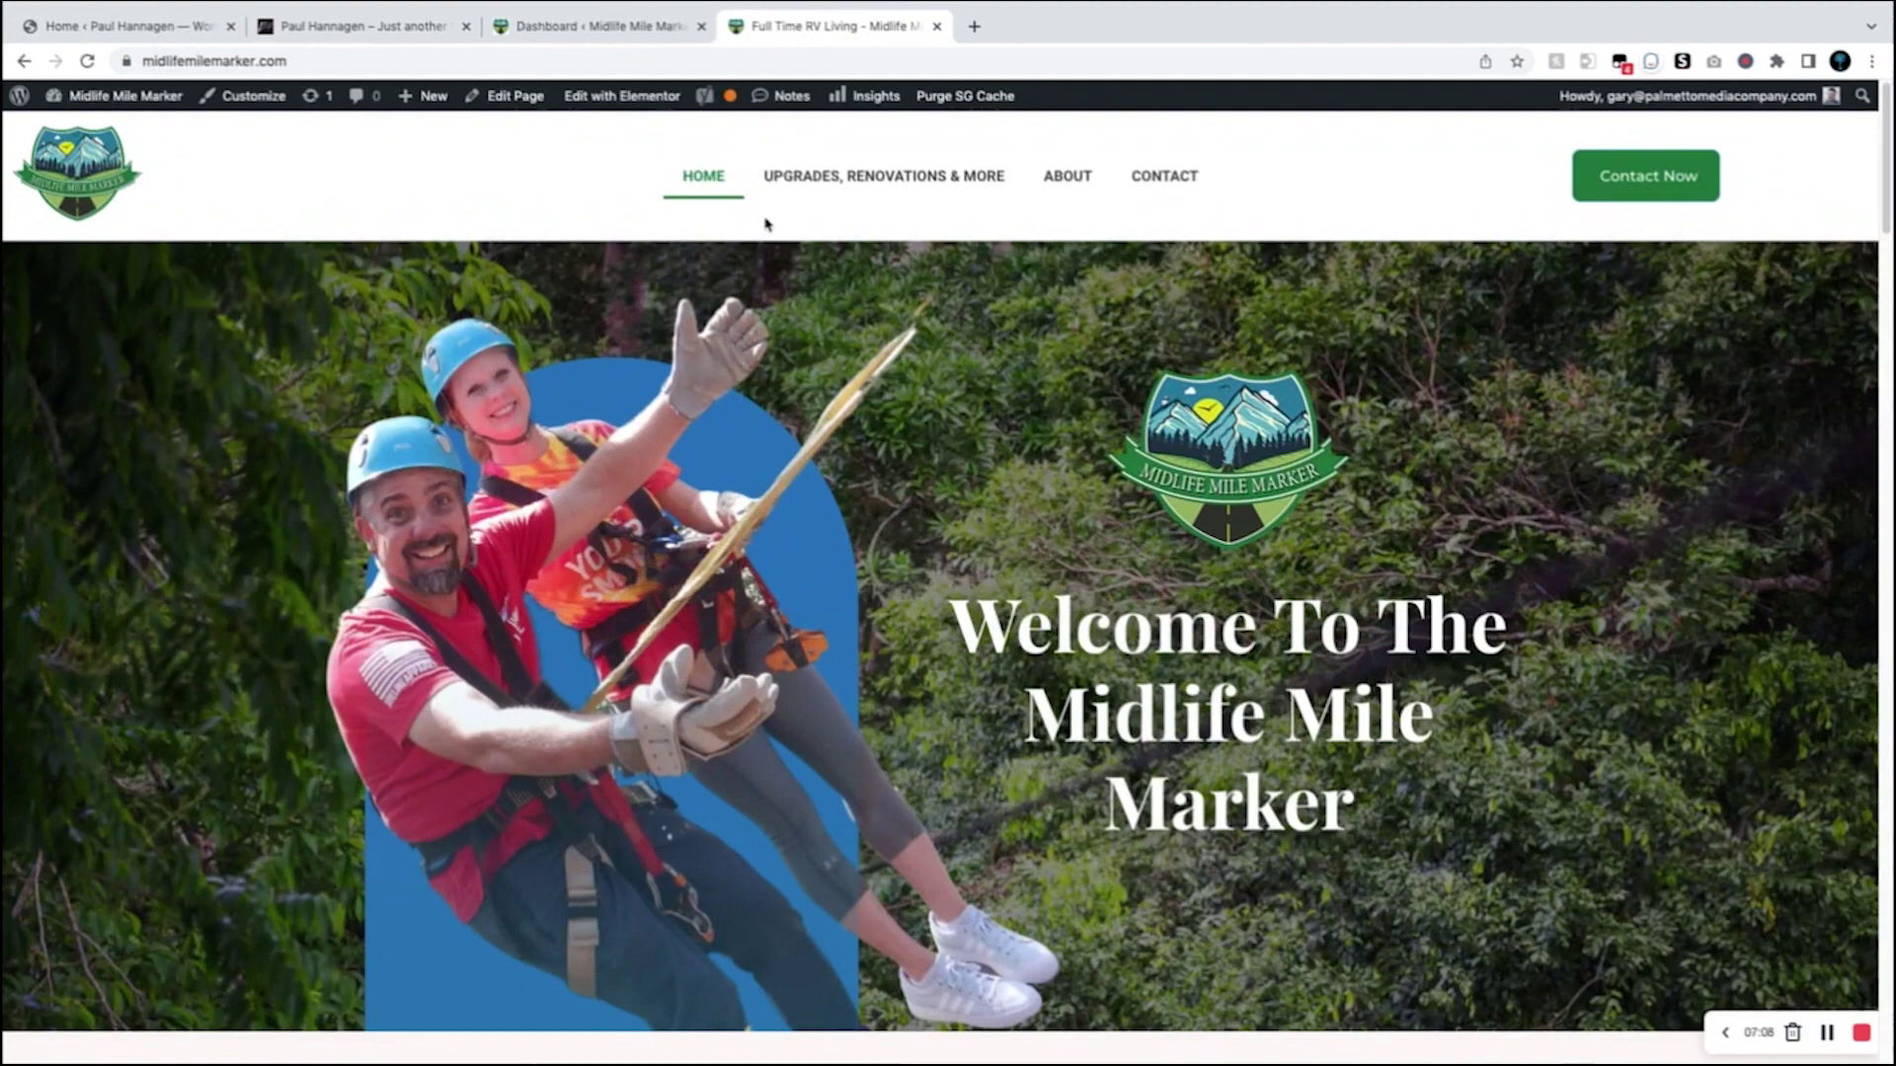
{"action": "left_click", "coordinate": [591, 28]}
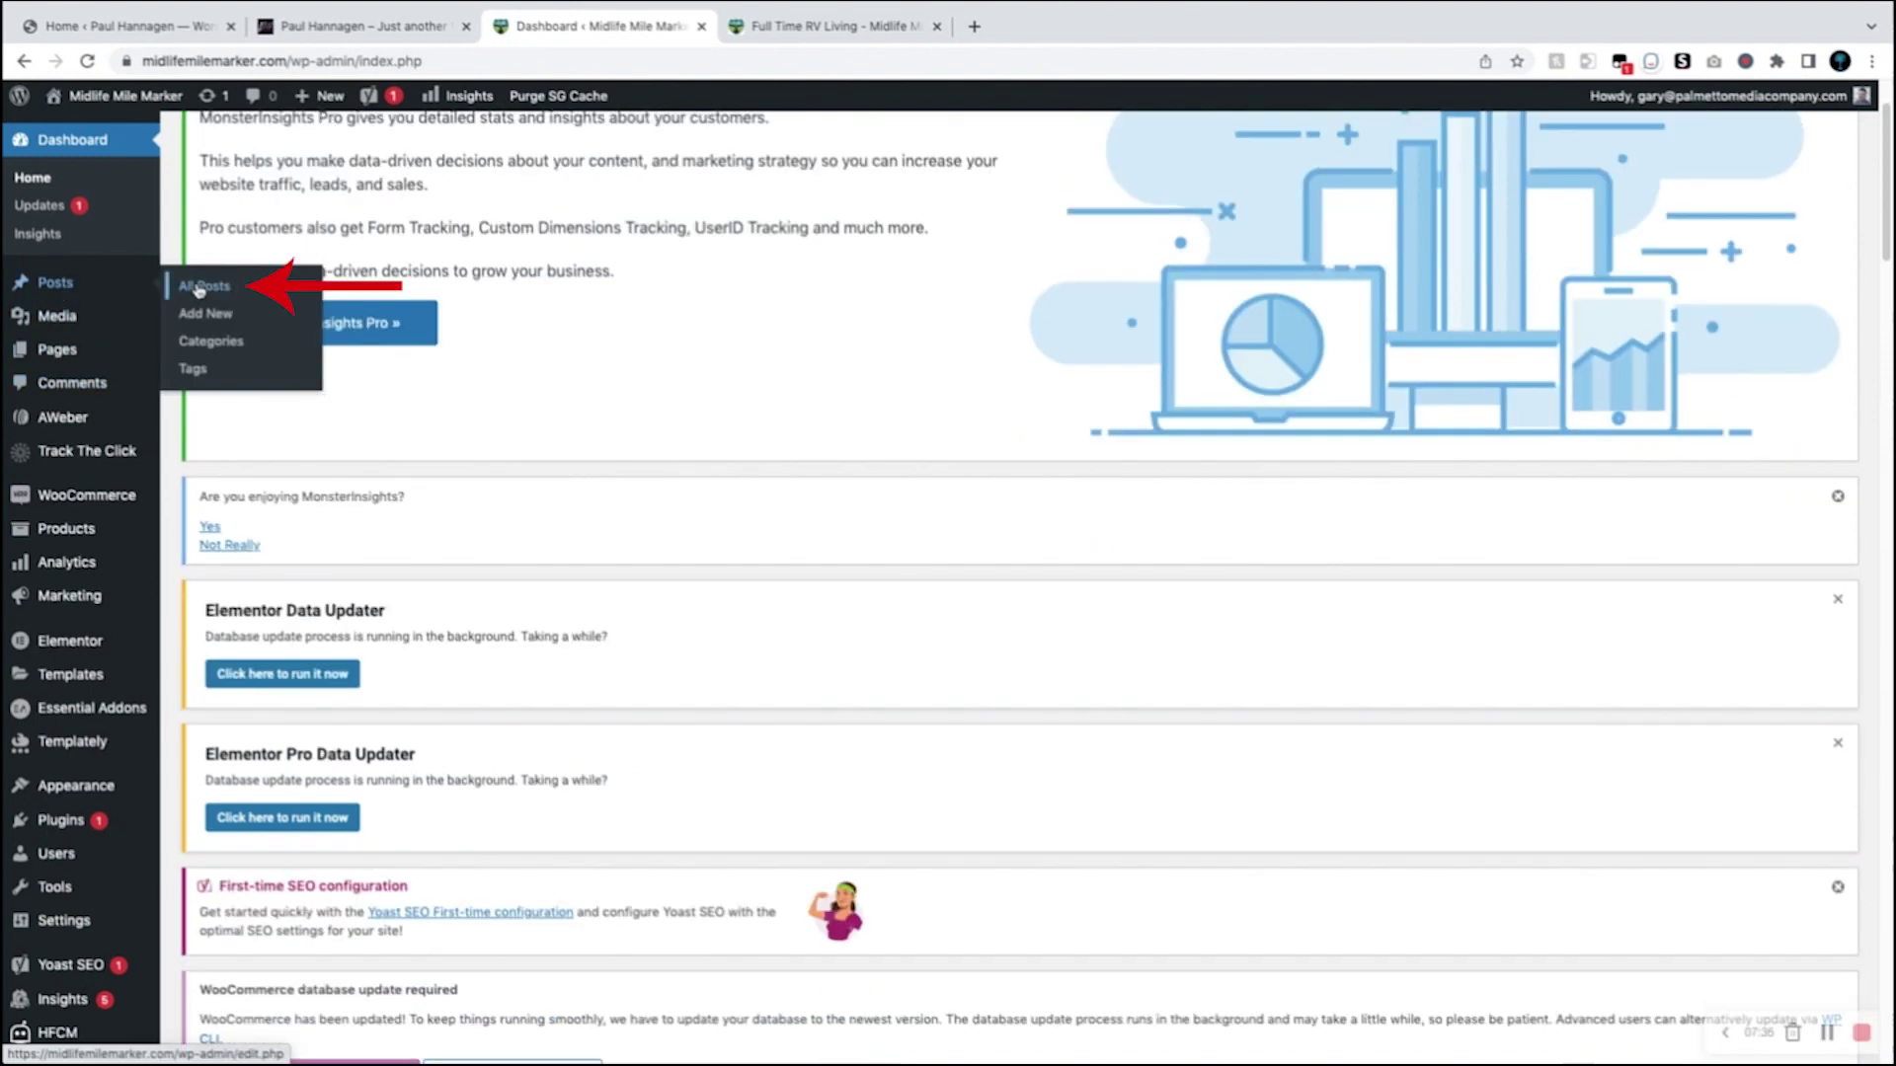
{"action": "left_click", "coordinate": [198, 287]}
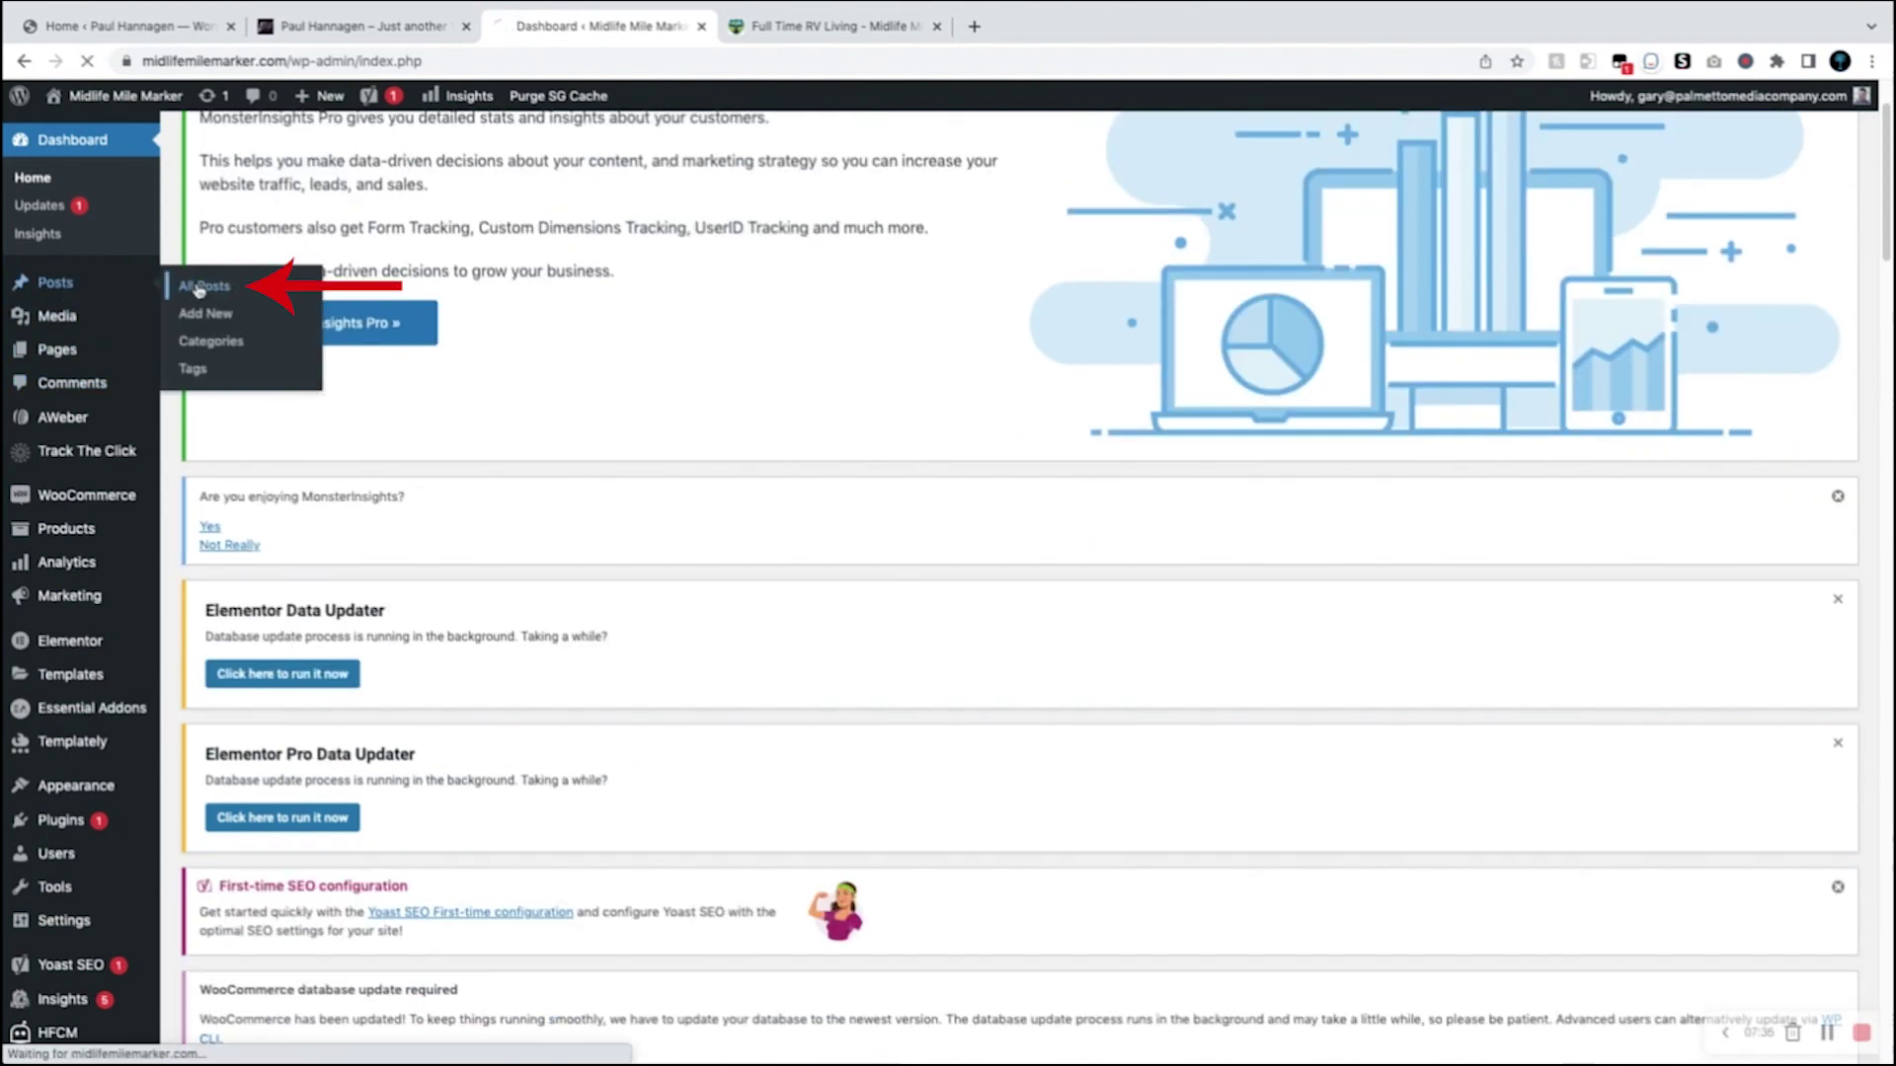
{"action": "scroll", "coordinate": [656, 571], "scroll_direction": "down", "scroll_amount": 5}
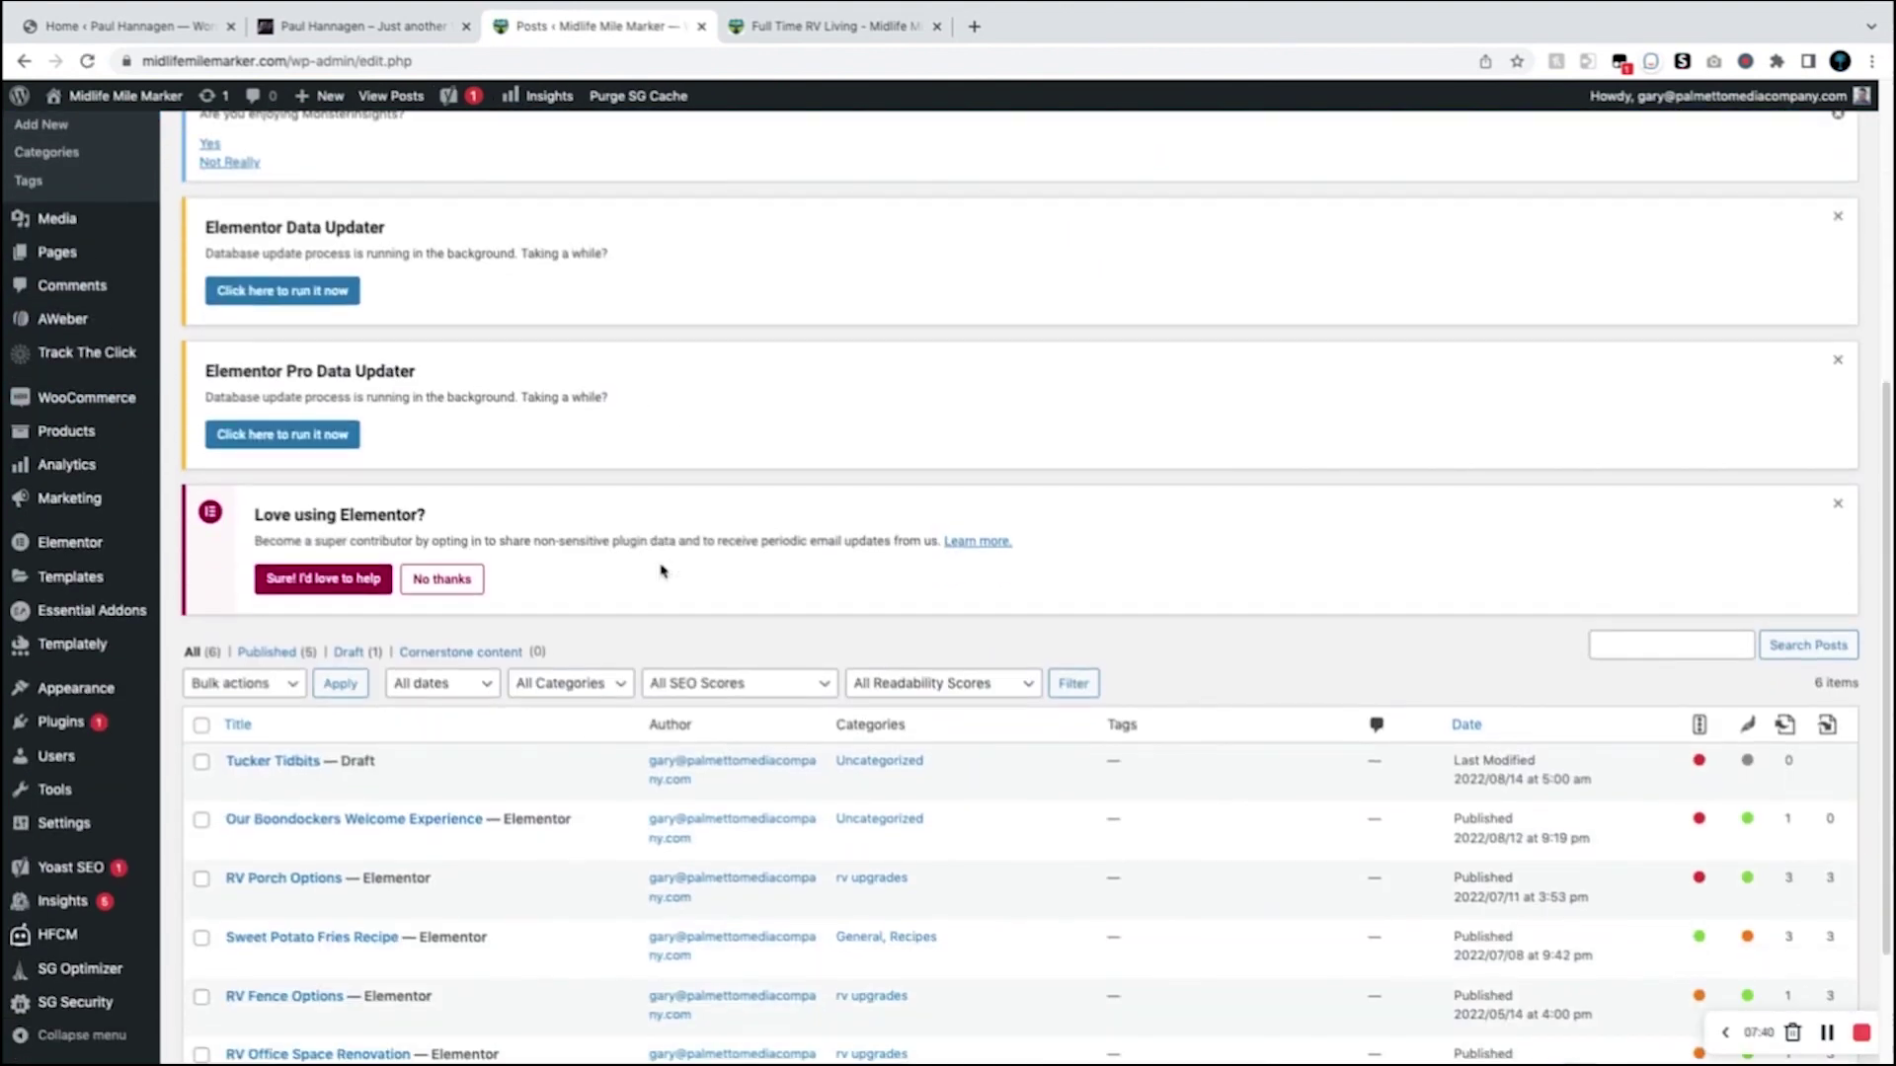
{"action": "scroll", "coordinate": [659, 568], "scroll_direction": "down", "scroll_amount": 2}
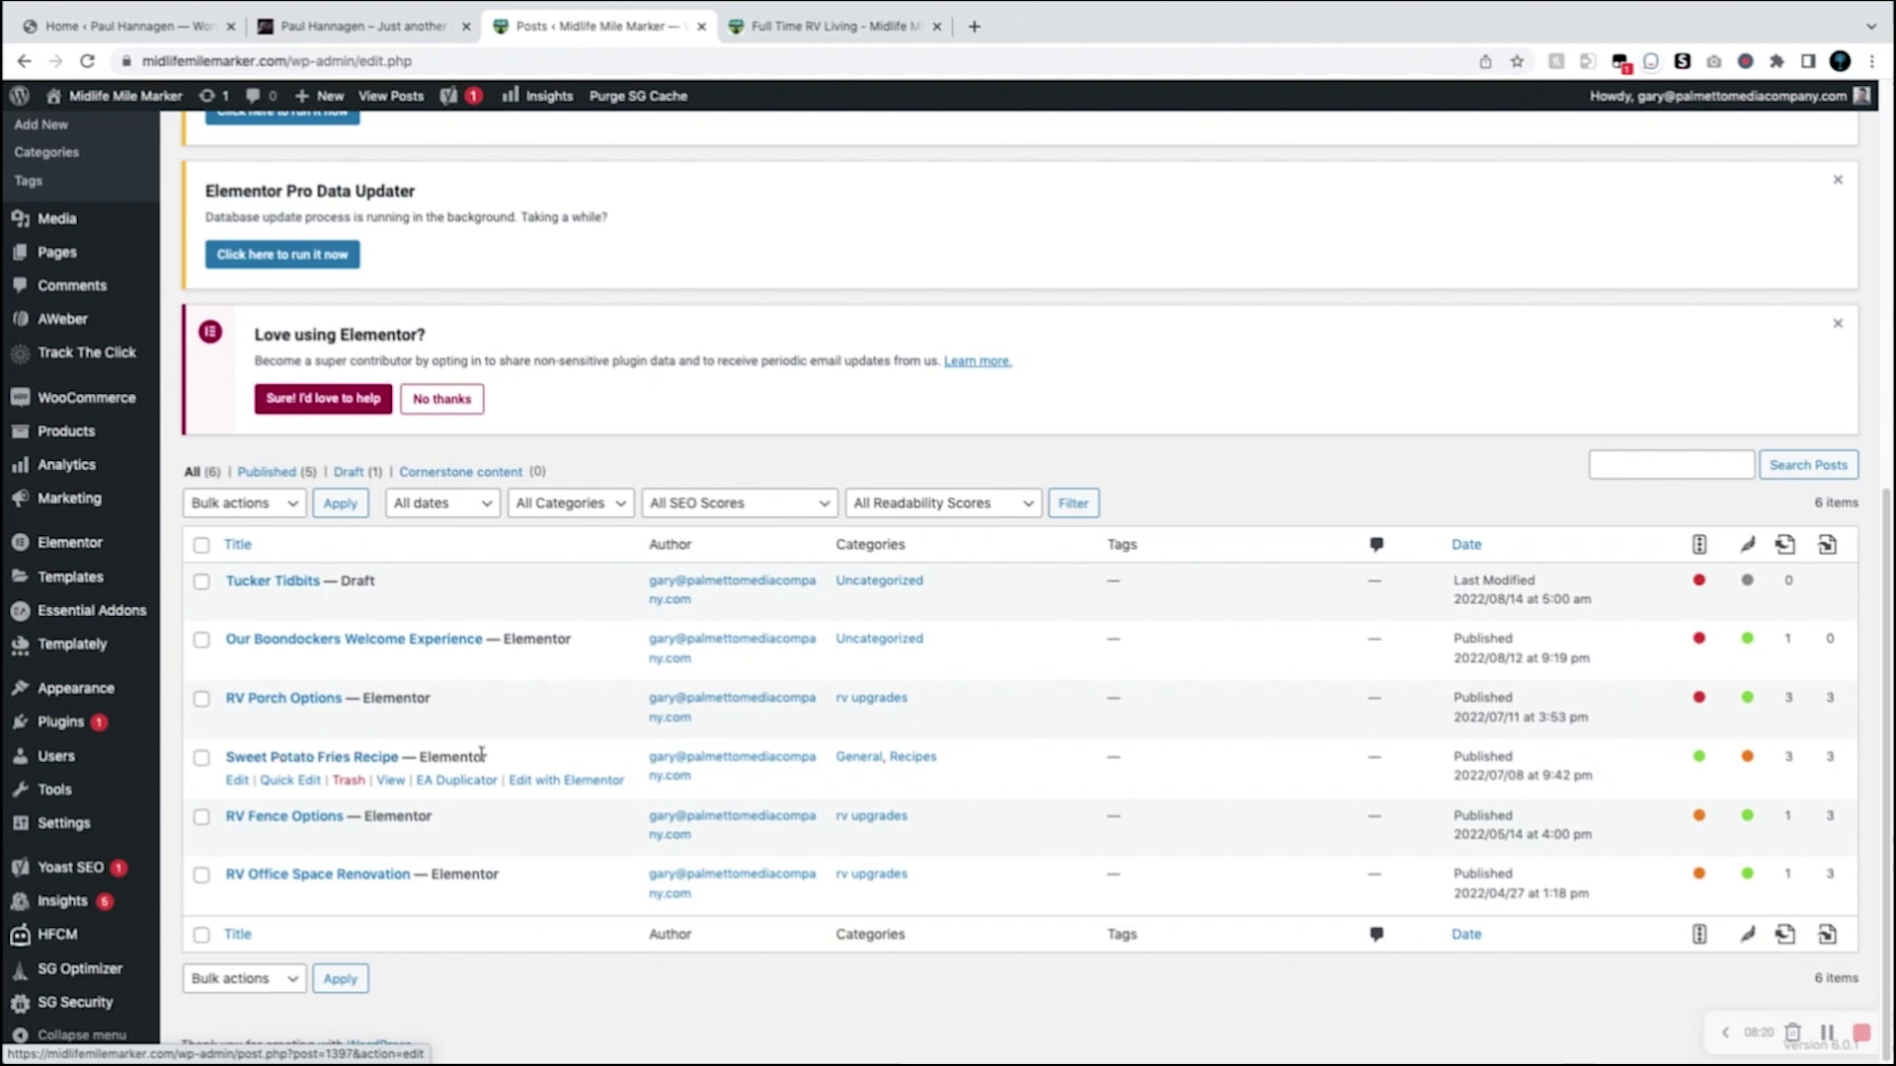
Step: Open the Sweet Potato Fries Recipe post in Elementor and look through its content down to the comment form
{"action": "left_click", "coordinate": [548, 783]}
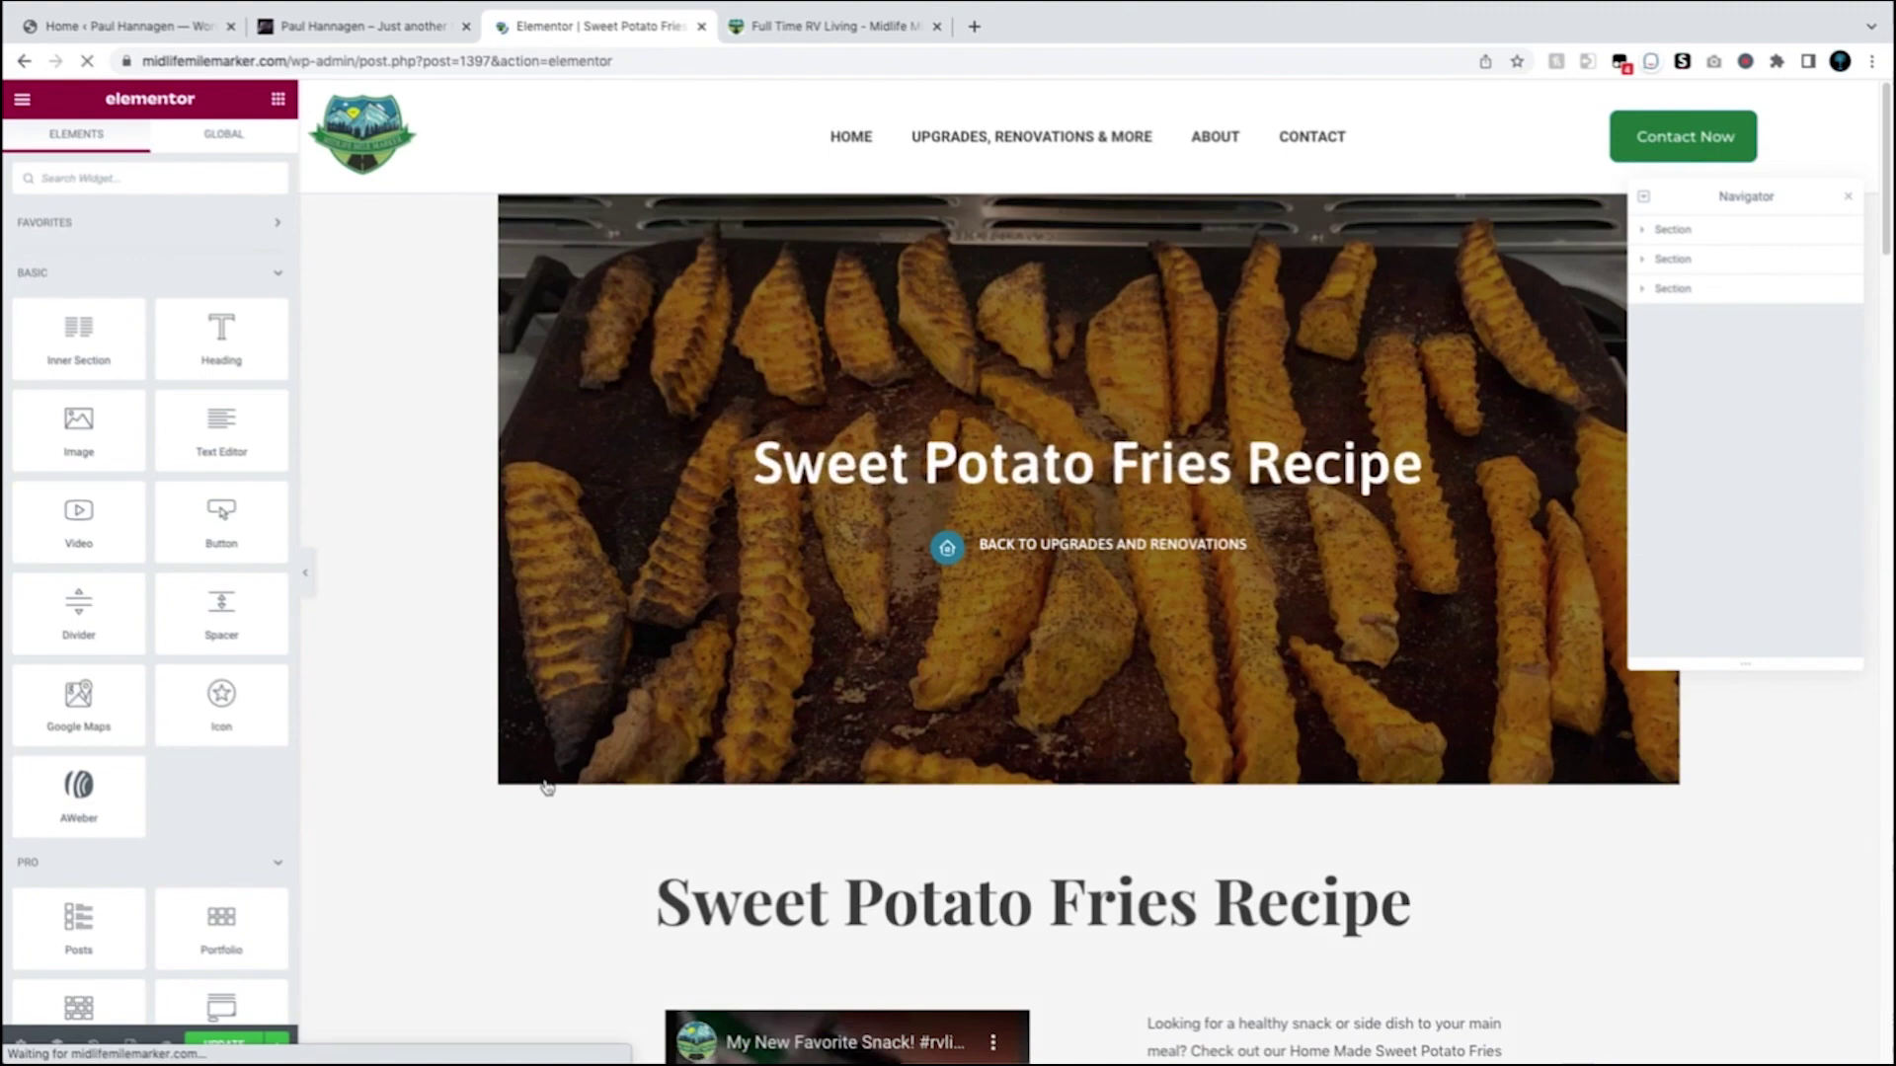
{"action": "scroll", "coordinate": [547, 787], "scroll_direction": "down", "scroll_amount": 10}
{"action": "scroll", "coordinate": [547, 787], "scroll_direction": "down", "scroll_amount": 15}
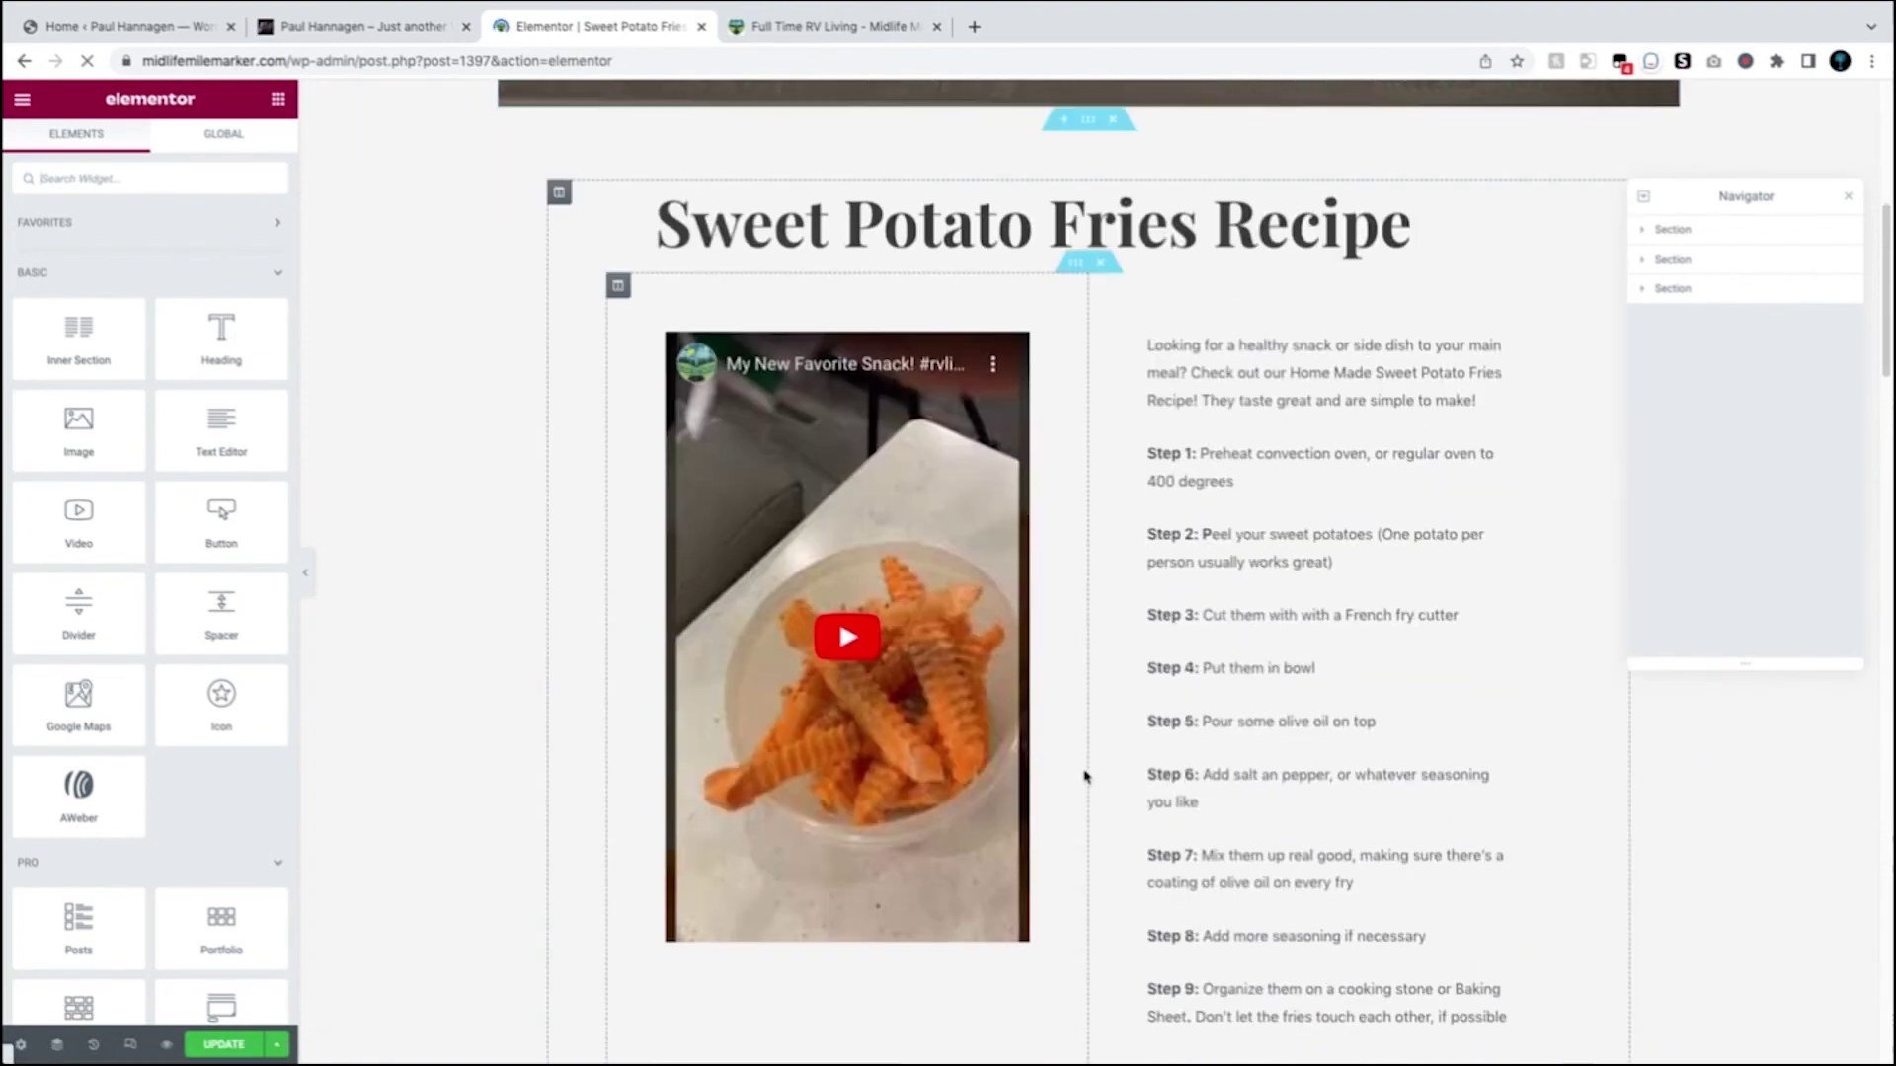
{"action": "scroll", "coordinate": [1087, 777], "scroll_direction": "down", "scroll_amount": 3}
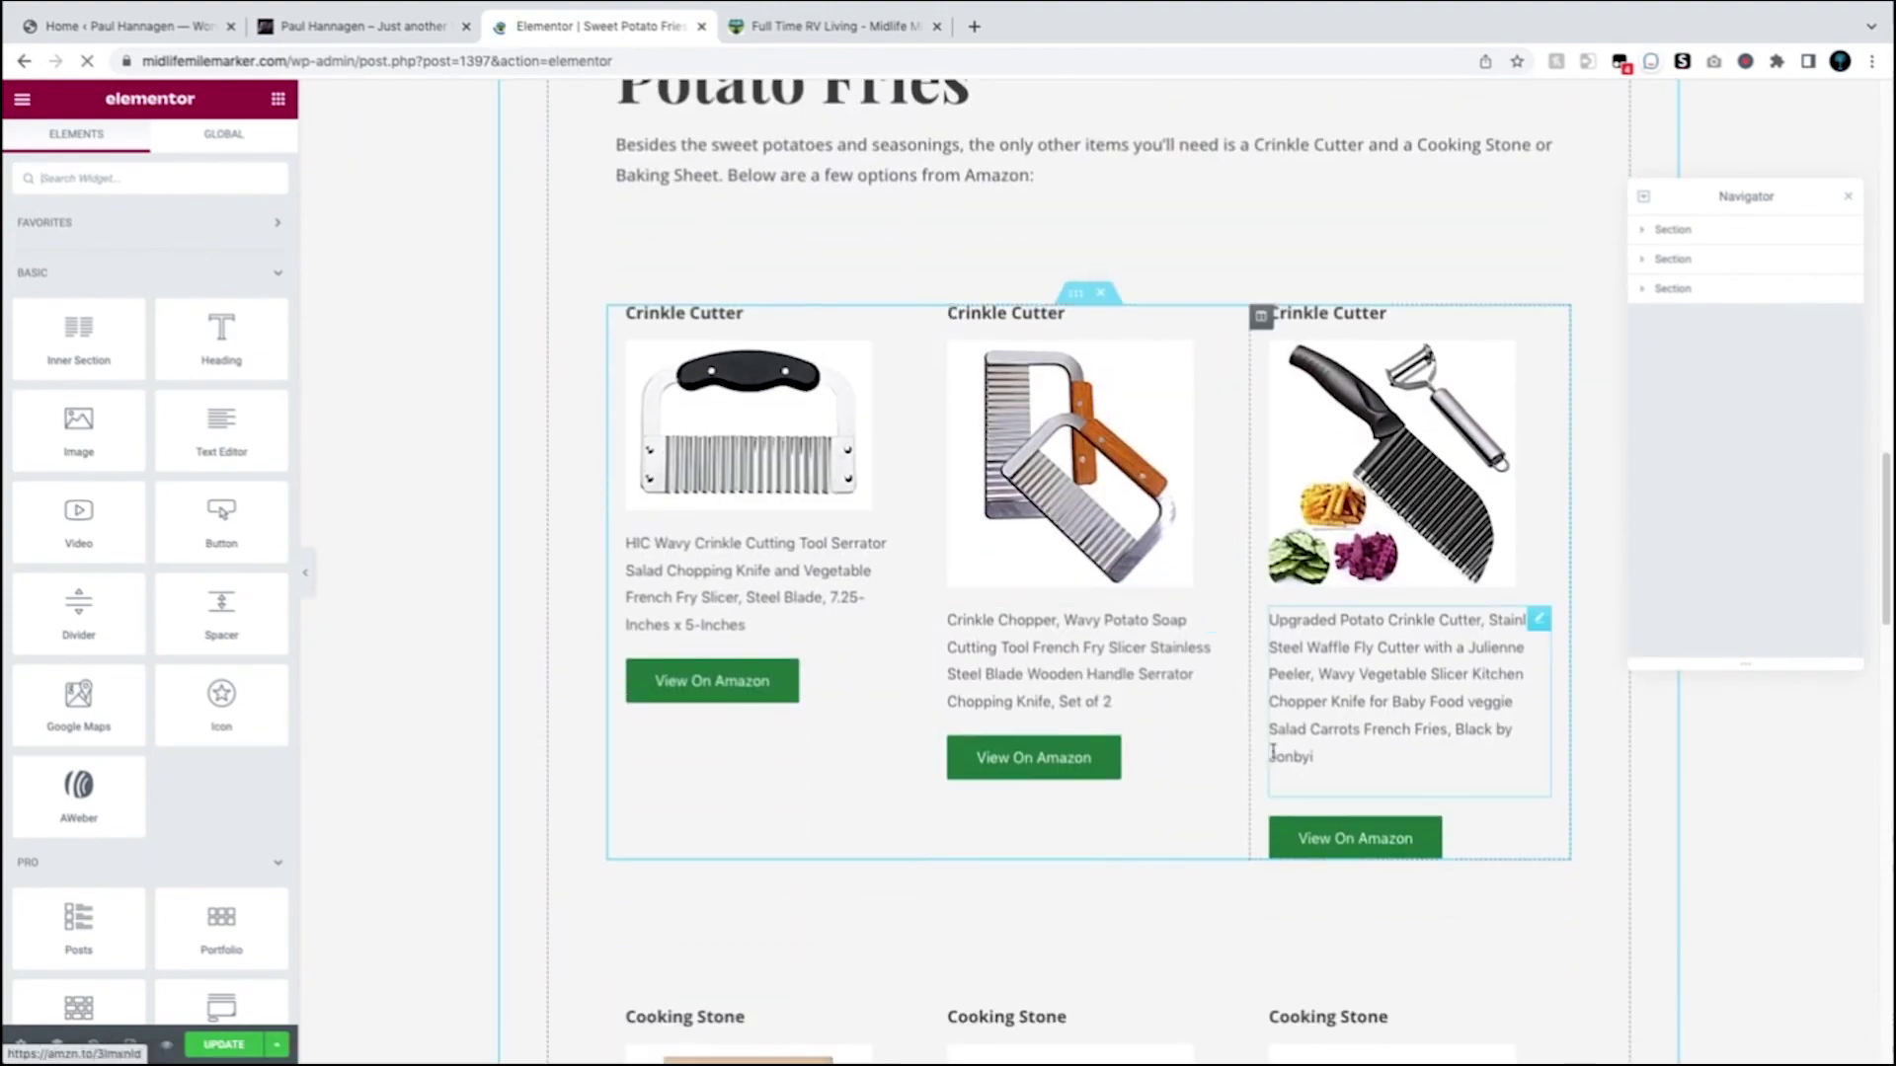
{"action": "scroll", "coordinate": [1273, 747], "scroll_direction": "down", "scroll_amount": 12}
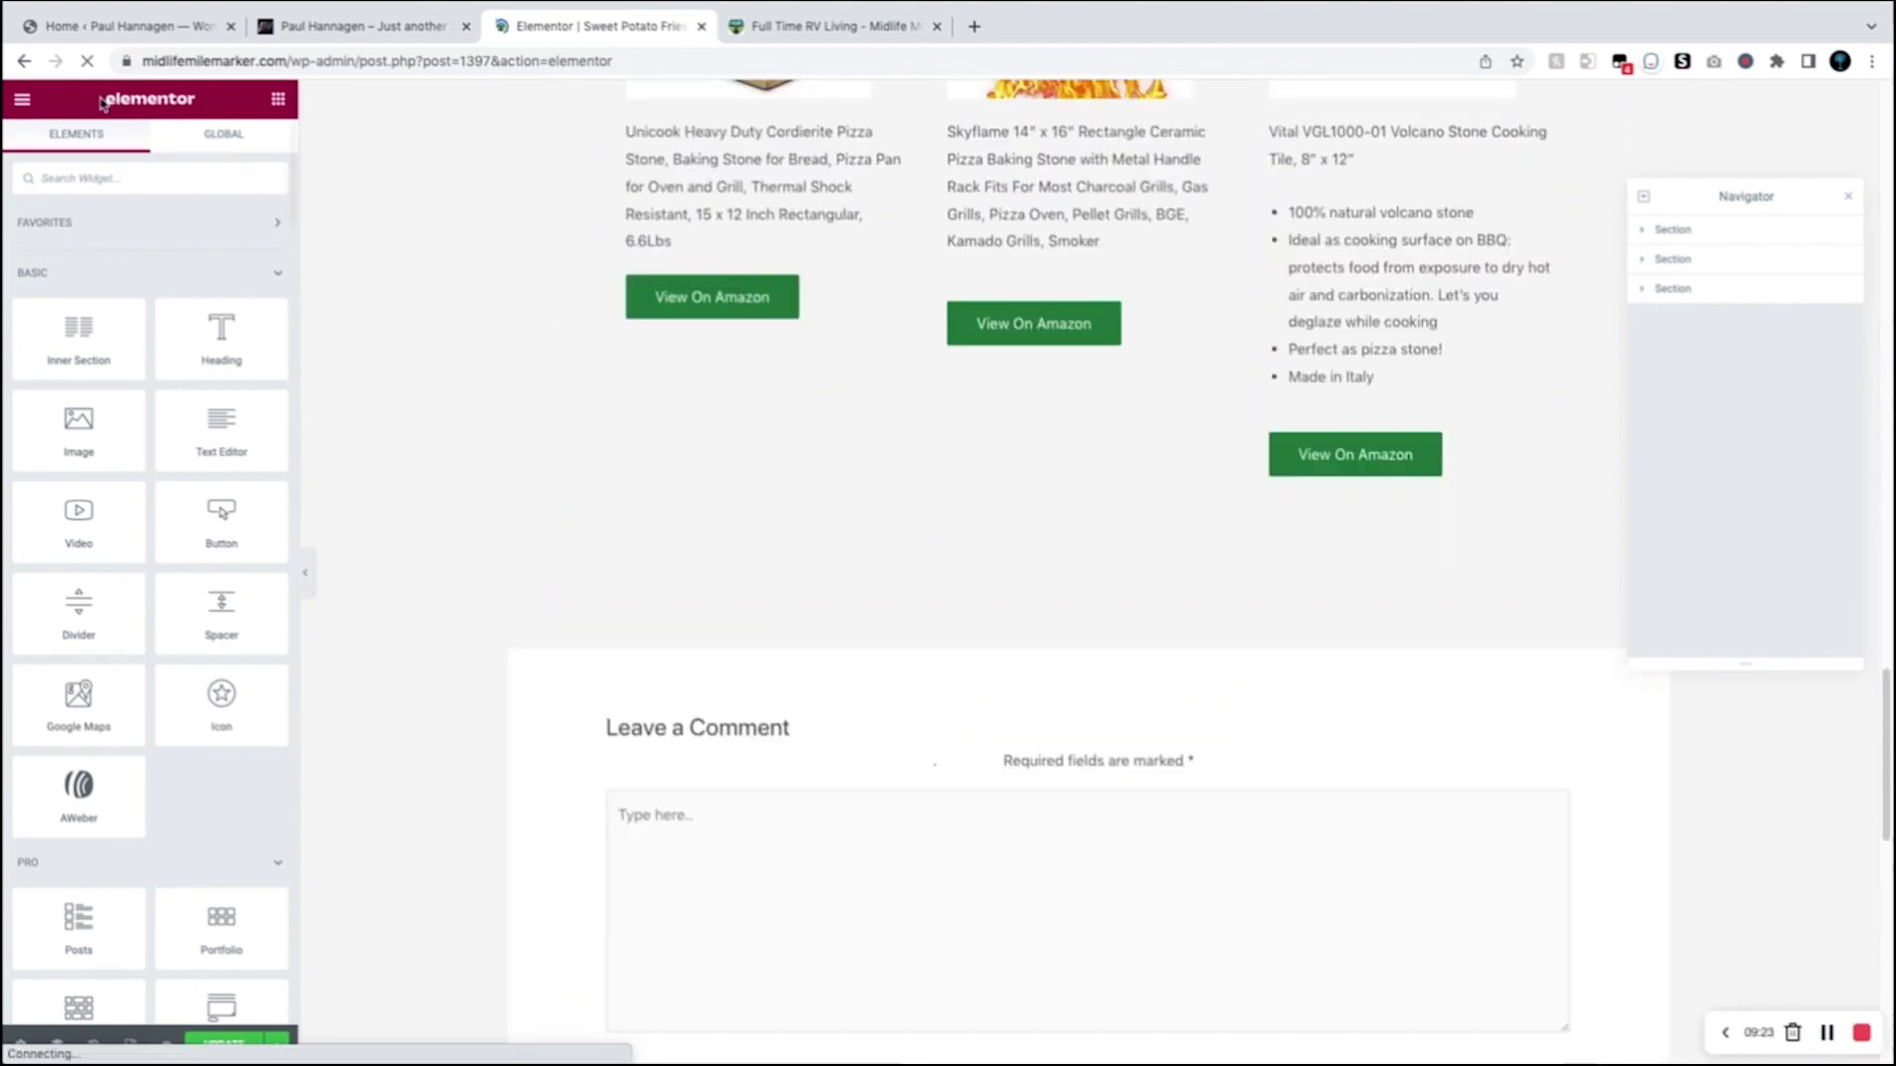
Step: Open the media library on the bizfolio.io site and bring up its file upload area
{"action": "left_click", "coordinate": [82, 24]}
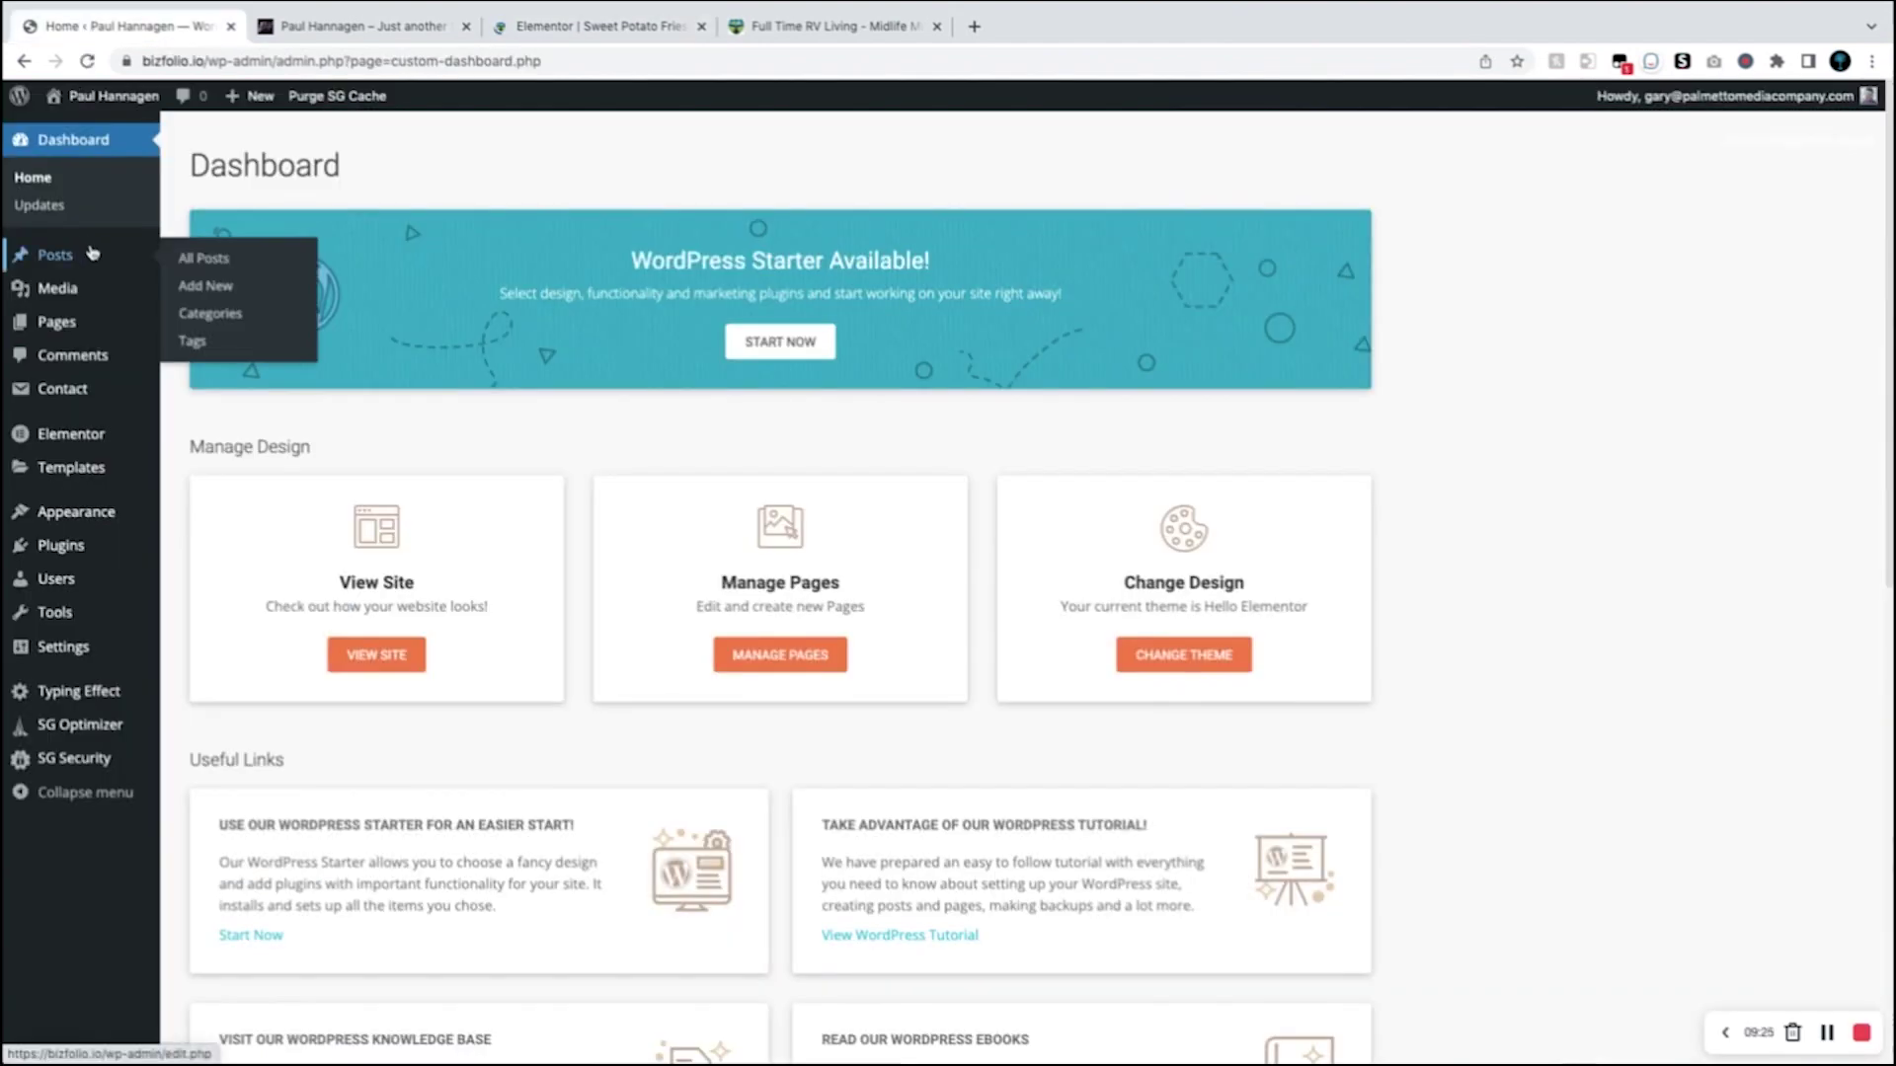
{"action": "mouse_move", "coordinate": [71, 292]}
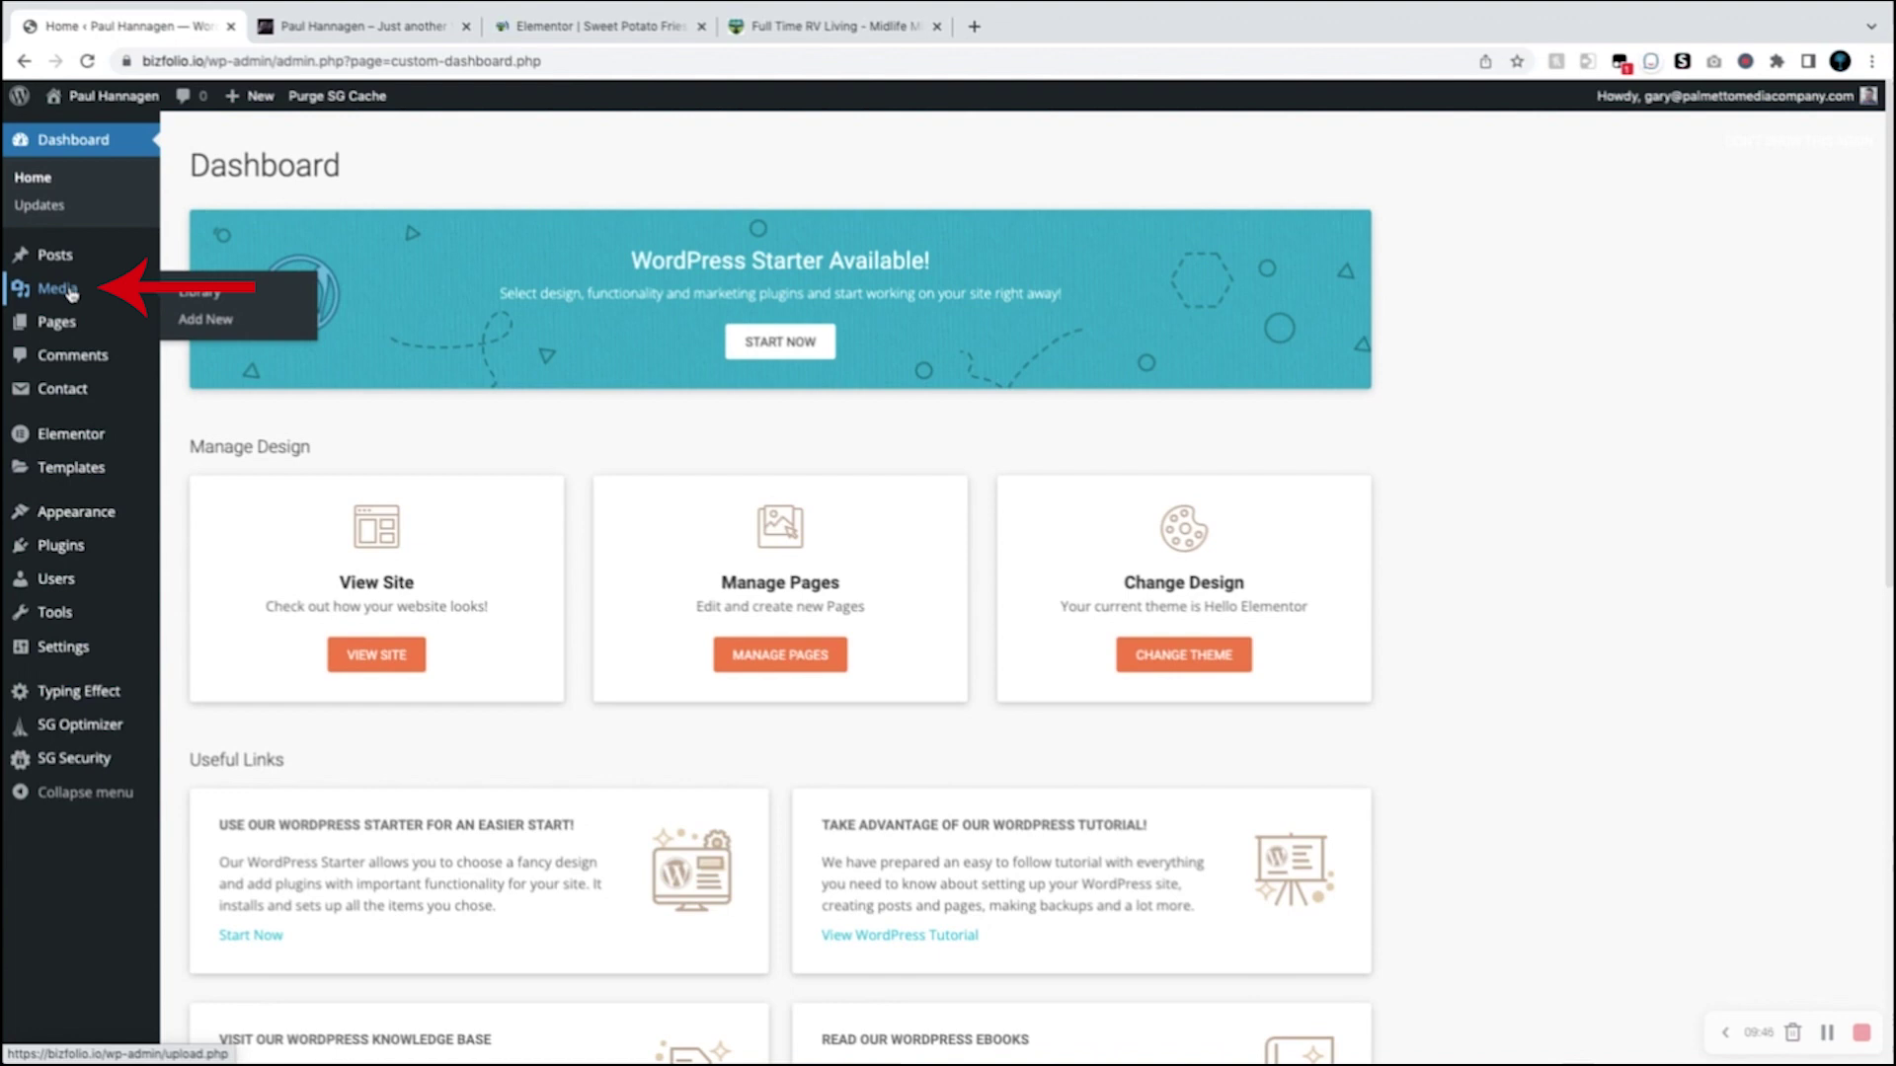
{"action": "left_click", "coordinate": [210, 297]}
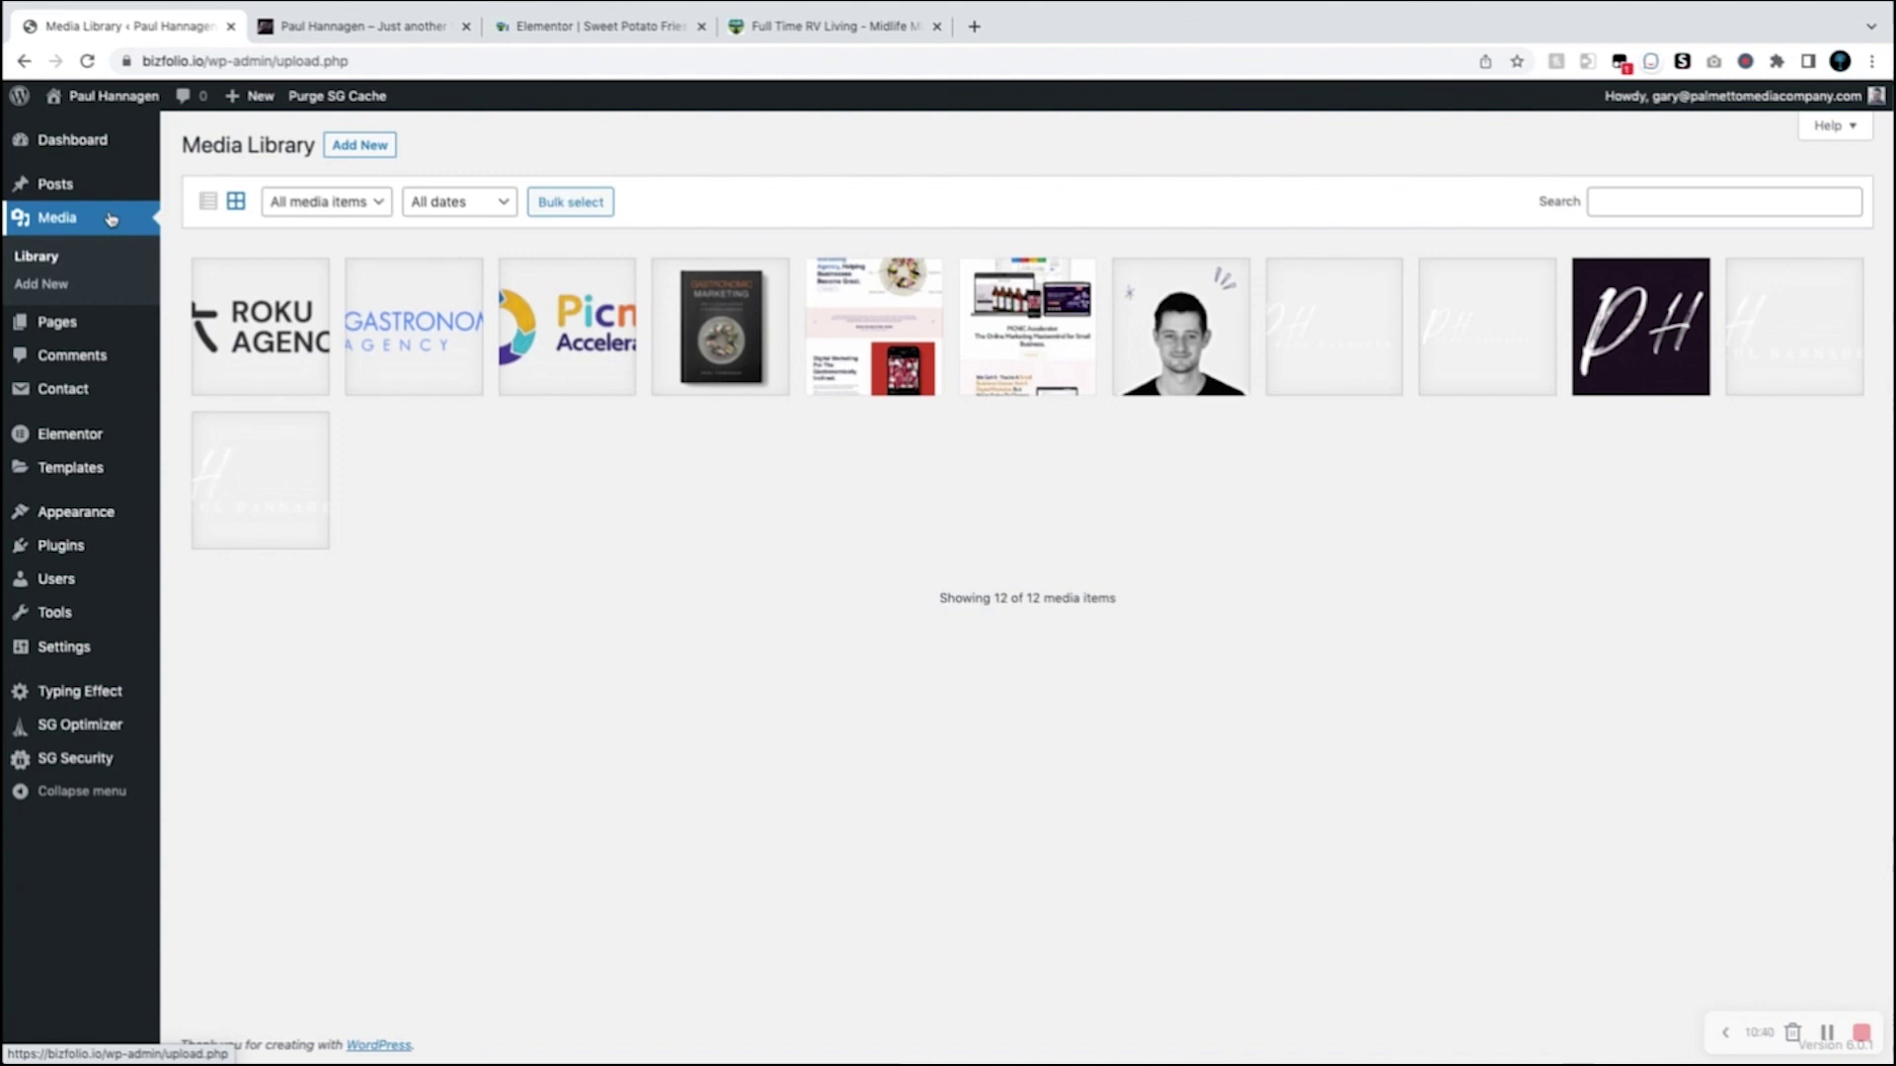
{"action": "left_click", "coordinate": [349, 148]}
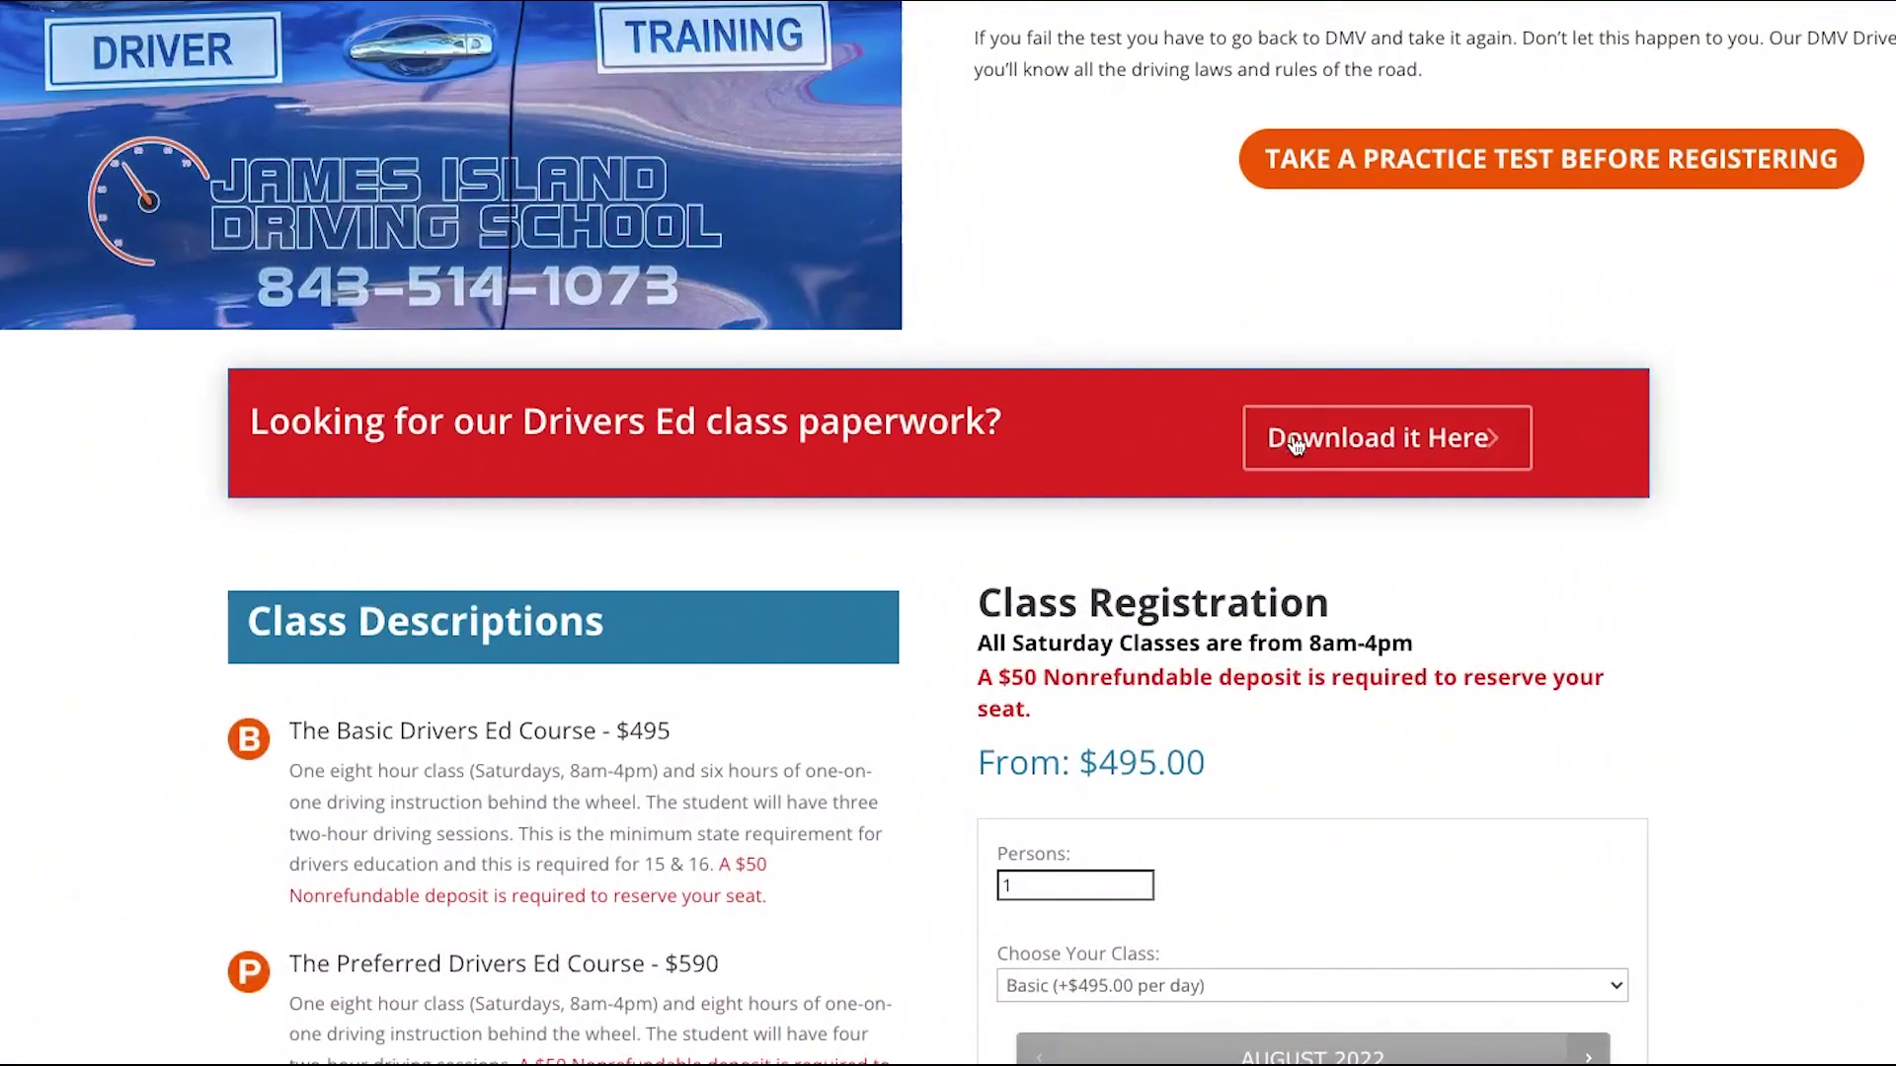
Step: Open the Drivers Ed class paperwork download on the driving school page
{"action": "left_click", "coordinate": [1331, 440]}
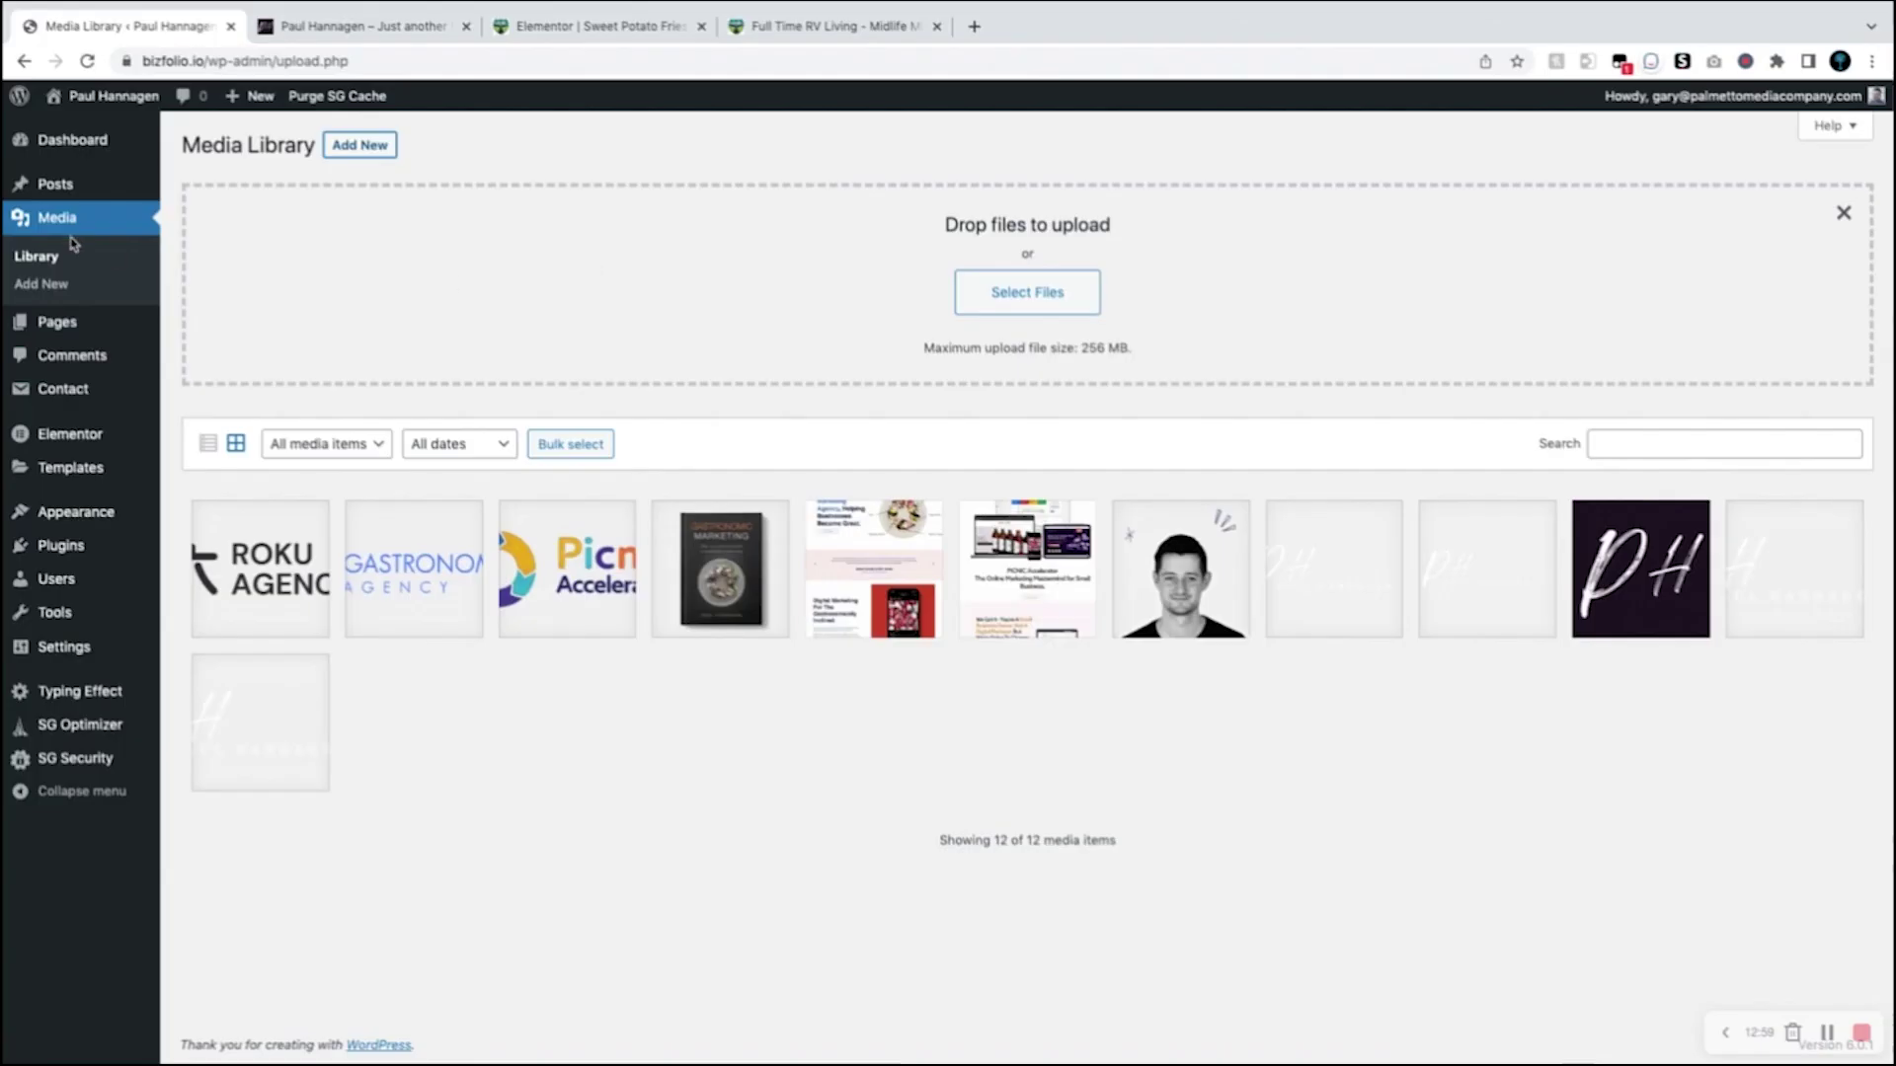
Step: Open the list of all pages on the bizfolio.io site and examine the Home, Privacy Policy and Sample Page entries
{"action": "mouse_move", "coordinate": [70, 325]}
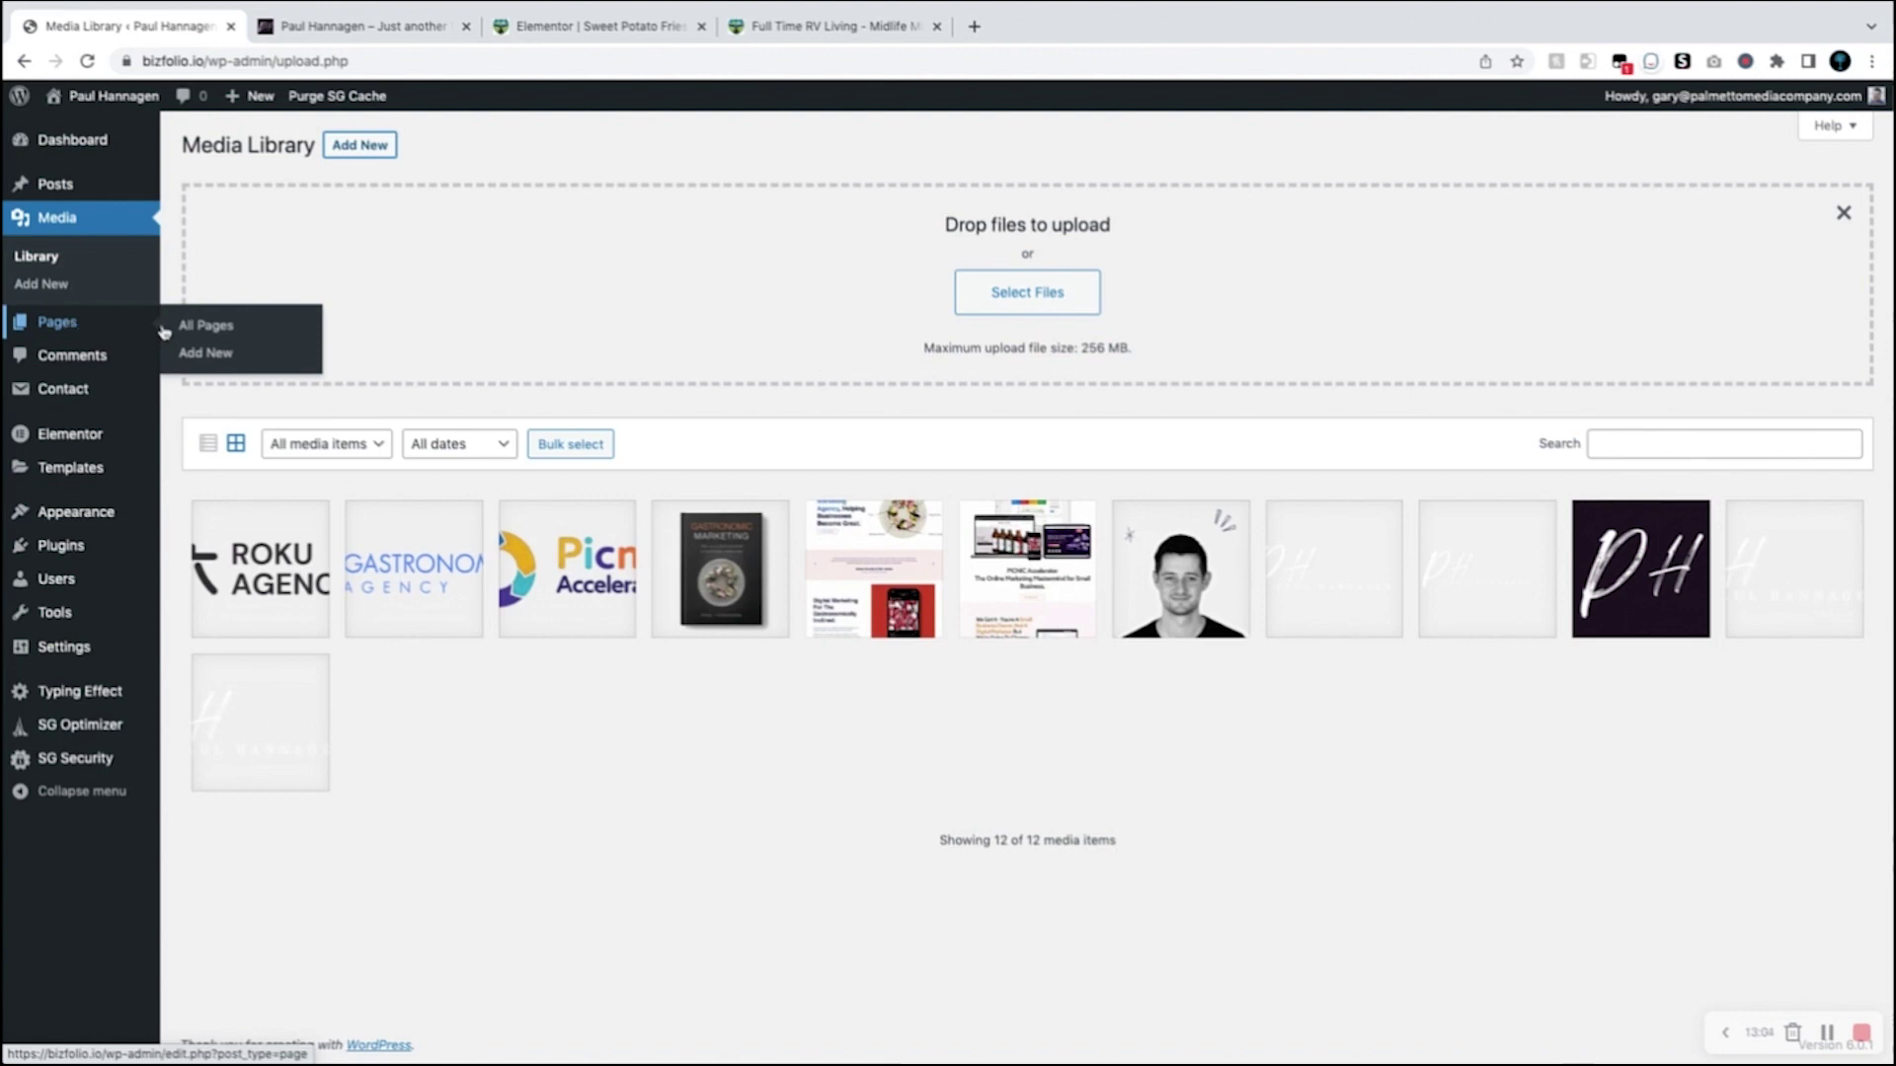
{"action": "left_click", "coordinate": [216, 327]}
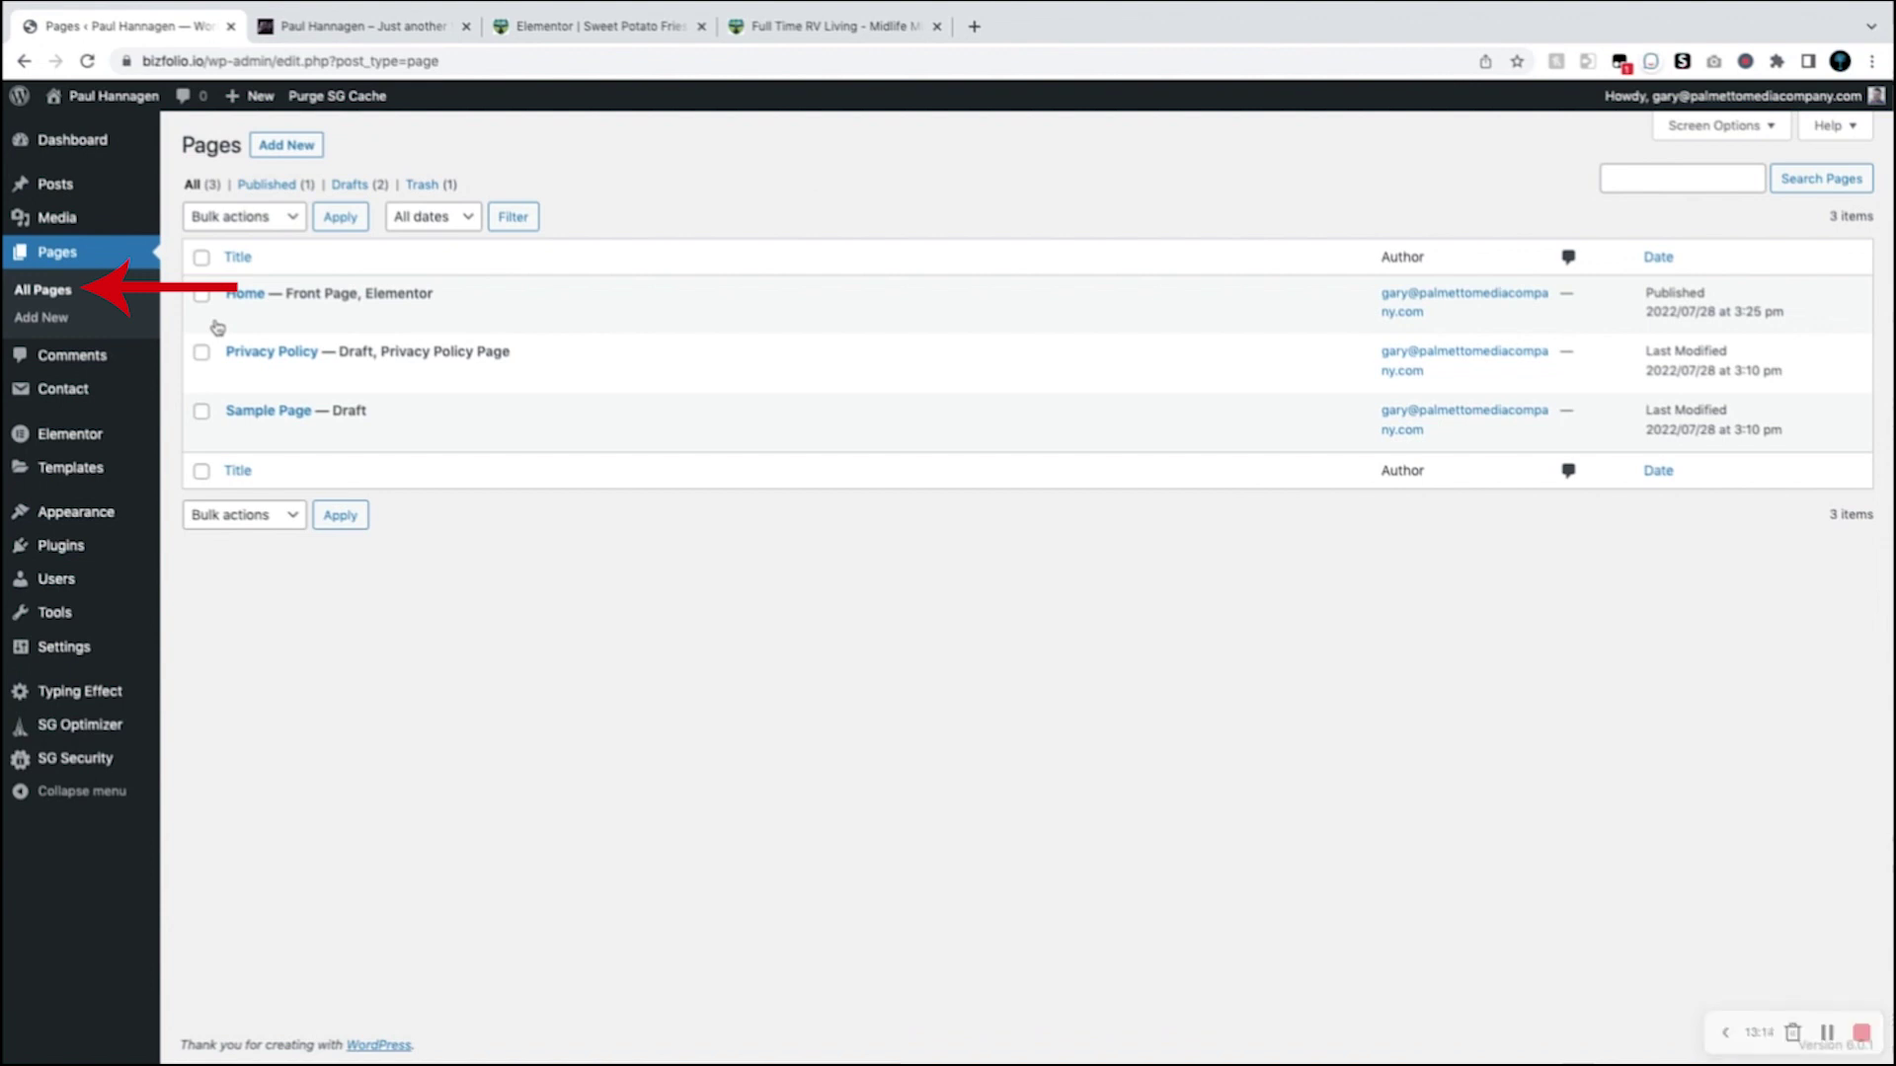
{"action": "mouse_move", "coordinate": [246, 306]}
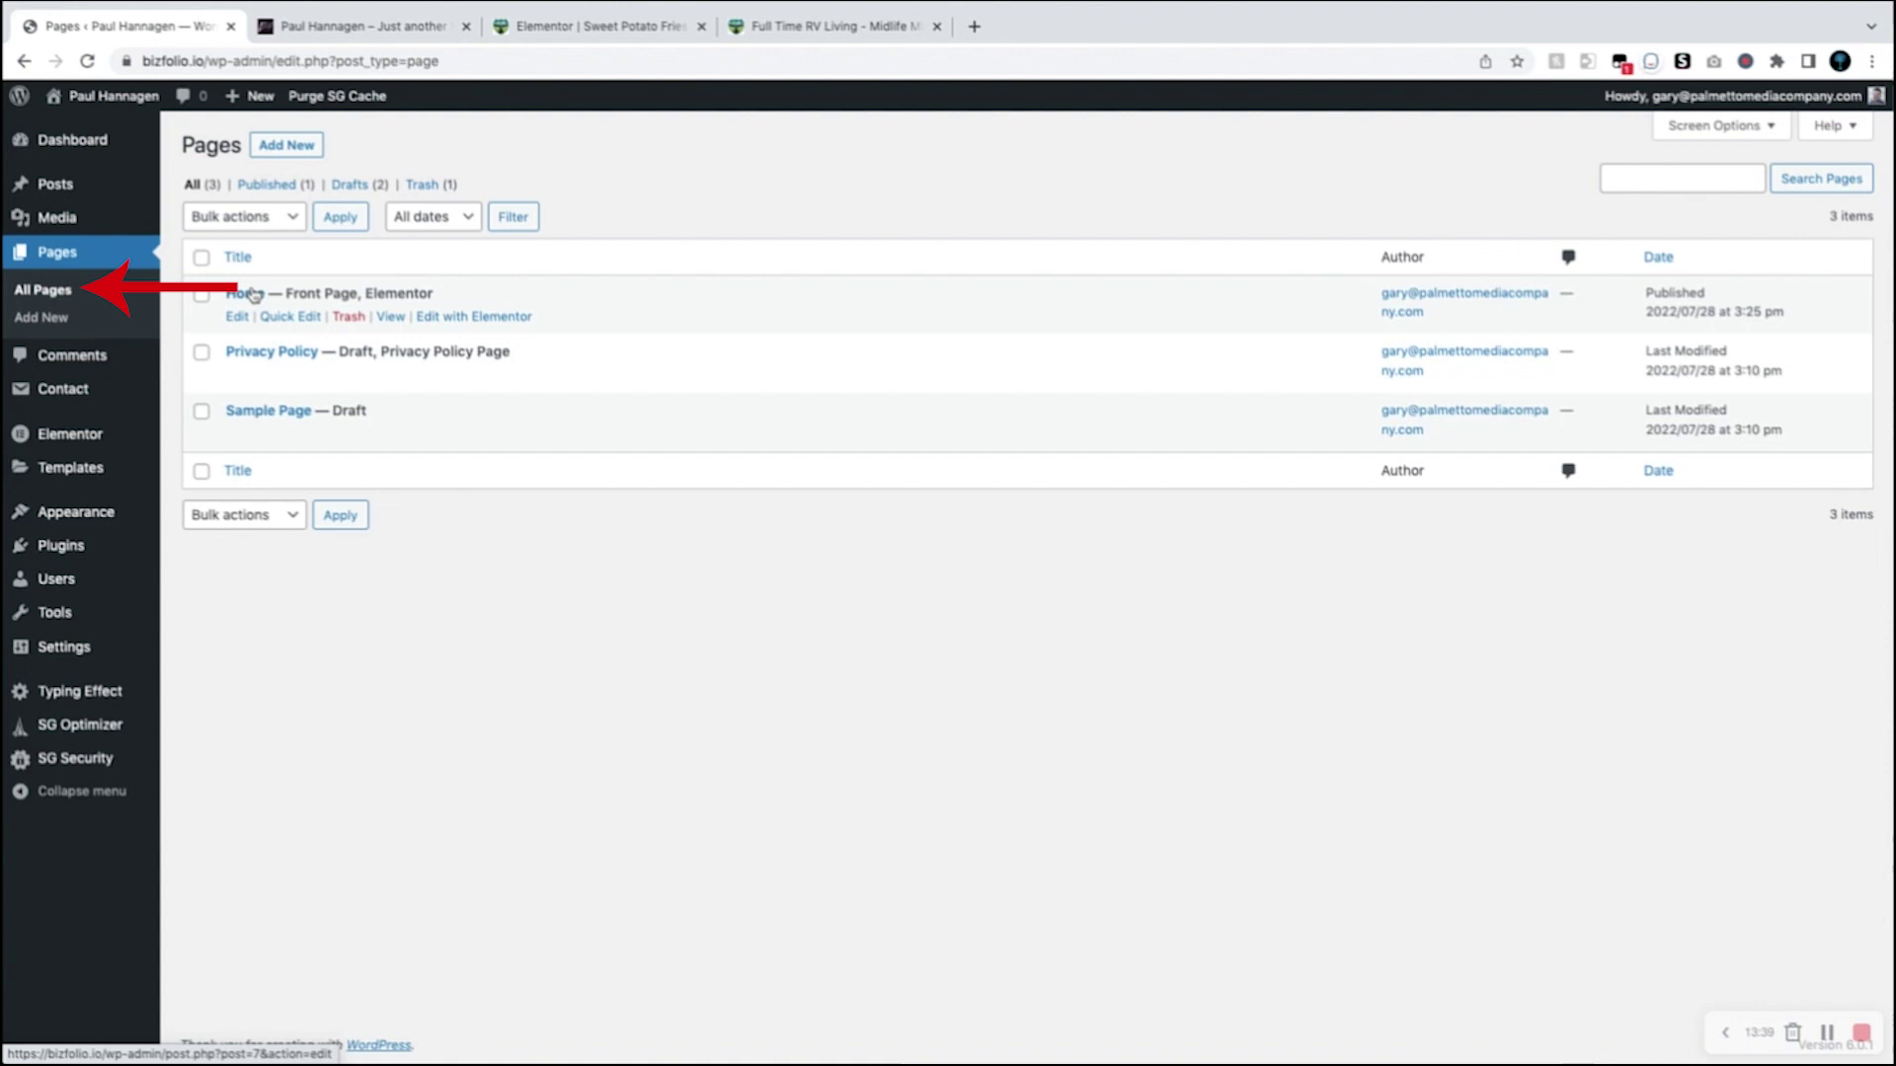
{"action": "mouse_move", "coordinate": [268, 354]}
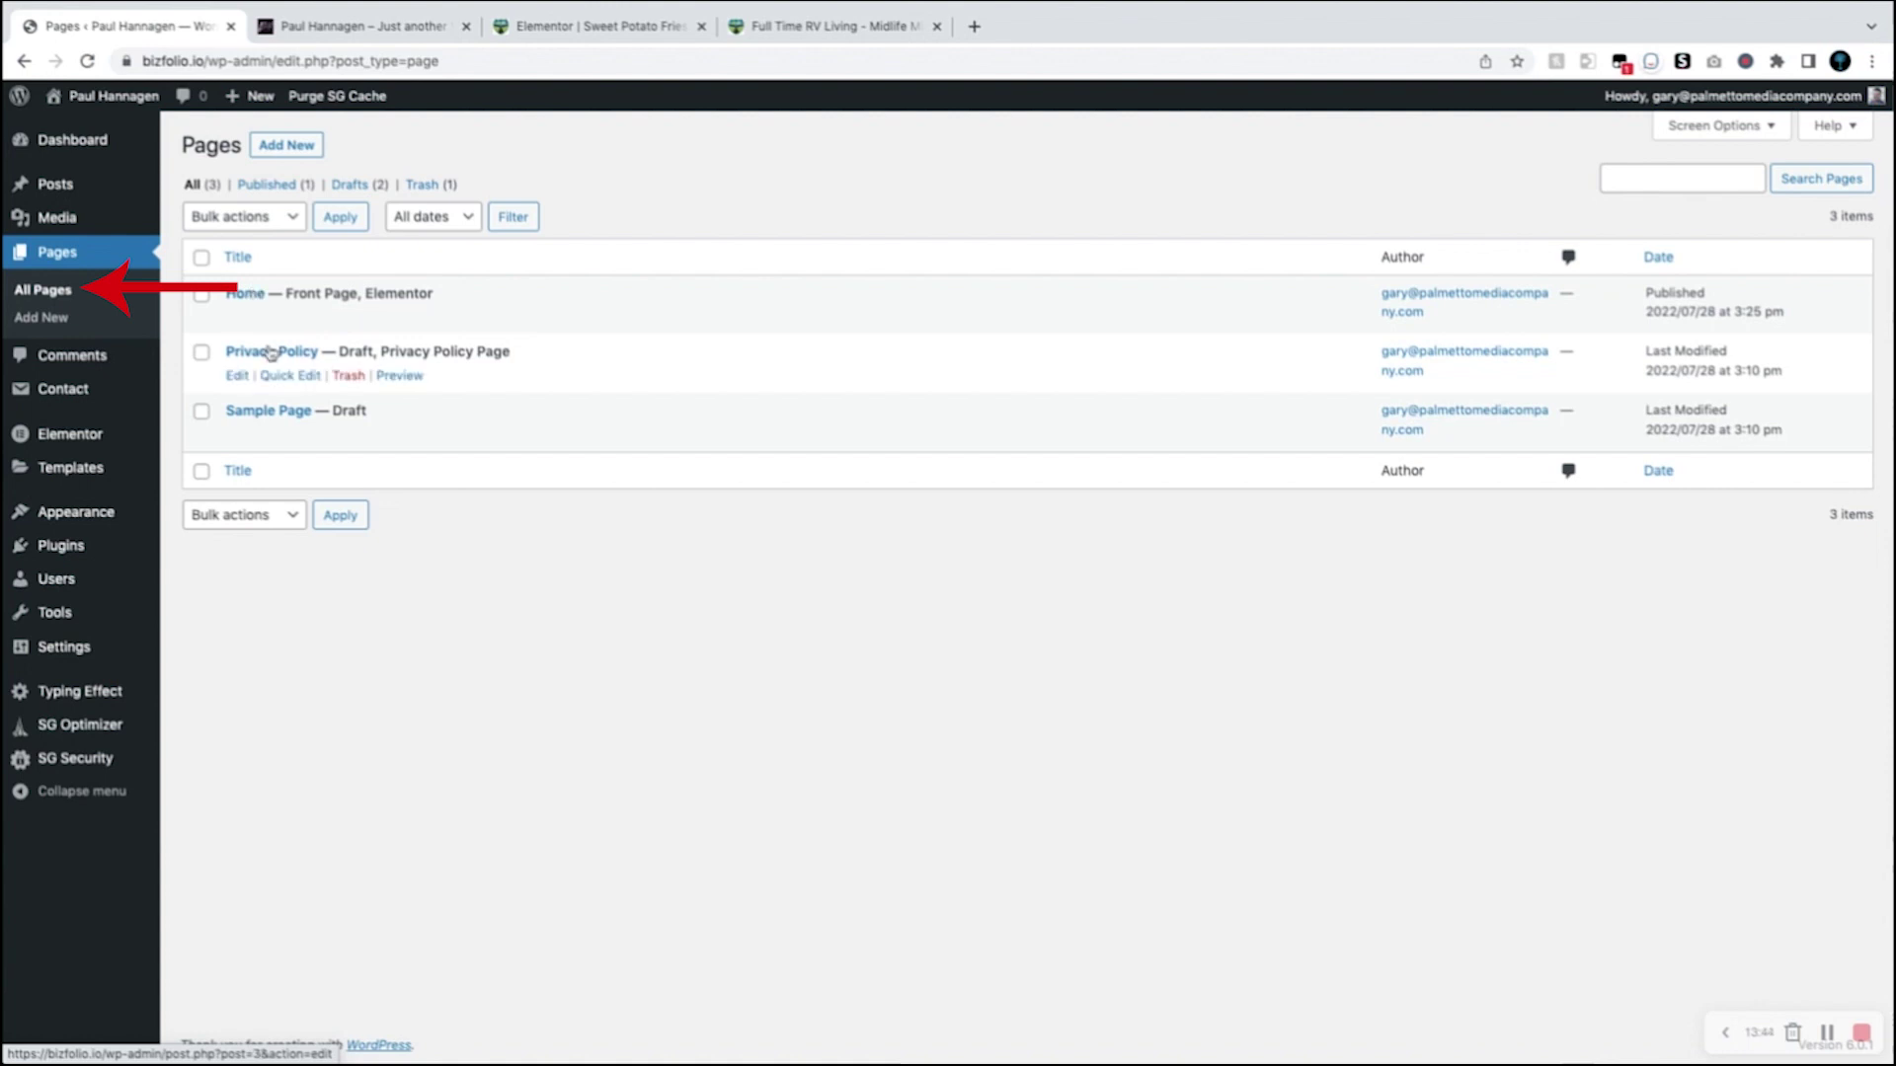
{"action": "mouse_move", "coordinate": [253, 414]}
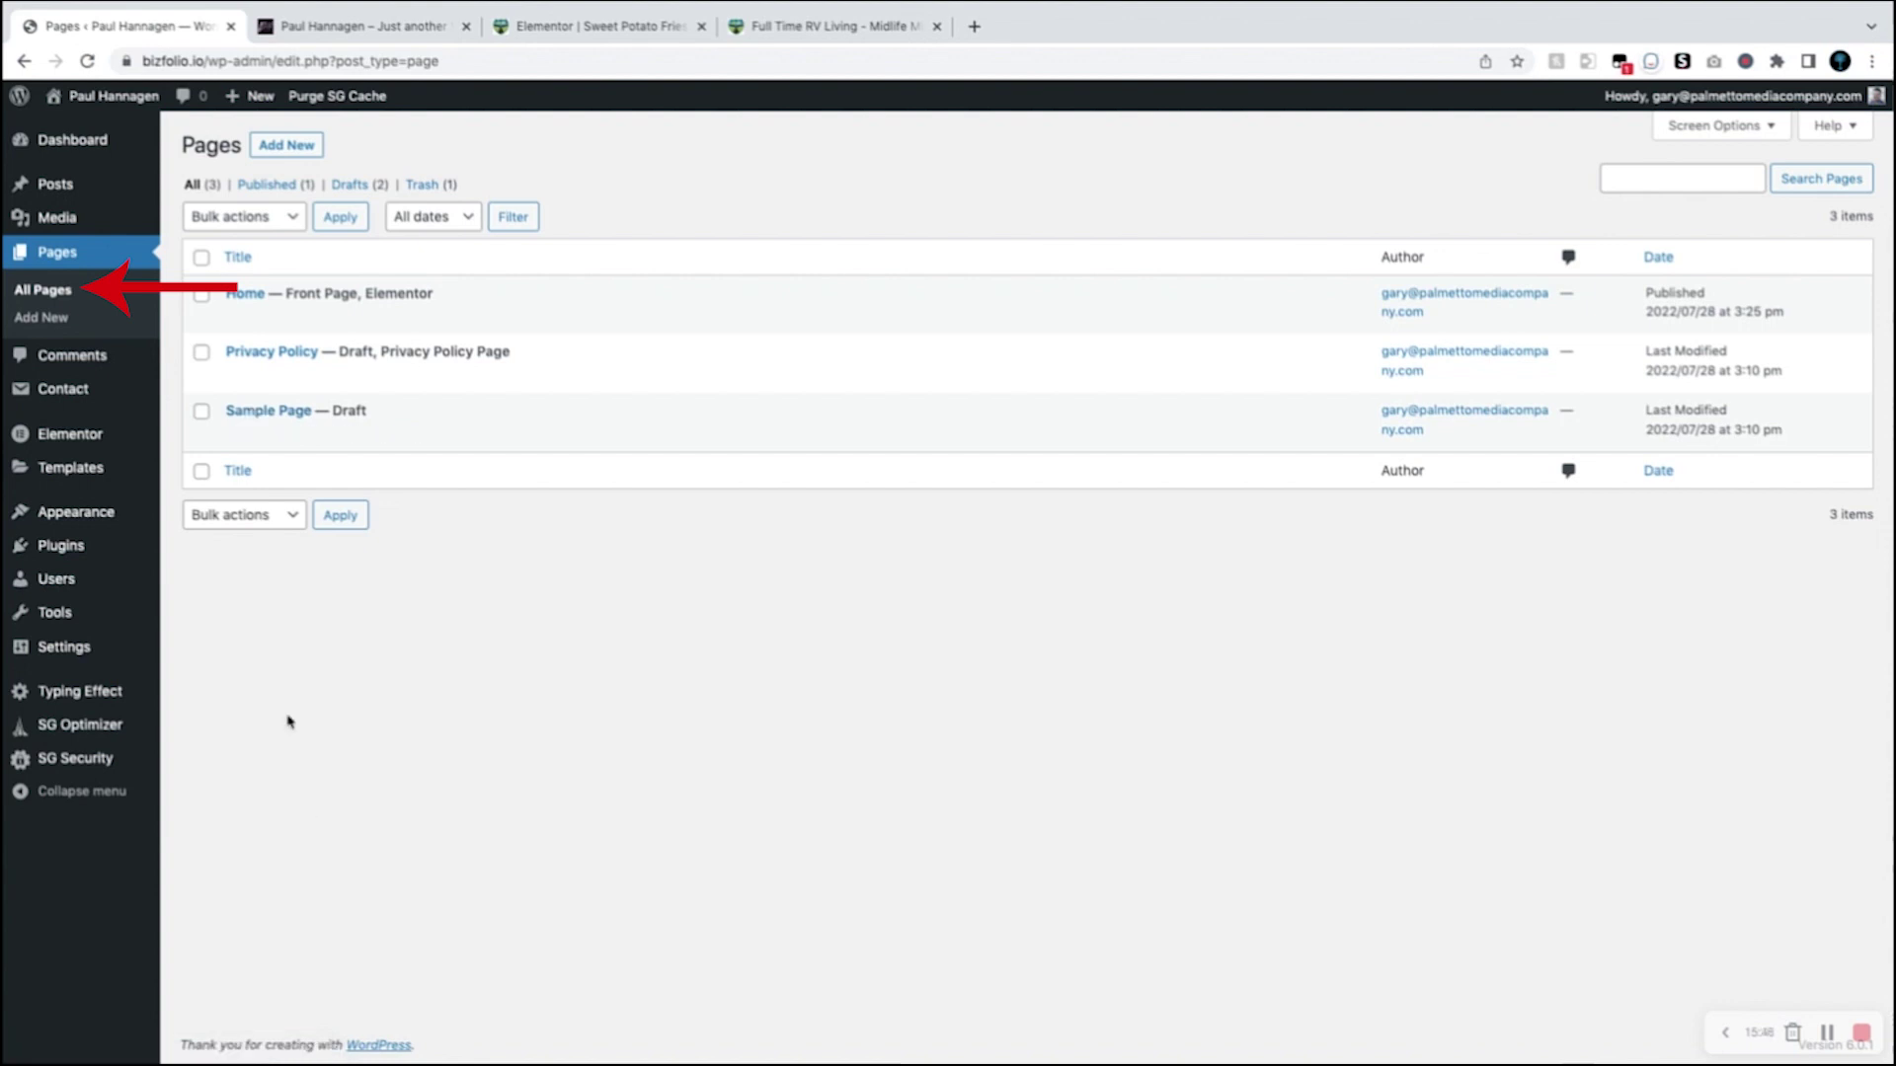
Step: Open the site's comments list, and view the options offered by the Contact and Elementor plugins
{"action": "left_click", "coordinate": [73, 358]}
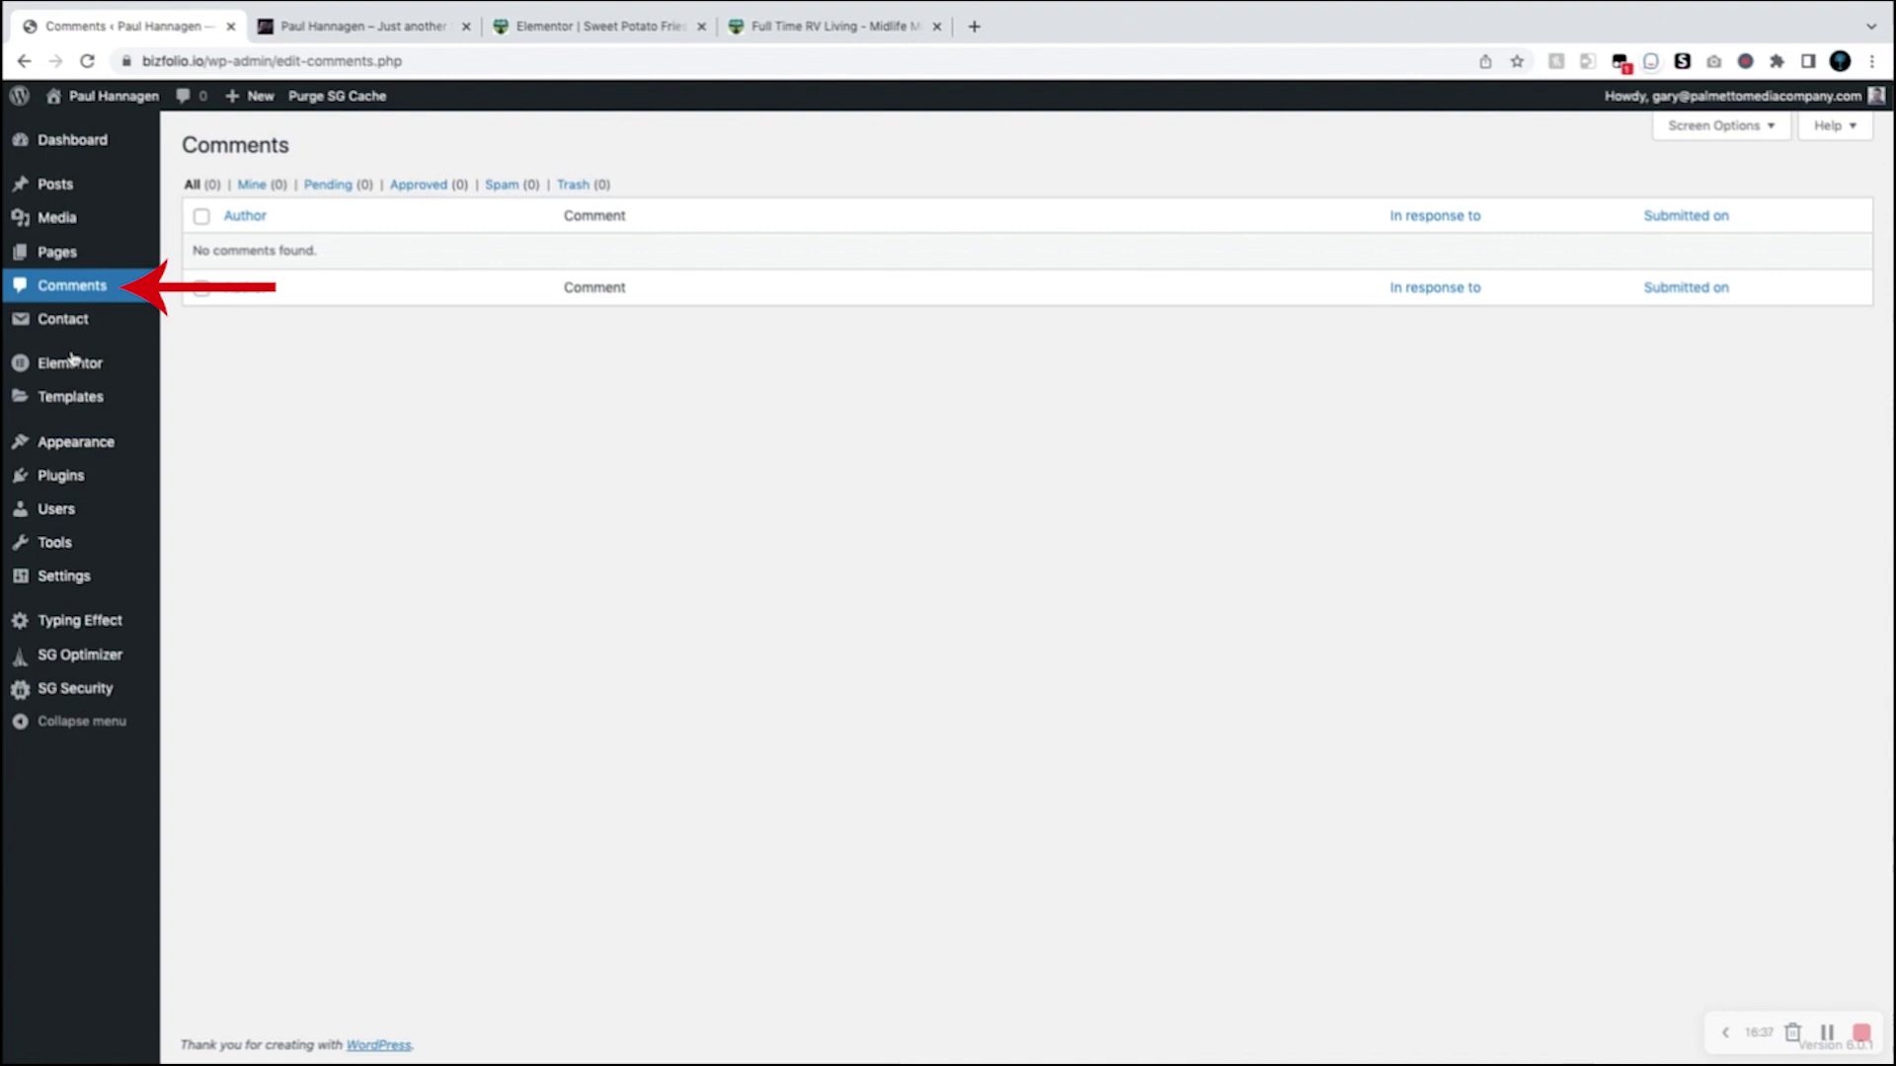
{"action": "mouse_move", "coordinate": [65, 322]}
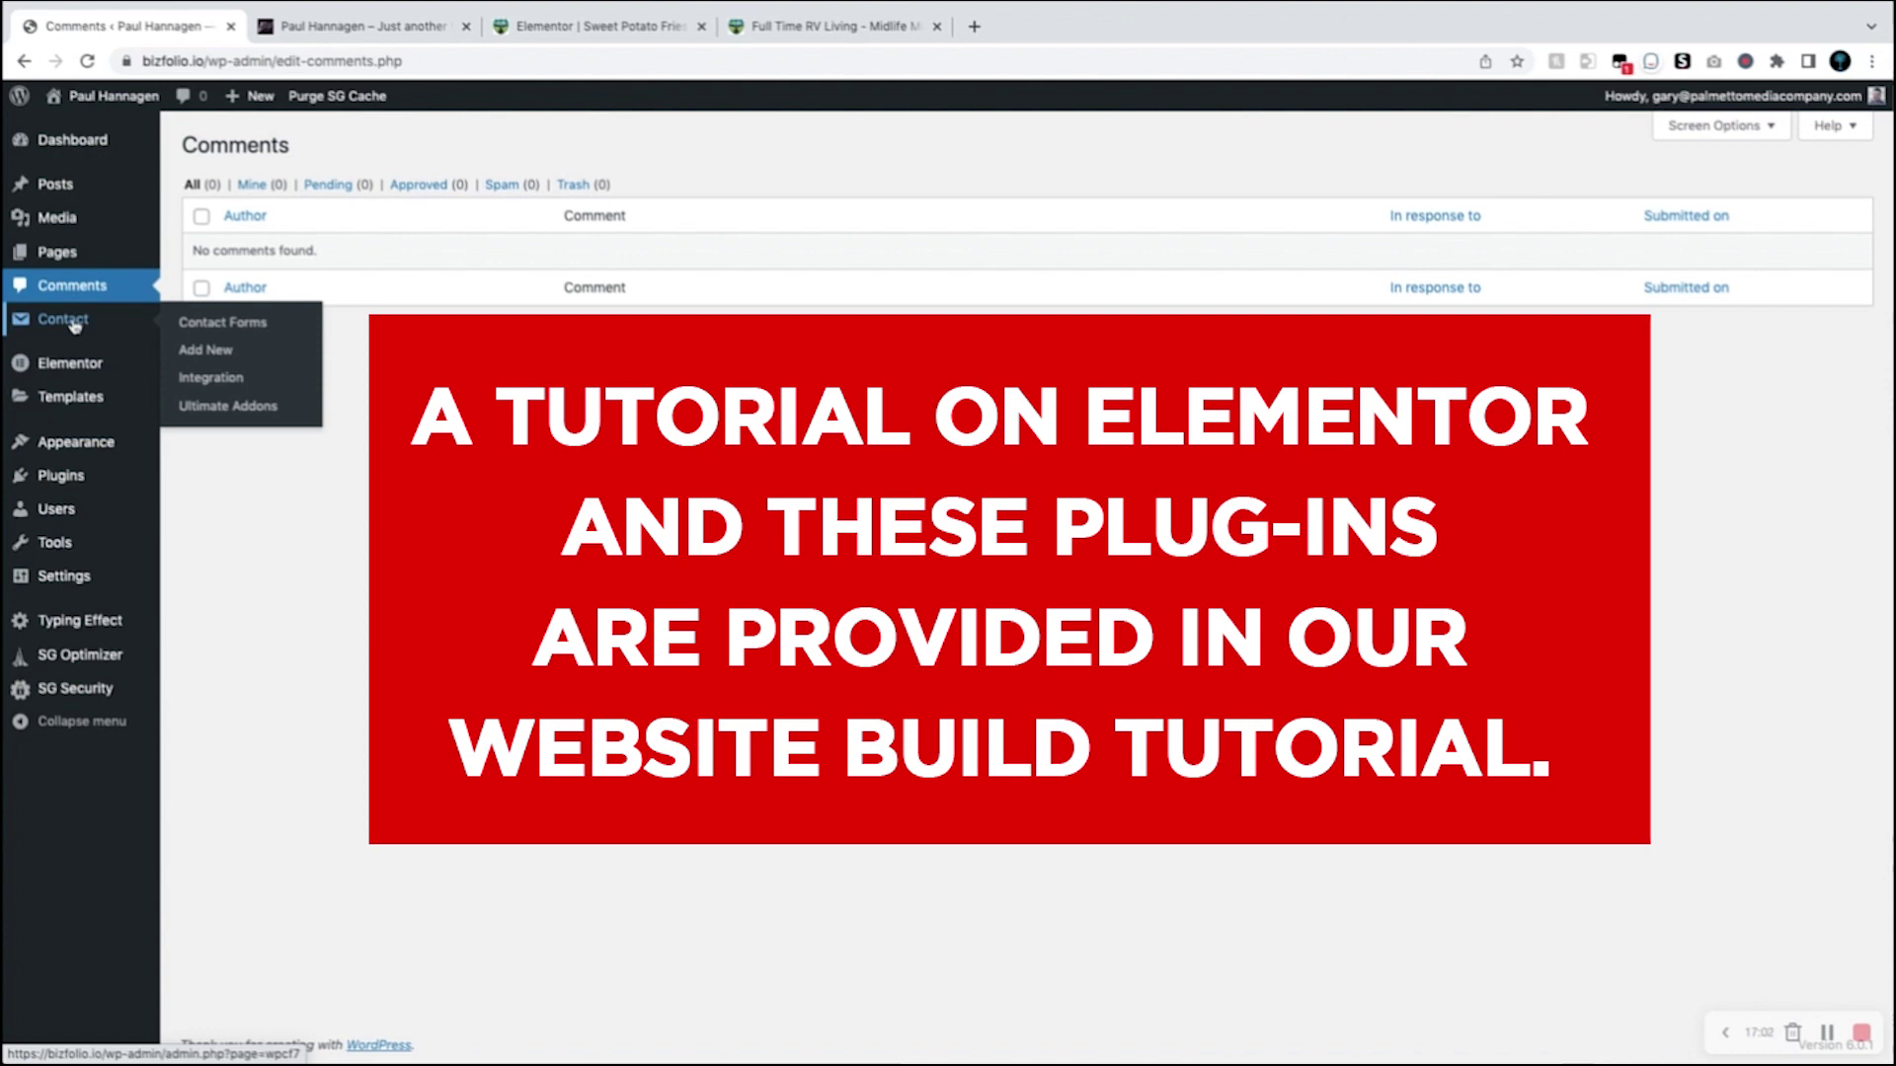
{"action": "mouse_move", "coordinate": [75, 370]}
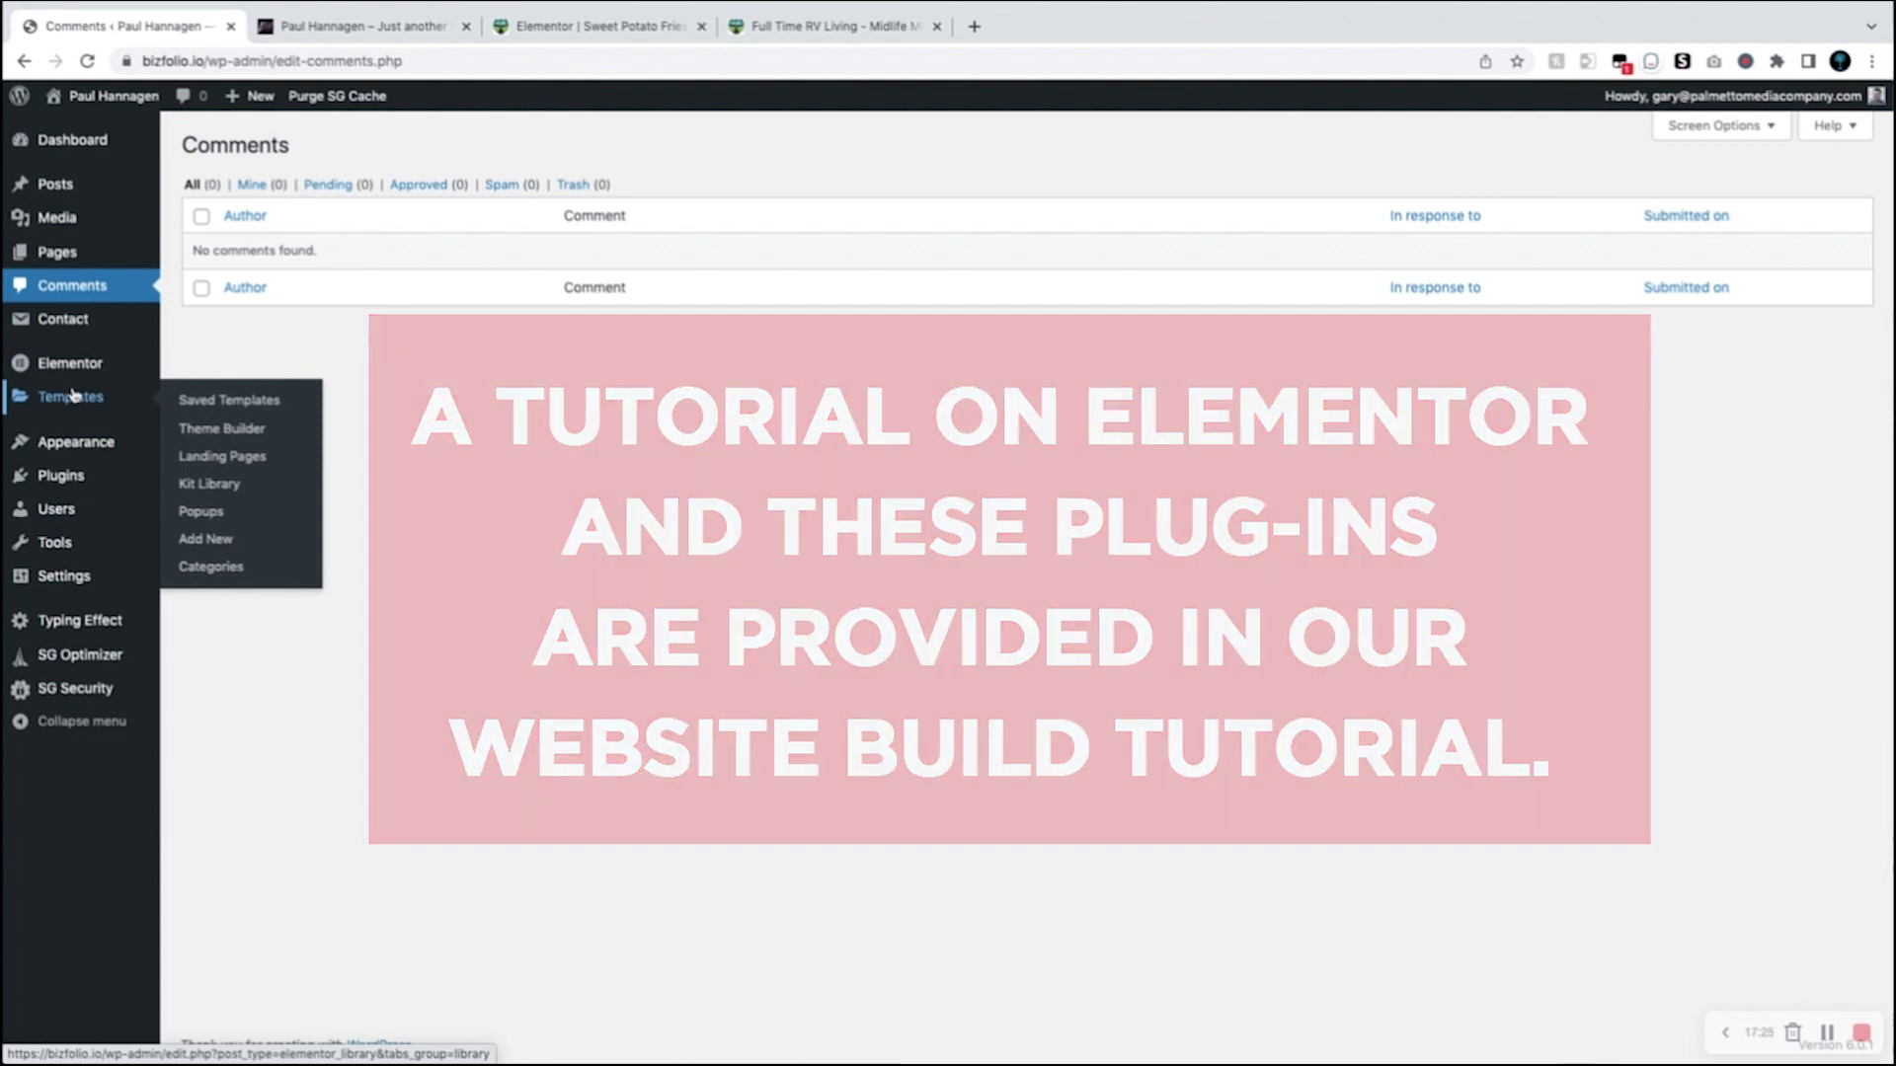
Step: Open the installed themes and go to the catalogue for adding a new theme
{"action": "mouse_move", "coordinate": [69, 441]}
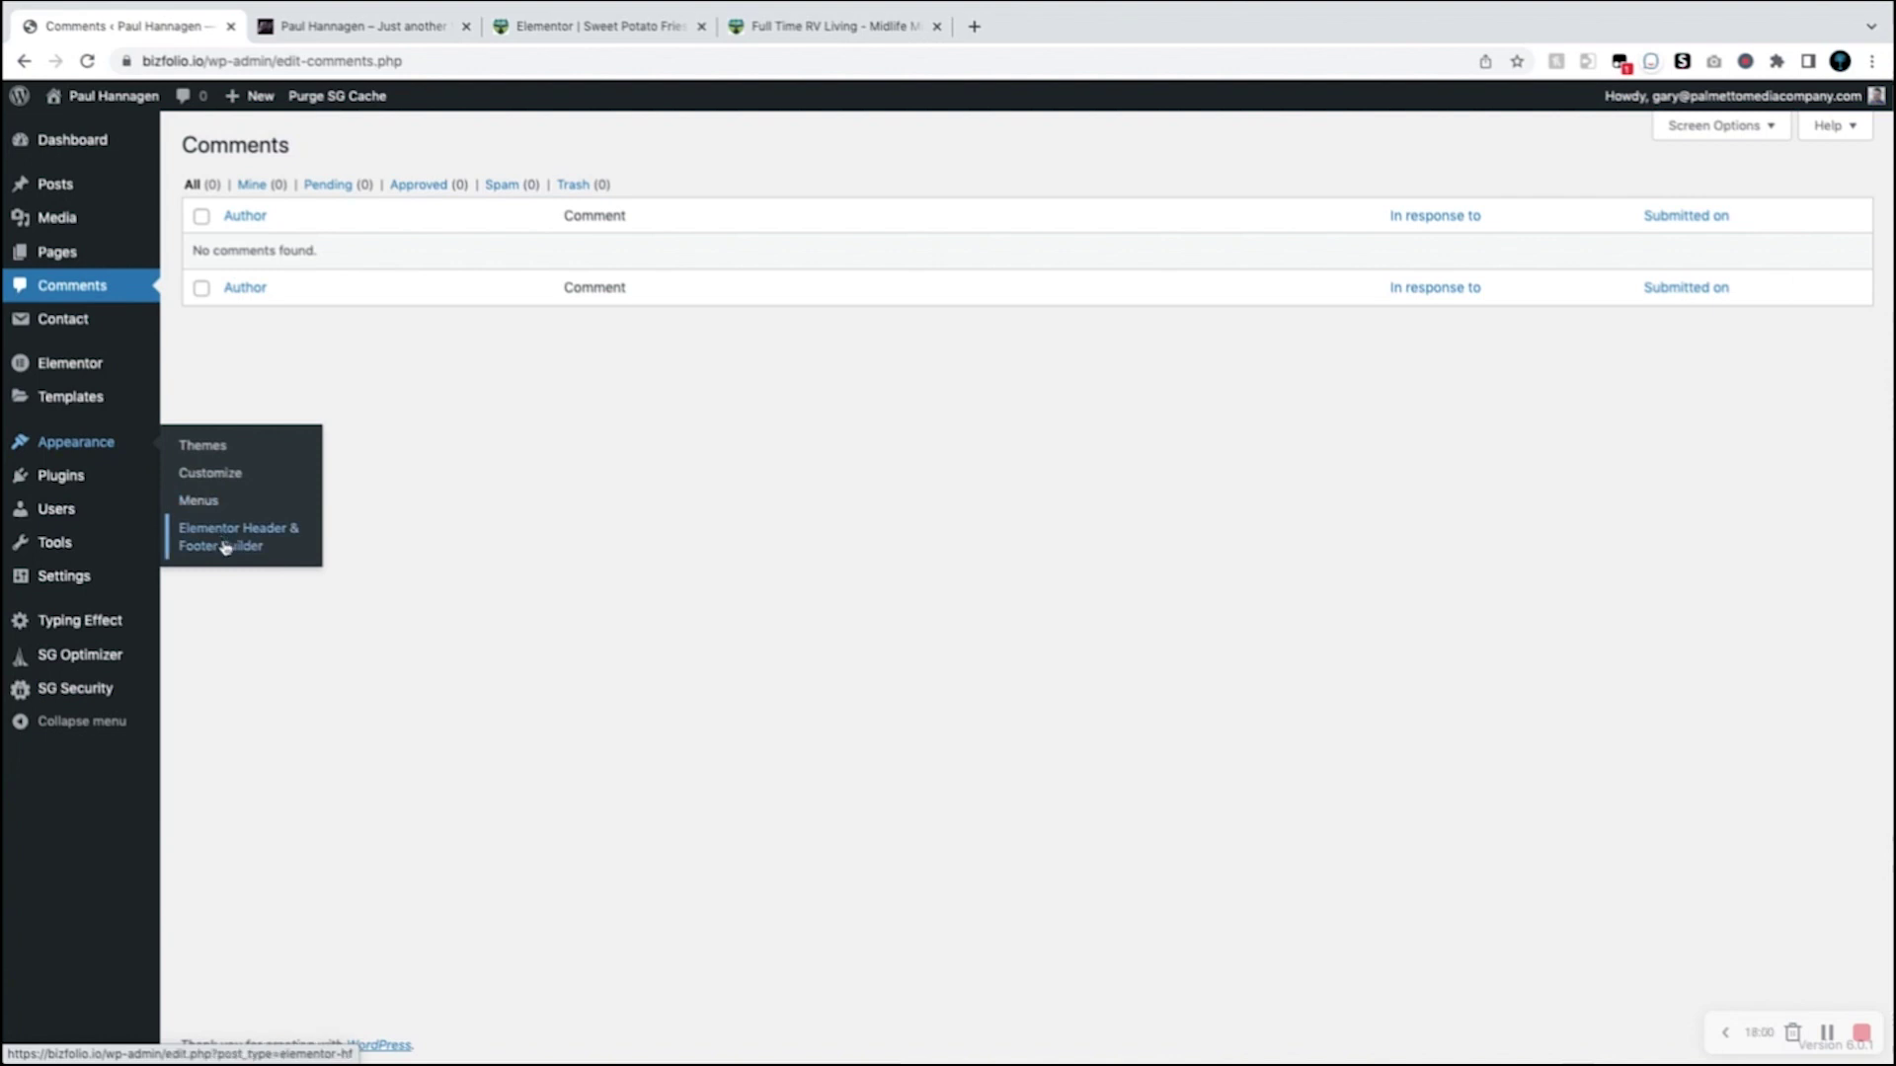
{"action": "left_click", "coordinate": [204, 445]}
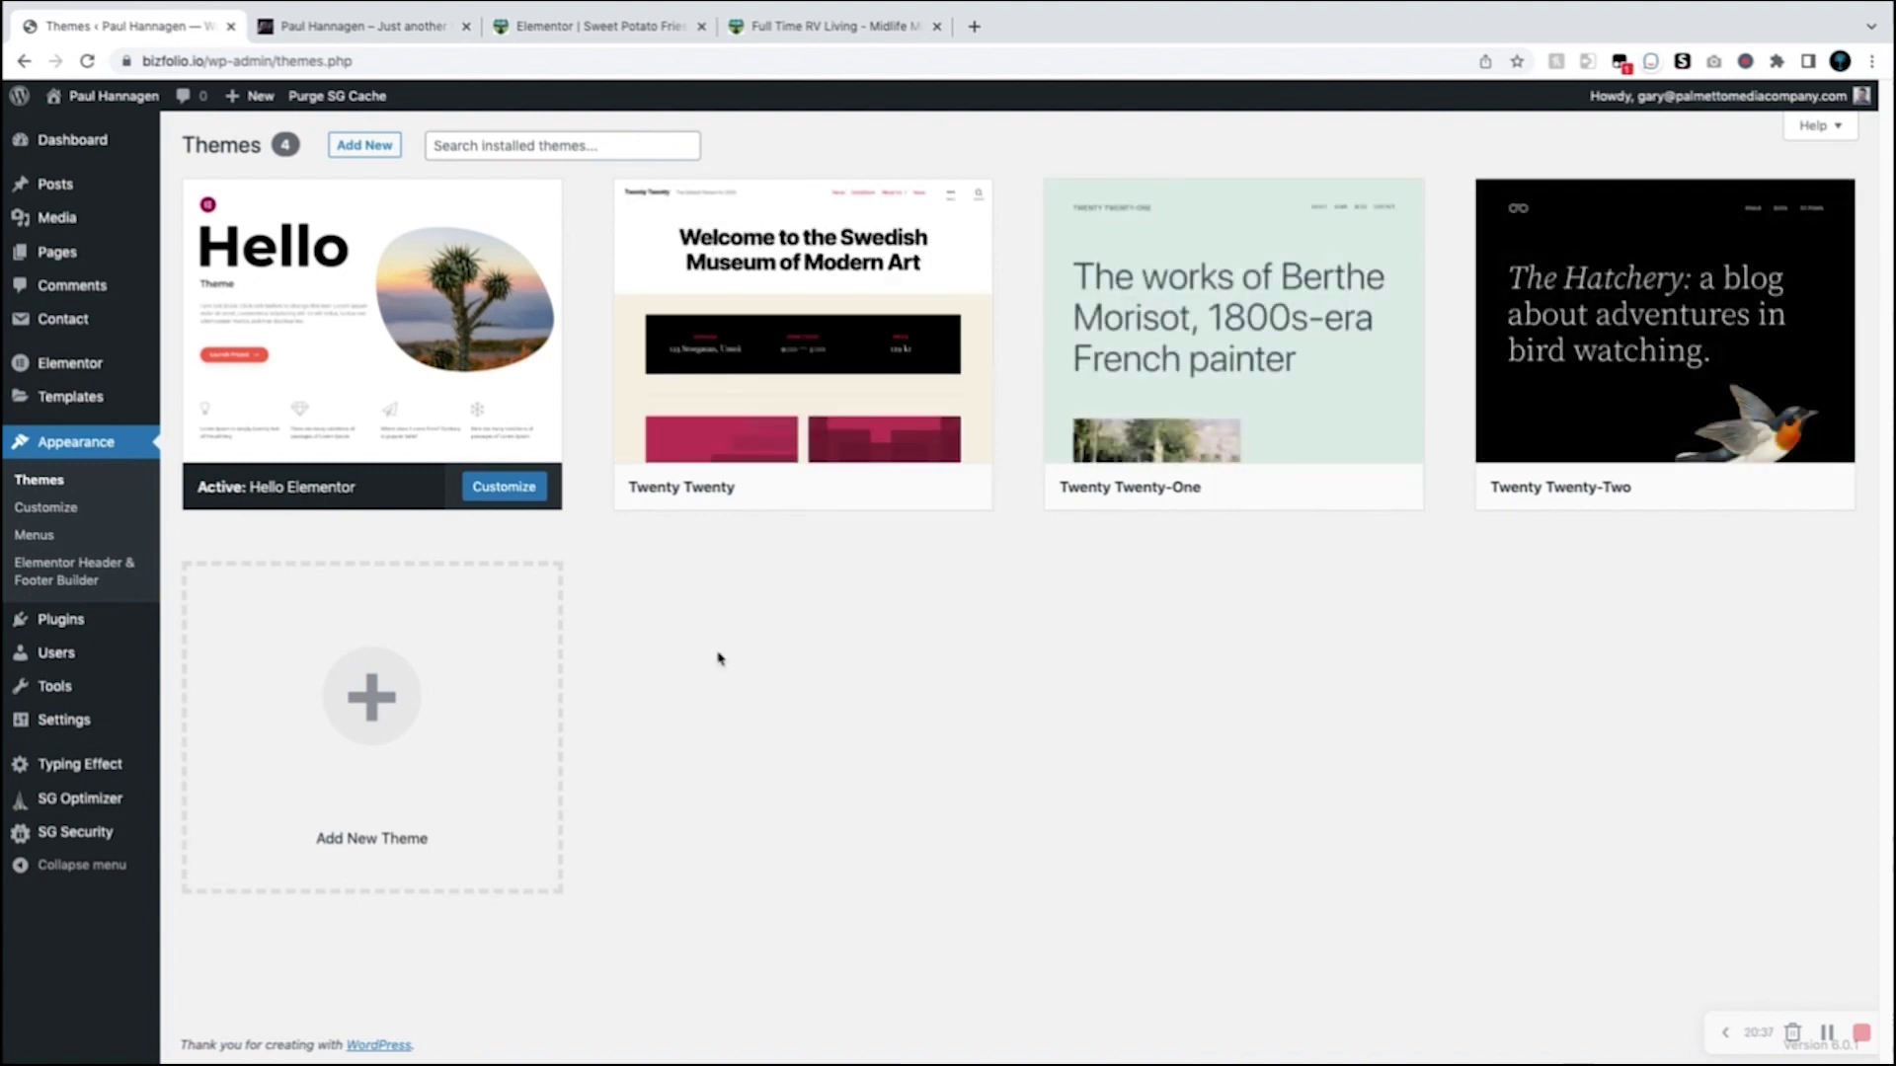
{"action": "left_click", "coordinate": [378, 146]}
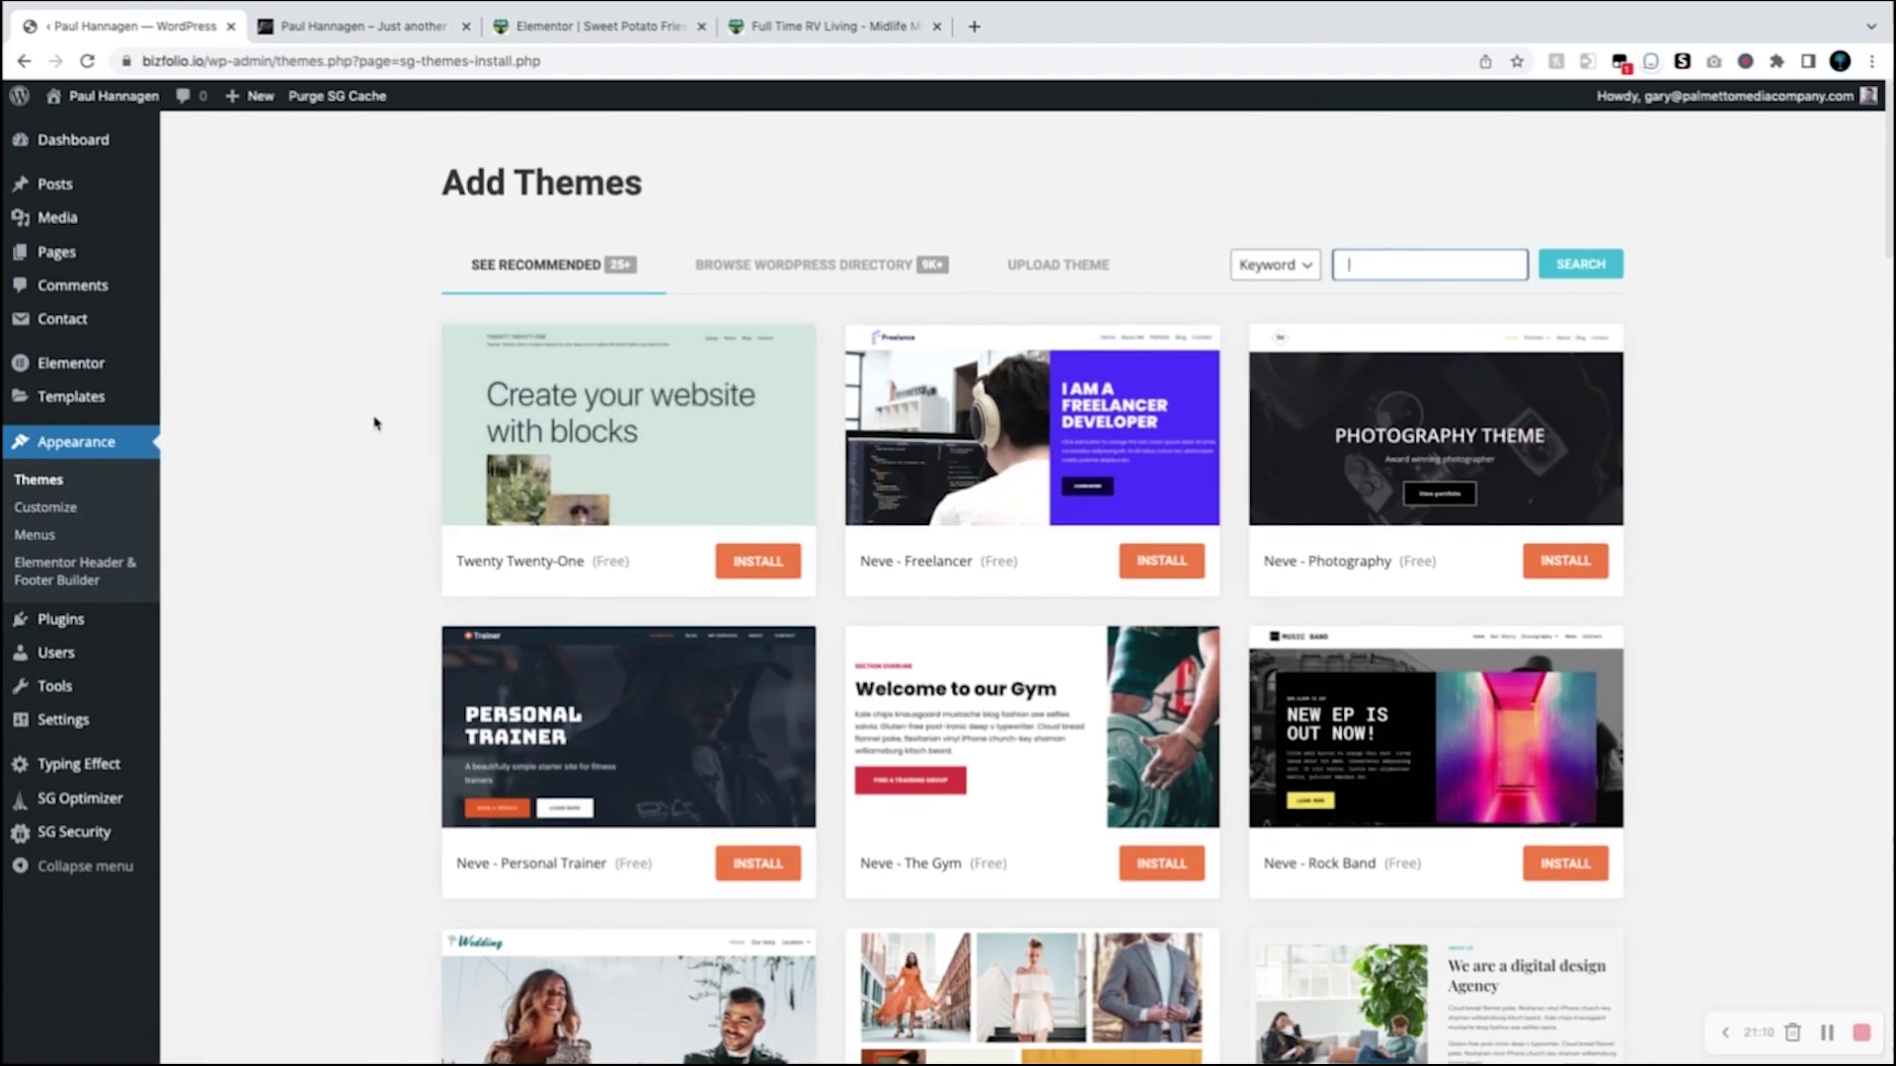
Step: Browse the recommended themes, and preview the Astra - Printing theme down to its featured products
{"action": "scroll", "coordinate": [375, 423], "scroll_direction": "down", "scroll_amount": 14}
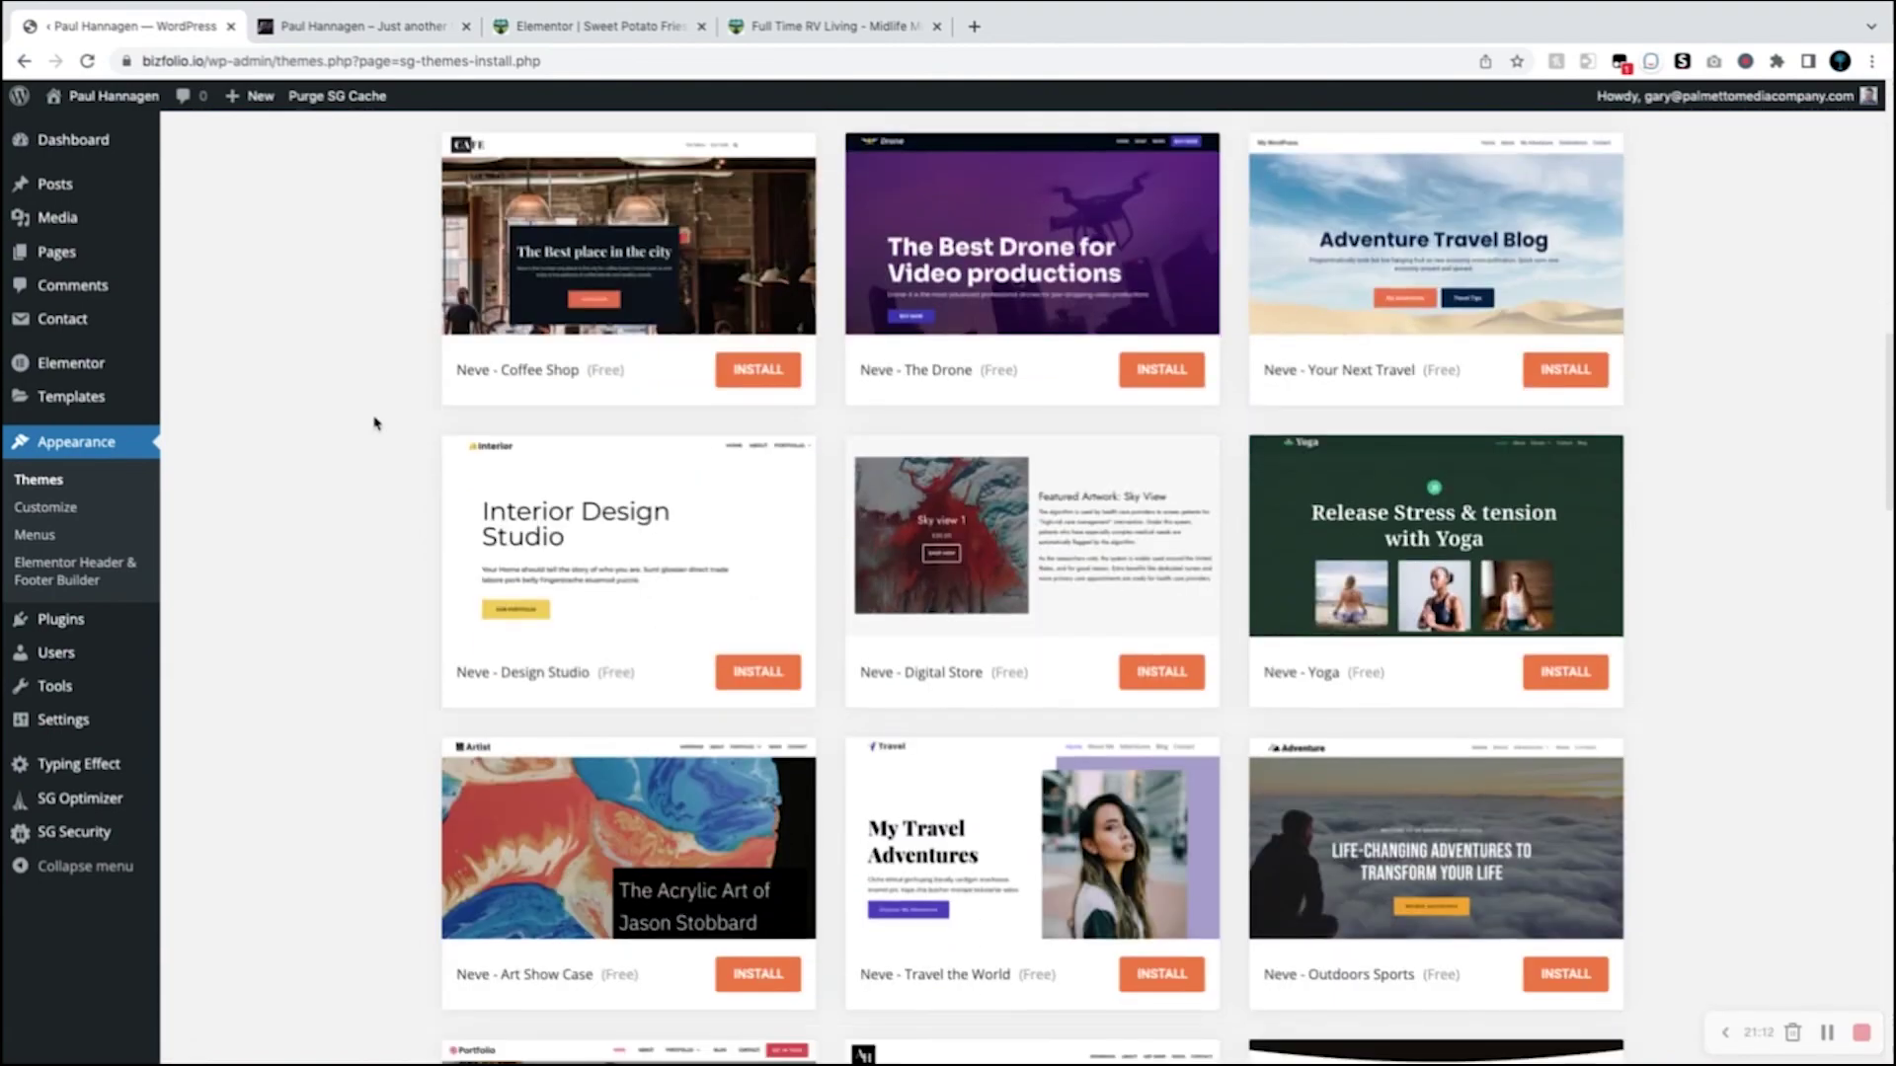
{"action": "scroll", "coordinate": [375, 423], "scroll_direction": "down", "scroll_amount": 12}
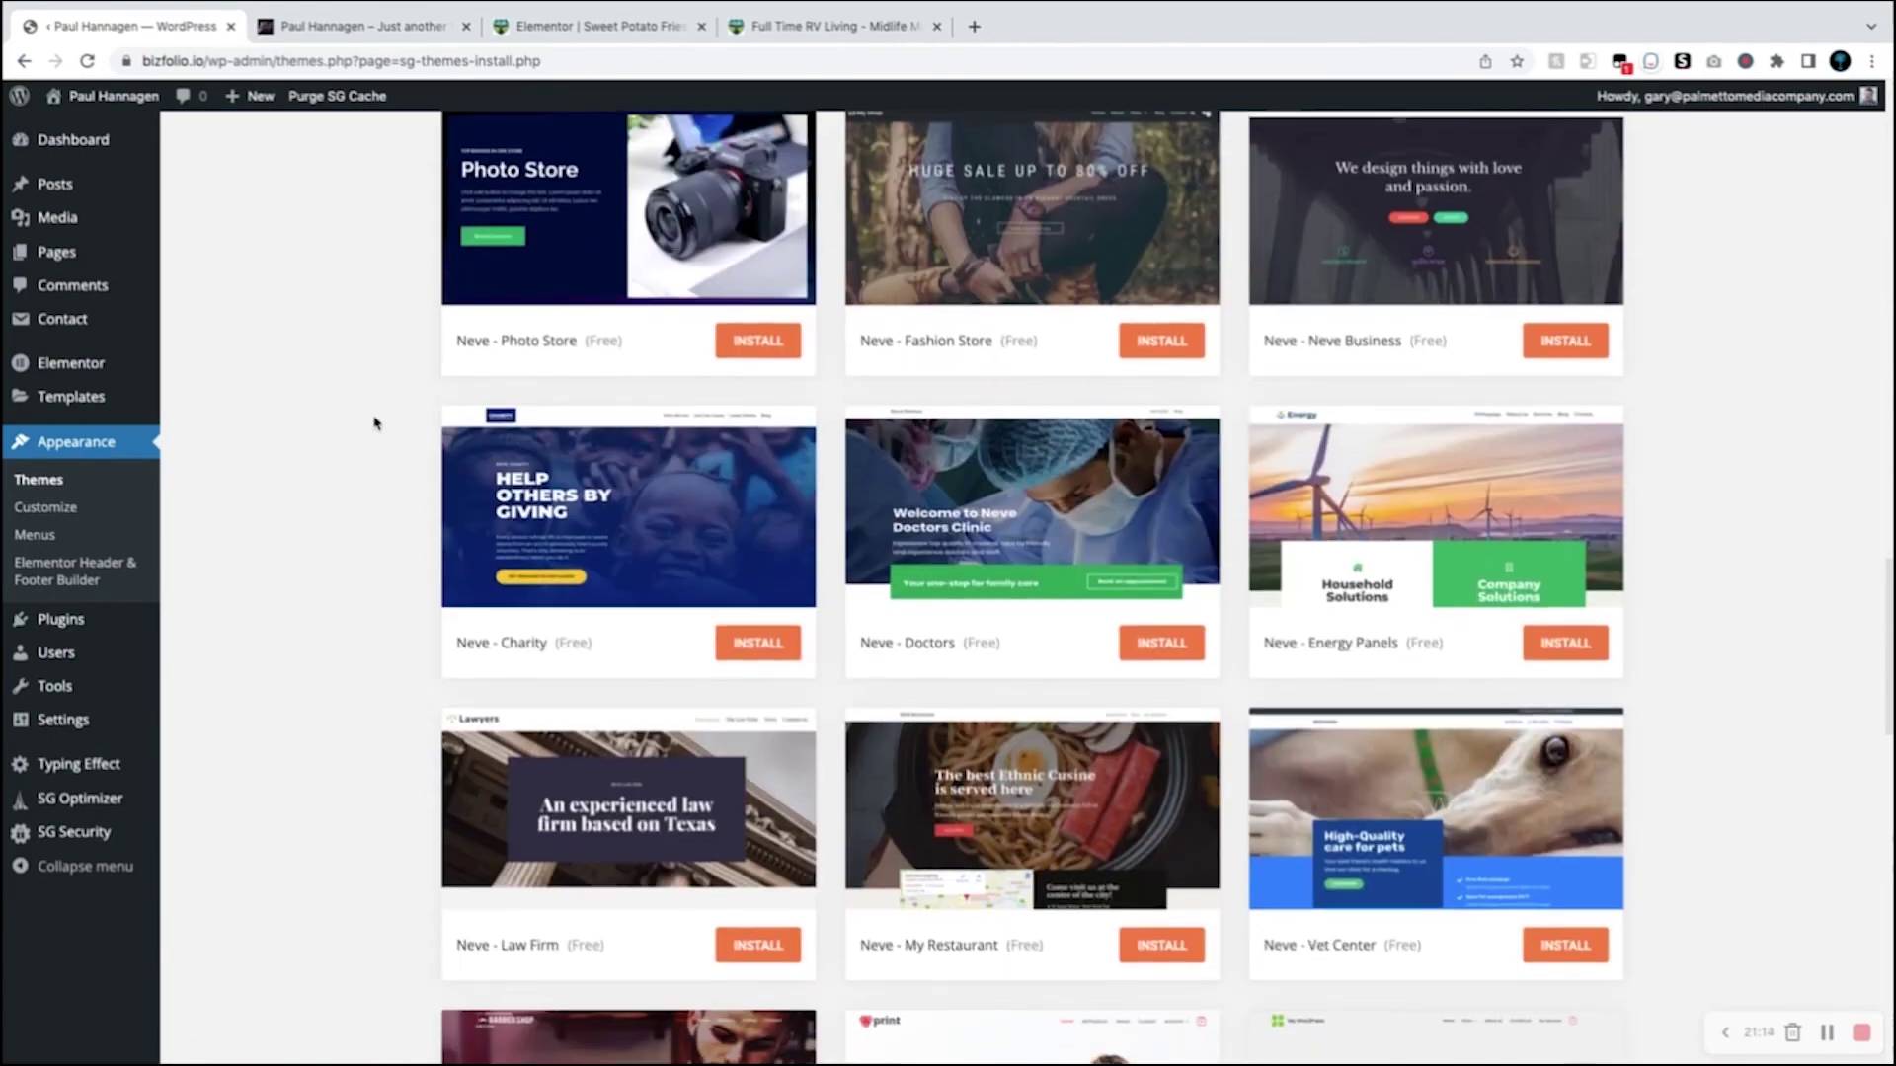
{"action": "scroll", "coordinate": [375, 423], "scroll_direction": "down", "scroll_amount": 6}
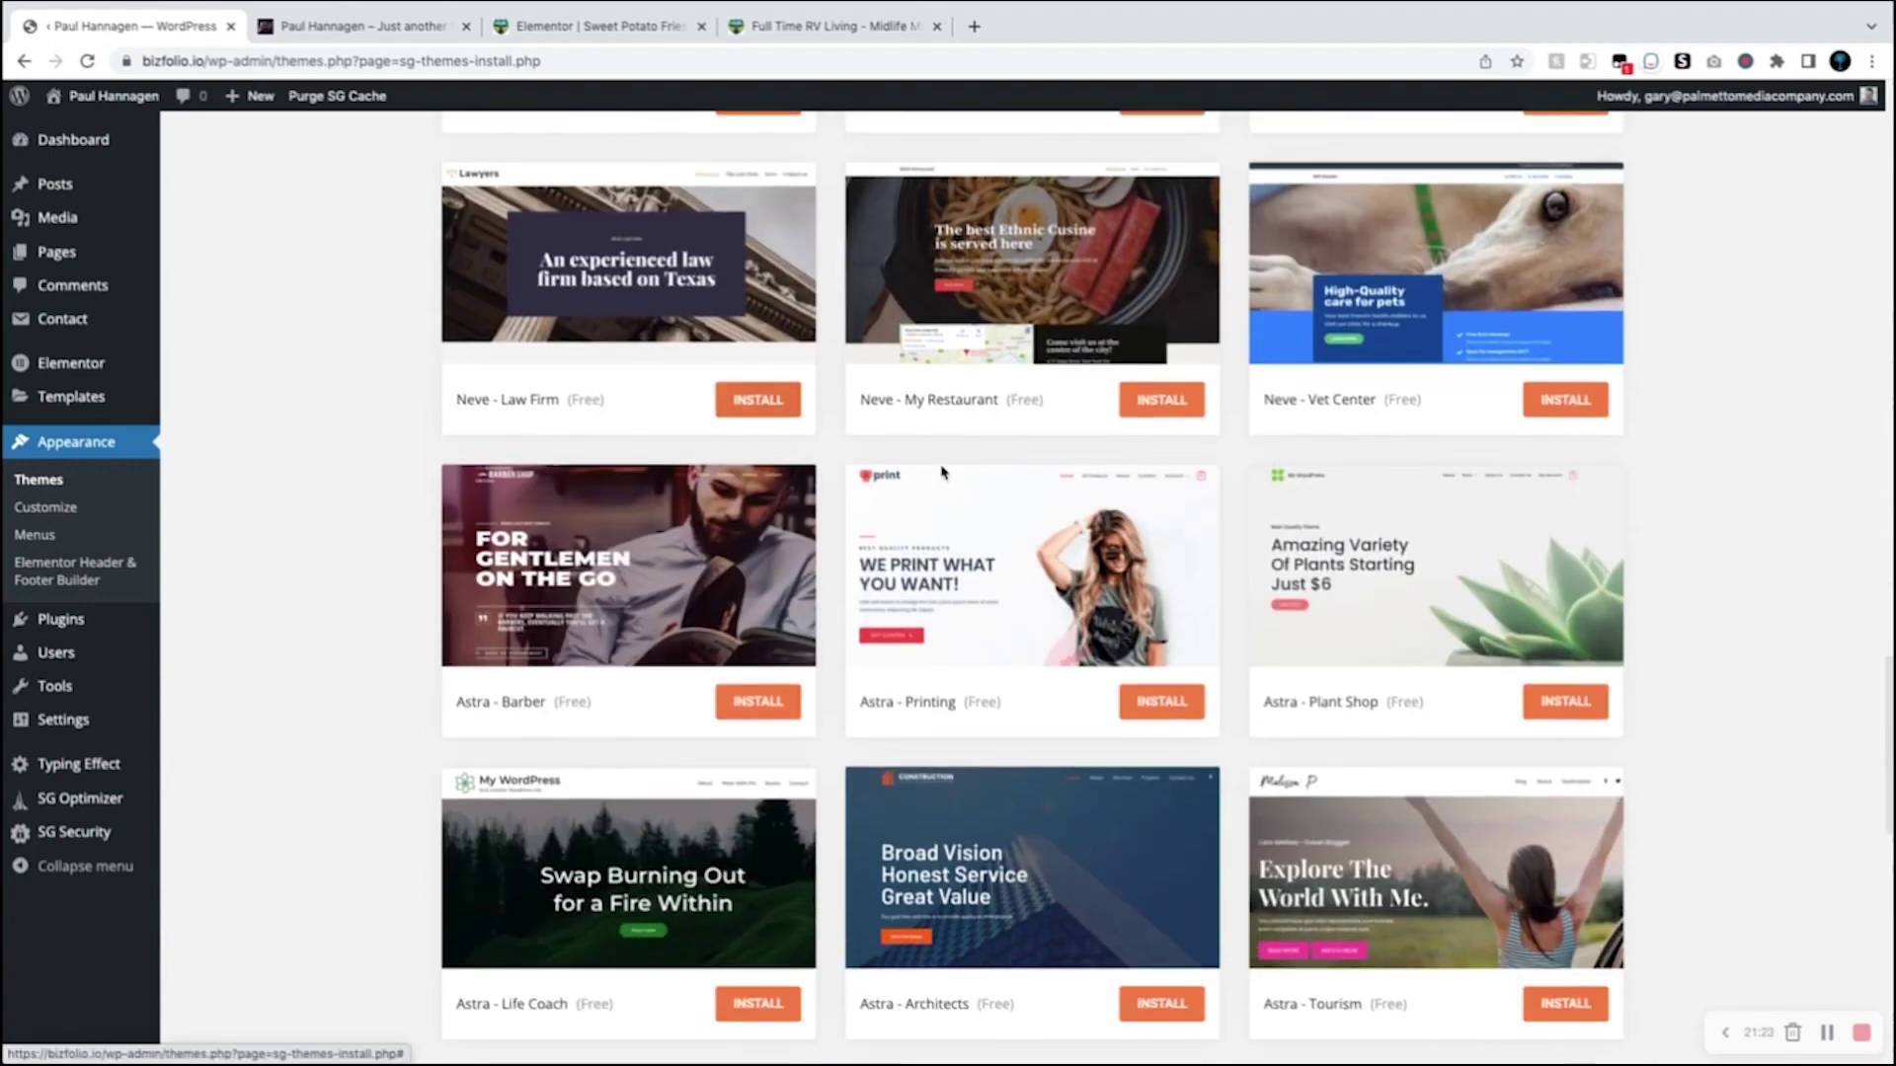
{"action": "left_click", "coordinate": [1028, 564]}
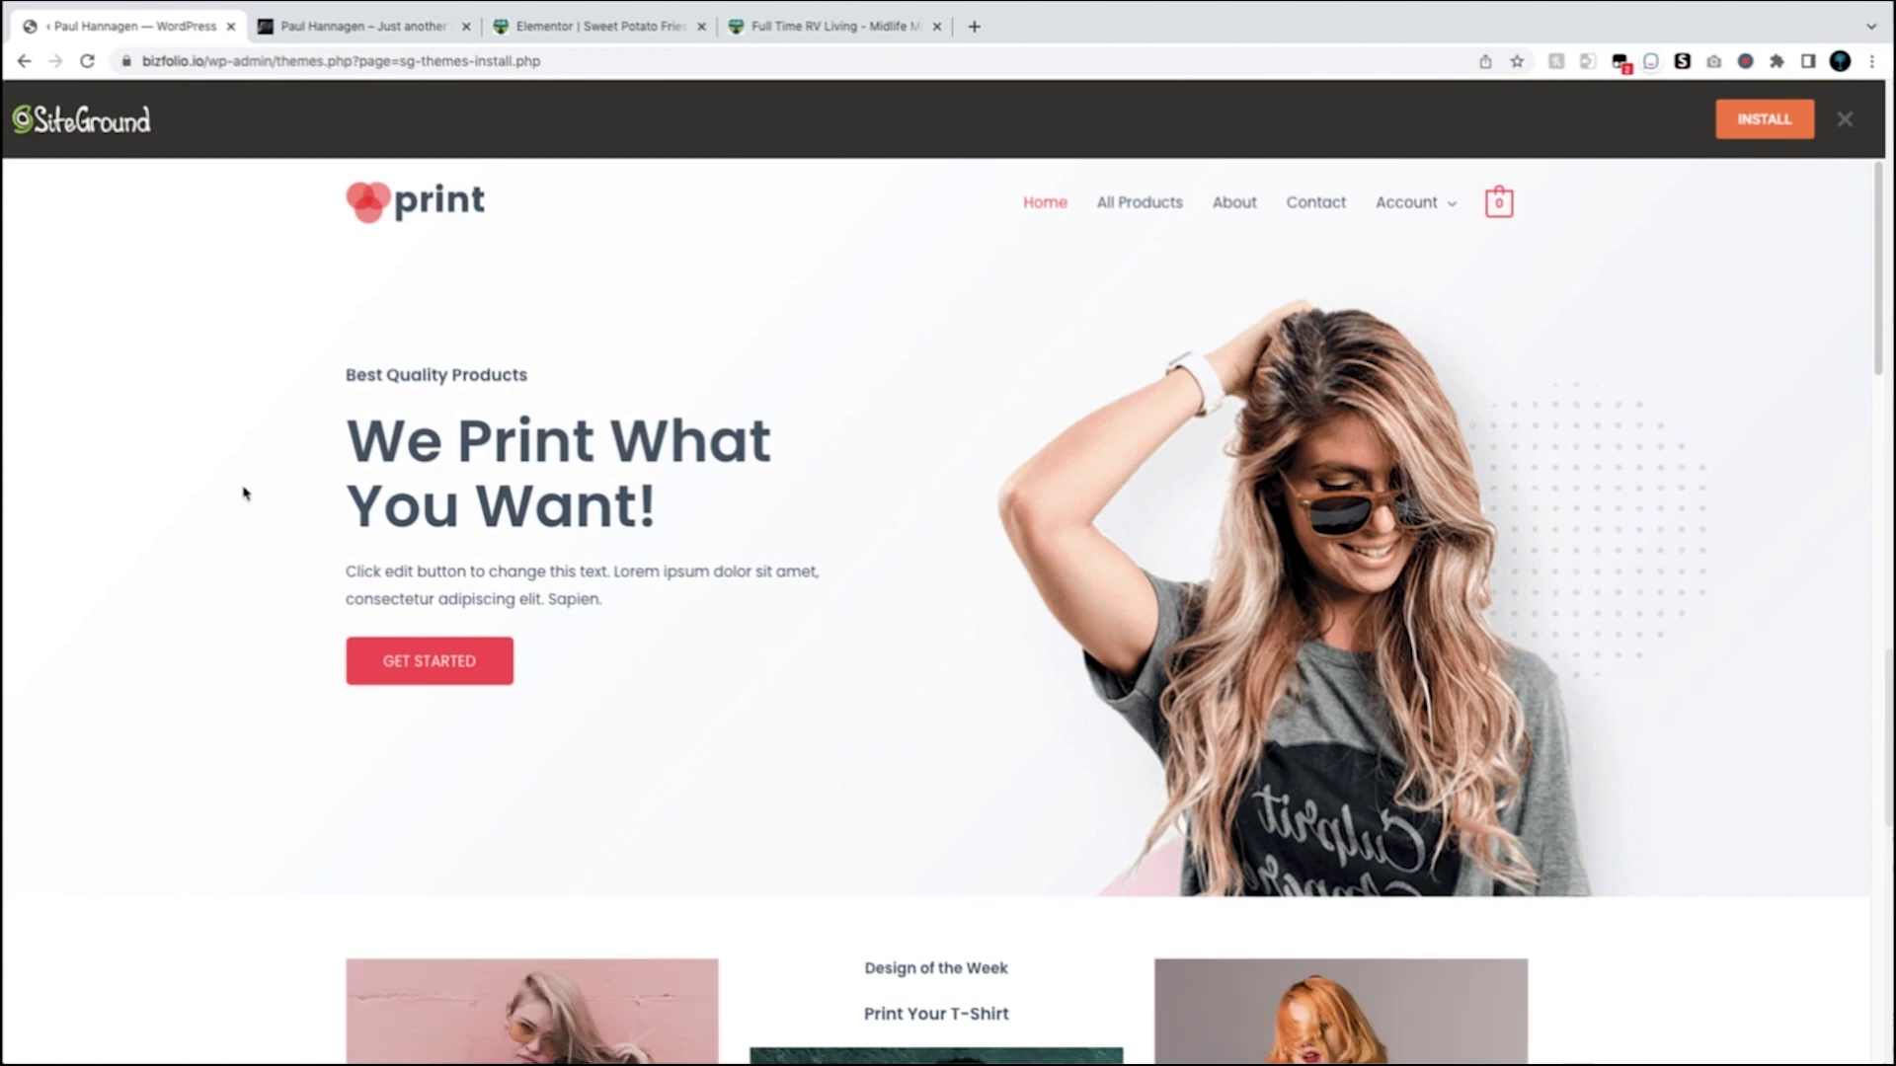
{"action": "scroll", "coordinate": [245, 492], "scroll_direction": "down", "scroll_amount": 6}
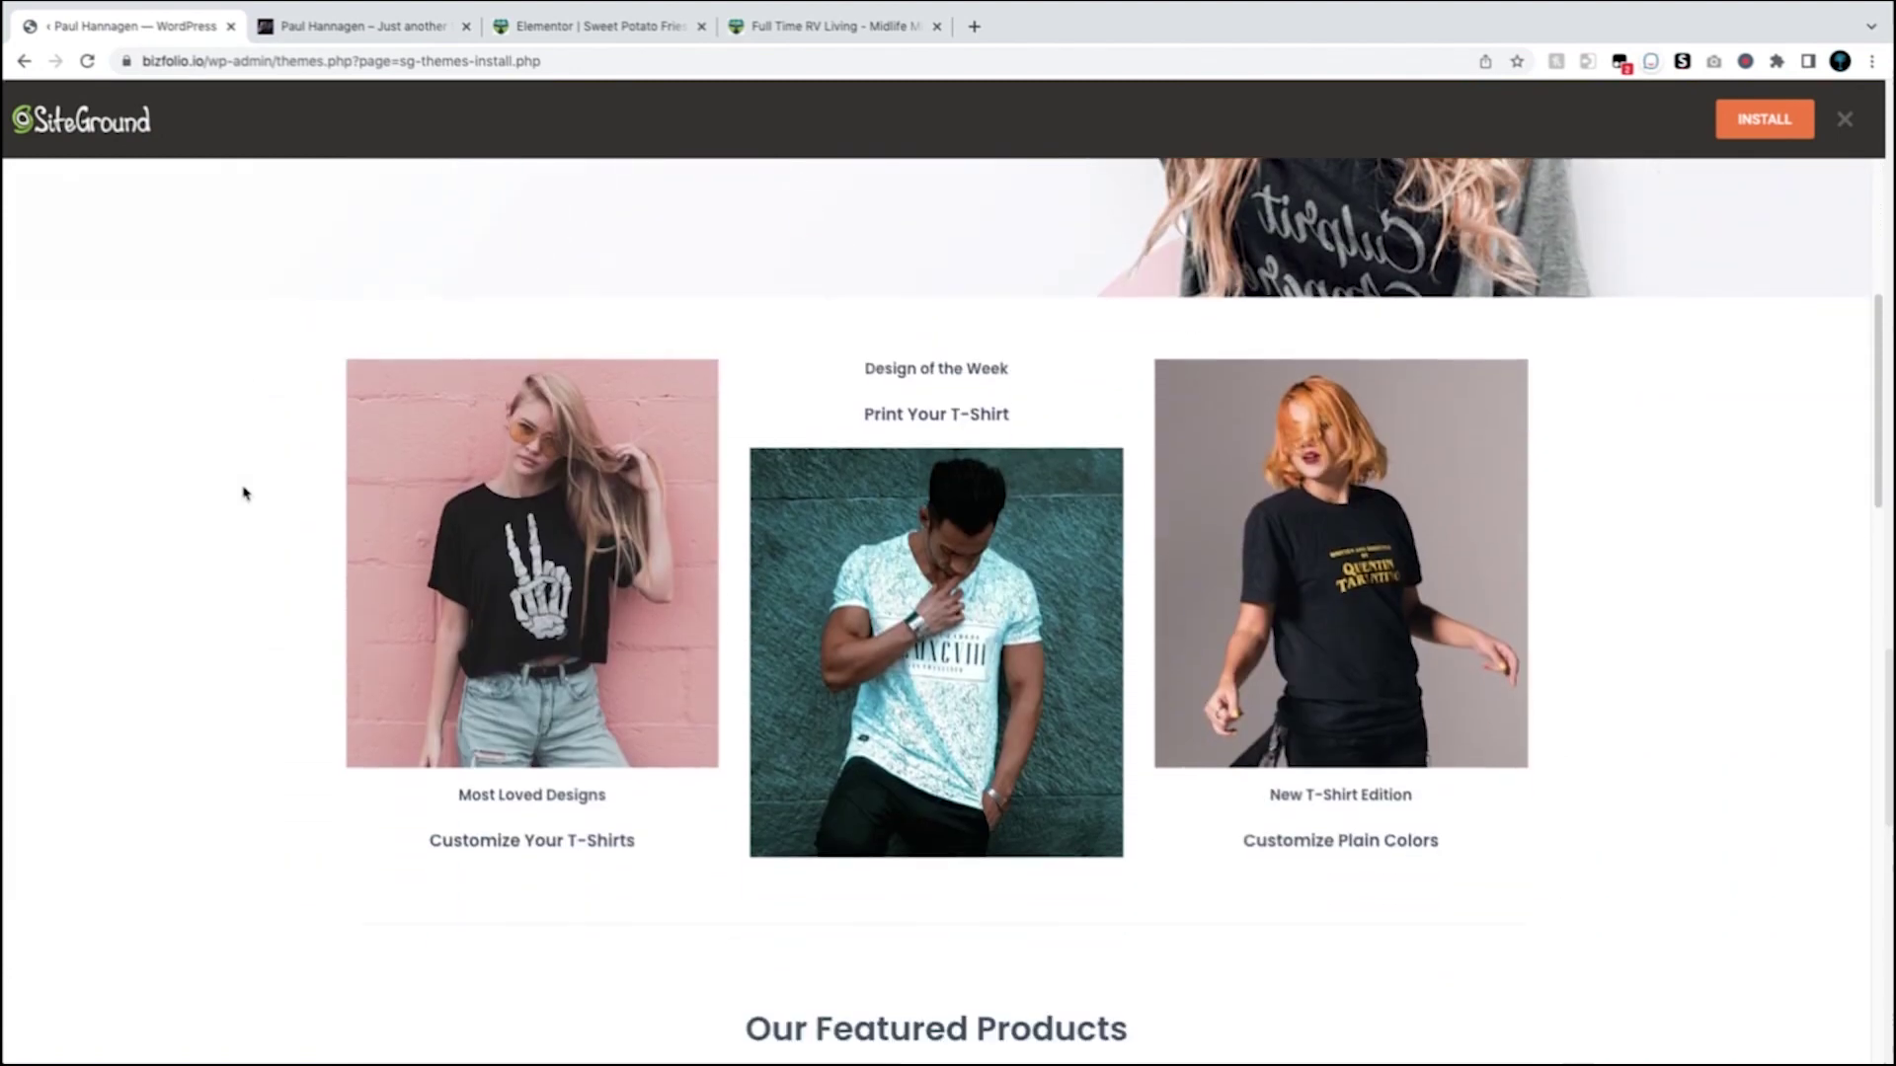
Step: Examine the remaining sections of the Astra - Printing home page preview down to its footer, and return to the theme catalogue
{"action": "scroll", "coordinate": [245, 493], "scroll_direction": "down", "scroll_amount": 8}
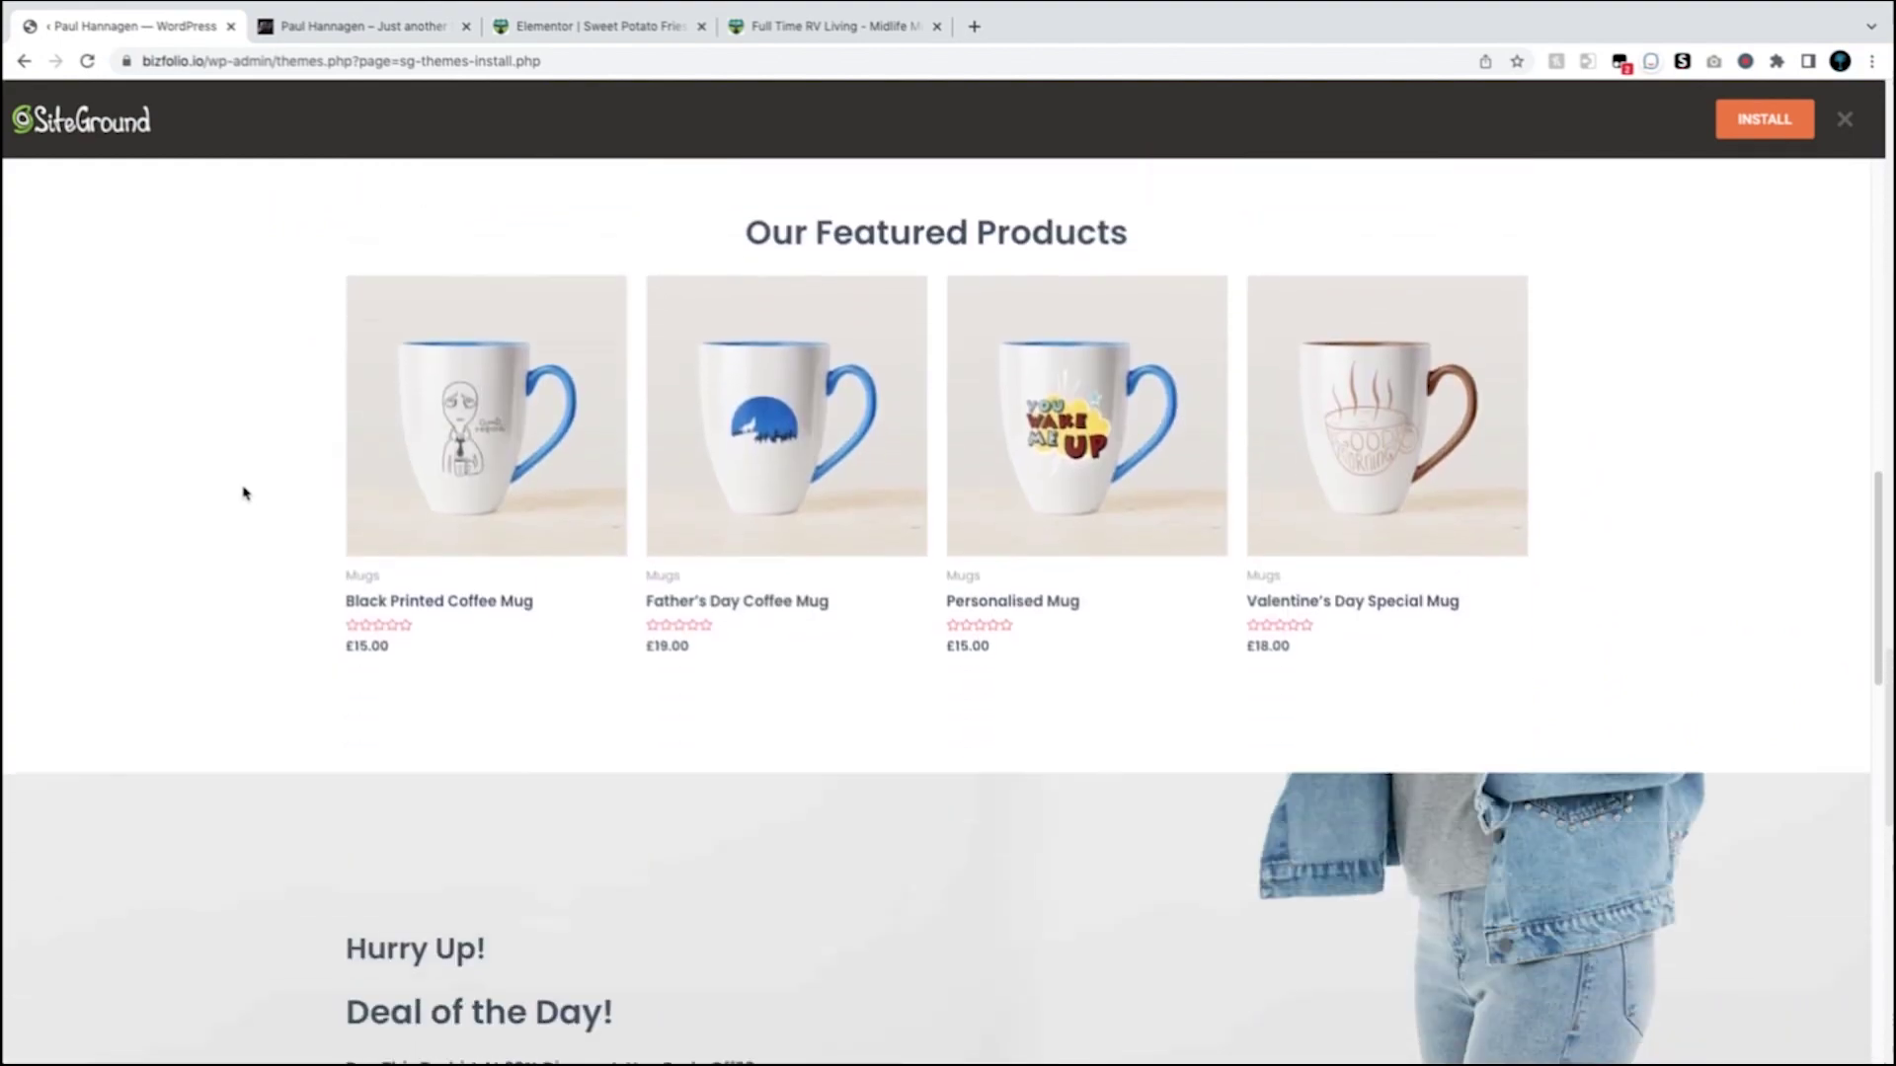
{"action": "scroll", "coordinate": [245, 493], "scroll_direction": "down", "scroll_amount": 9}
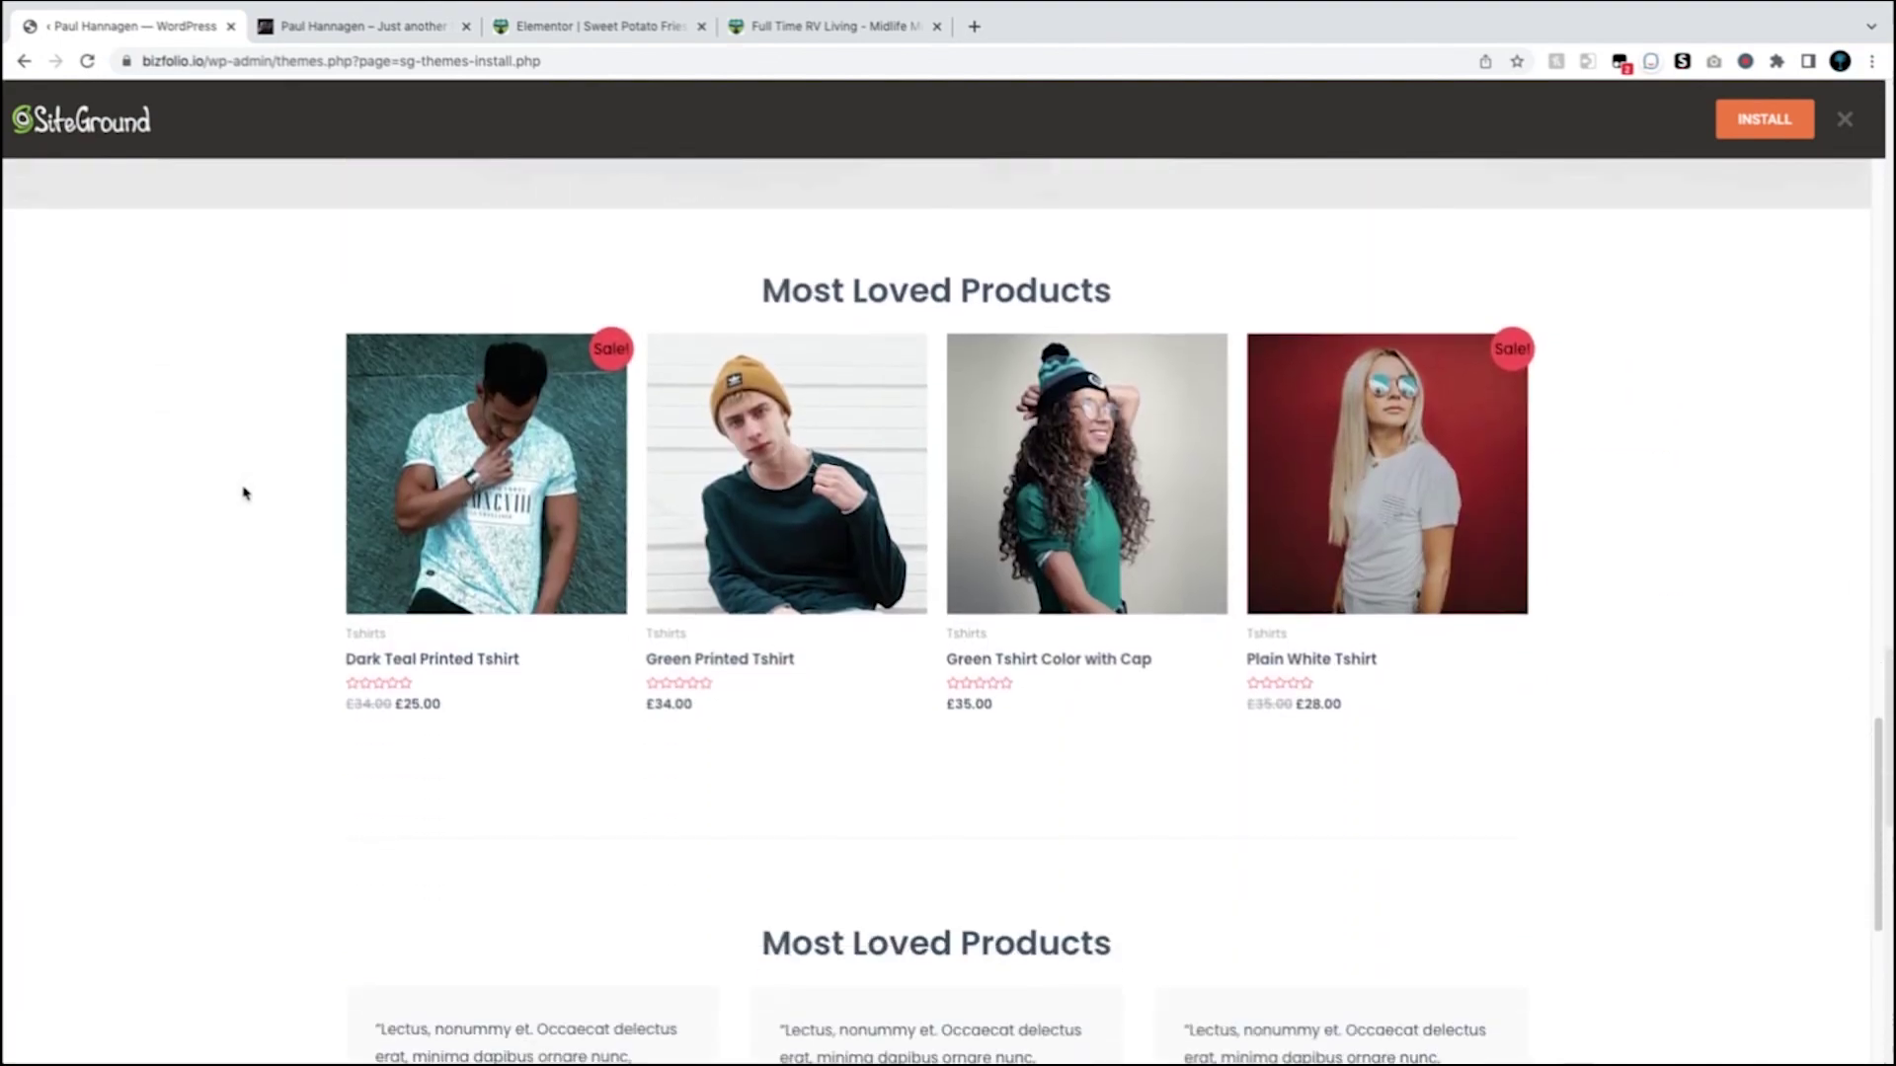
{"action": "scroll", "coordinate": [245, 493], "scroll_direction": "down", "scroll_amount": 8}
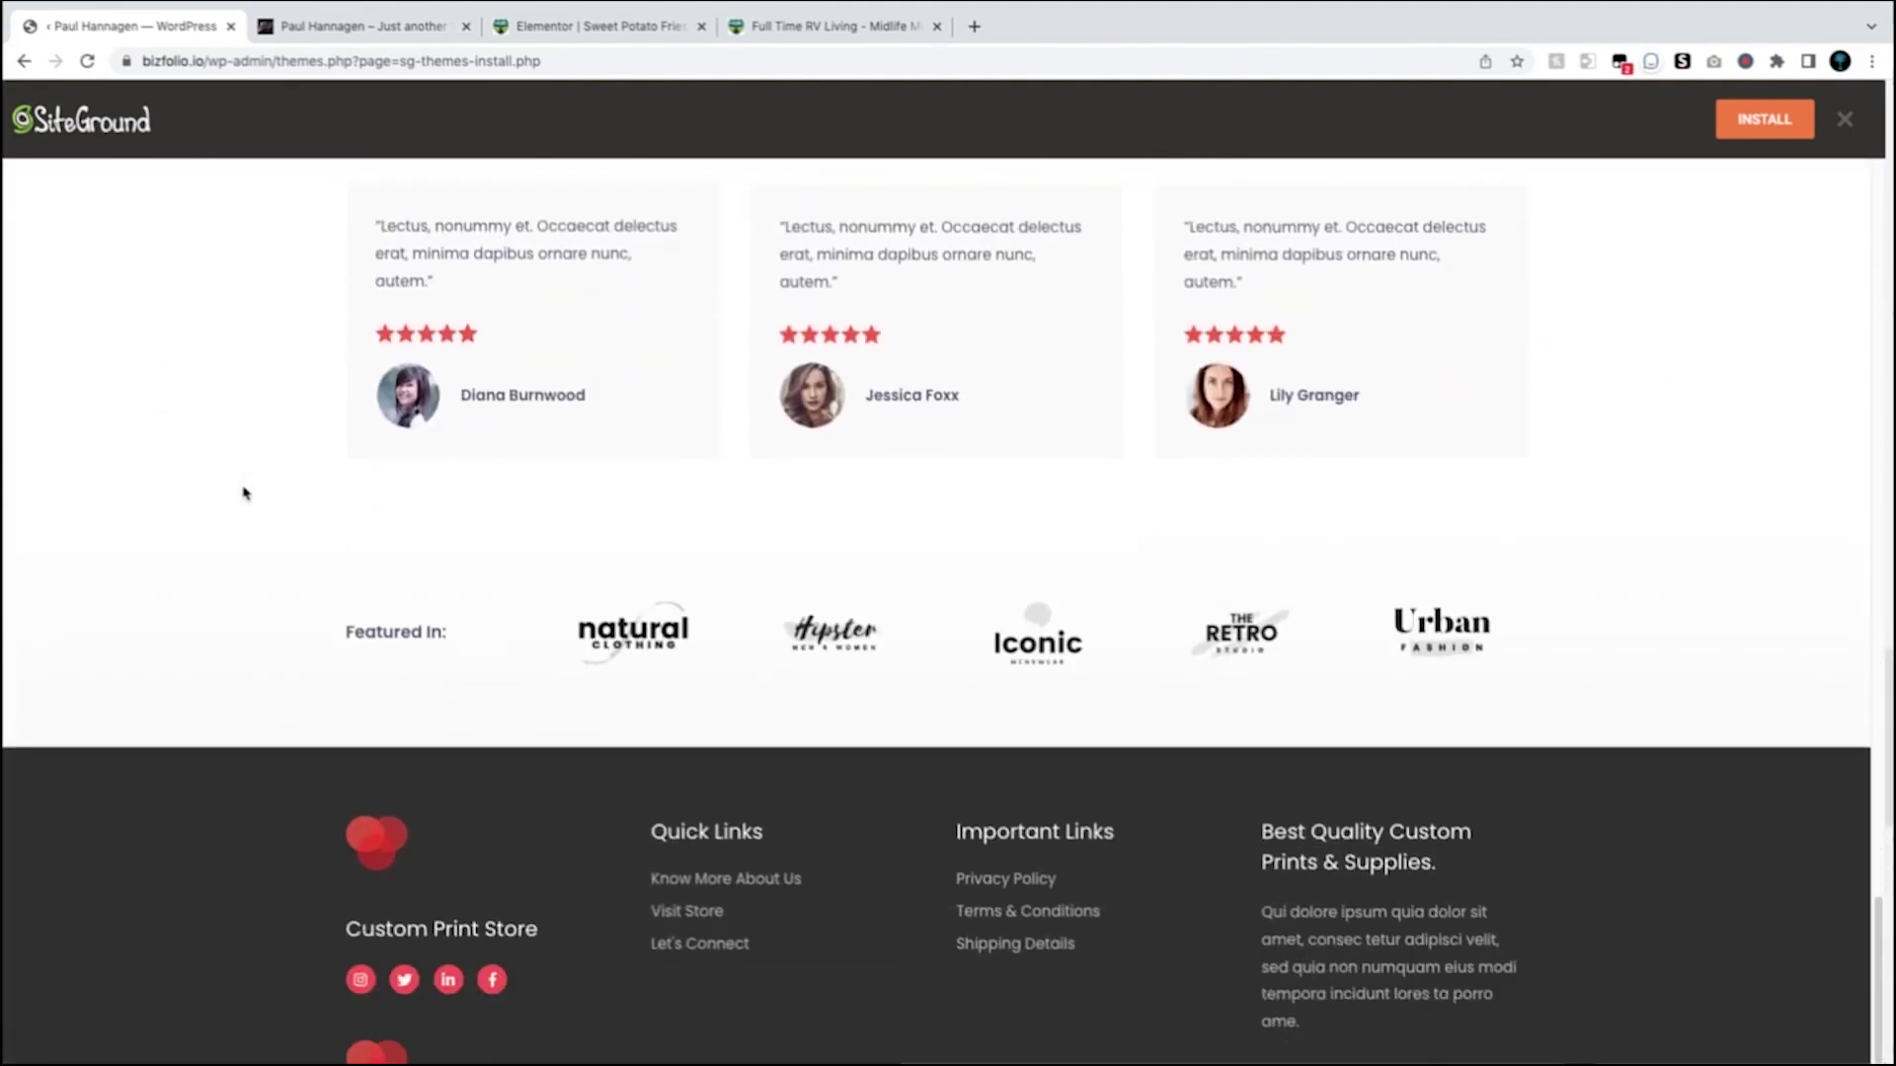
{"action": "scroll", "coordinate": [245, 493], "scroll_direction": "down", "scroll_amount": 1}
{"action": "scroll", "coordinate": [239, 509], "scroll_direction": "up", "scroll_amount": 20}
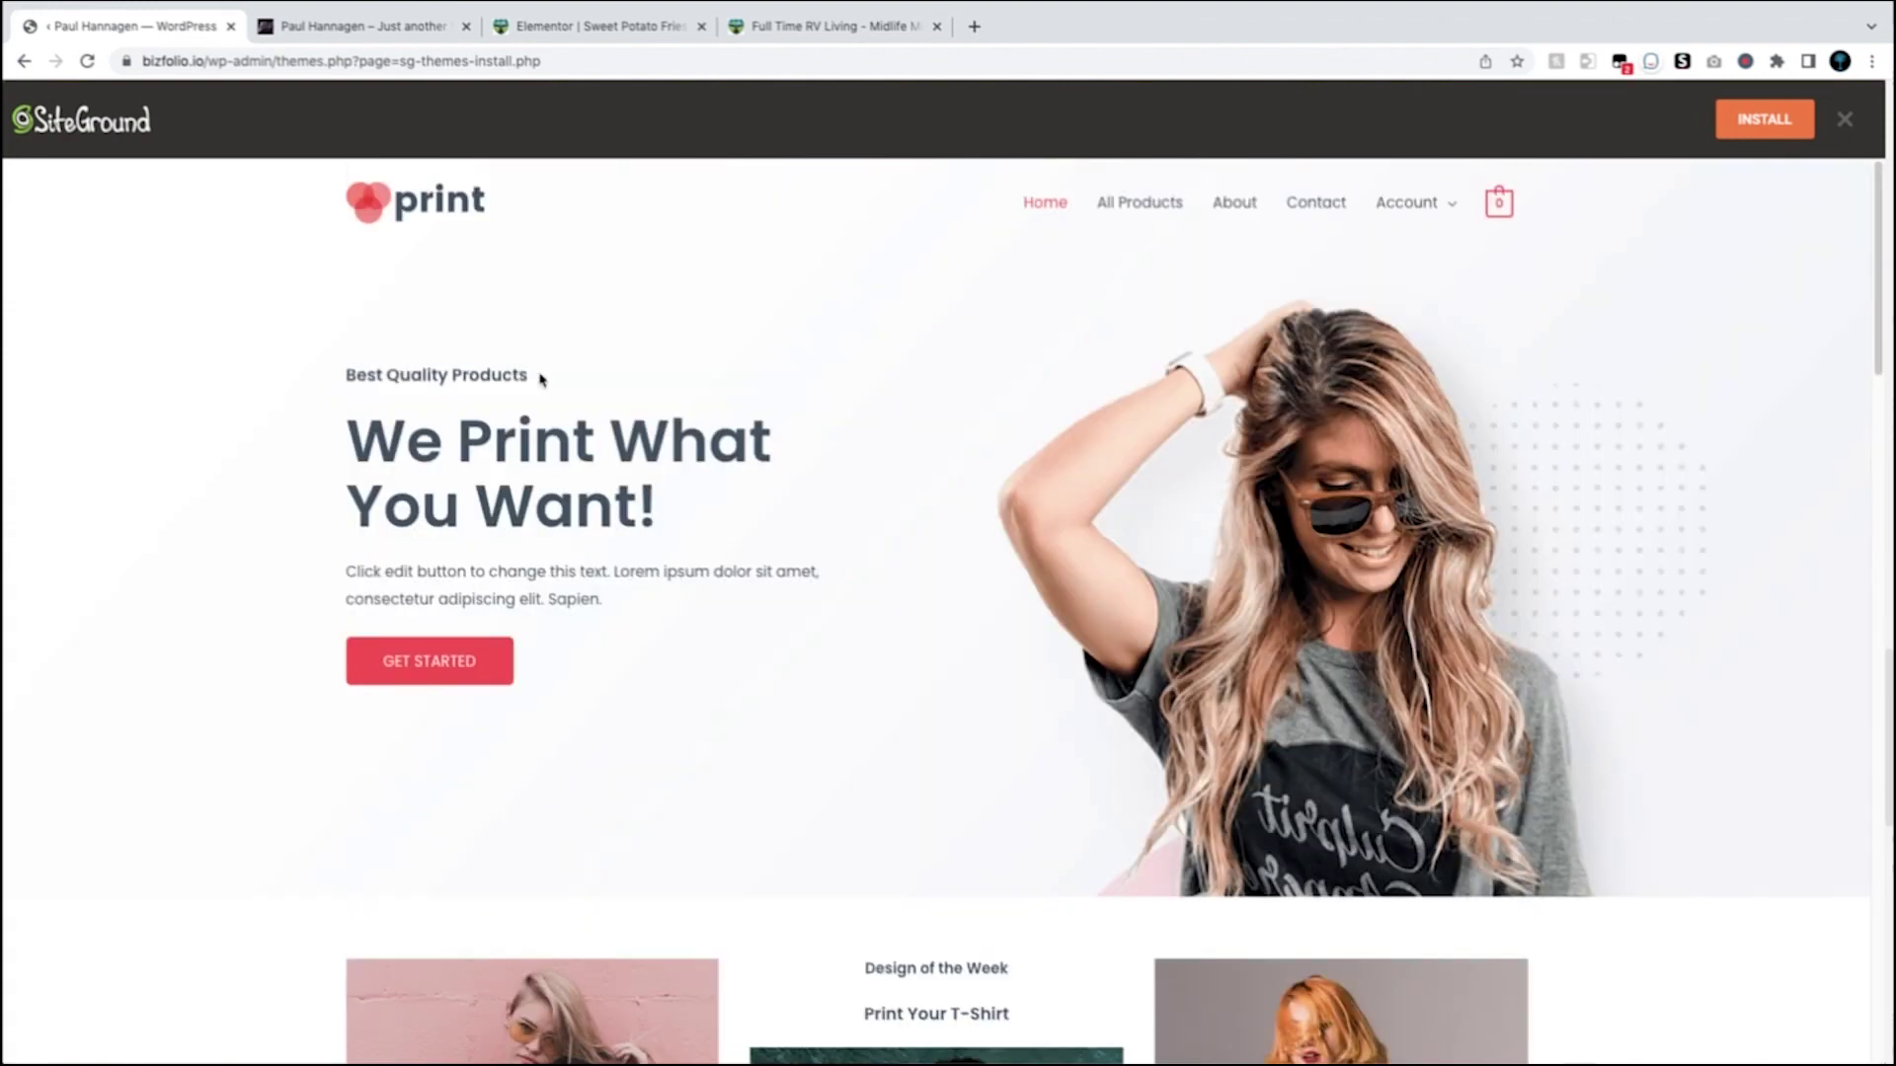
{"action": "left_click", "coordinate": [1756, 112]}
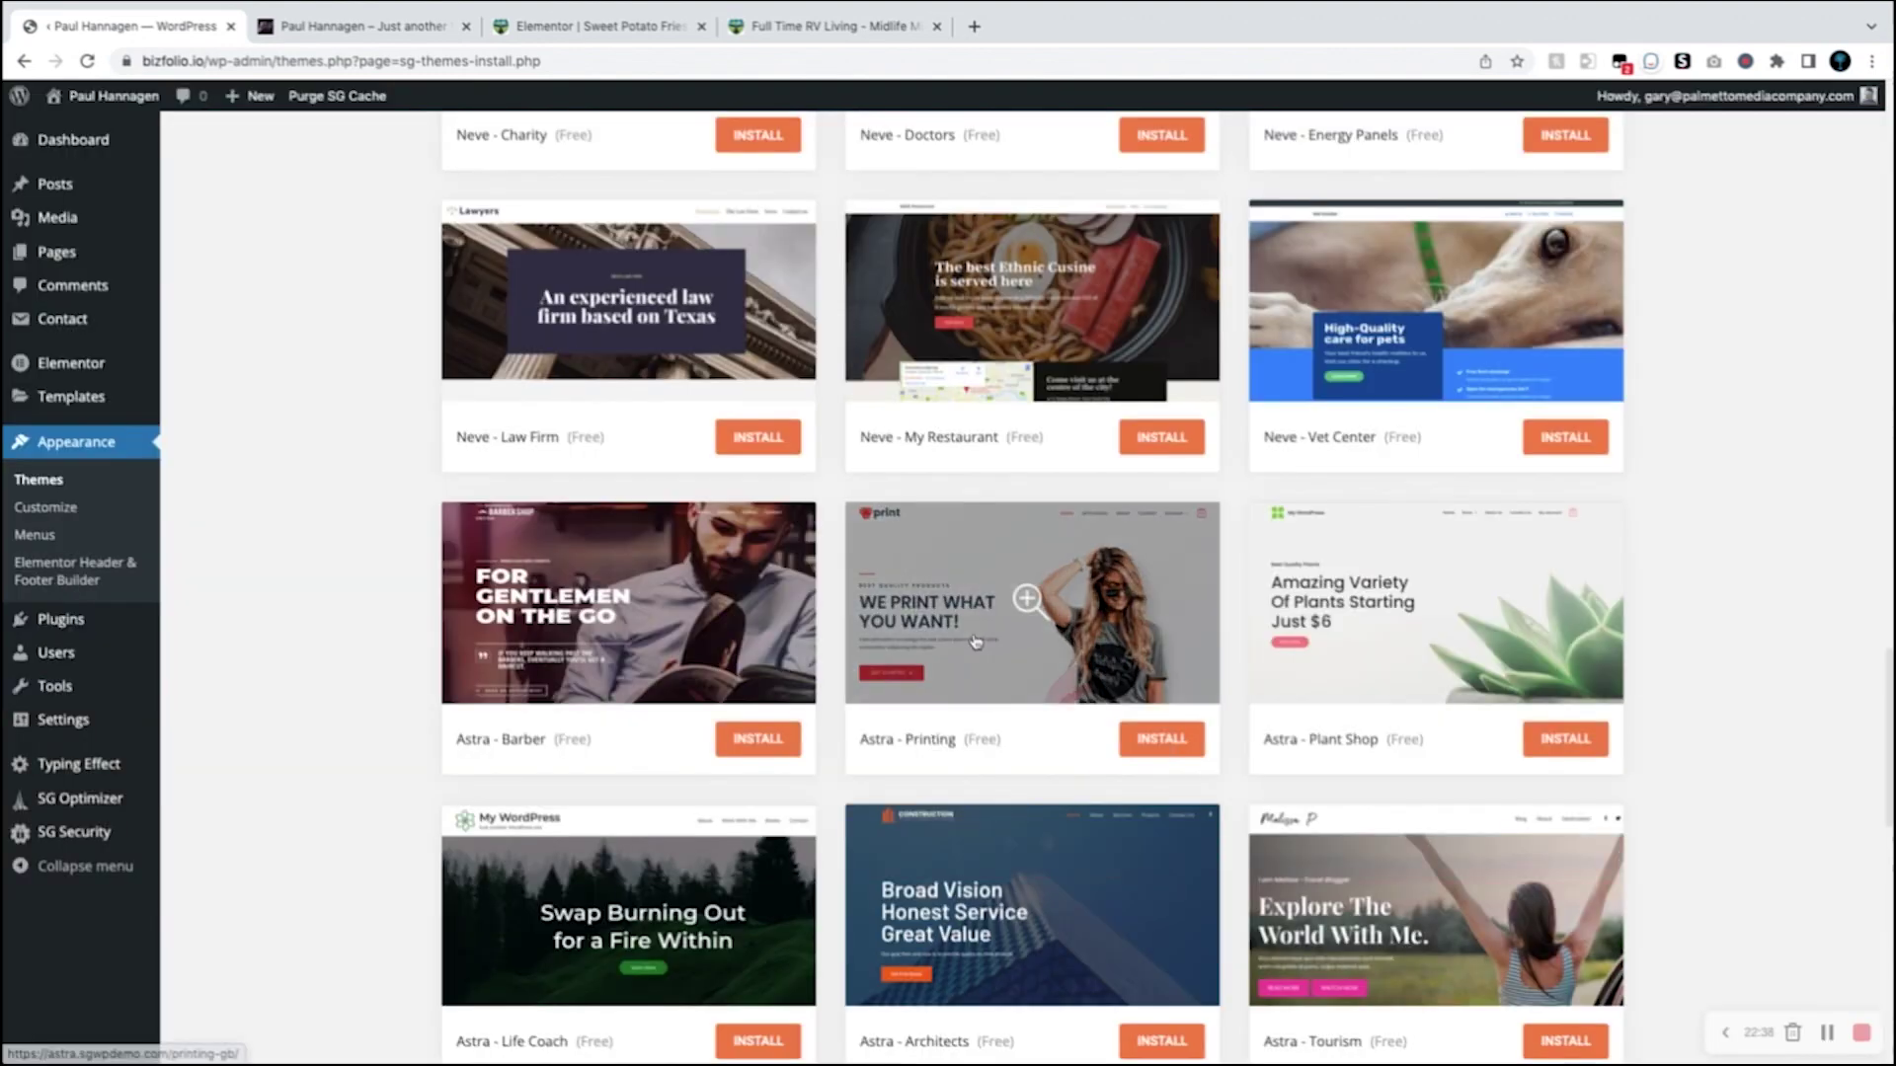
Step: Preview the Astra - Printing theme again, browse the products on its All Products page, and close the preview
{"action": "left_click", "coordinate": [1031, 602]}
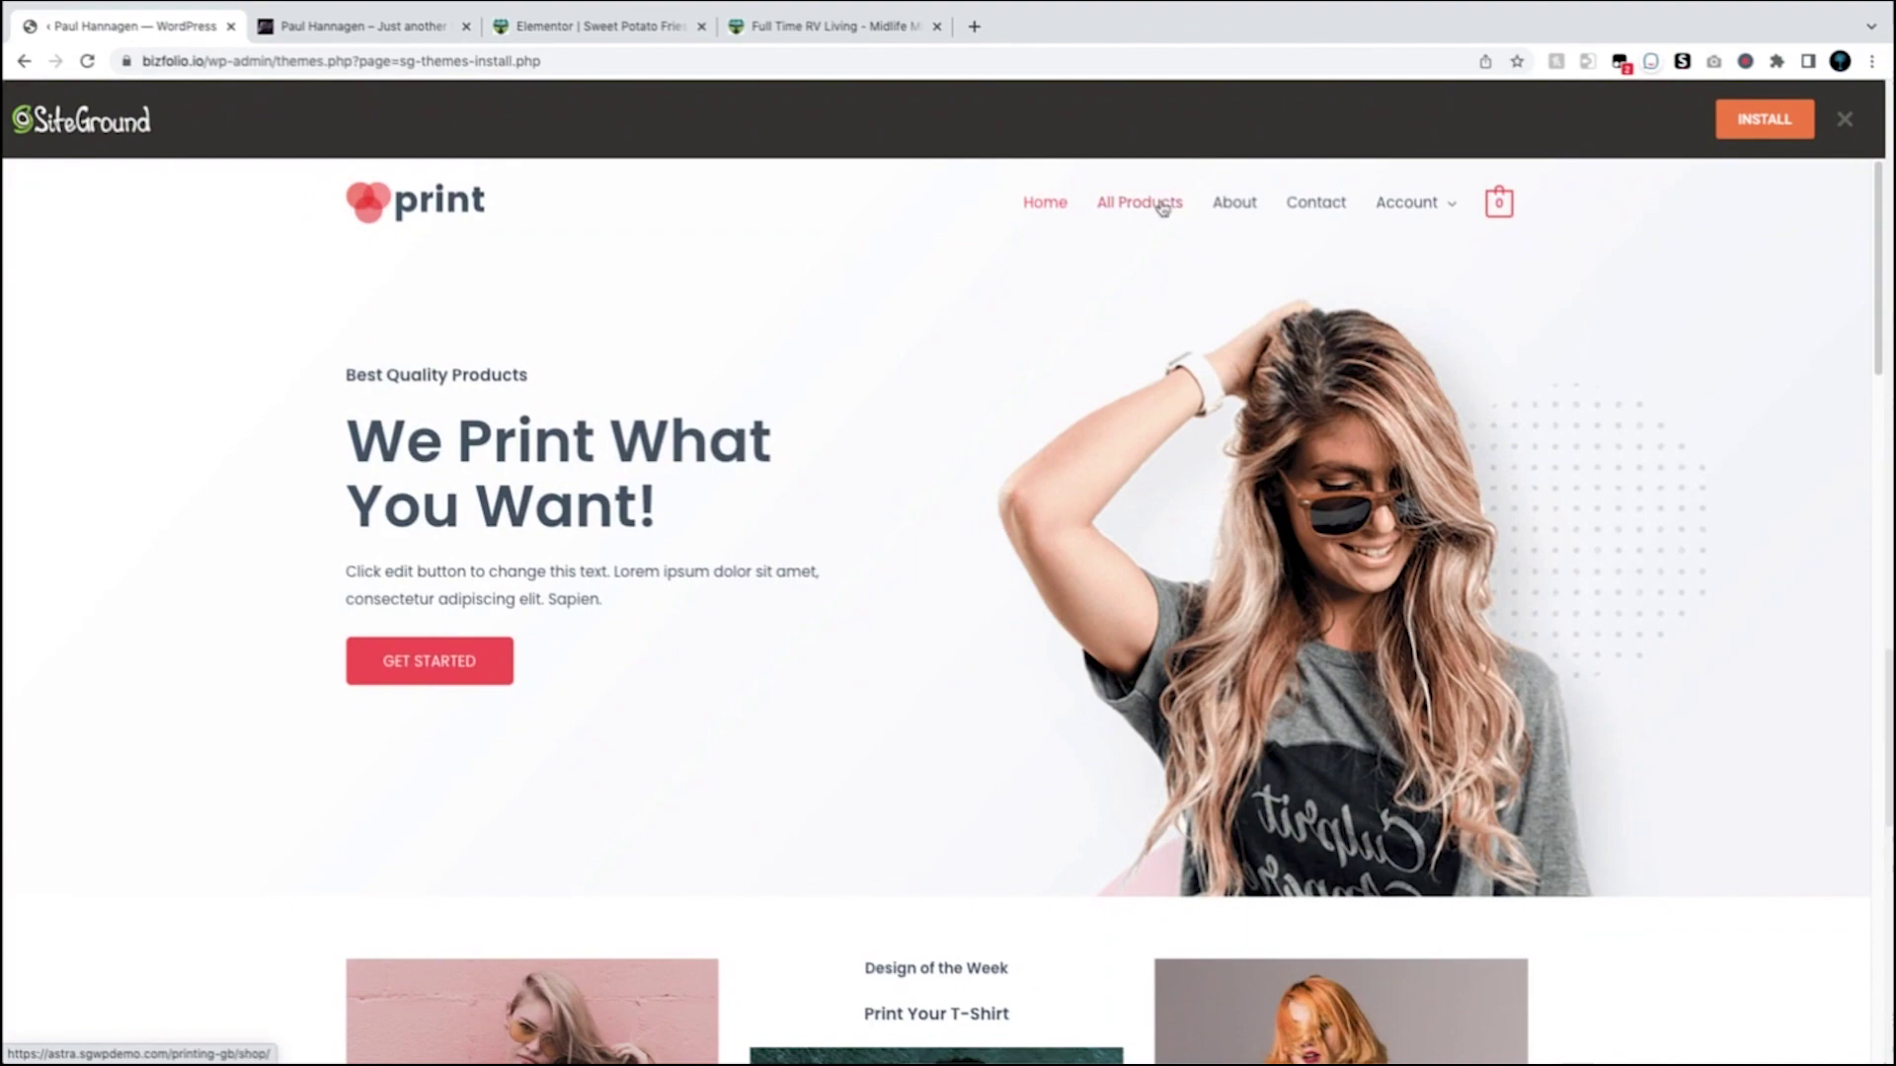
{"action": "left_click", "coordinate": [1160, 217]}
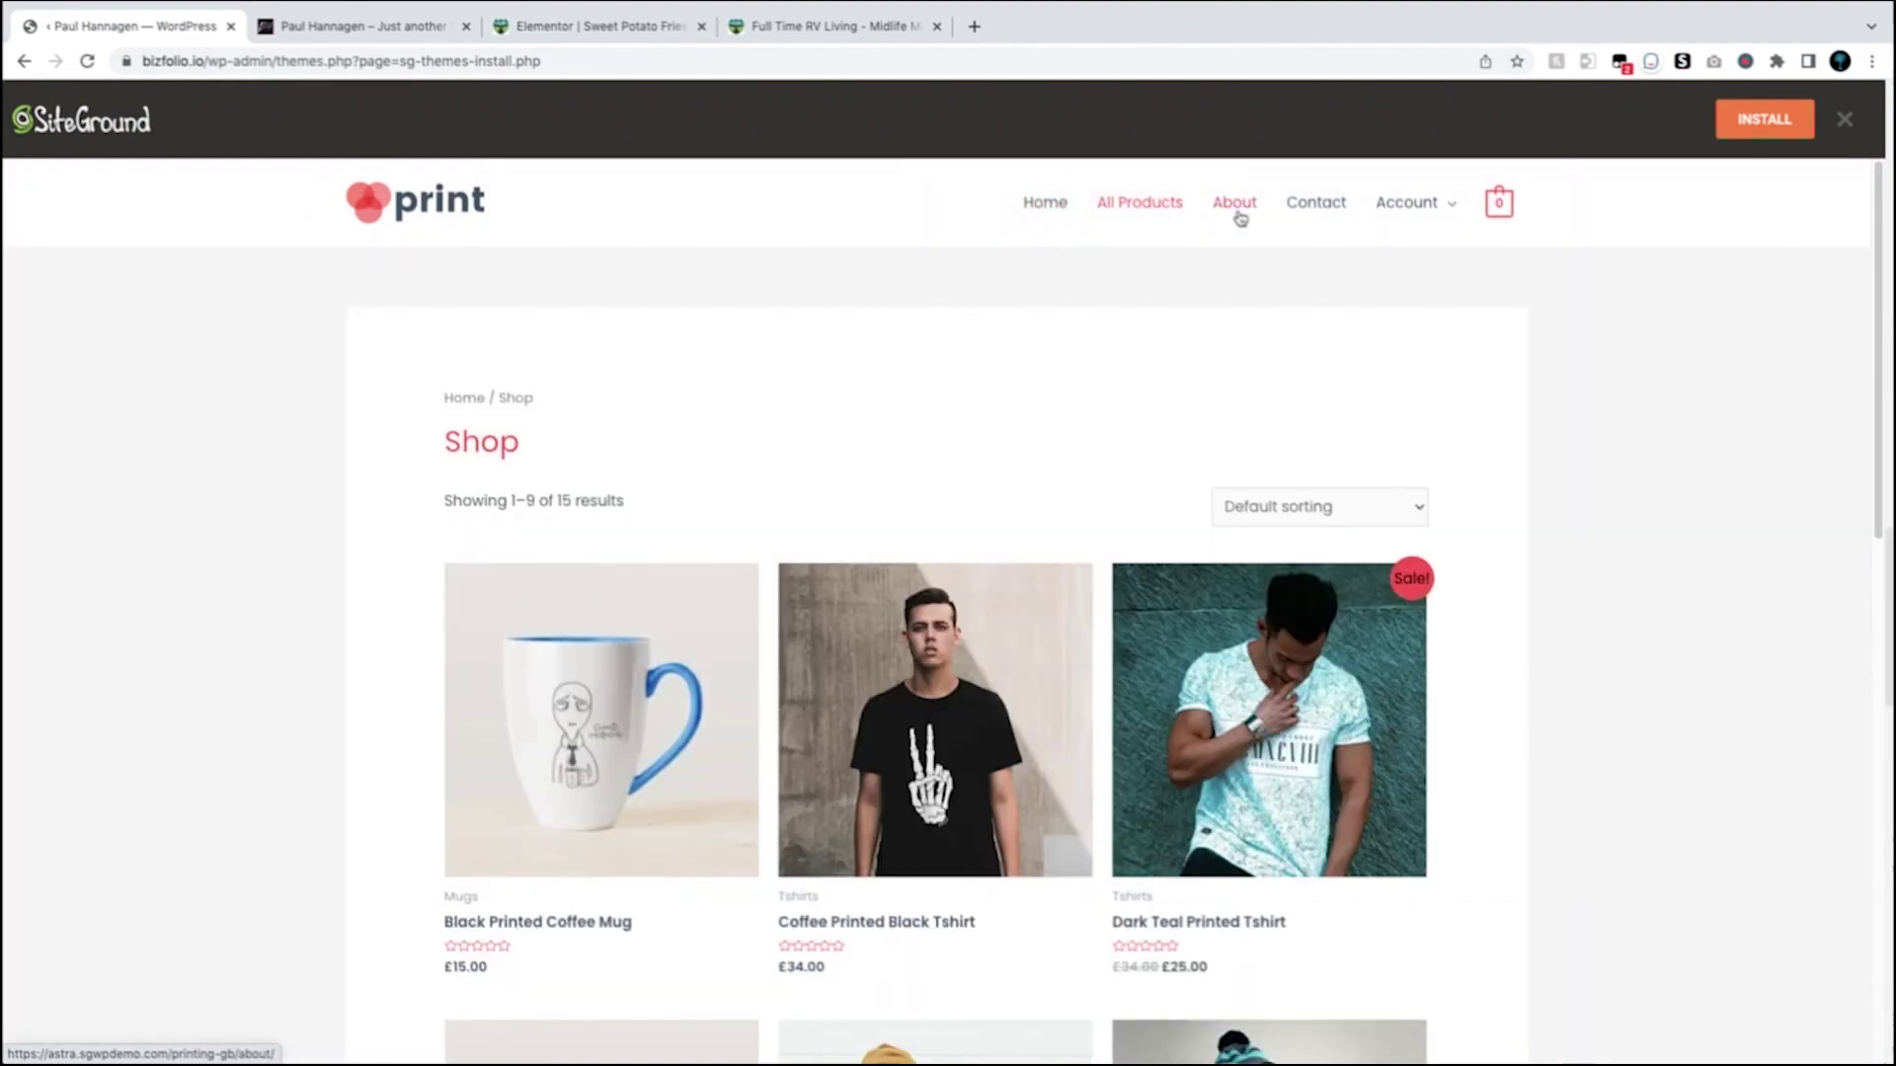
{"action": "scroll", "coordinate": [1224, 530], "scroll_direction": "down", "scroll_amount": 5}
{"action": "scroll", "coordinate": [1224, 530], "scroll_direction": "down", "scroll_amount": 9}
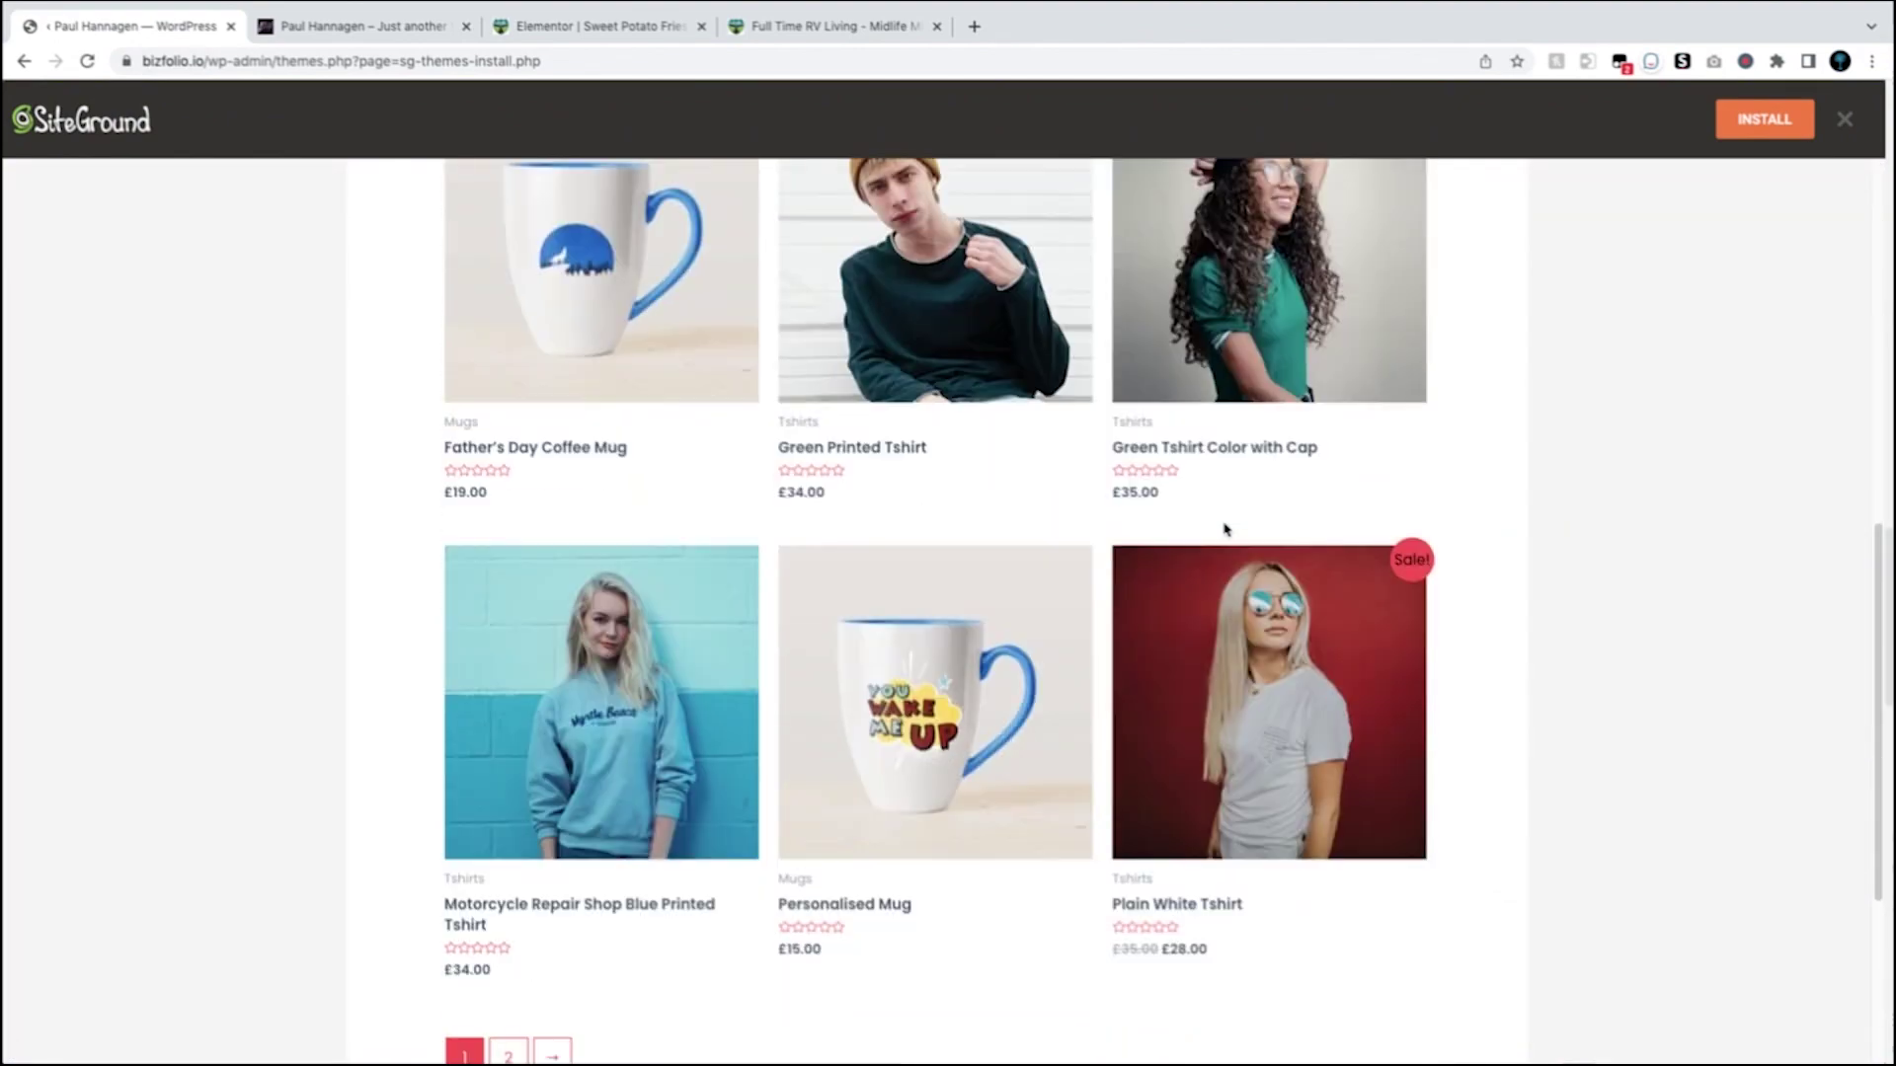
{"action": "scroll", "coordinate": [1228, 531], "scroll_direction": "up", "scroll_amount": 7}
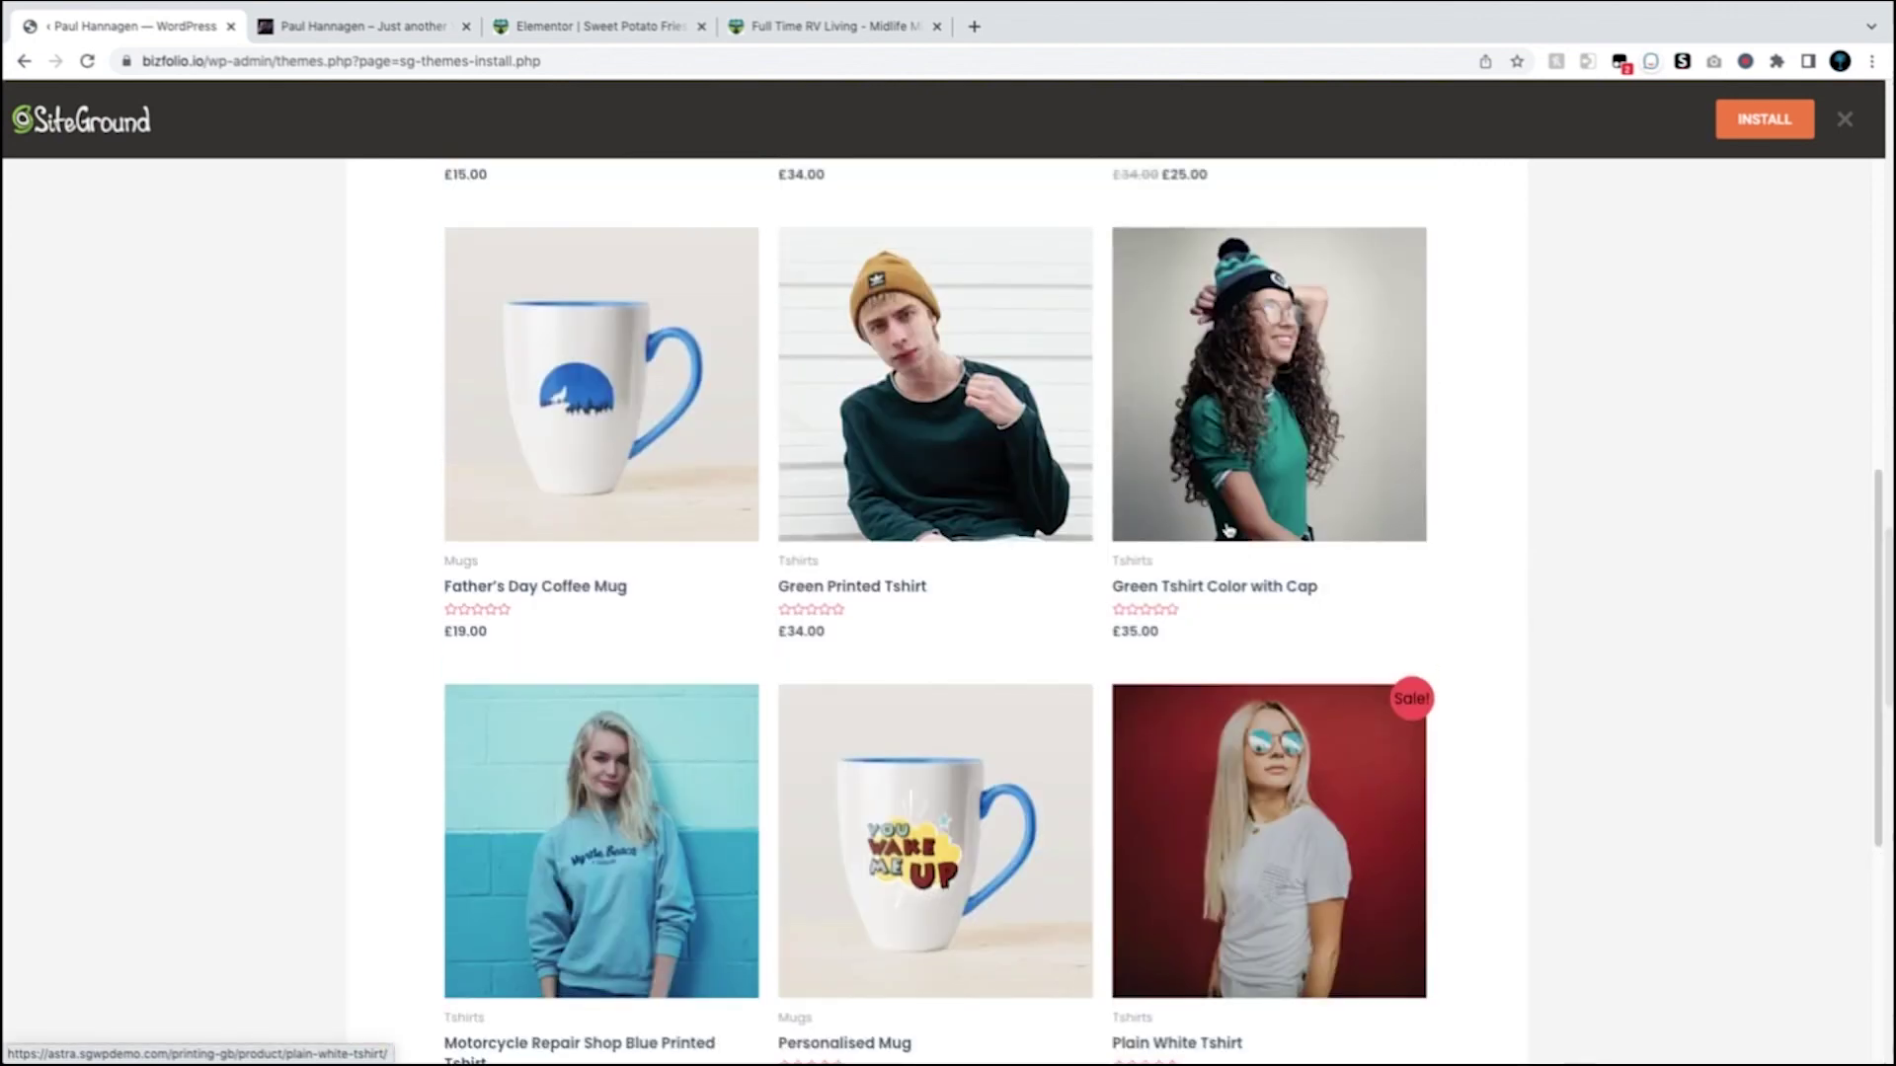
{"action": "scroll", "coordinate": [1228, 530], "scroll_direction": "down", "scroll_amount": 1}
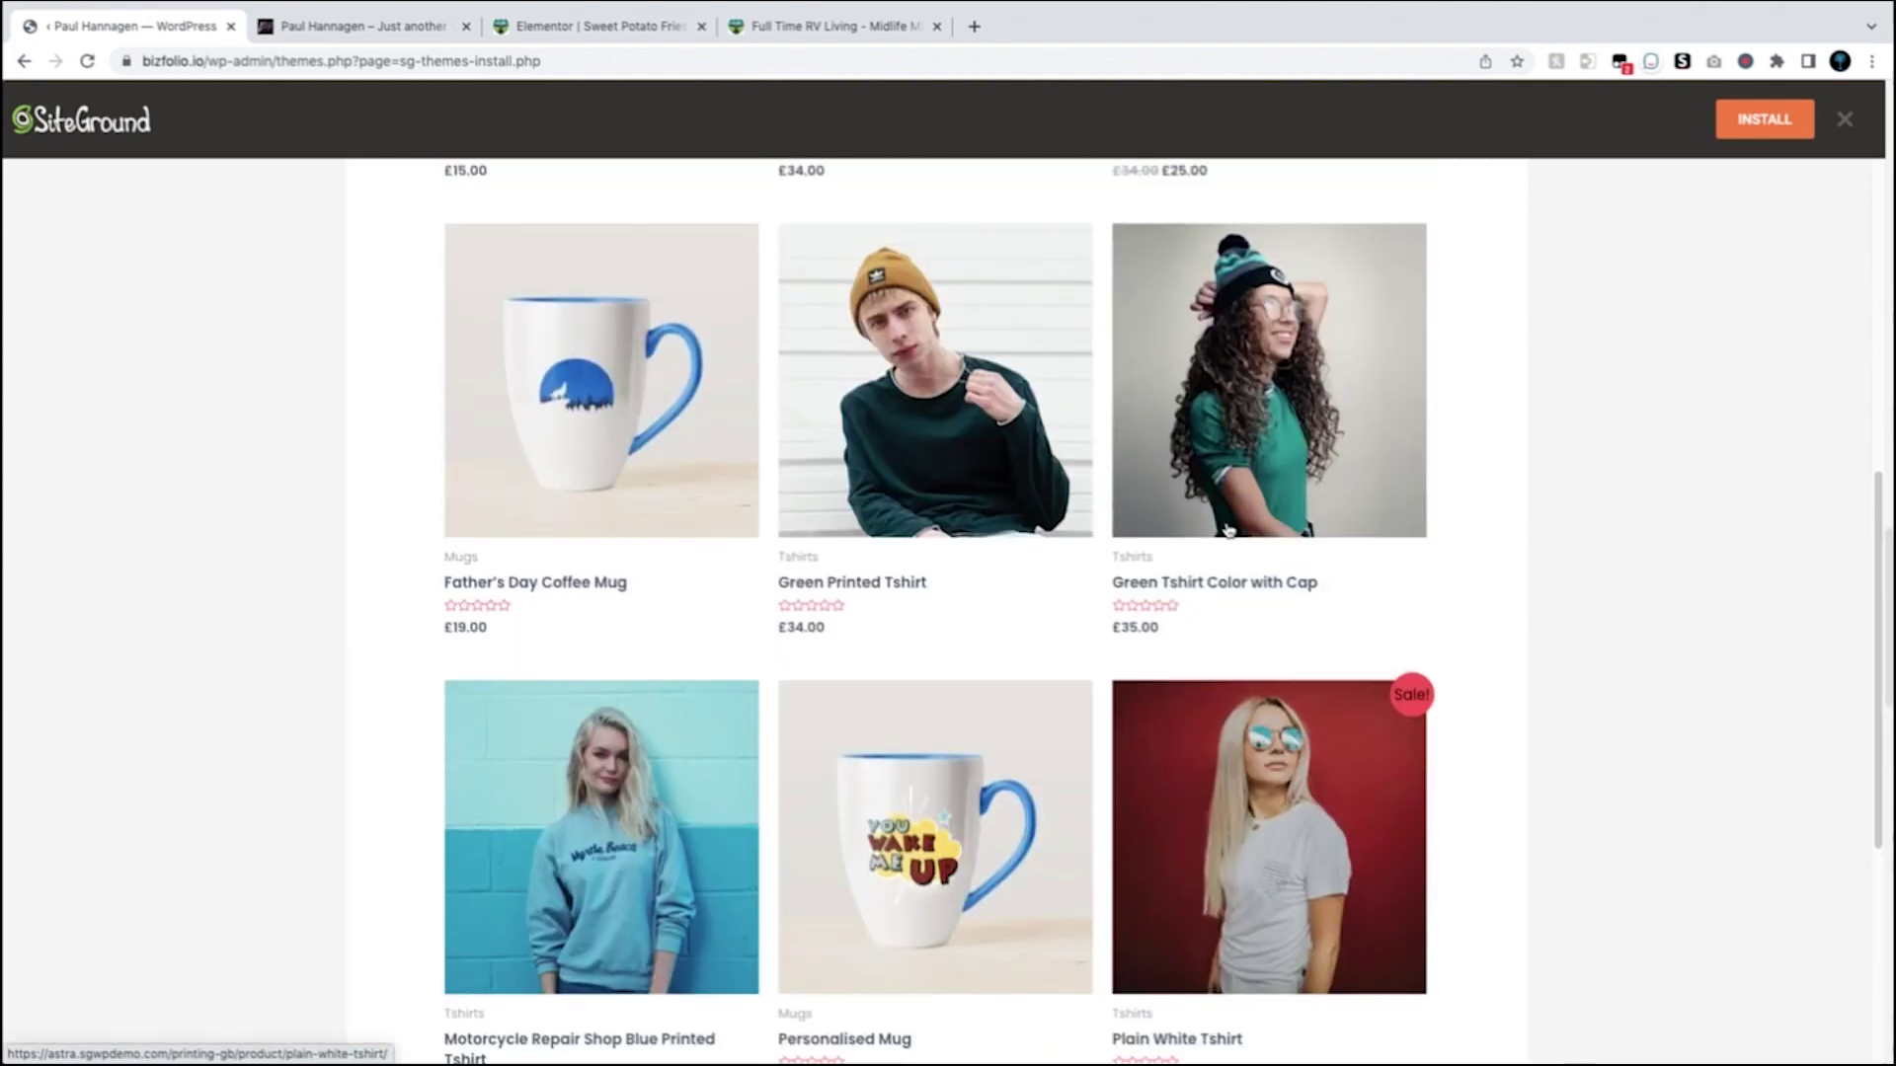
{"action": "scroll", "coordinate": [1228, 530], "scroll_direction": "down", "scroll_amount": 7}
{"action": "scroll", "coordinate": [1228, 530], "scroll_direction": "up", "scroll_amount": 15}
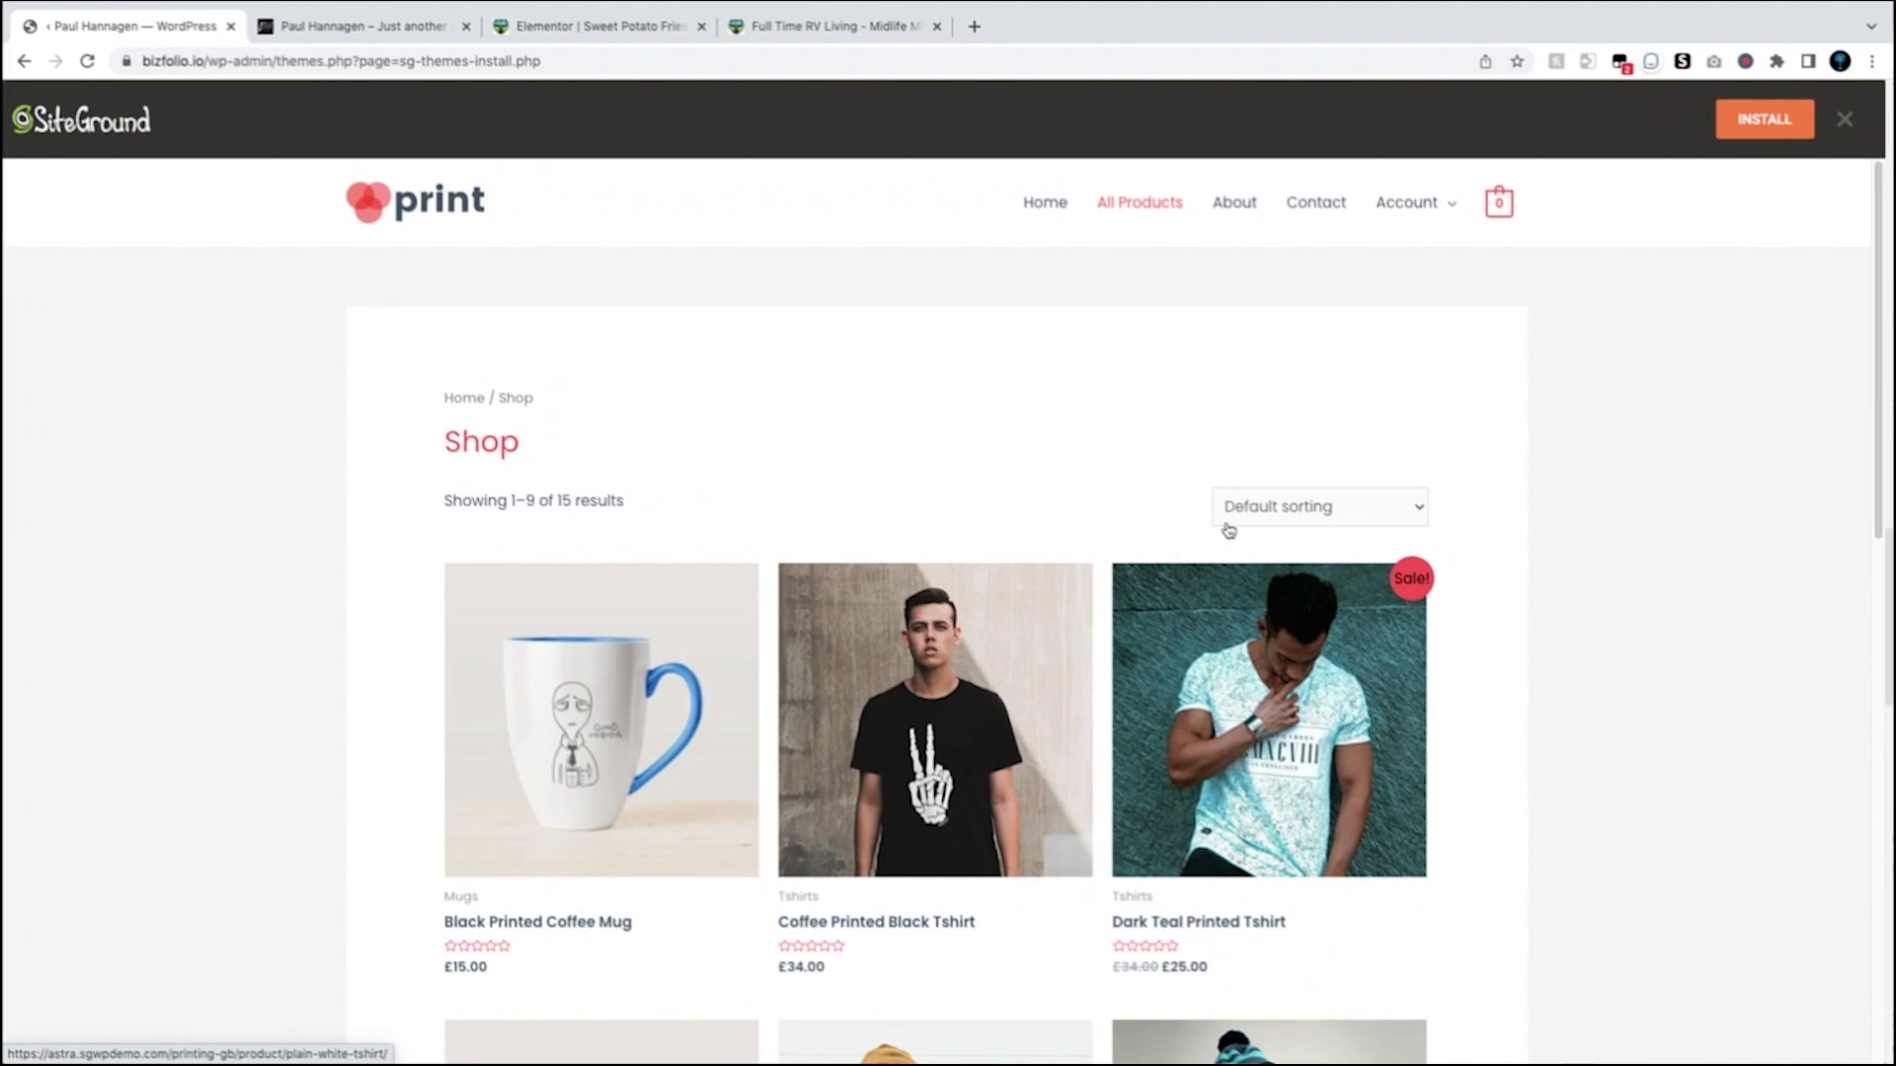
{"action": "left_click", "coordinate": [1844, 123]}
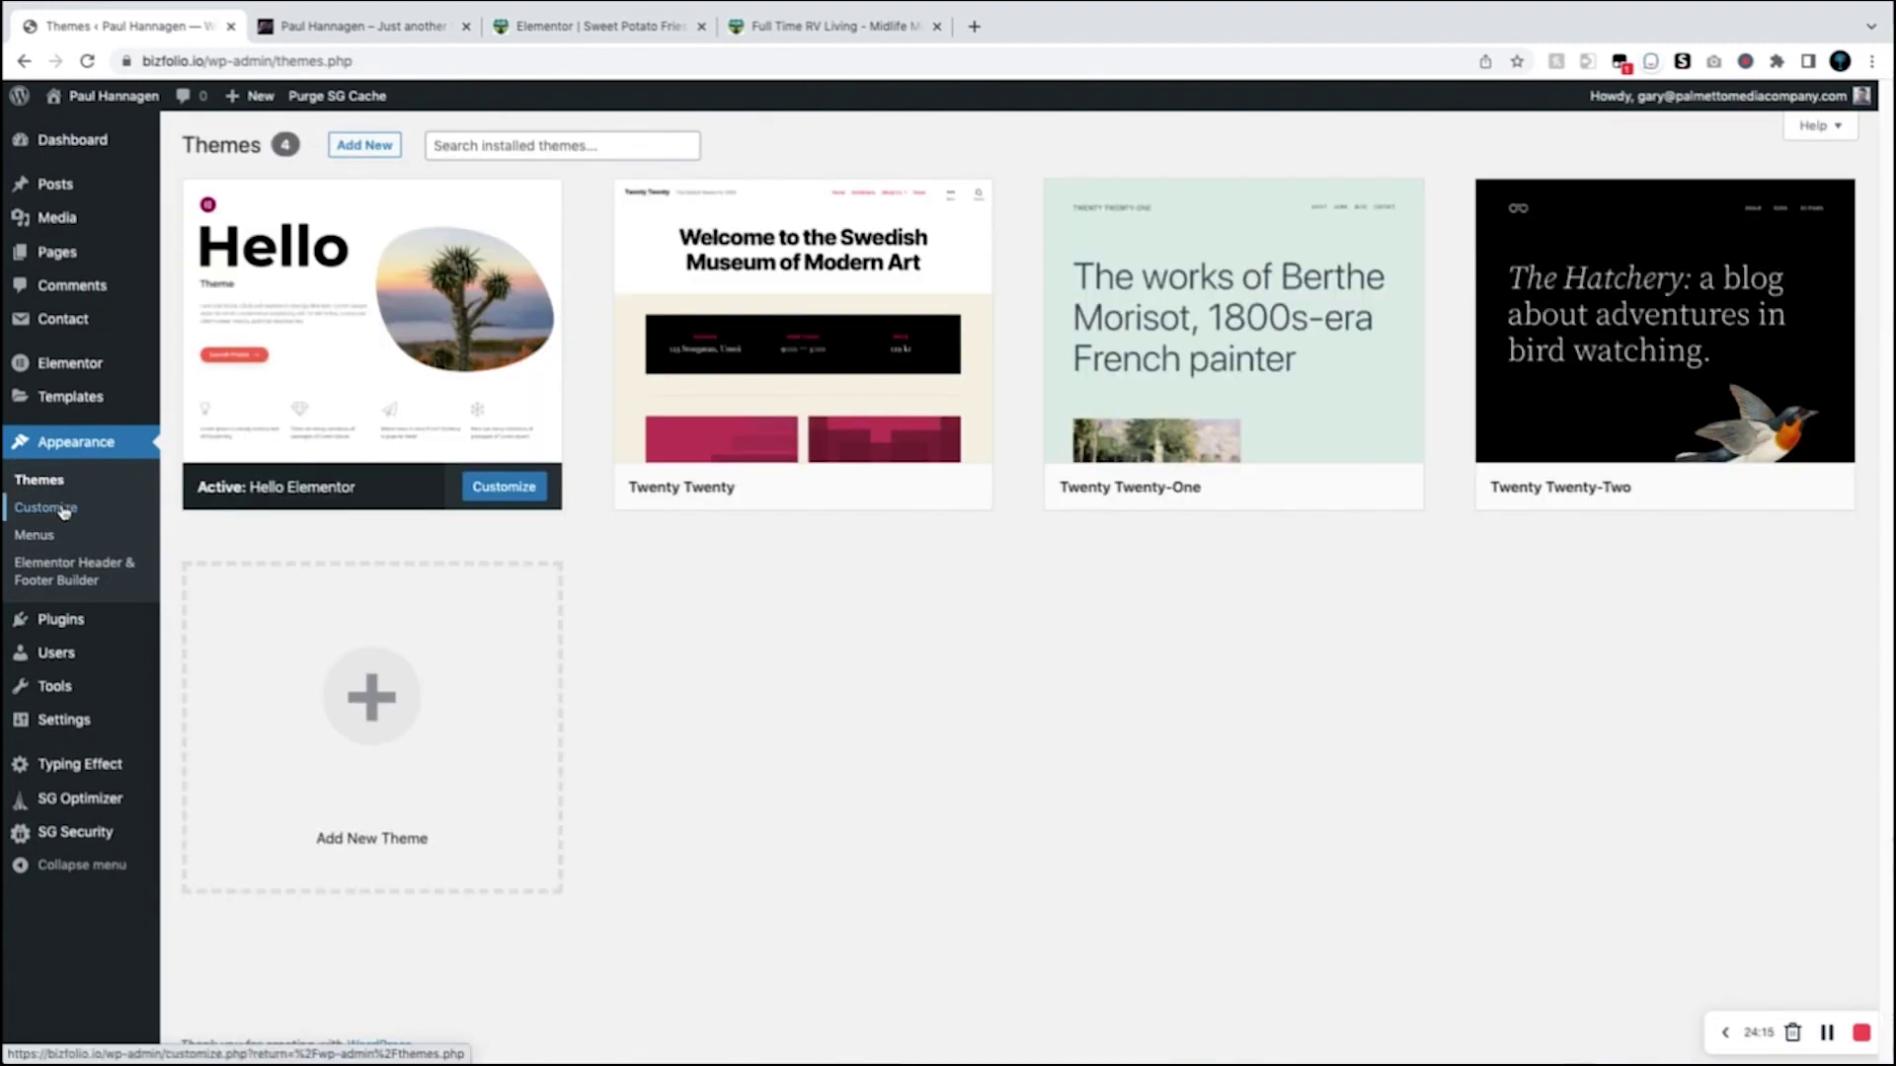
Step: Open the customizer for the active Hello Elementor theme and view its Site Identity and Menus sections
{"action": "left_click", "coordinate": [63, 511]}
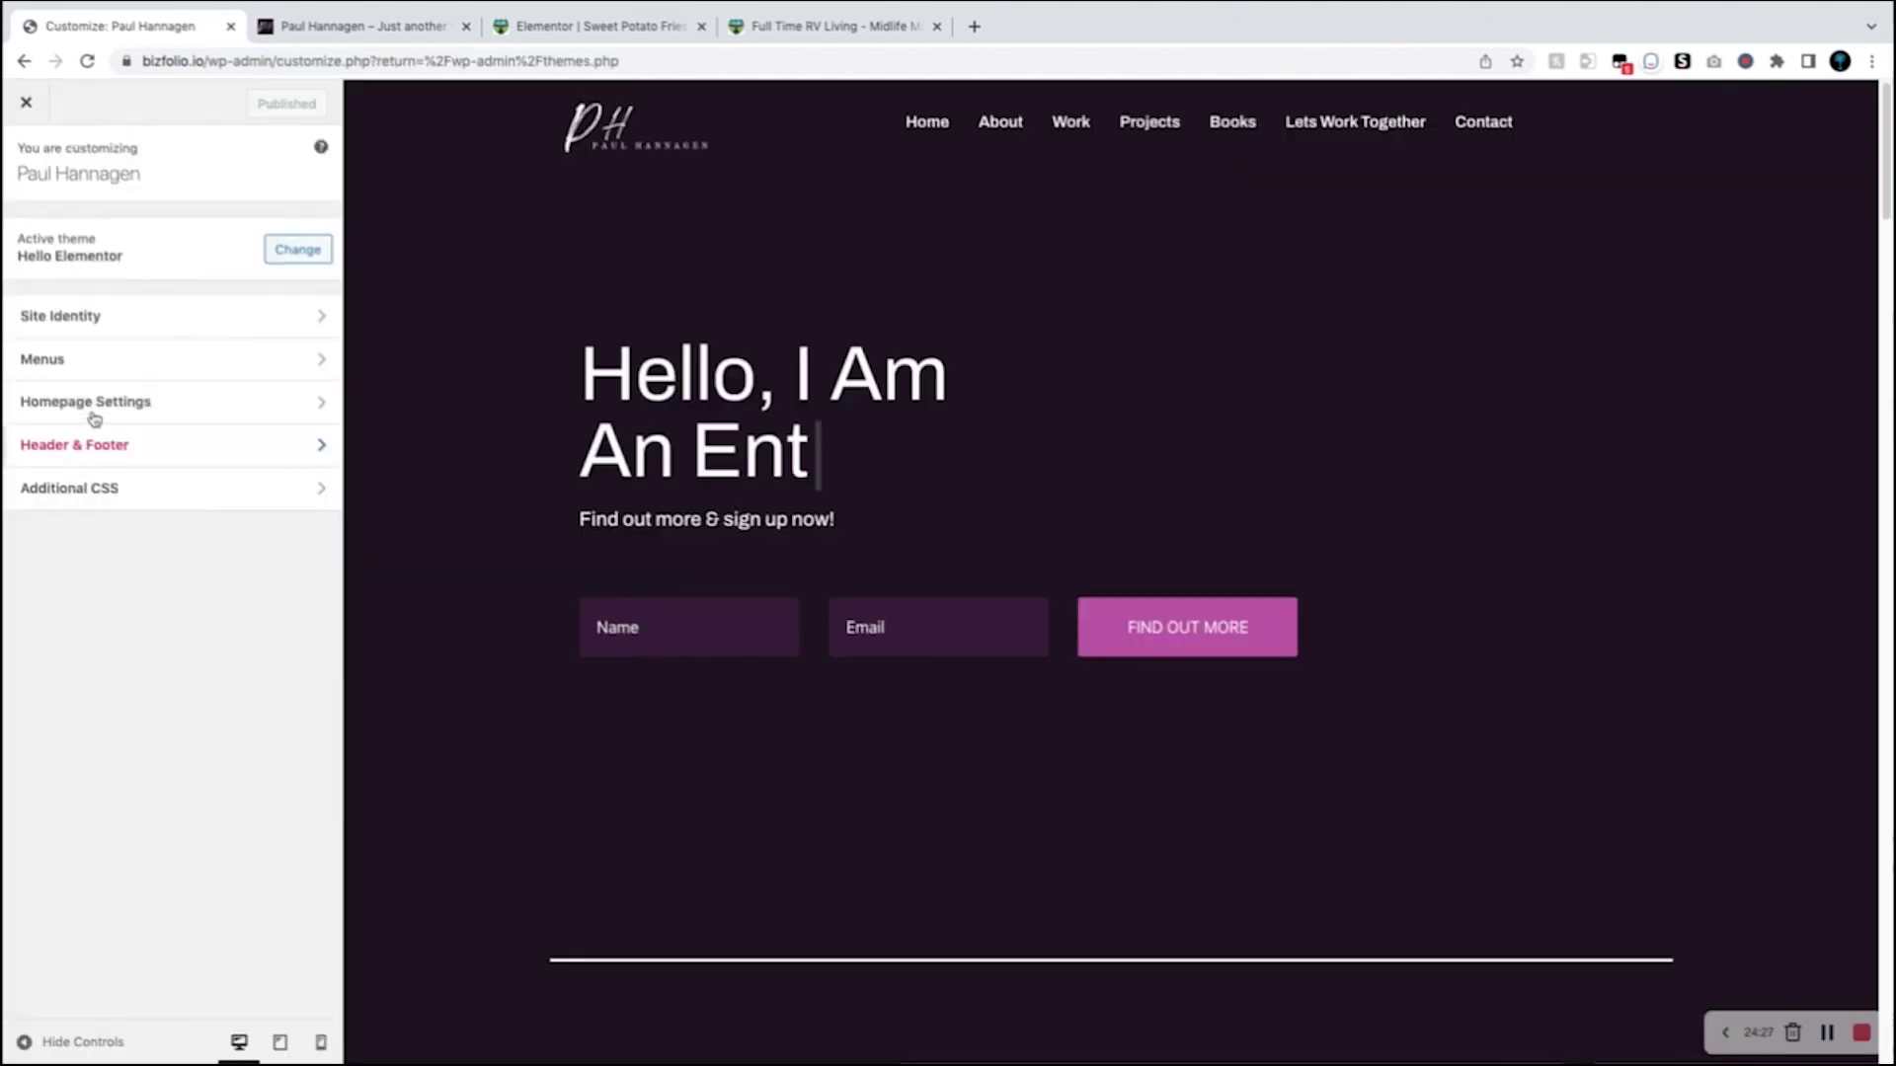
{"action": "left_click", "coordinate": [133, 318]}
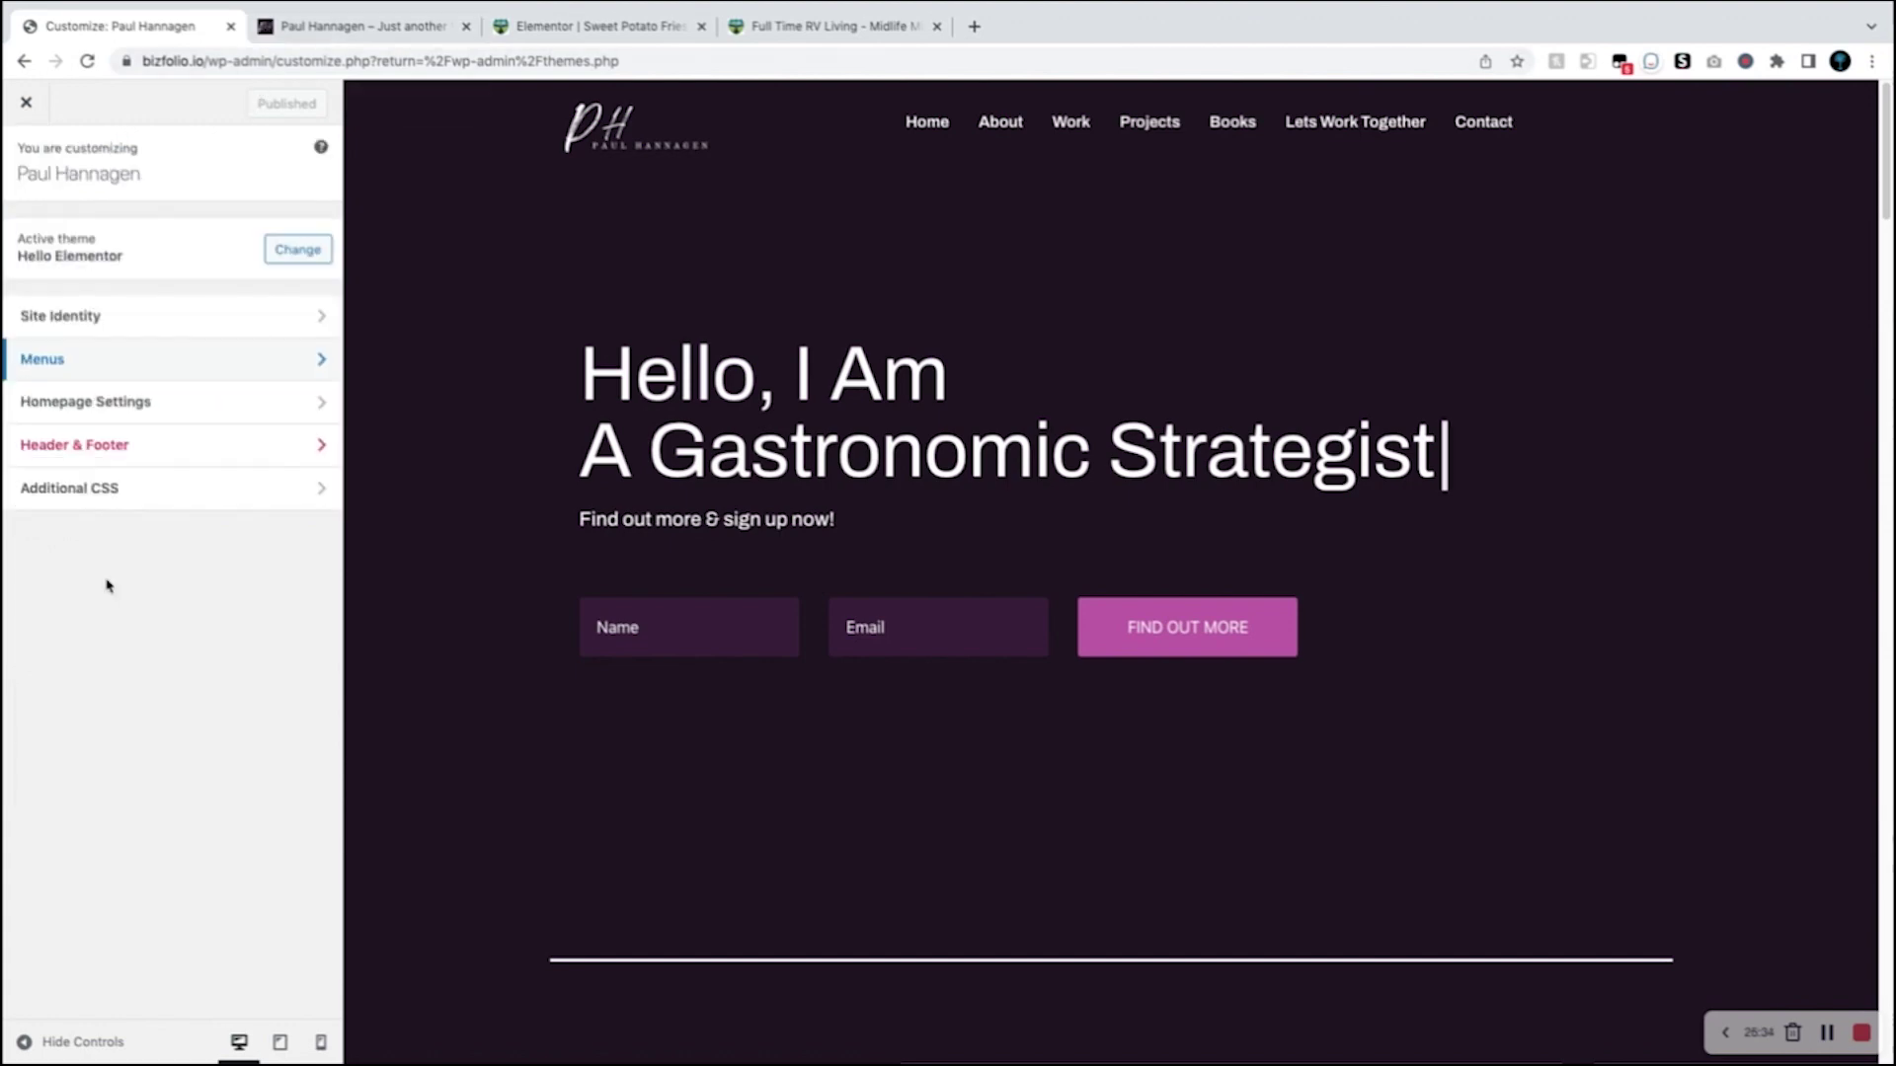
{"action": "left_click", "coordinate": [55, 361]}
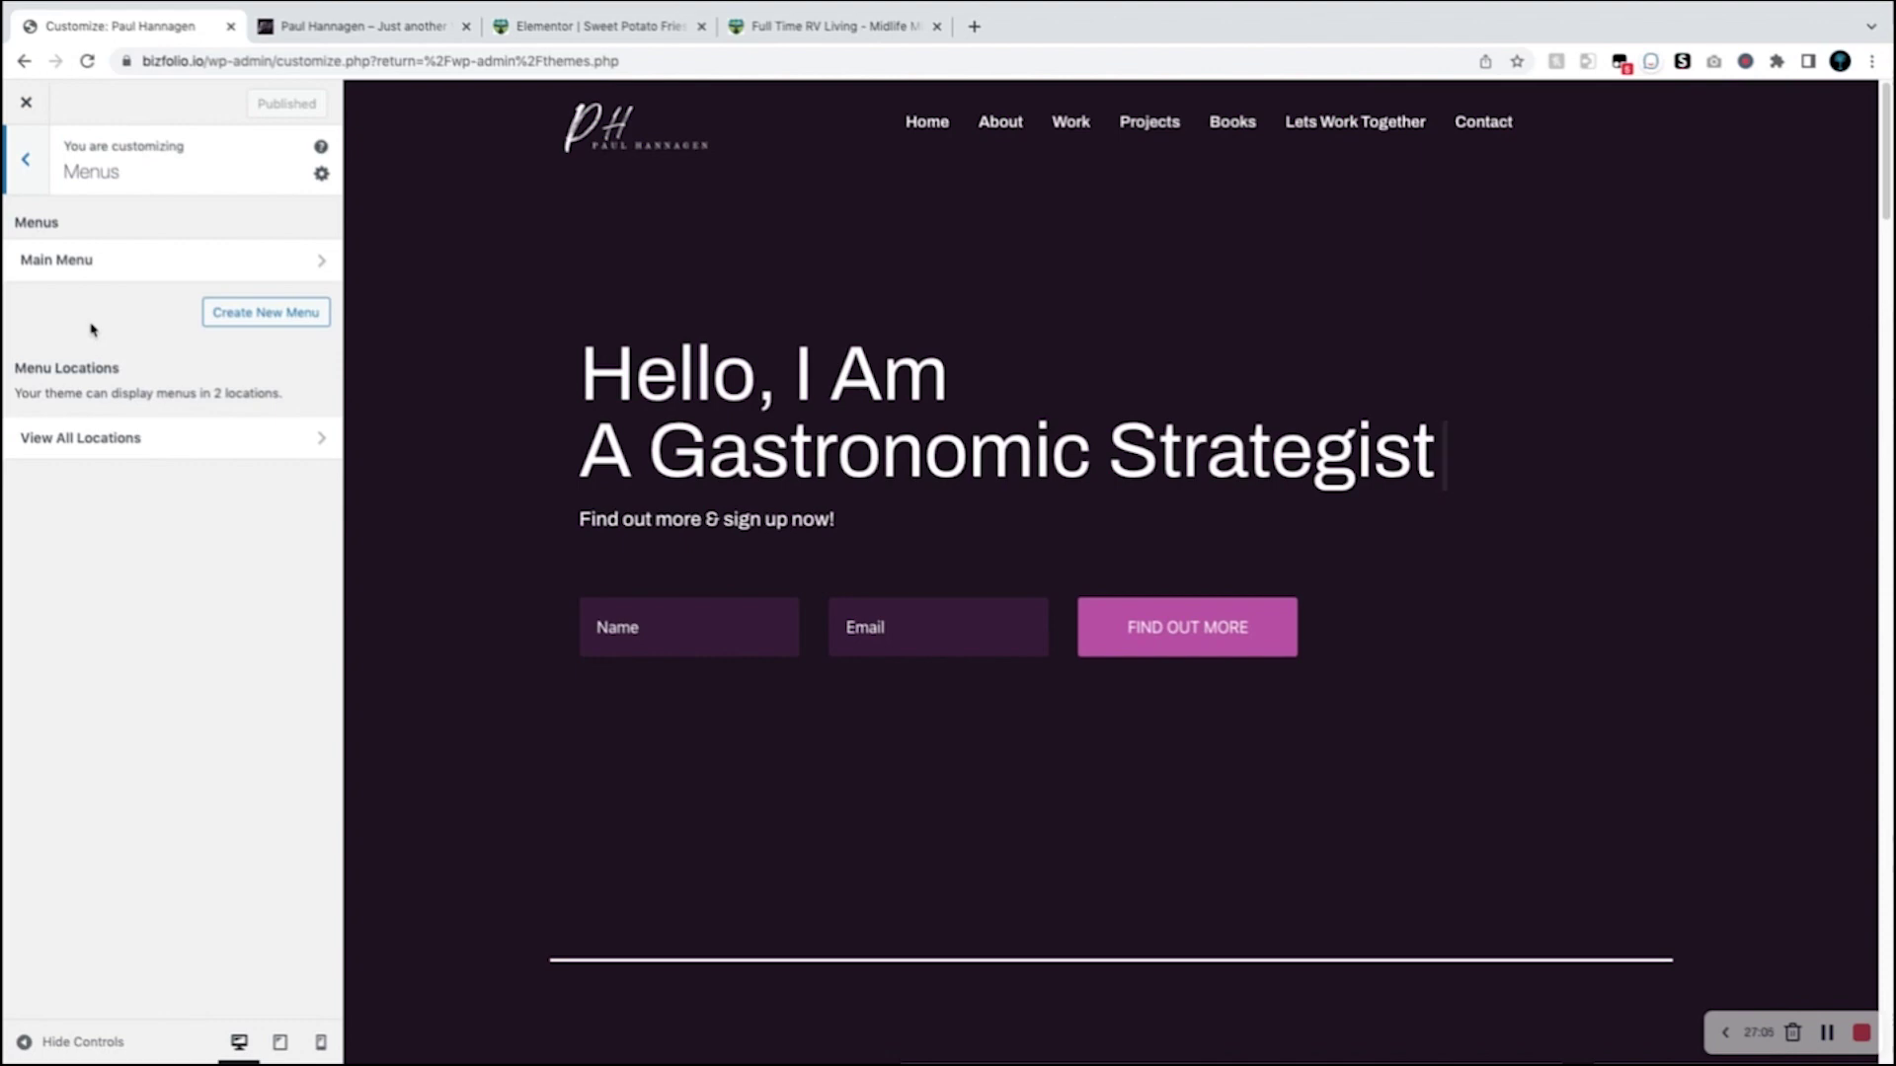
{"action": "left_click", "coordinate": [33, 173]}
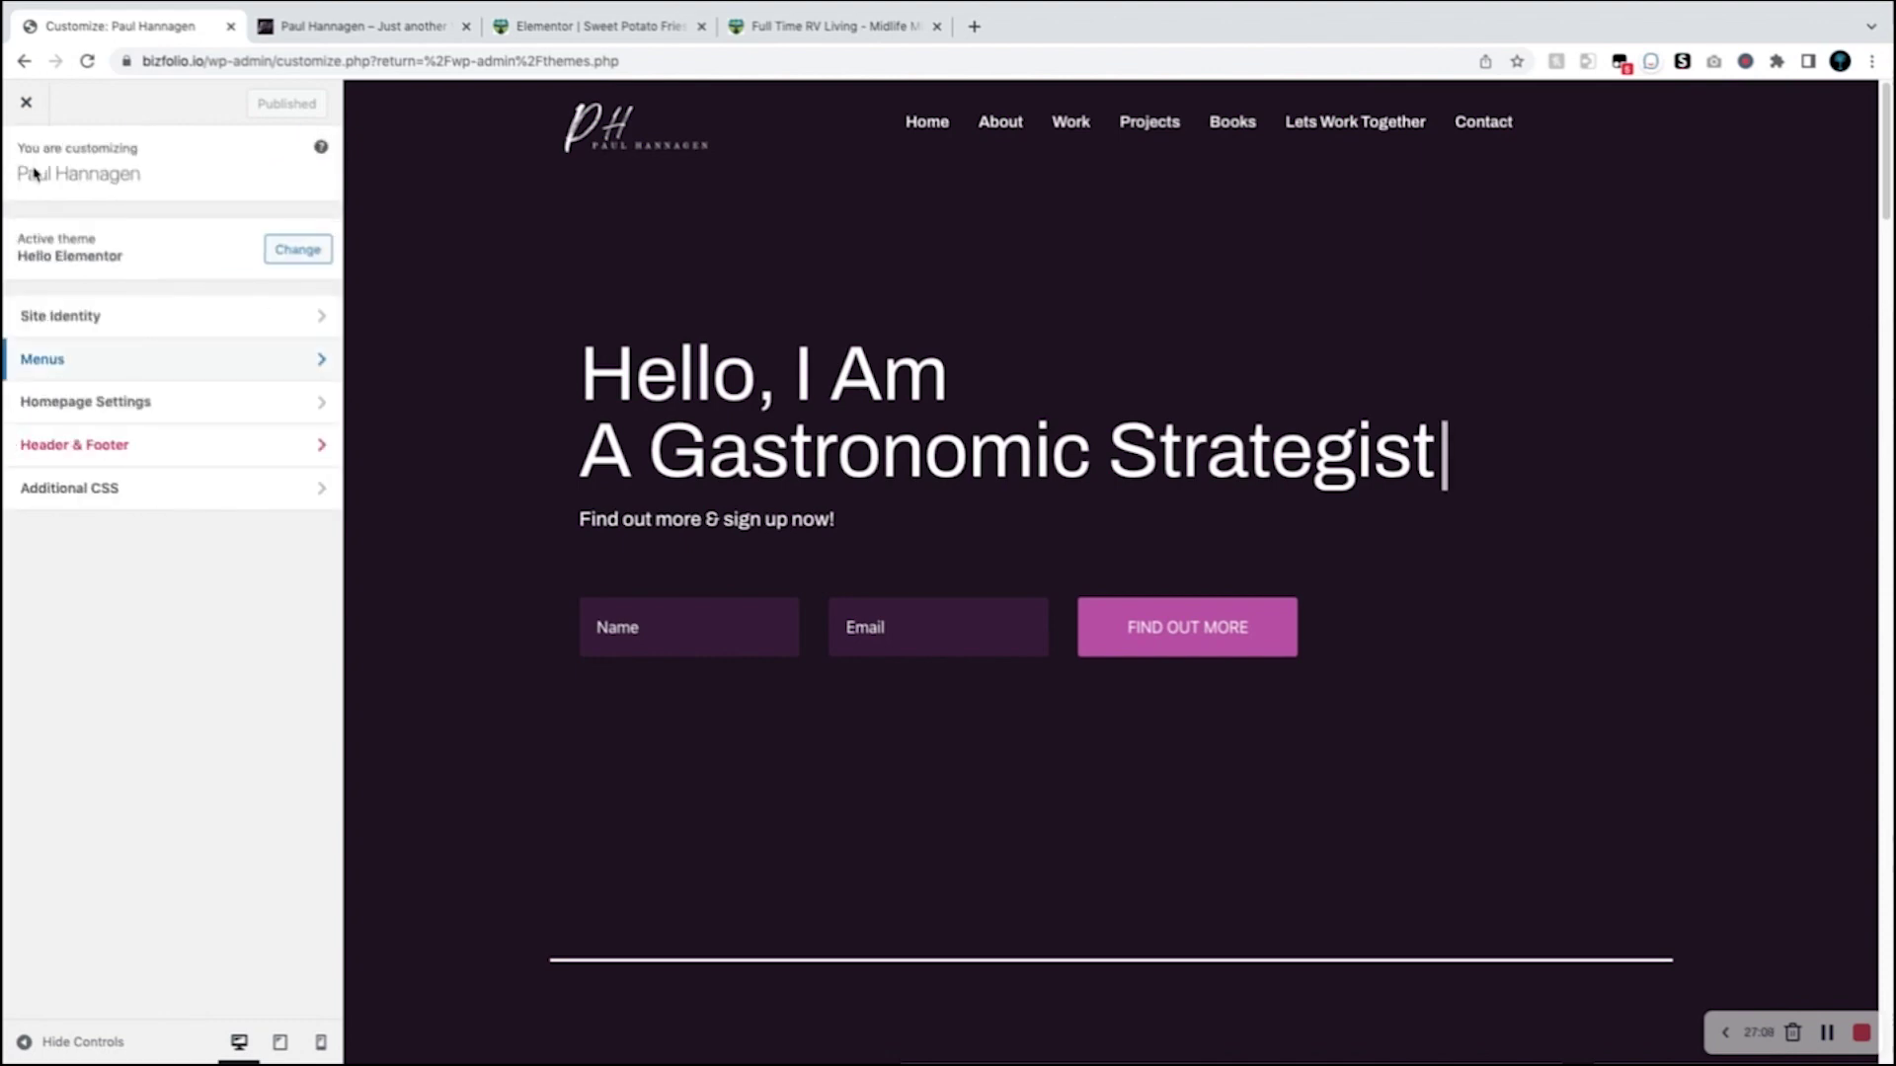
Step: View the customizer's Header & Footer section, and examine the site preview from its header down to its footer
{"action": "left_click", "coordinate": [116, 449]}
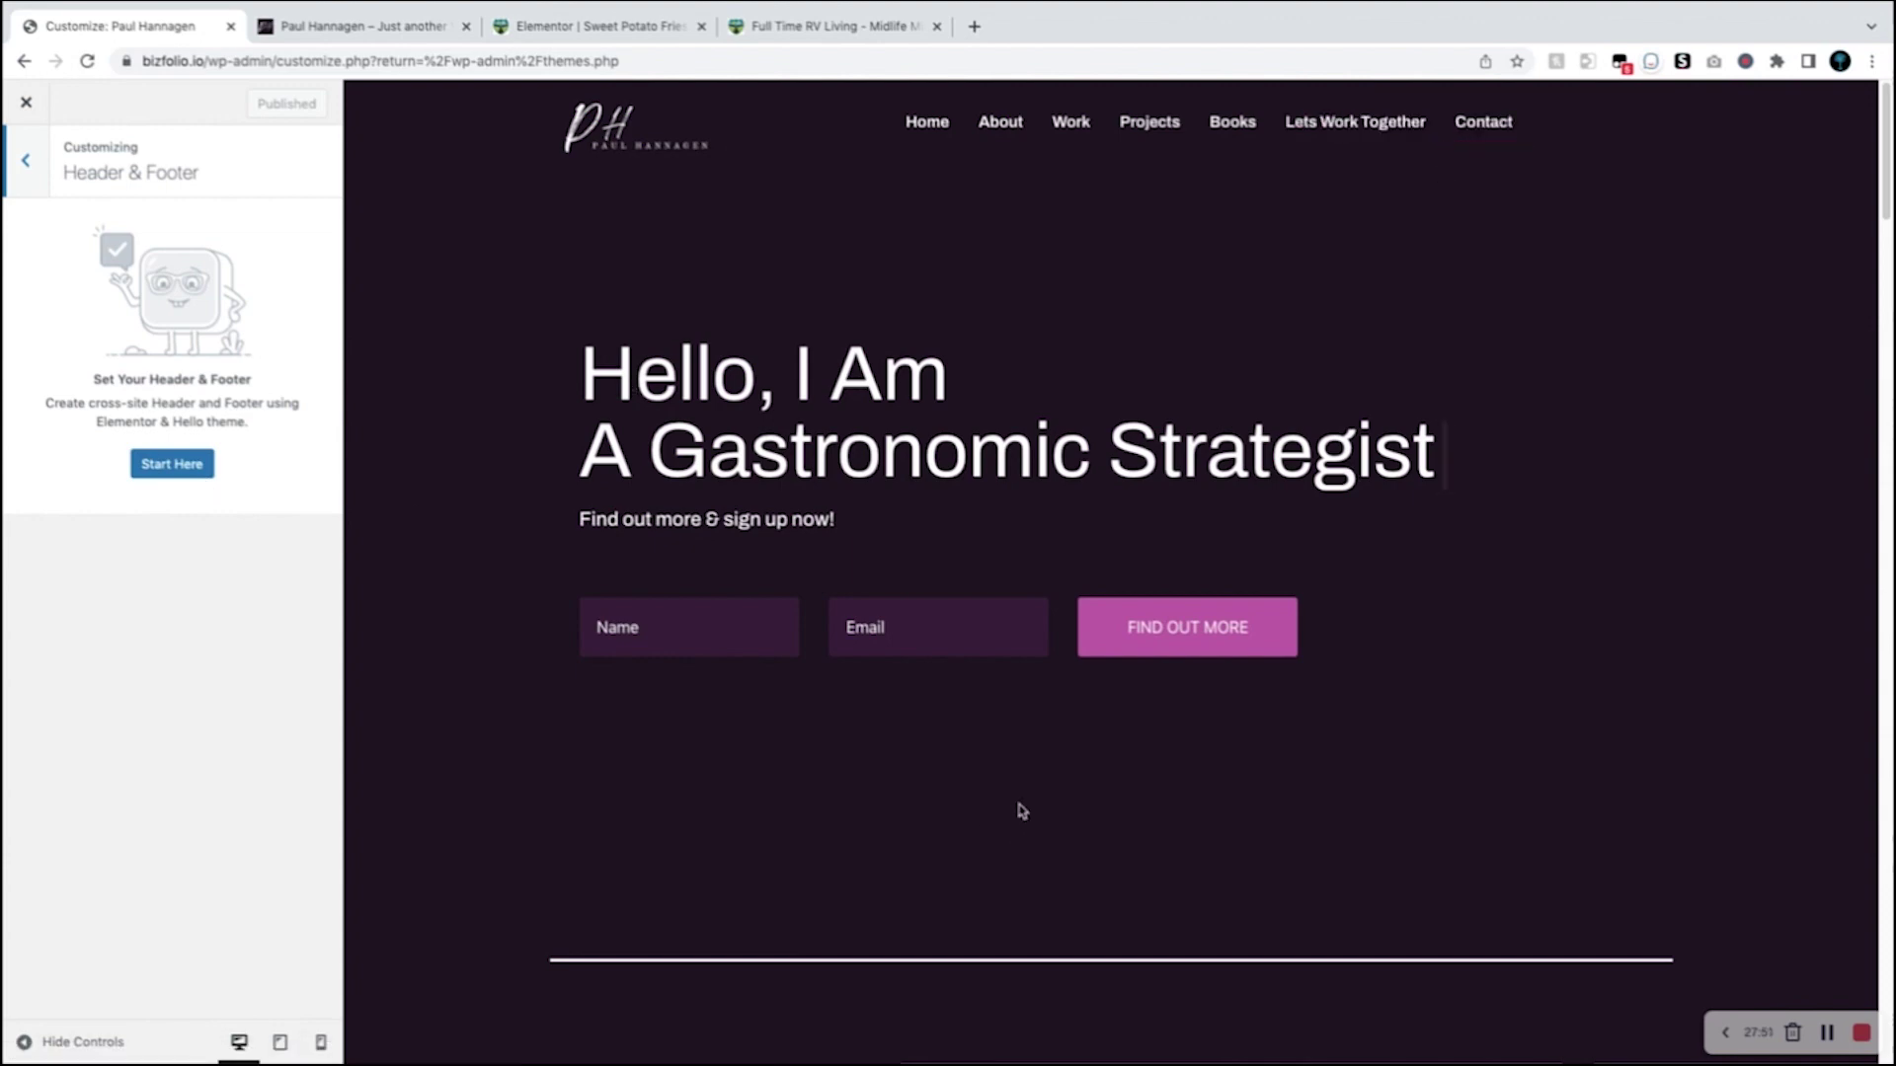
{"action": "scroll", "coordinate": [1026, 798], "scroll_direction": "down", "scroll_amount": 8}
{"action": "scroll", "coordinate": [1031, 790], "scroll_direction": "down", "scroll_amount": 10}
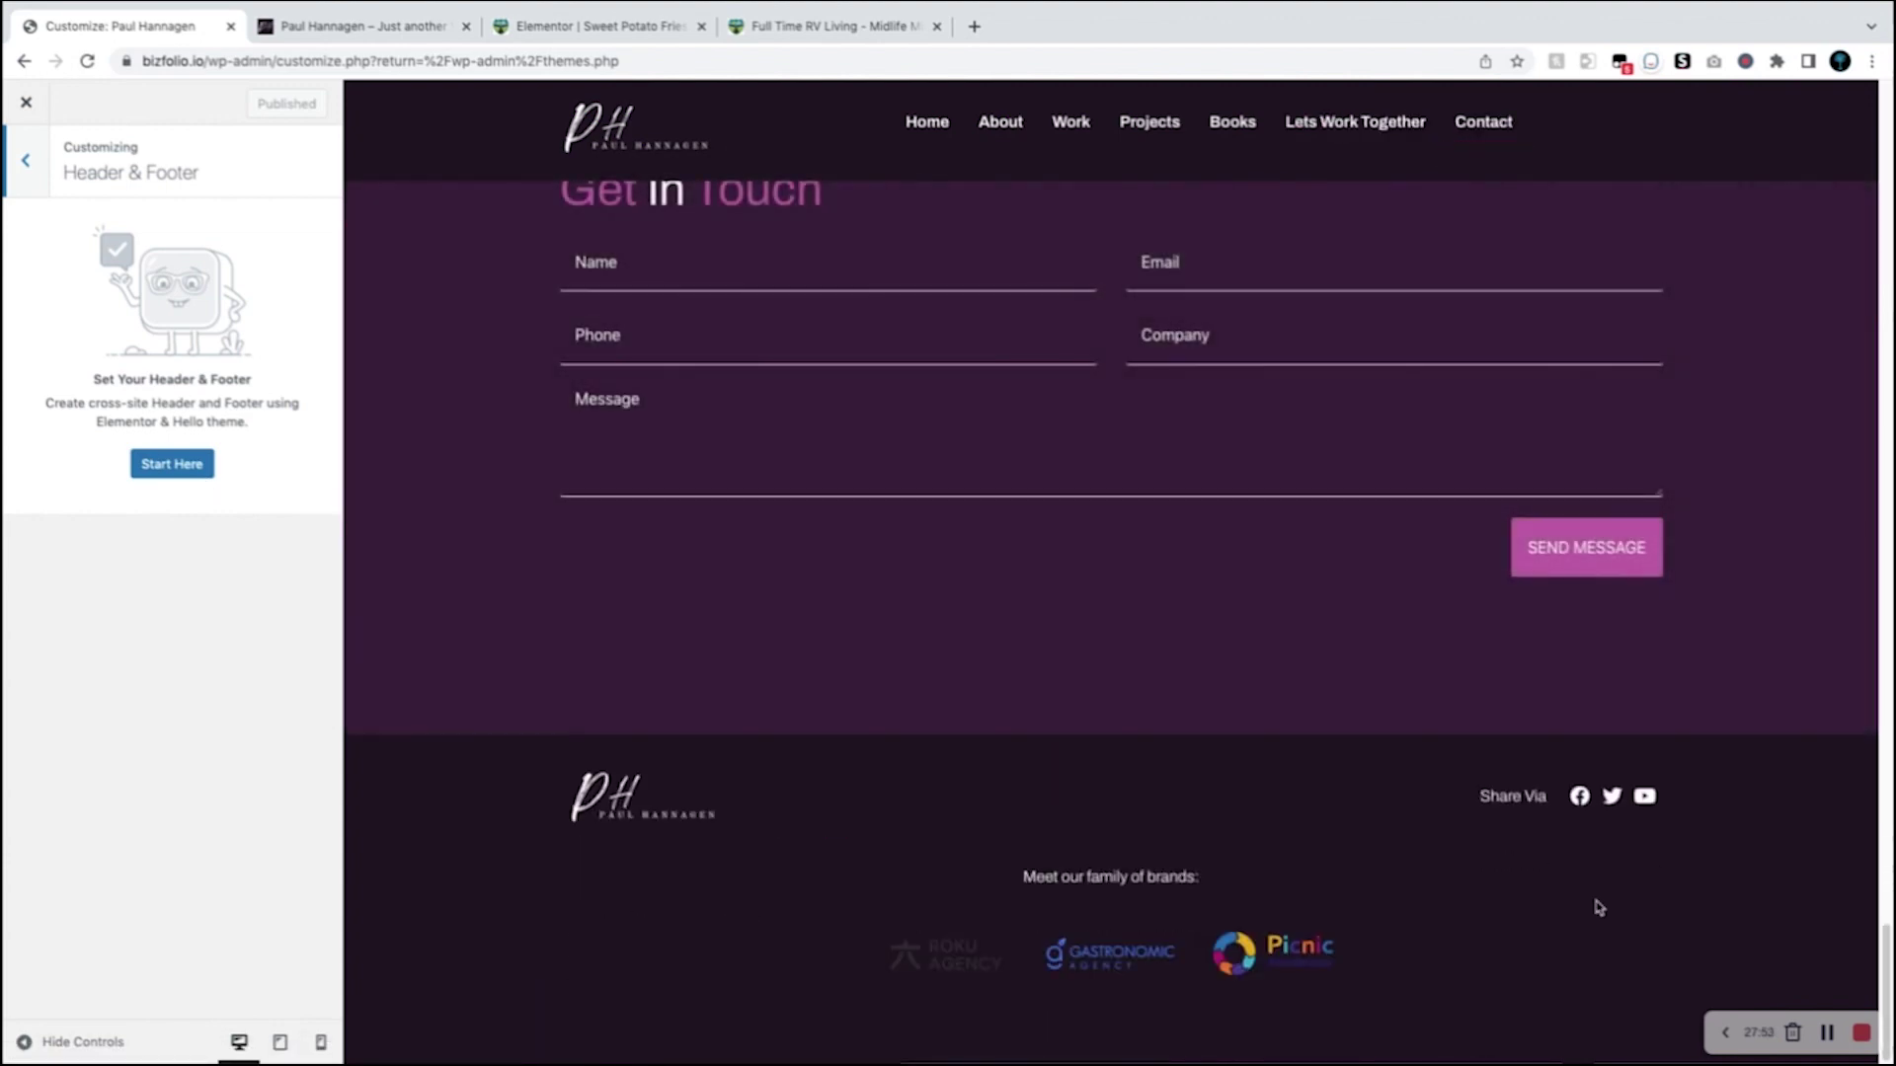
{"action": "left_click", "coordinate": [34, 173]}
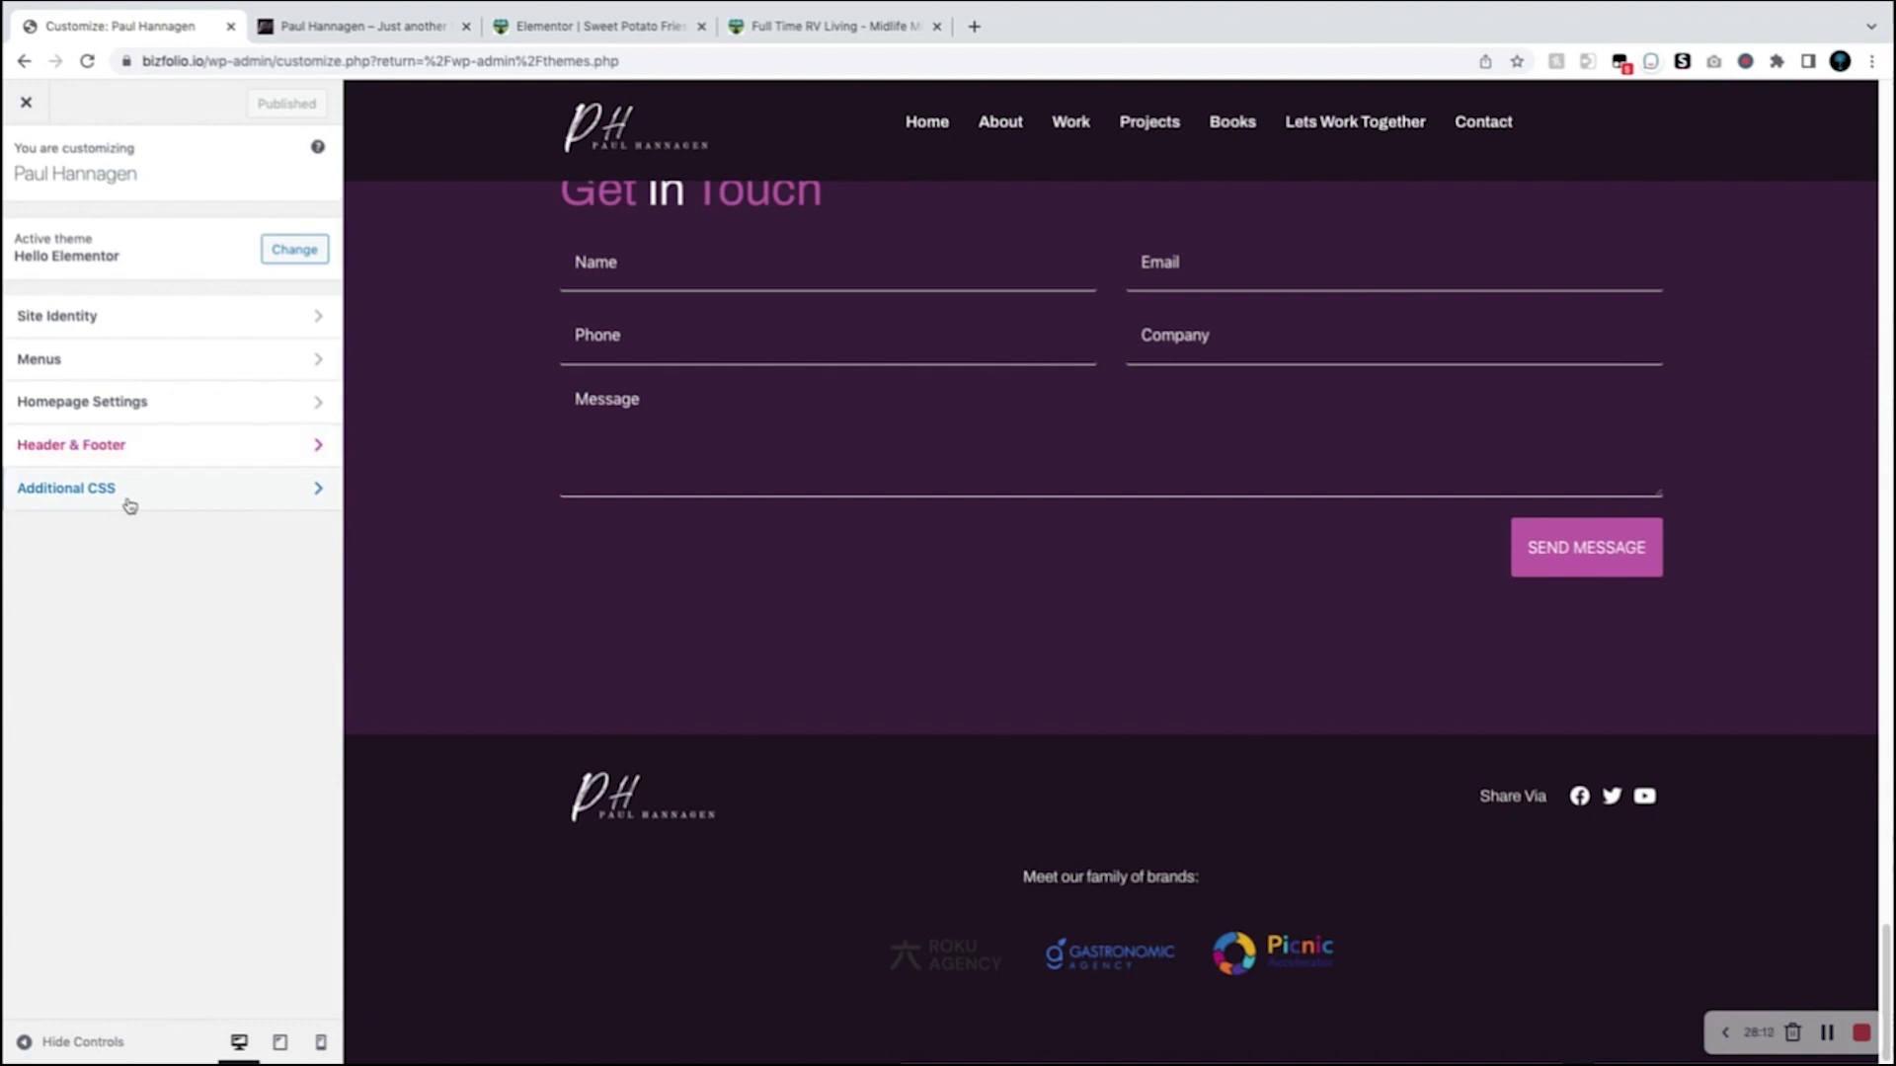
Step: View the site's Additional CSS code and leave the customizer
{"action": "left_click", "coordinate": [127, 494]}
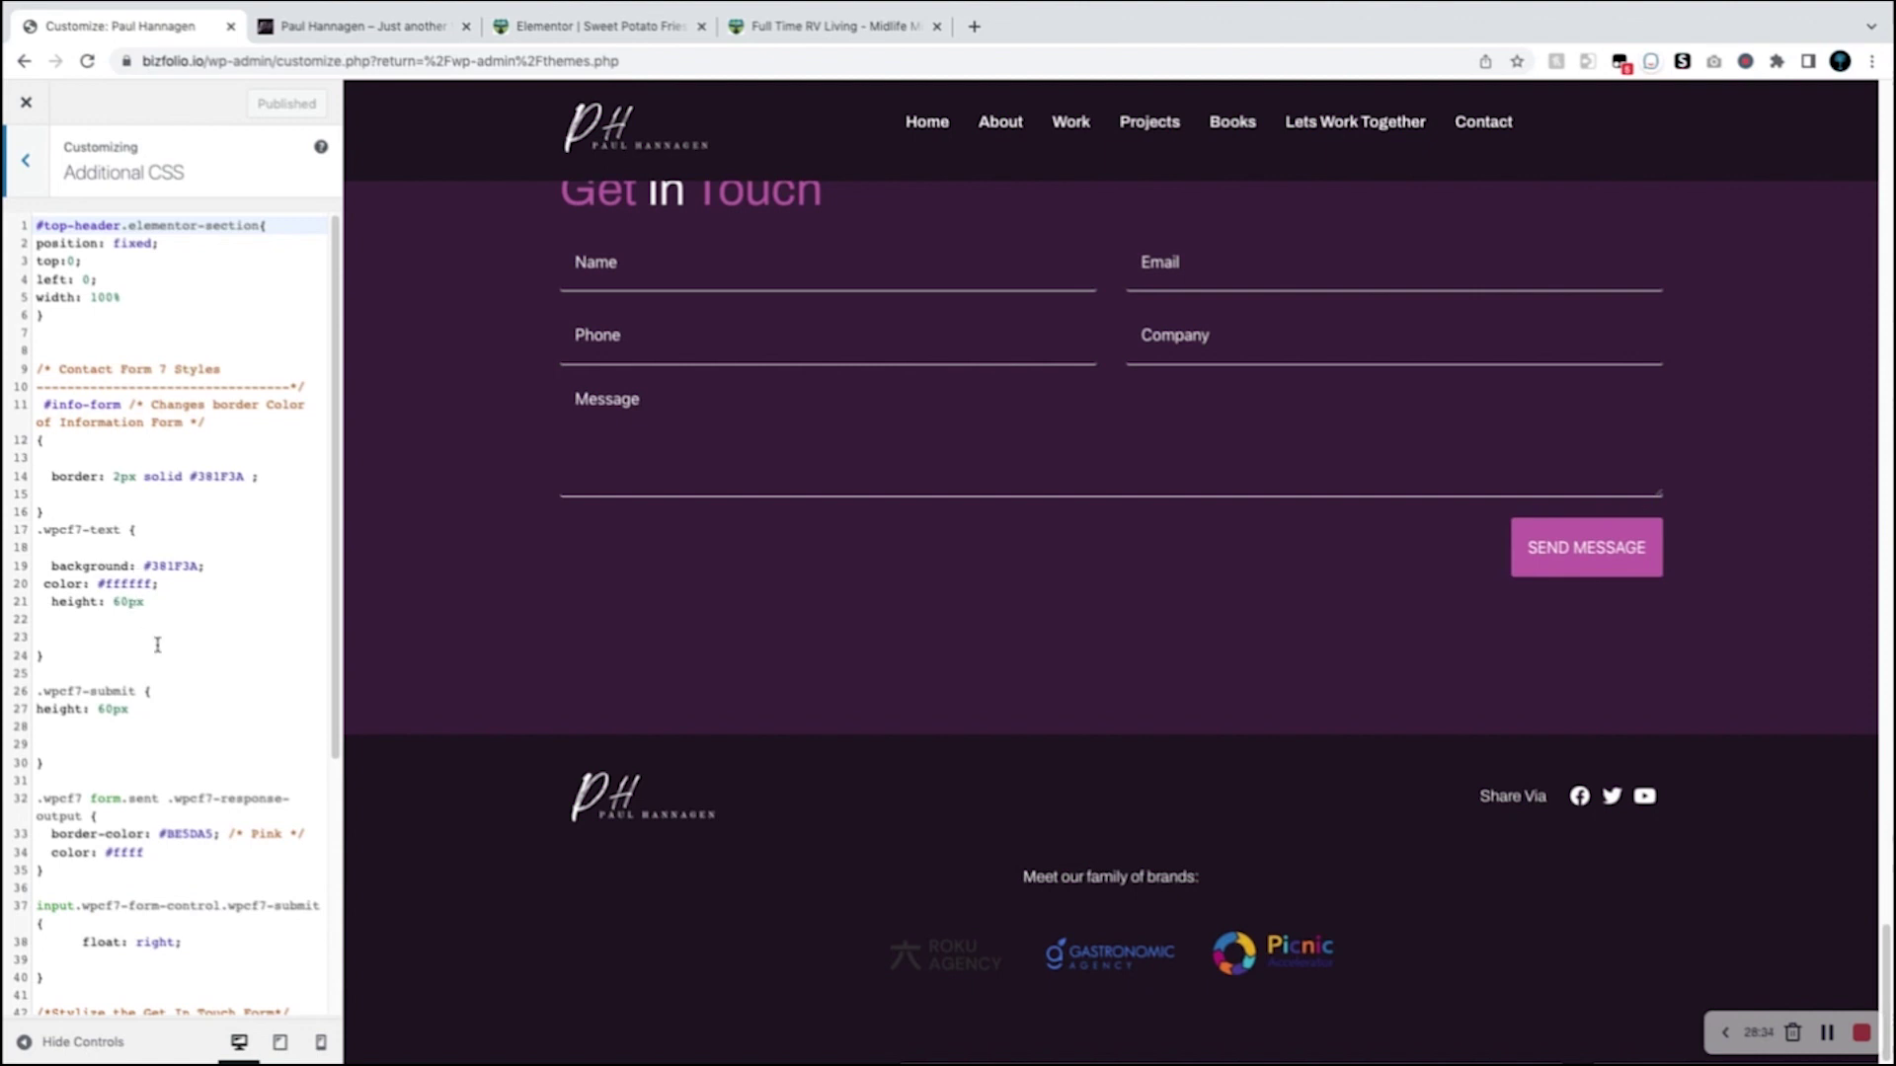
{"action": "left_click", "coordinate": [26, 161]}
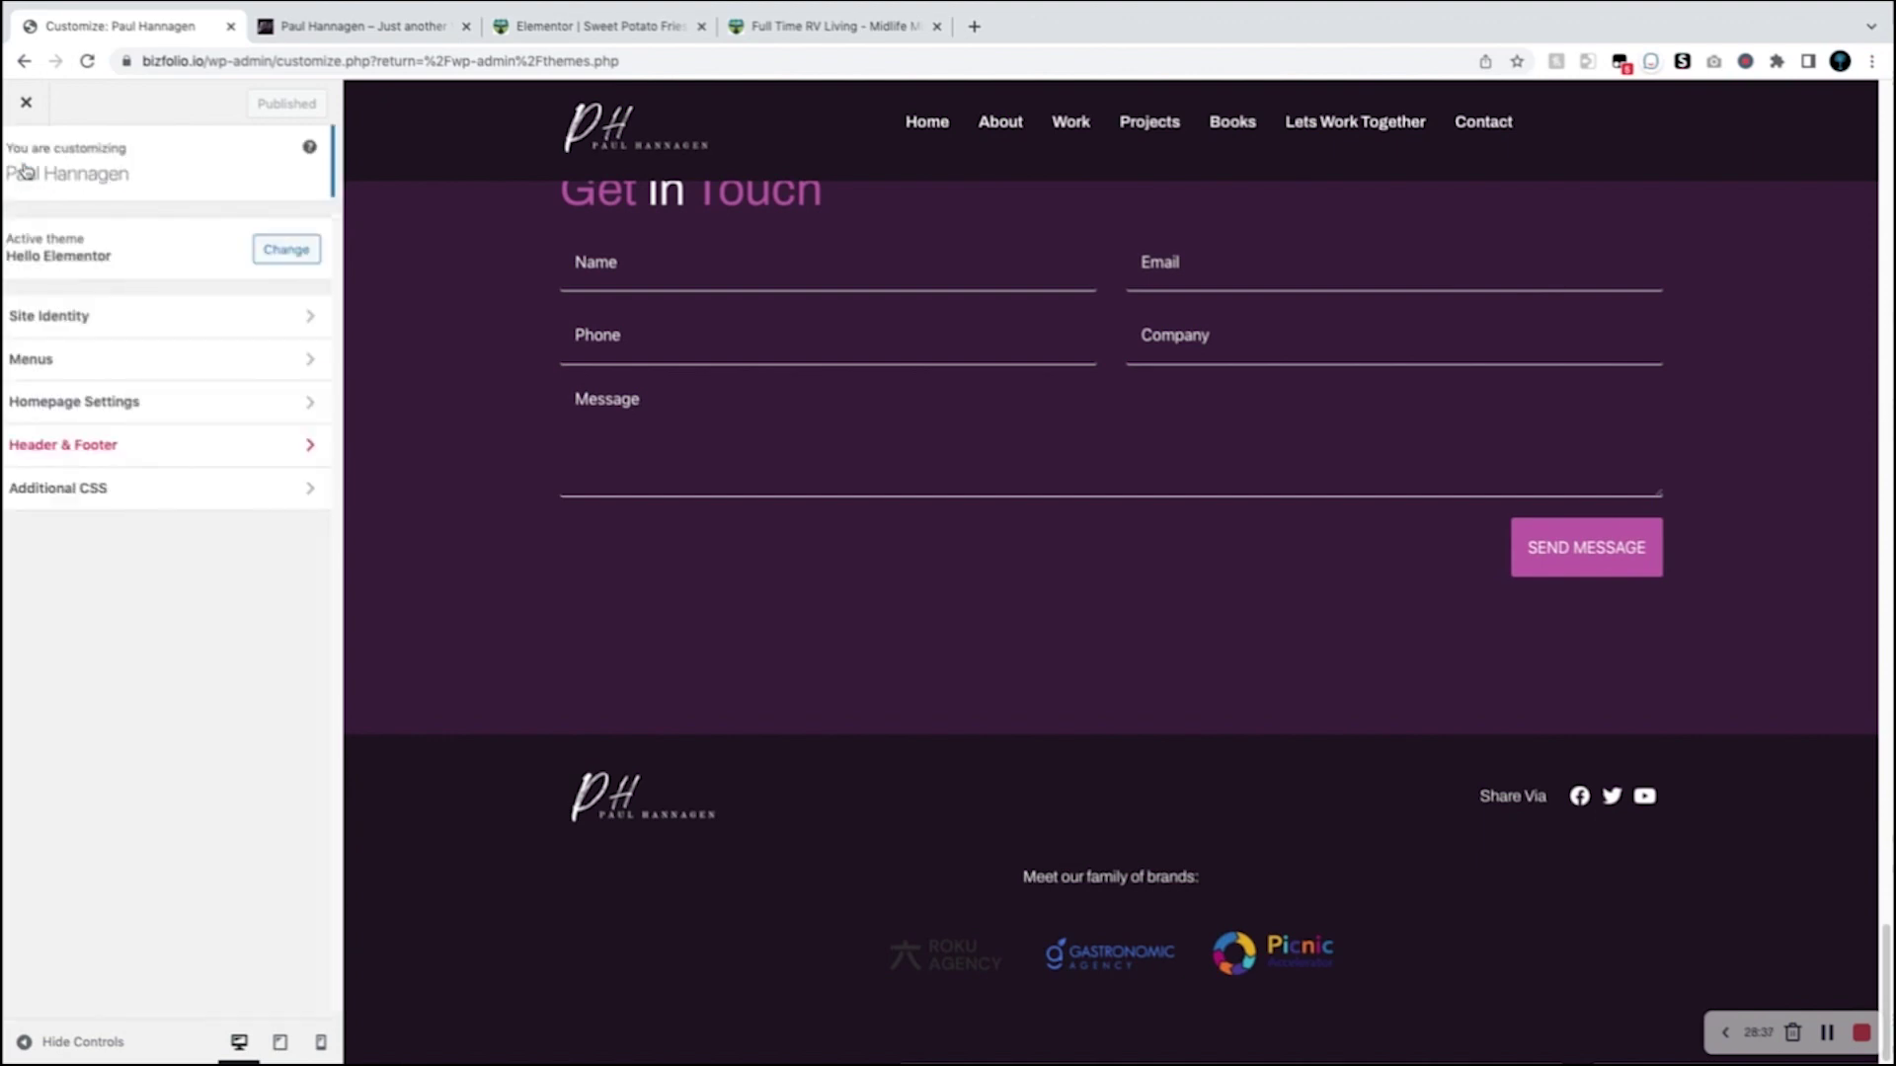
{"action": "left_click", "coordinate": [20, 104]}
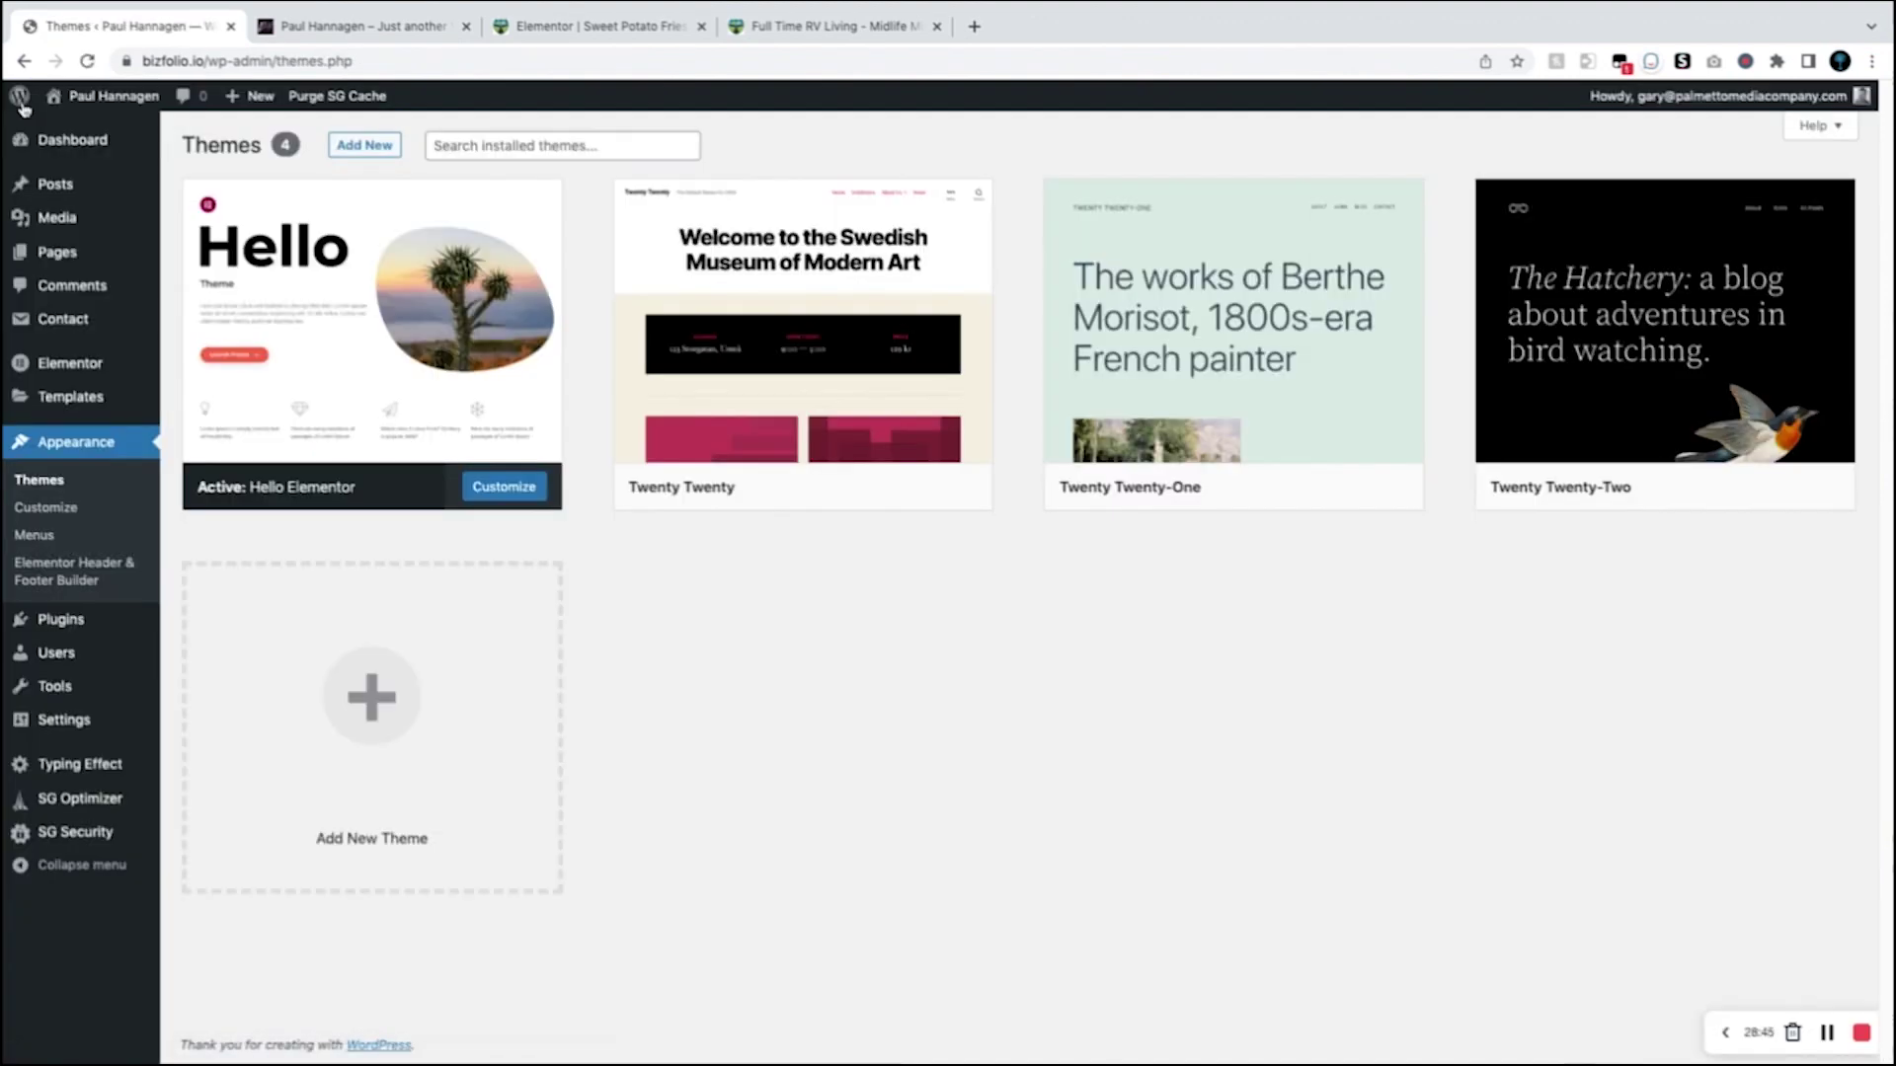
Step: Open the Main Menu structure for editing, and compare it with the live portfolio site by following its menu links from About to Contact
{"action": "mouse_move", "coordinate": [44, 375]}
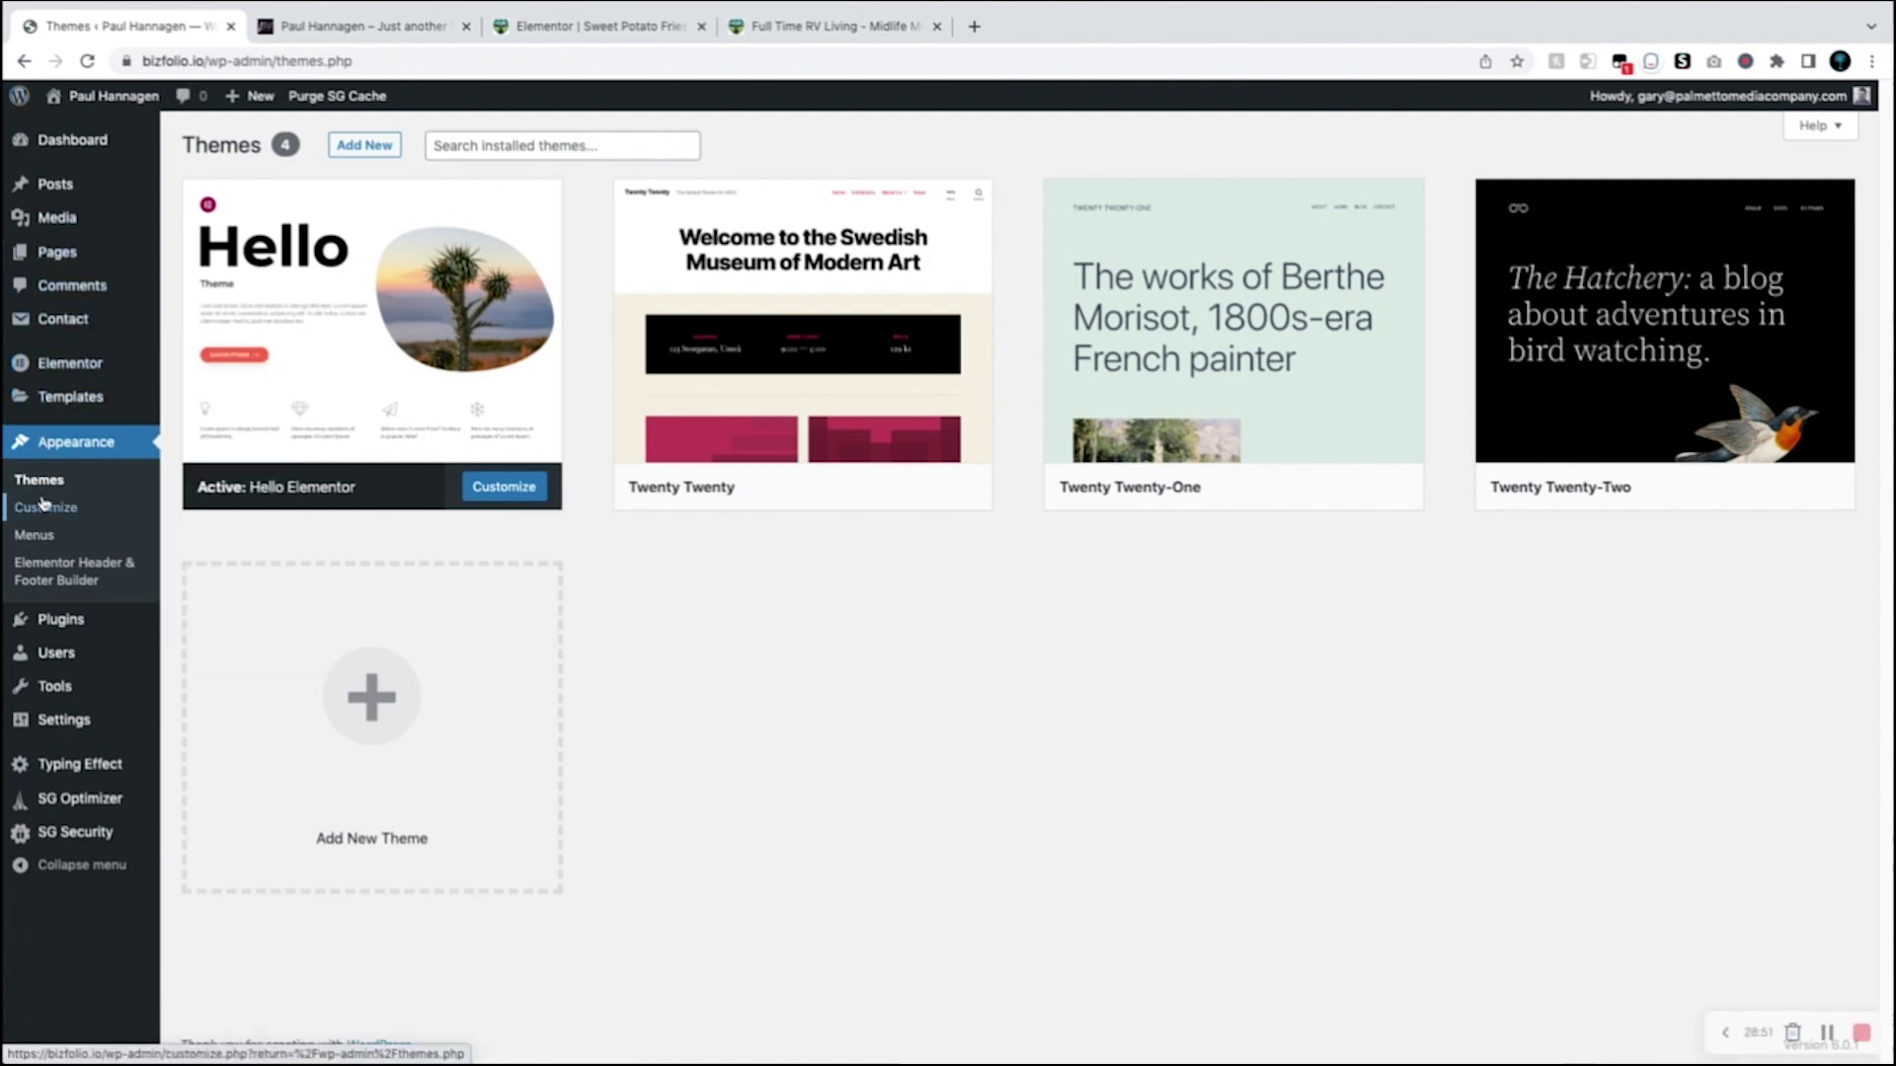
{"action": "left_click", "coordinate": [44, 536]}
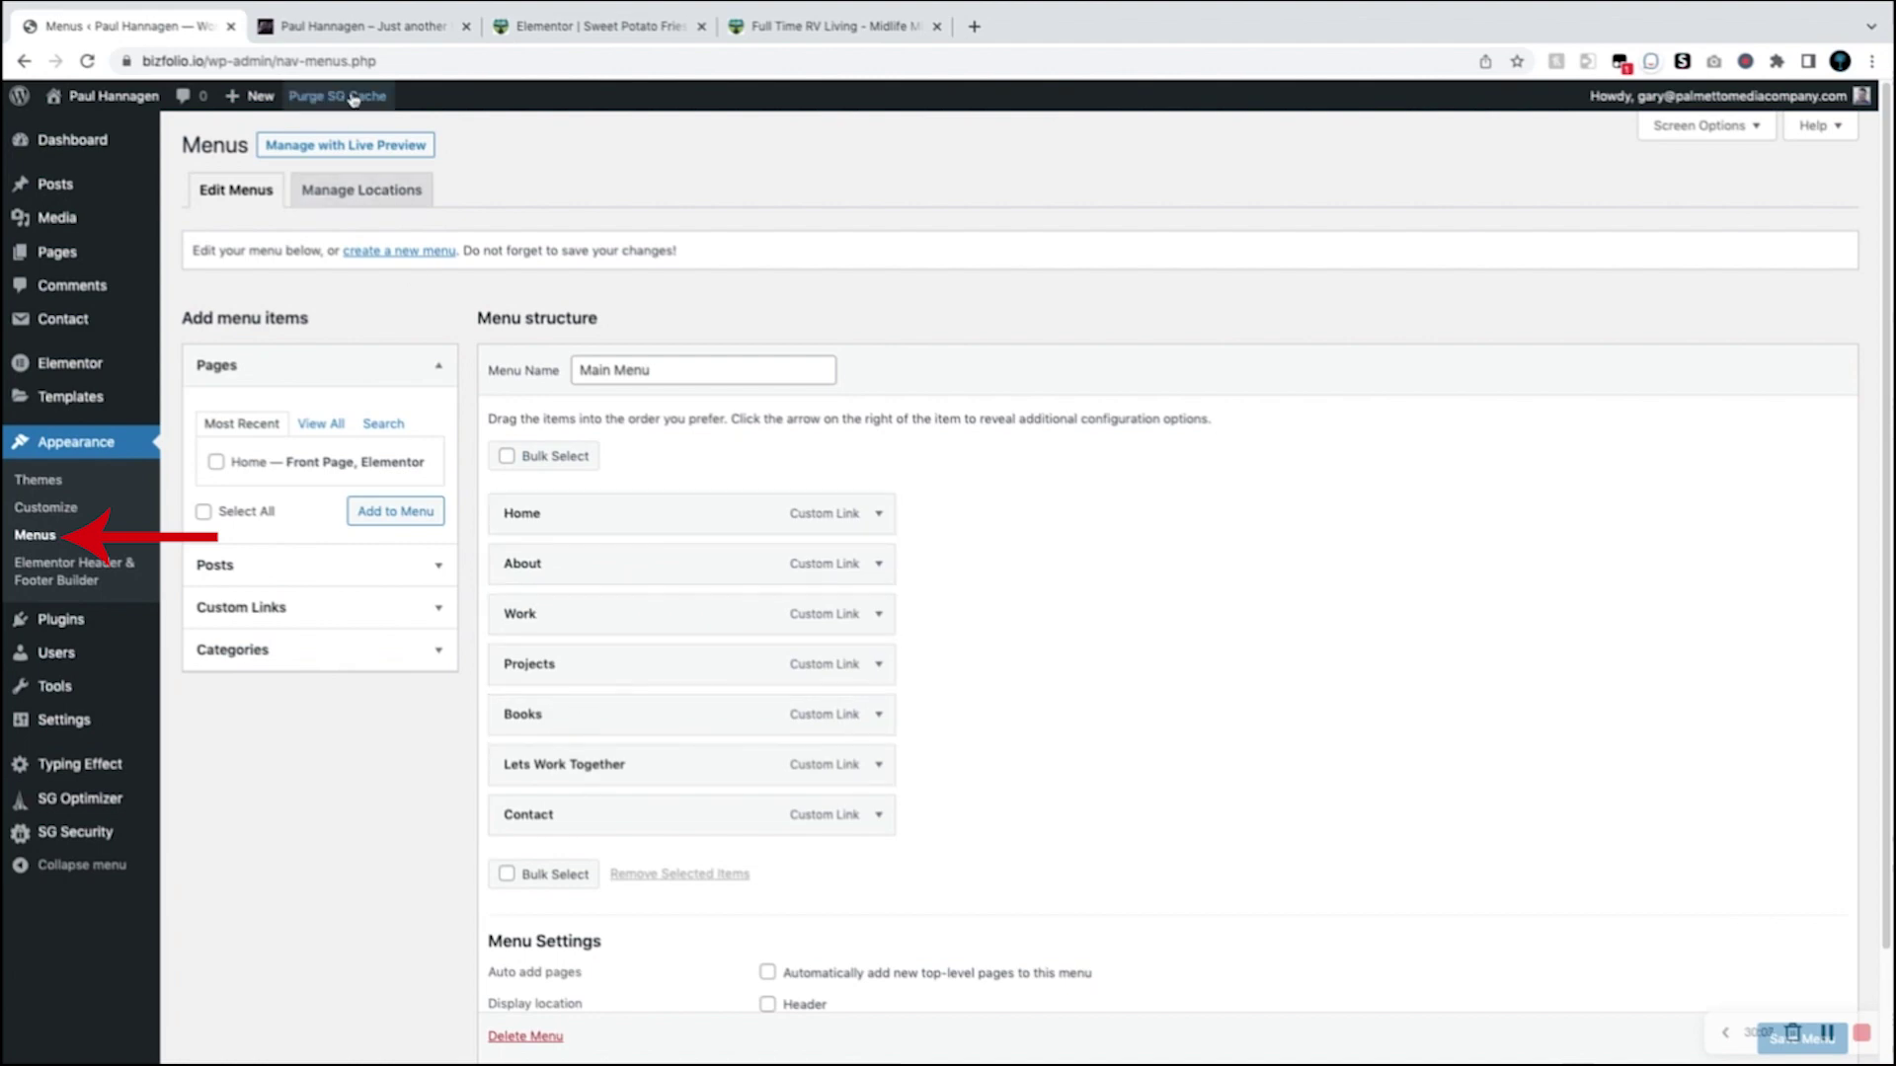
{"action": "left_click", "coordinate": [343, 28]}
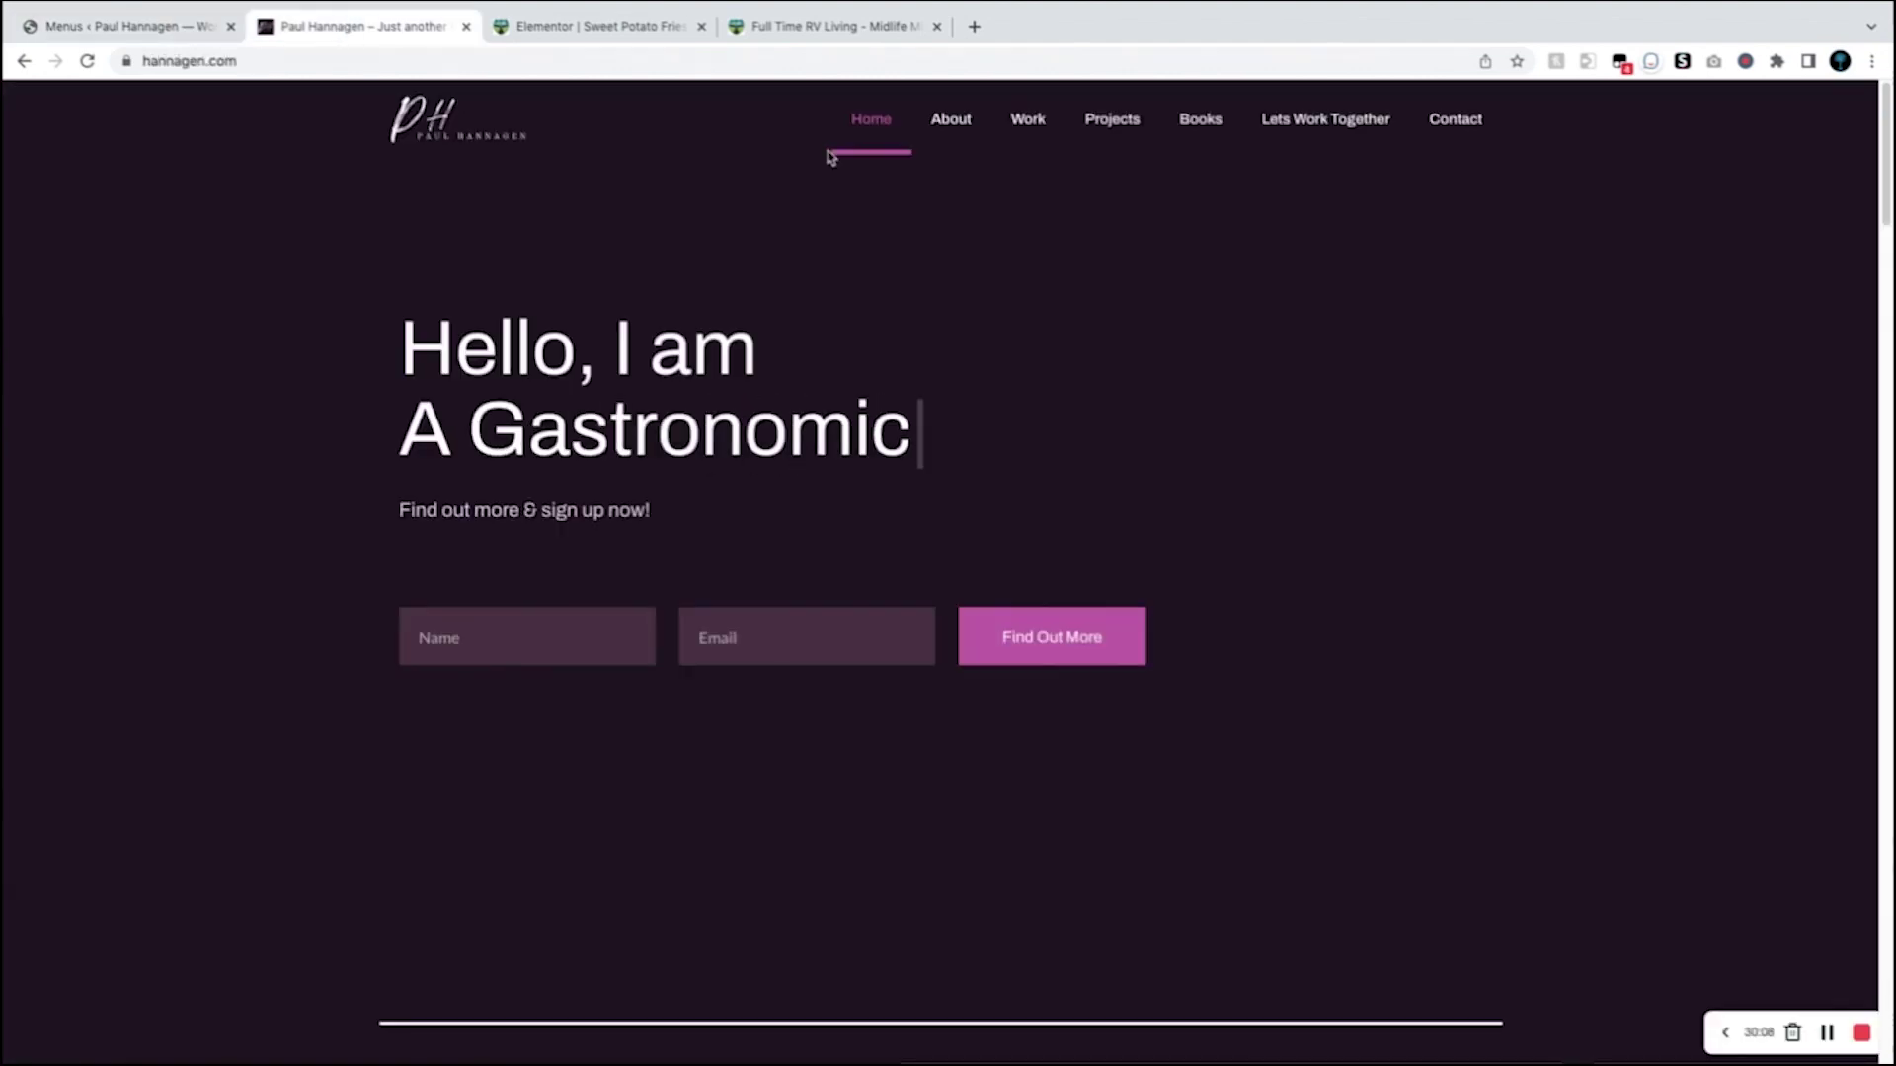
{"action": "left_click", "coordinate": [942, 124]}
{"action": "left_click", "coordinate": [1031, 124]}
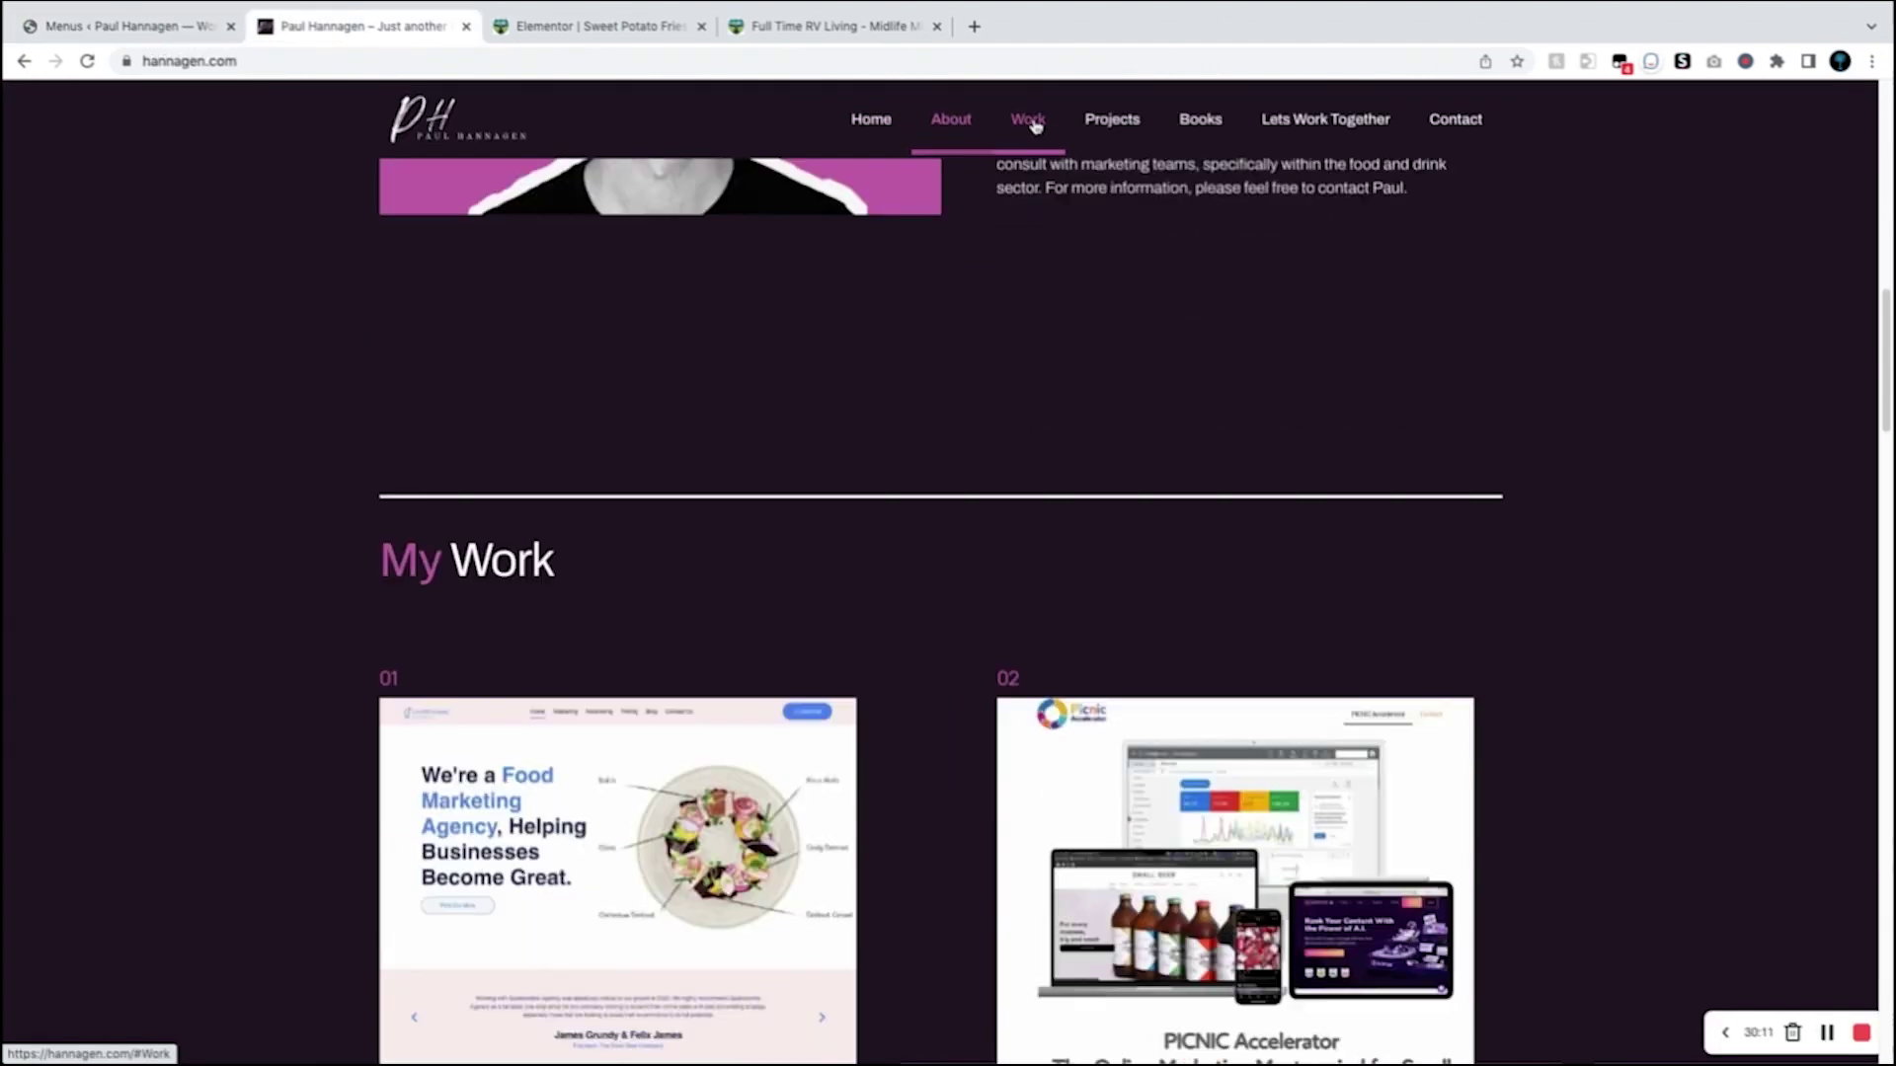
{"action": "left_click", "coordinate": [1111, 121]}
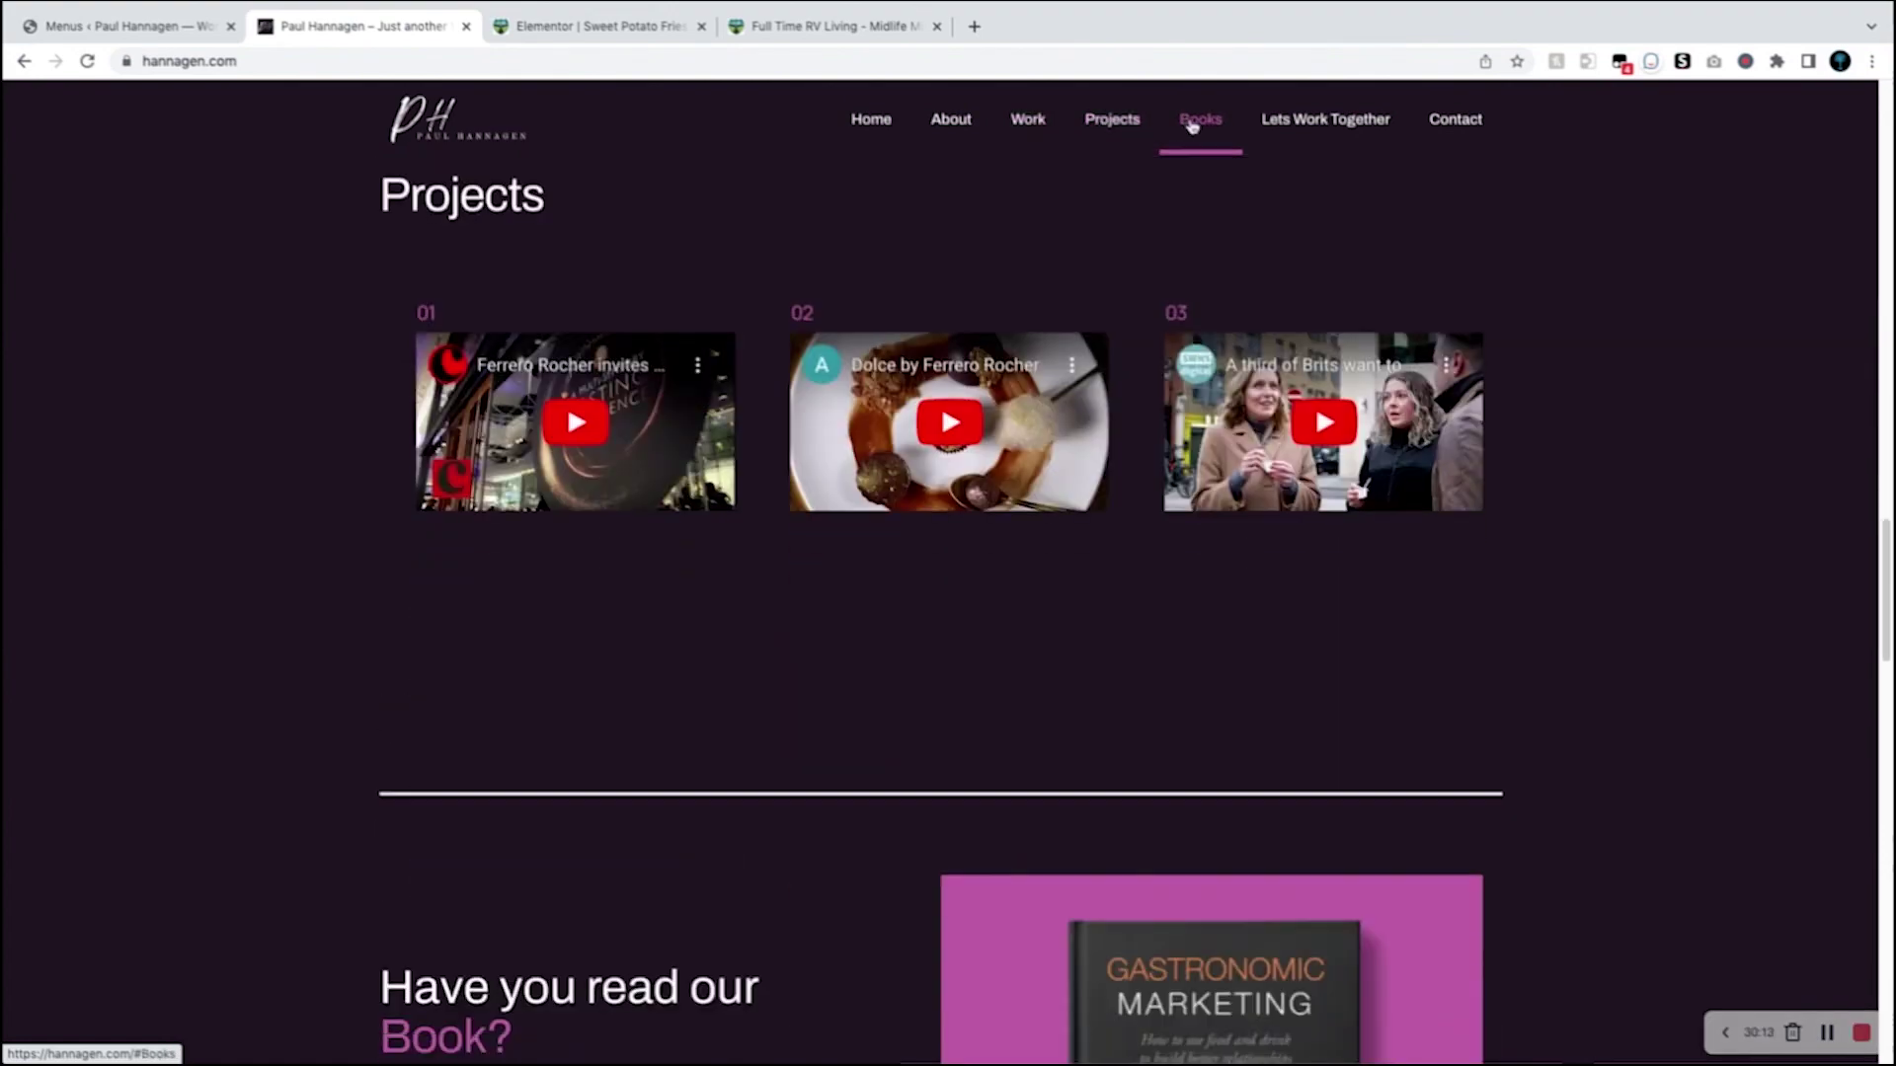
{"action": "left_click", "coordinate": [1191, 123]}
{"action": "left_click", "coordinate": [1308, 120]}
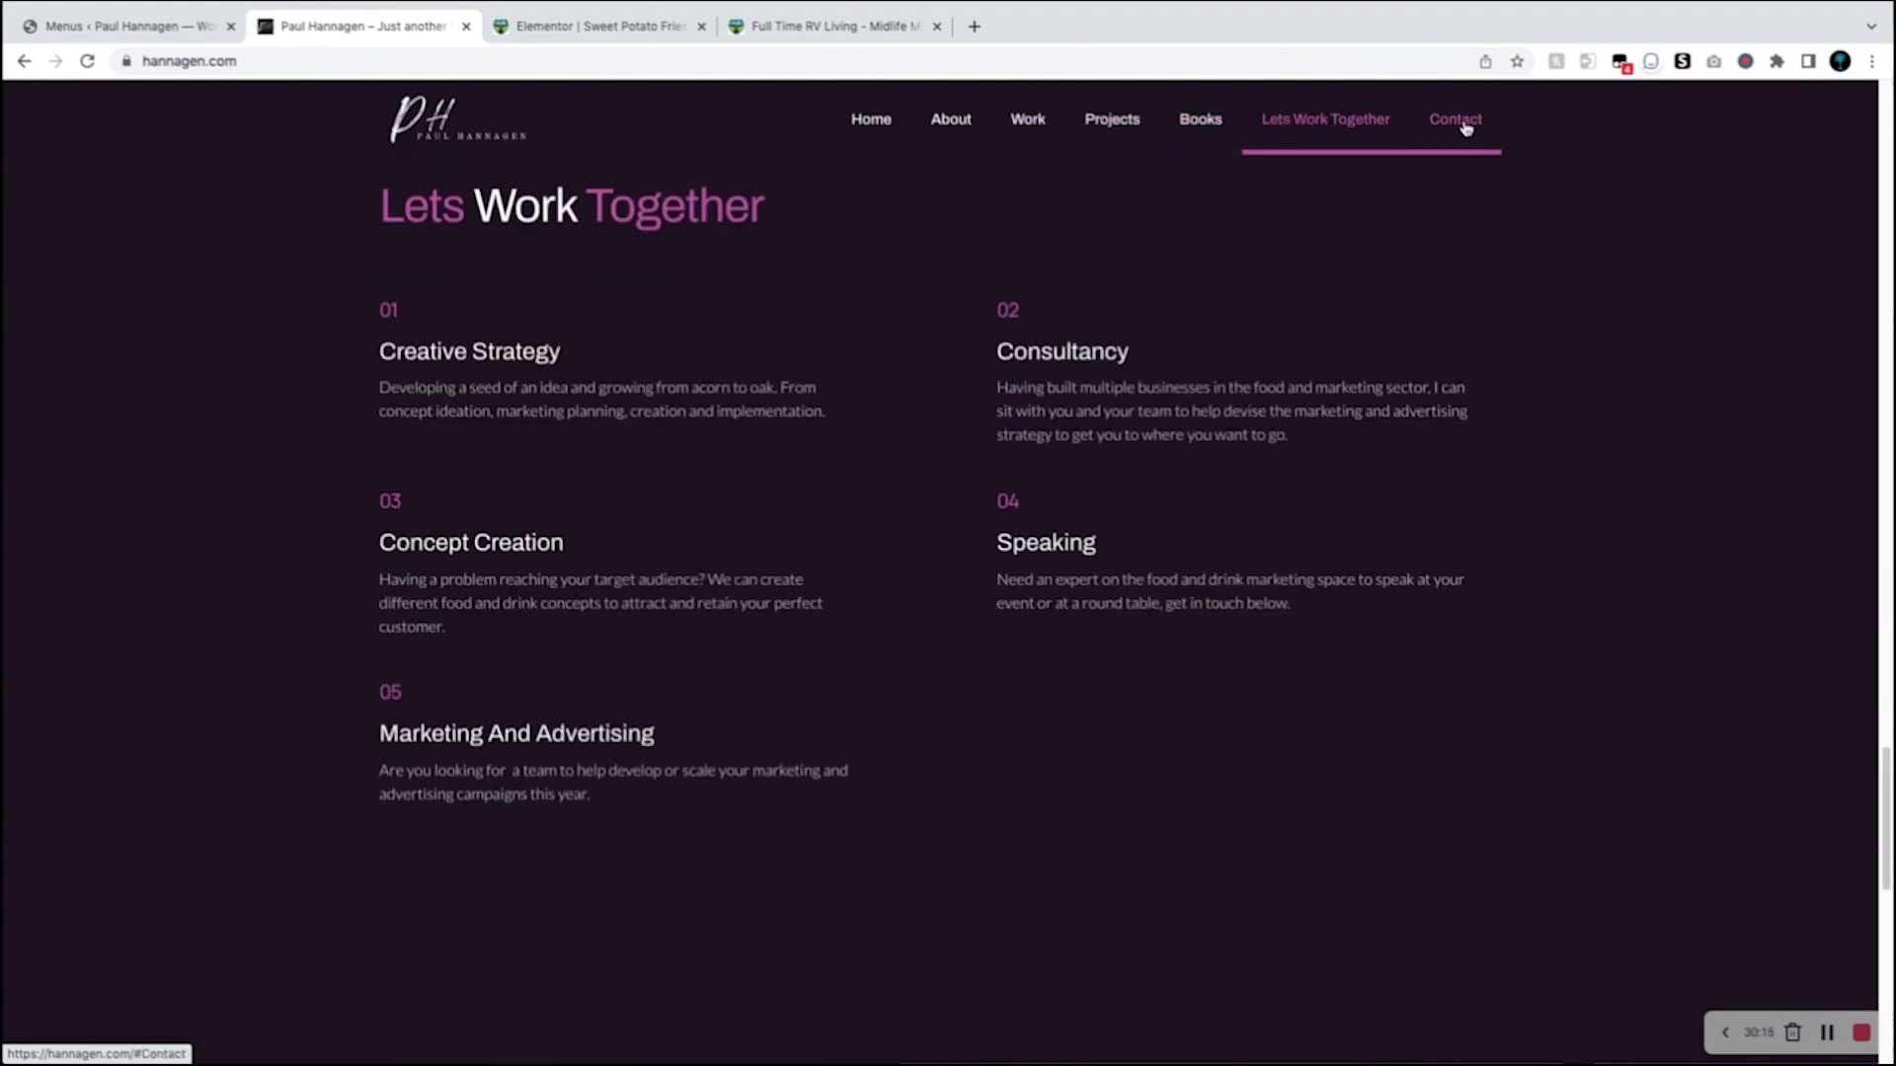
{"action": "left_click", "coordinate": [1465, 128]}
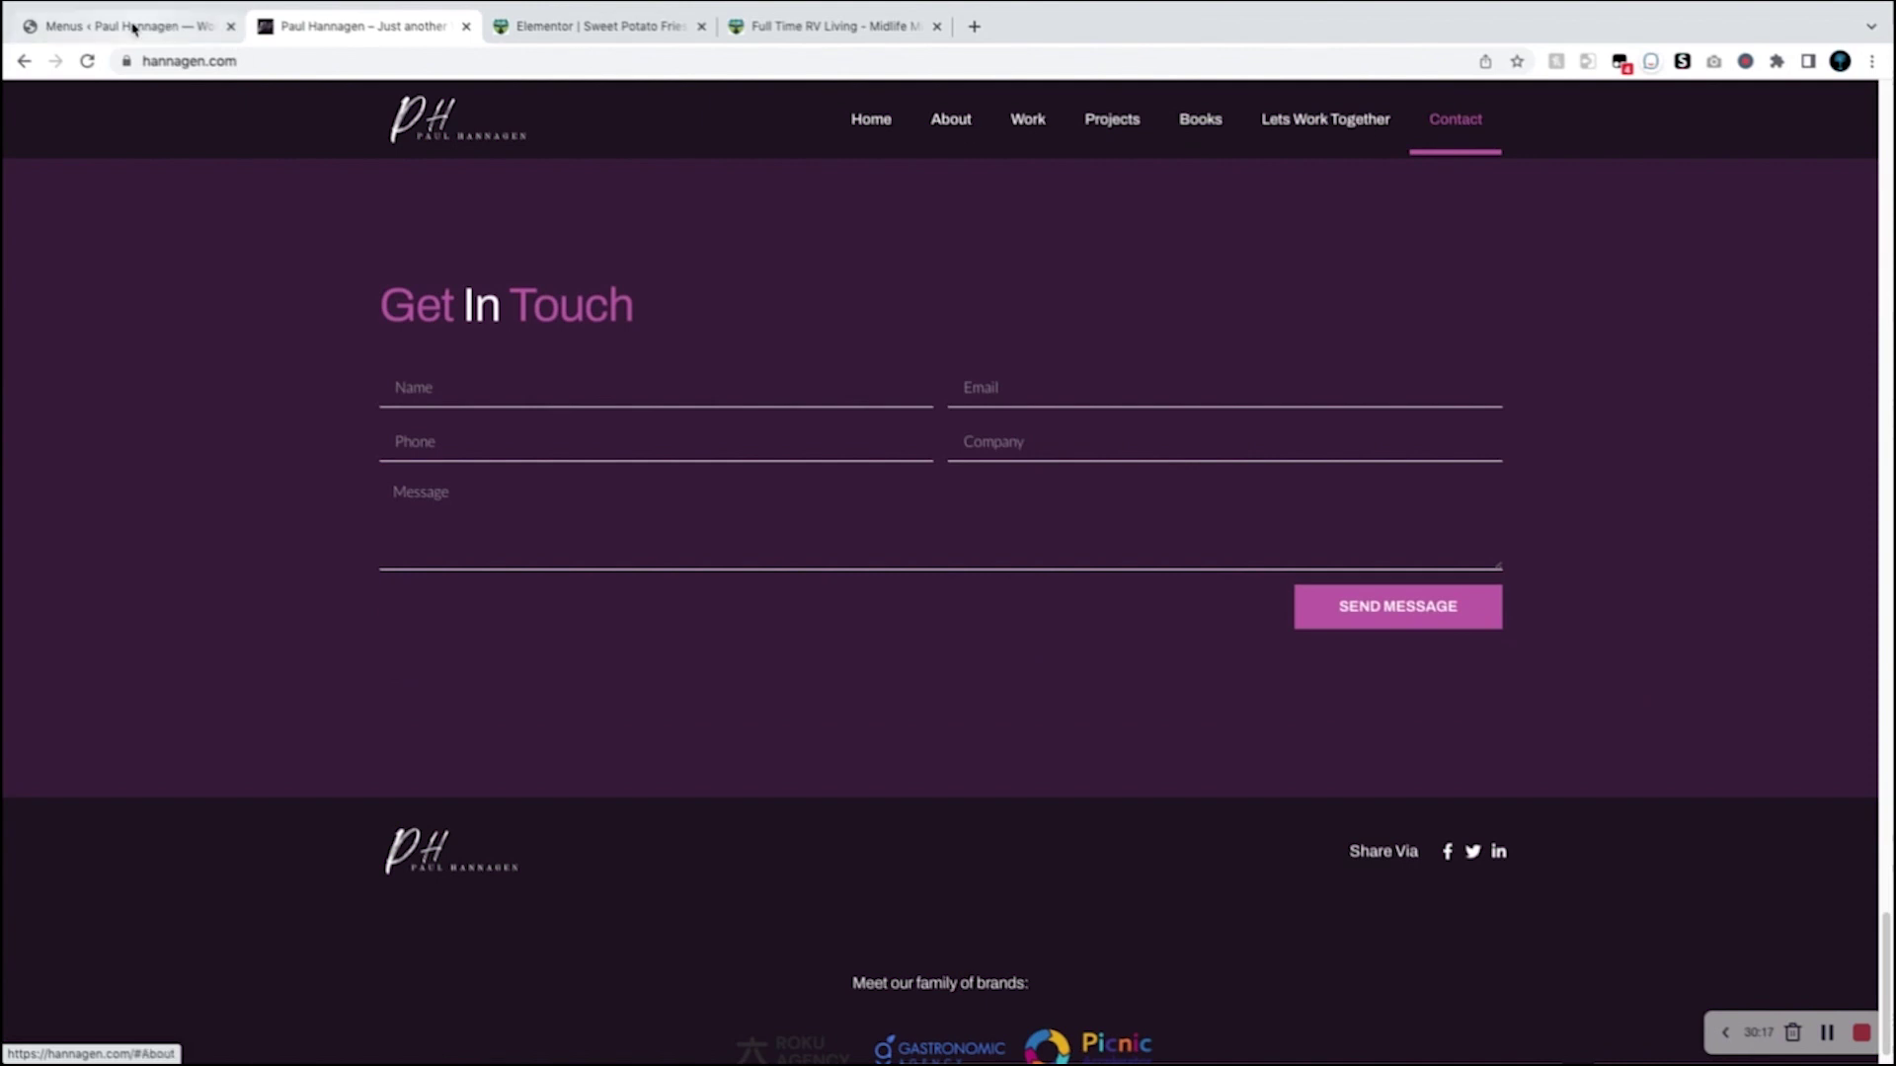
{"action": "left_click", "coordinate": [133, 27]}
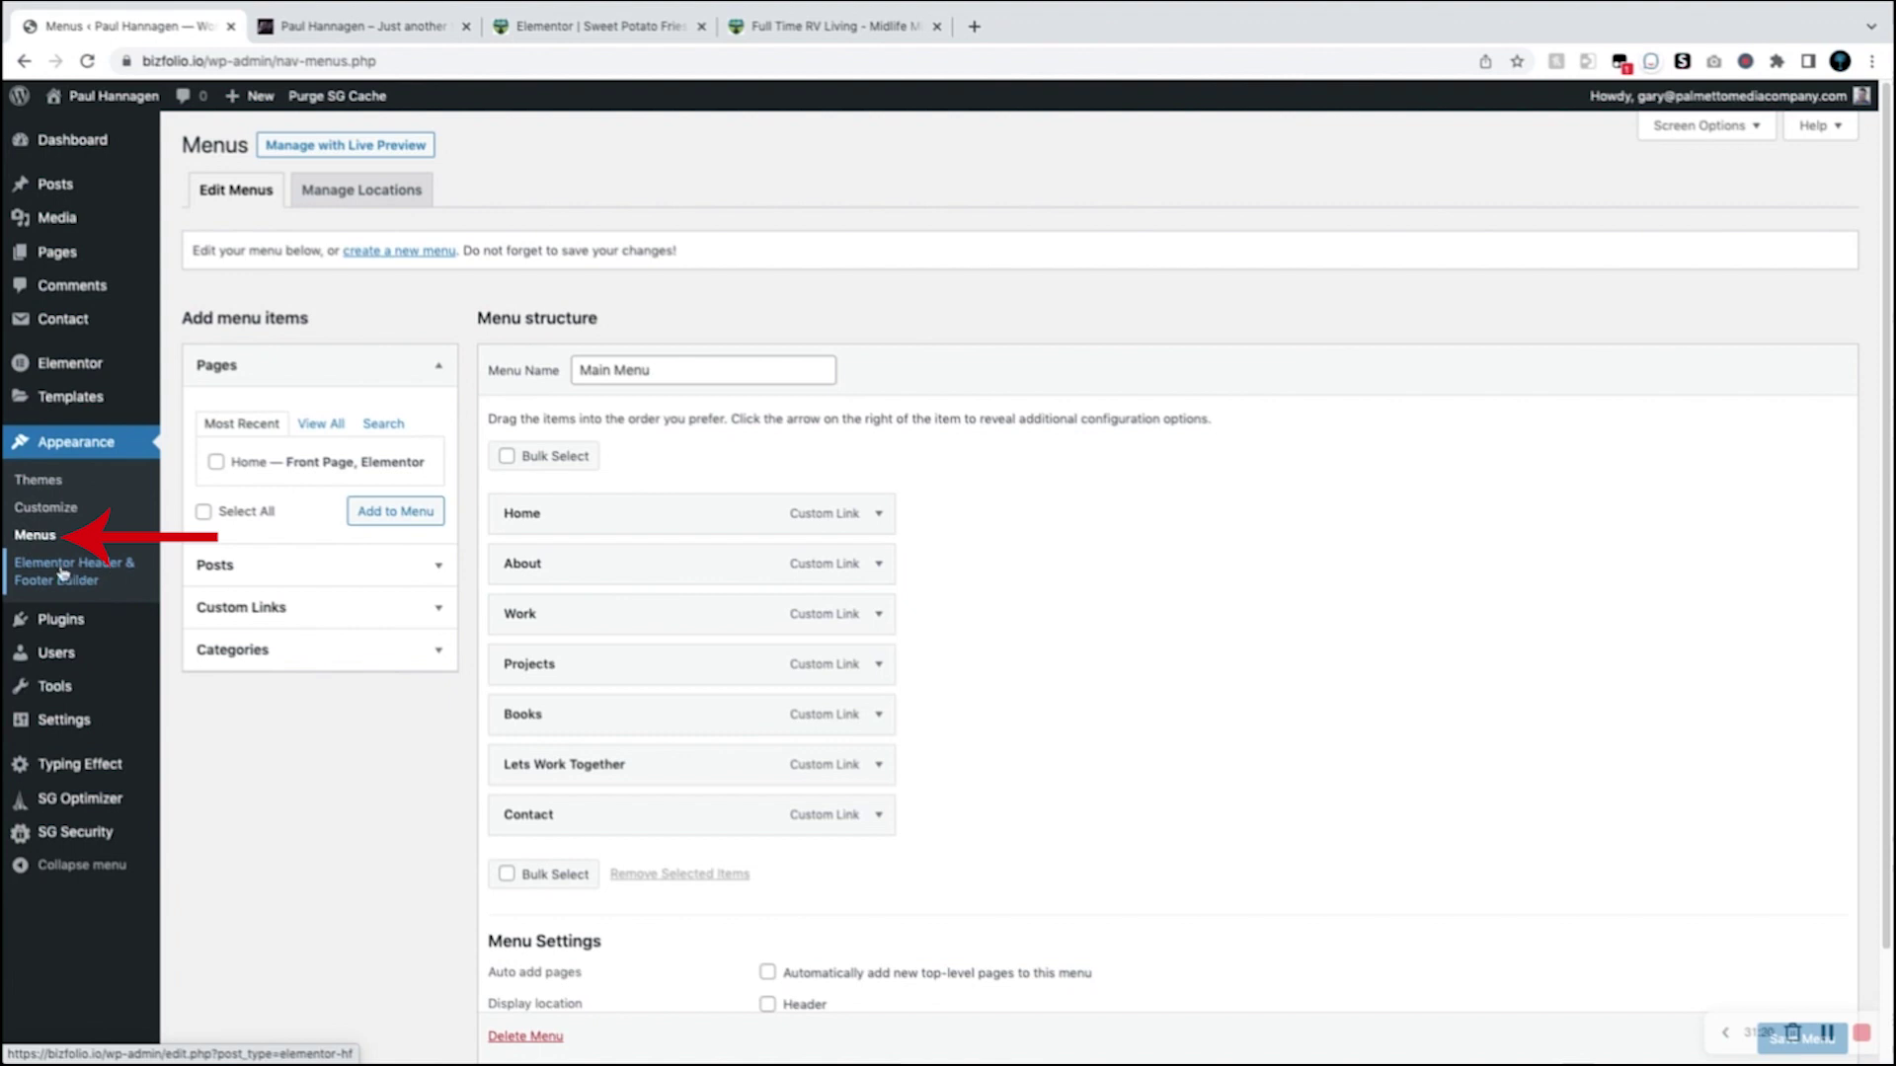
Step: Examine the installed plugins alongside the live portfolio site's home page, and open the catalogue for adding new plugins
{"action": "mouse_move", "coordinate": [51, 622]}
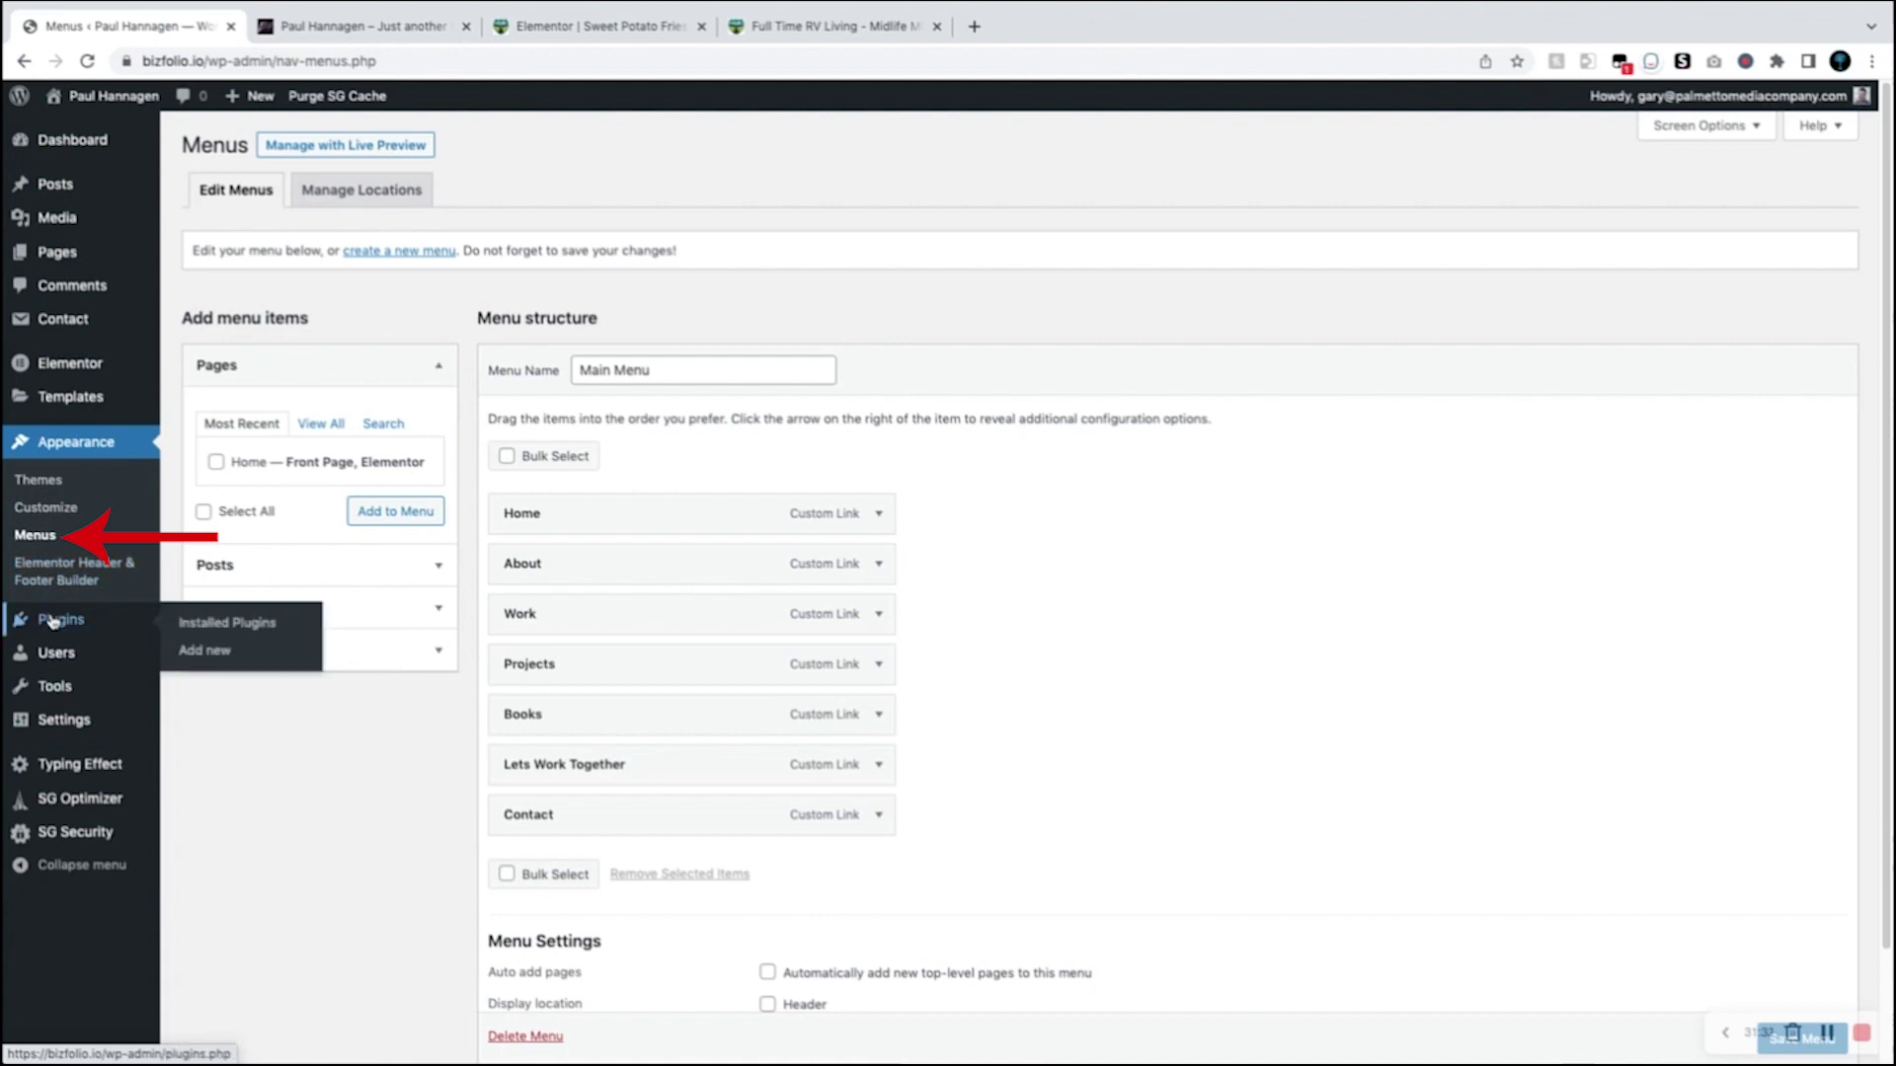
{"action": "left_click", "coordinate": [51, 622]}
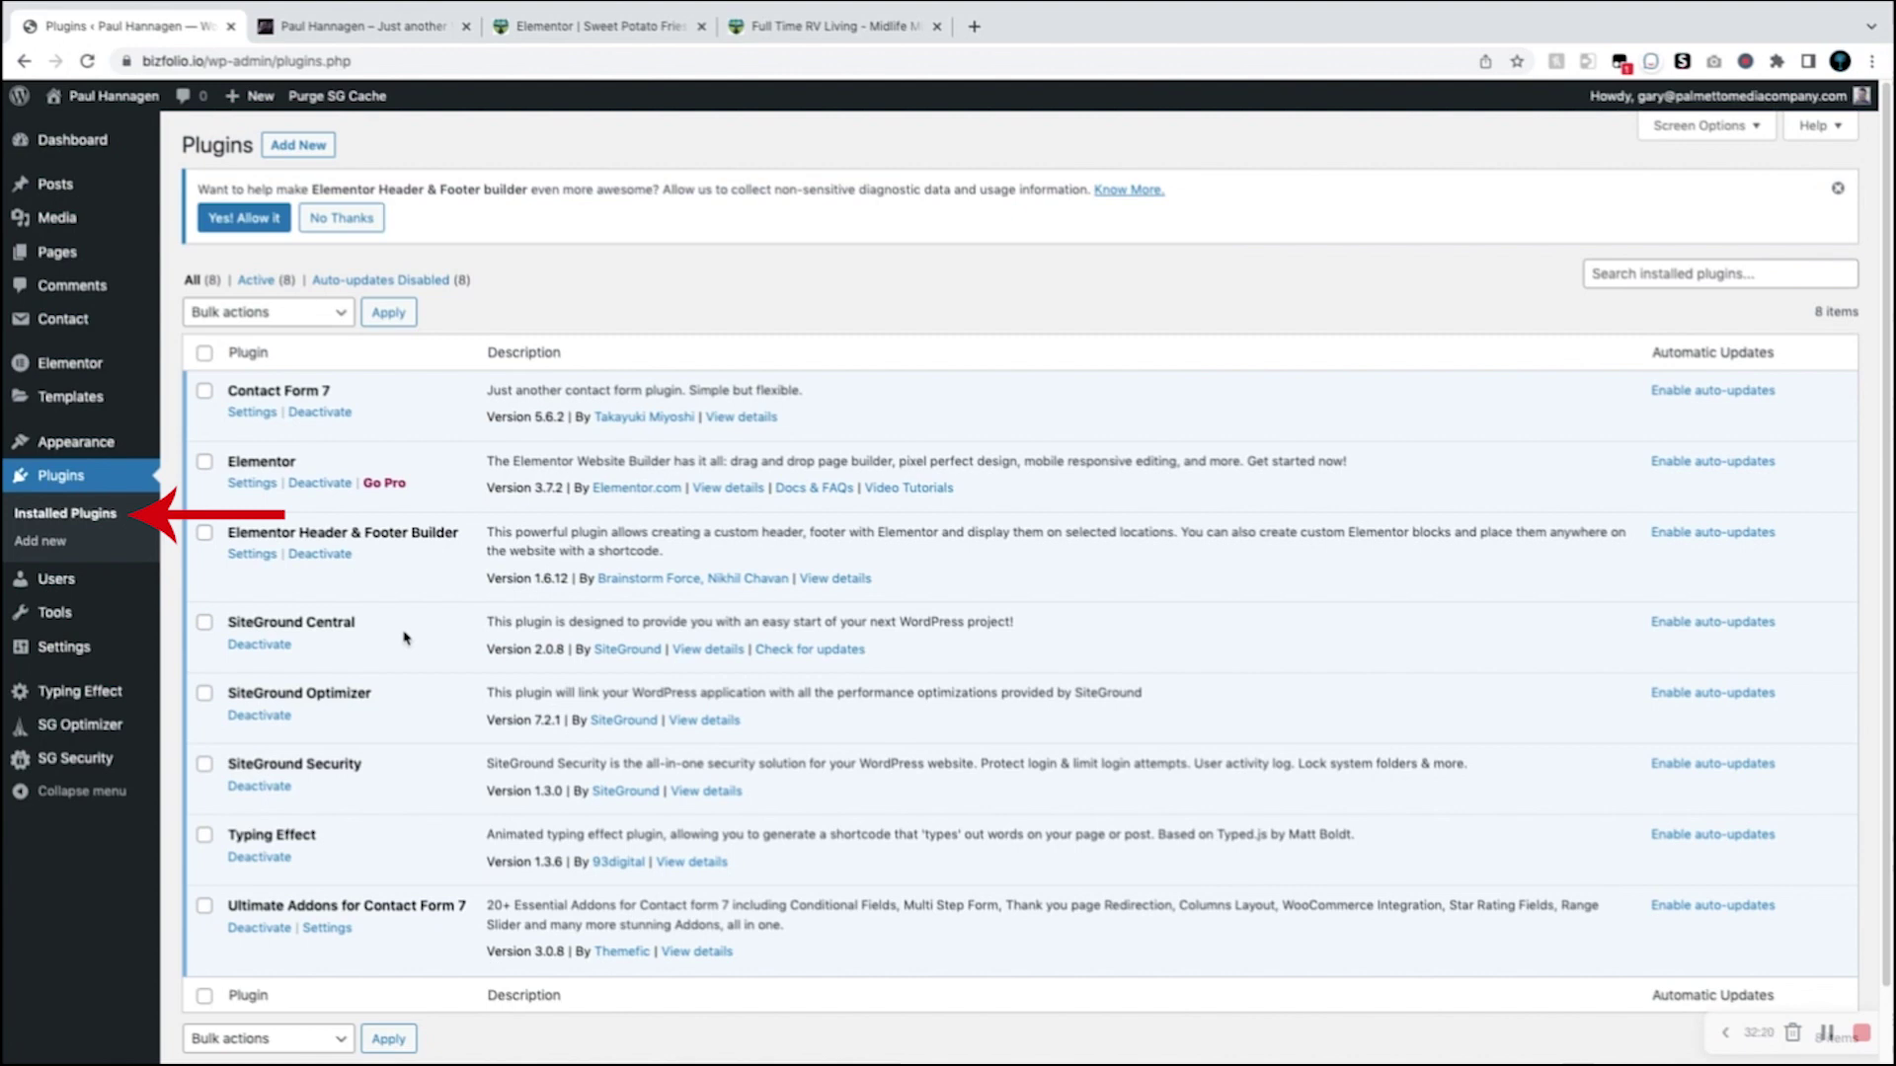
{"action": "left_click", "coordinate": [323, 29]}
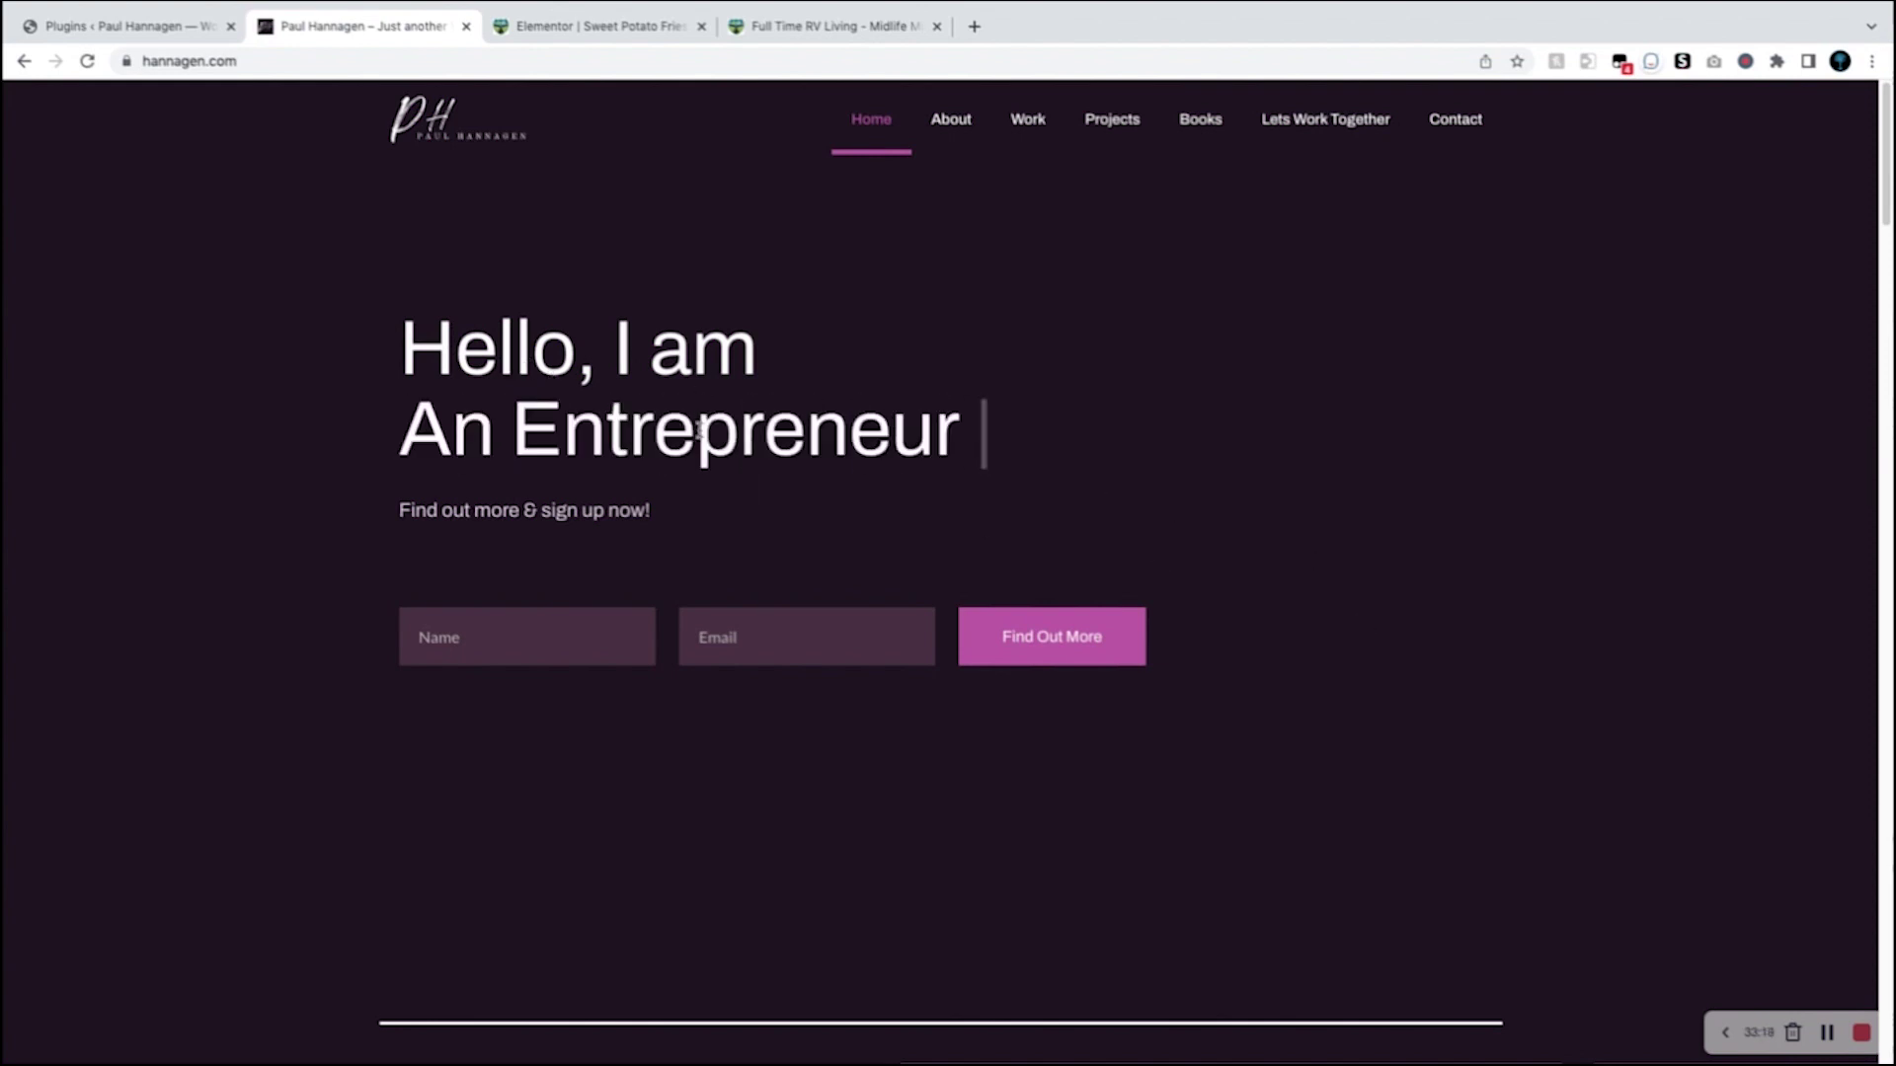
{"action": "left_click", "coordinate": [136, 24]}
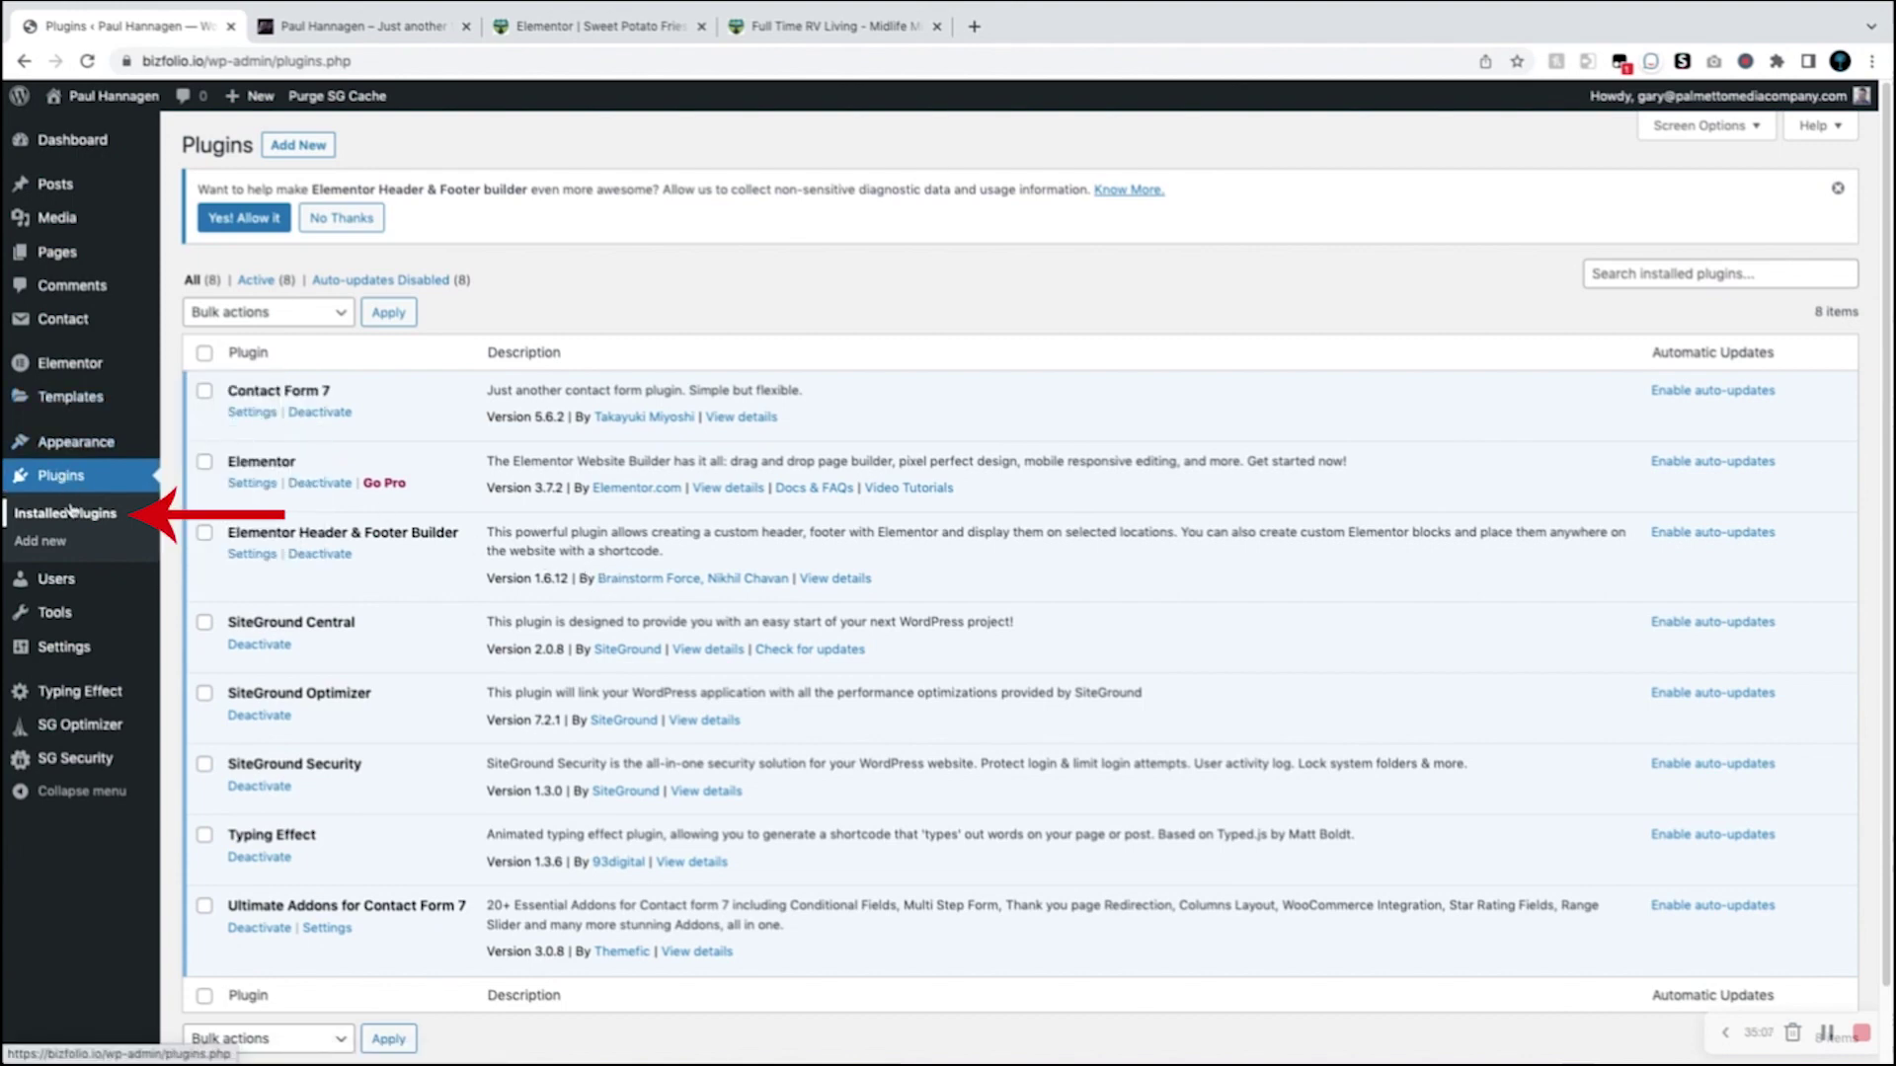
{"action": "left_click", "coordinate": [40, 541]}
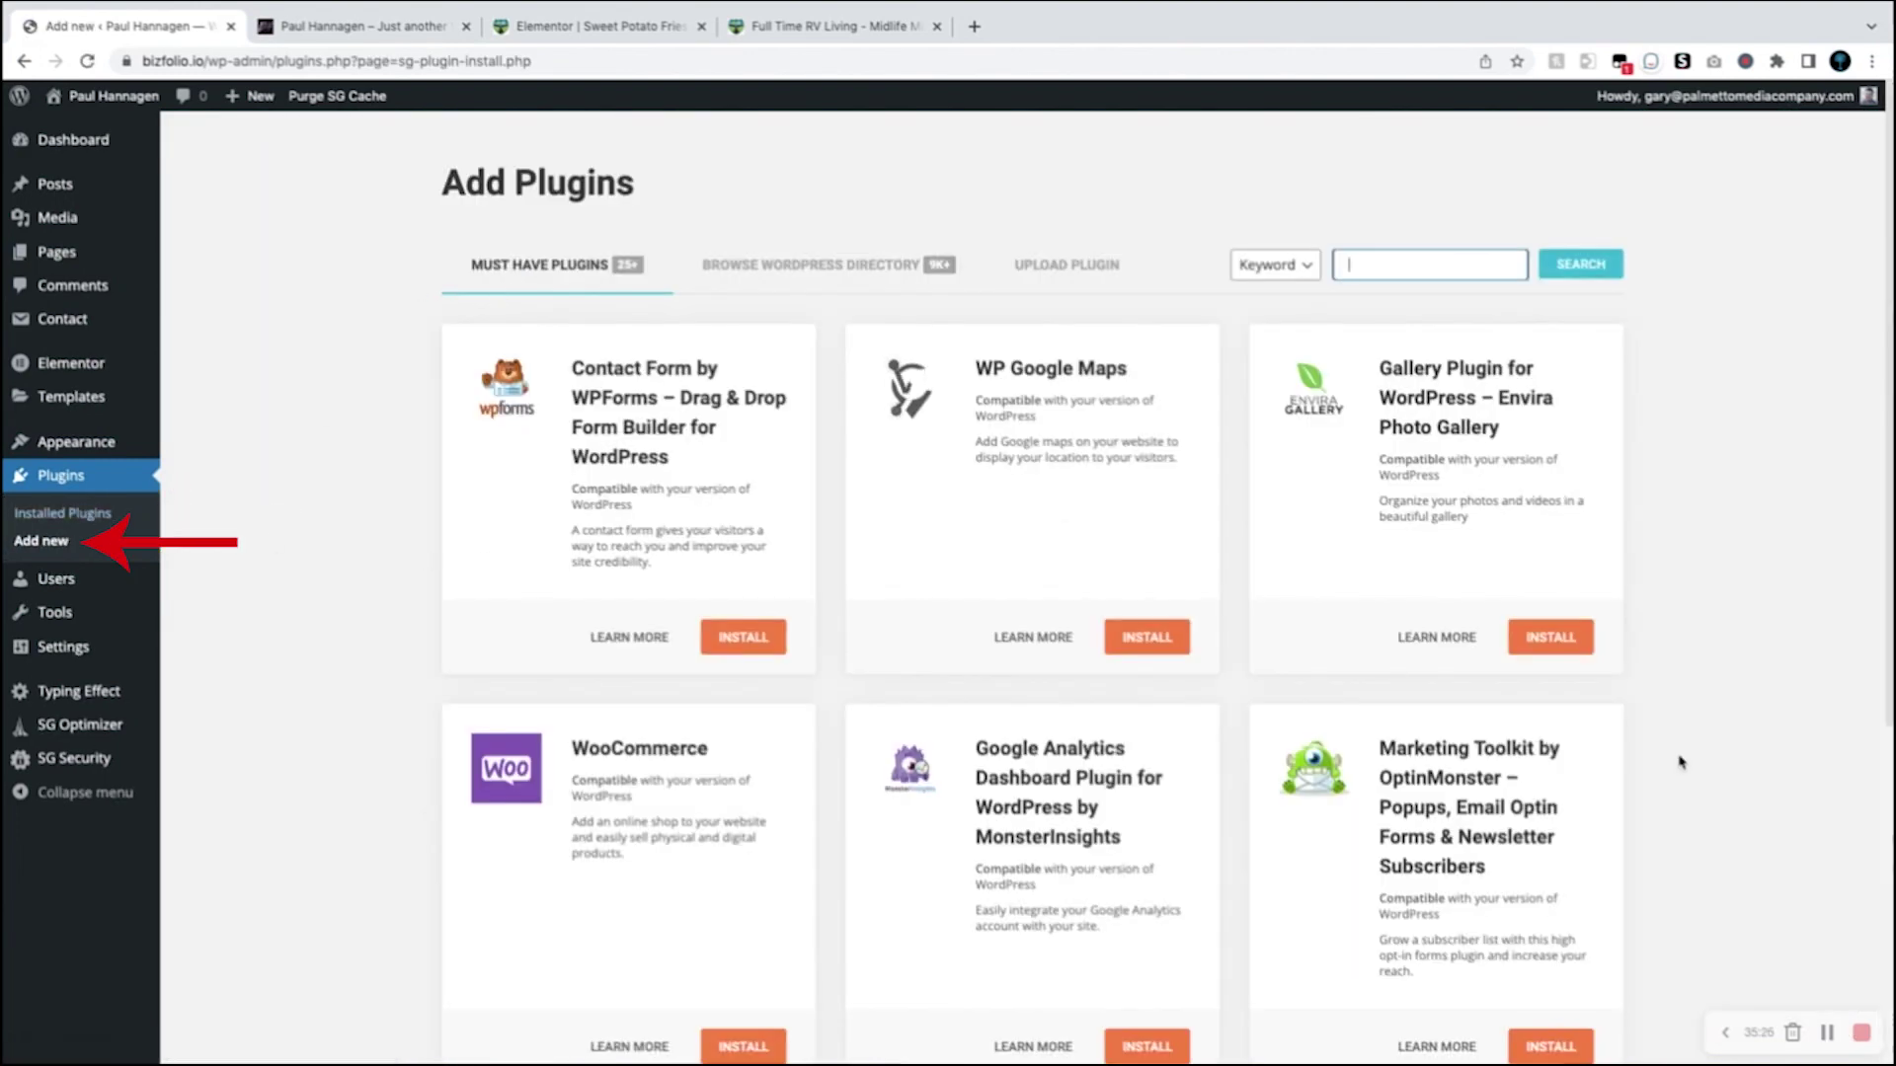
Step: Examine the catalogue of must-have plugins from its first entries down to its last
{"action": "scroll", "coordinate": [1509, 717], "scroll_direction": "down", "scroll_amount": 3}
{"action": "scroll", "coordinate": [1508, 717], "scroll_direction": "down", "scroll_amount": 3}
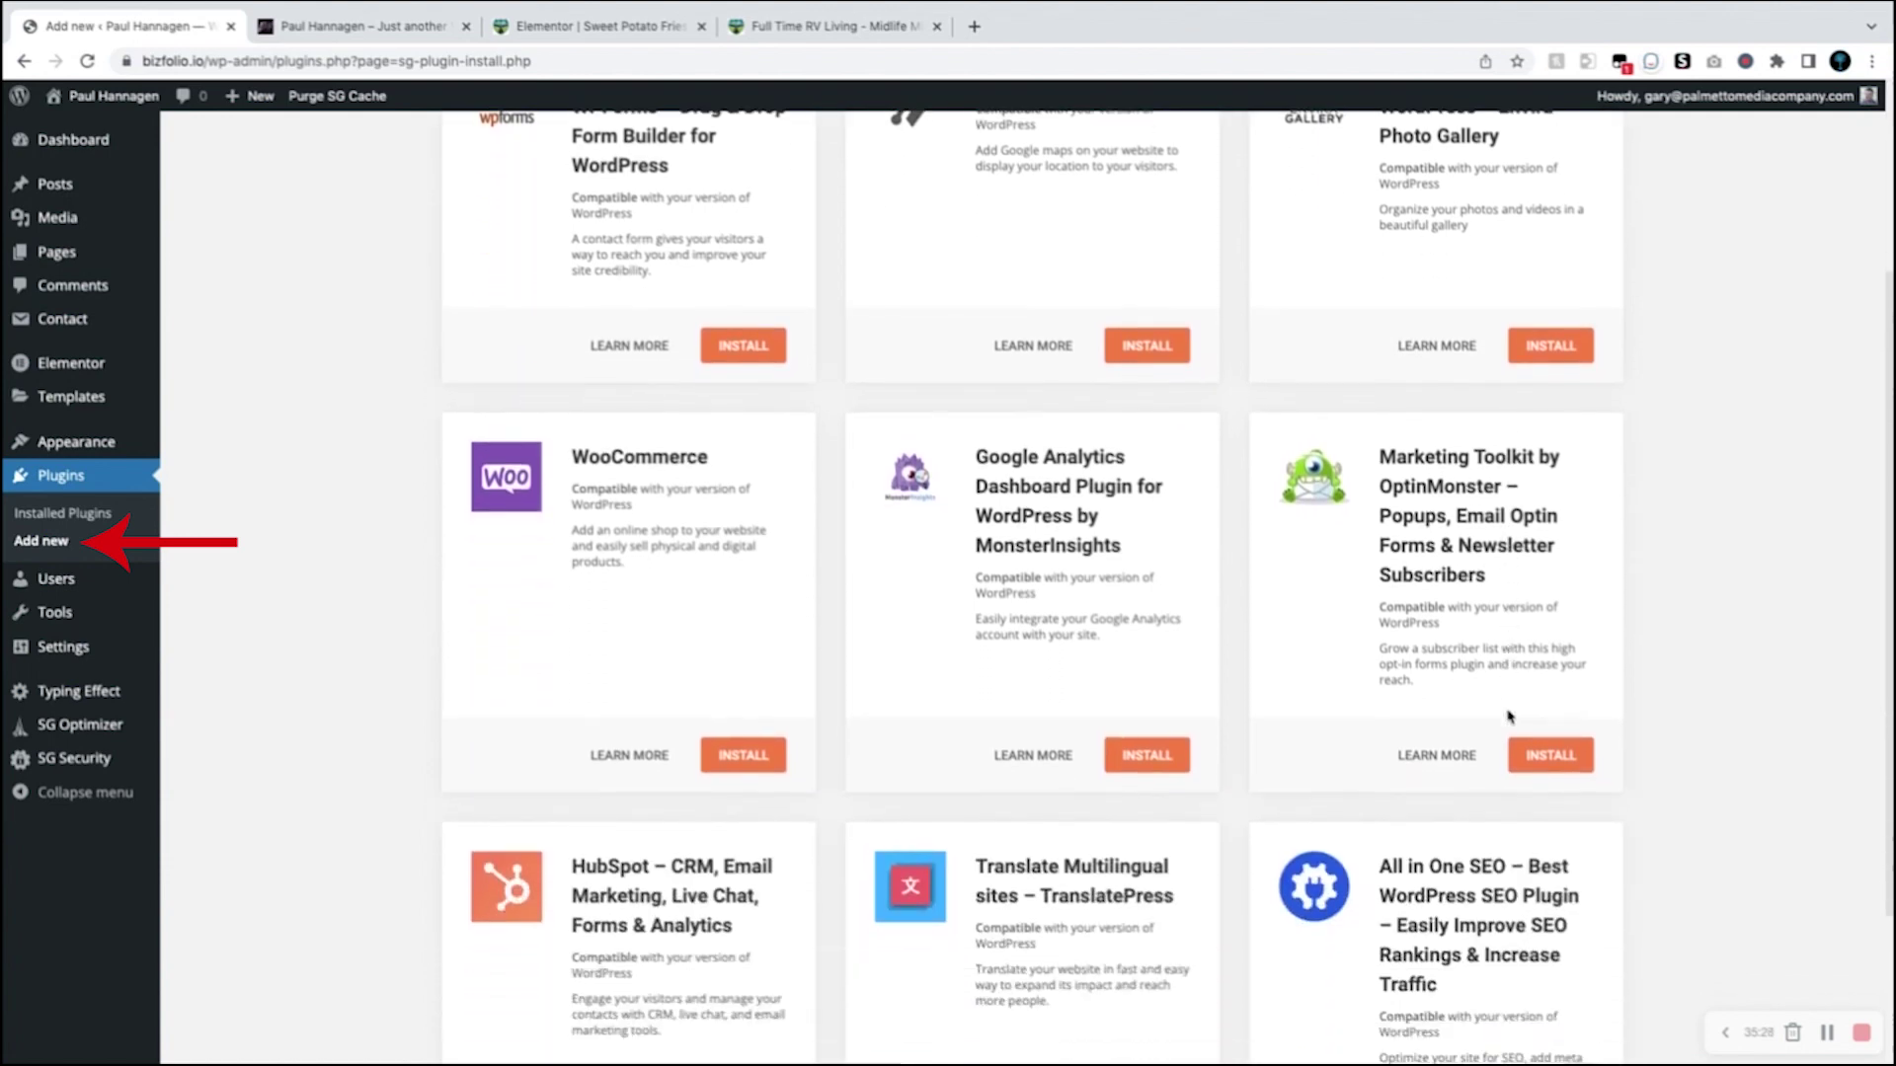
{"action": "scroll", "coordinate": [1509, 717], "scroll_direction": "down", "scroll_amount": 3}
{"action": "scroll", "coordinate": [1309, 620], "scroll_direction": "down", "scroll_amount": 2}
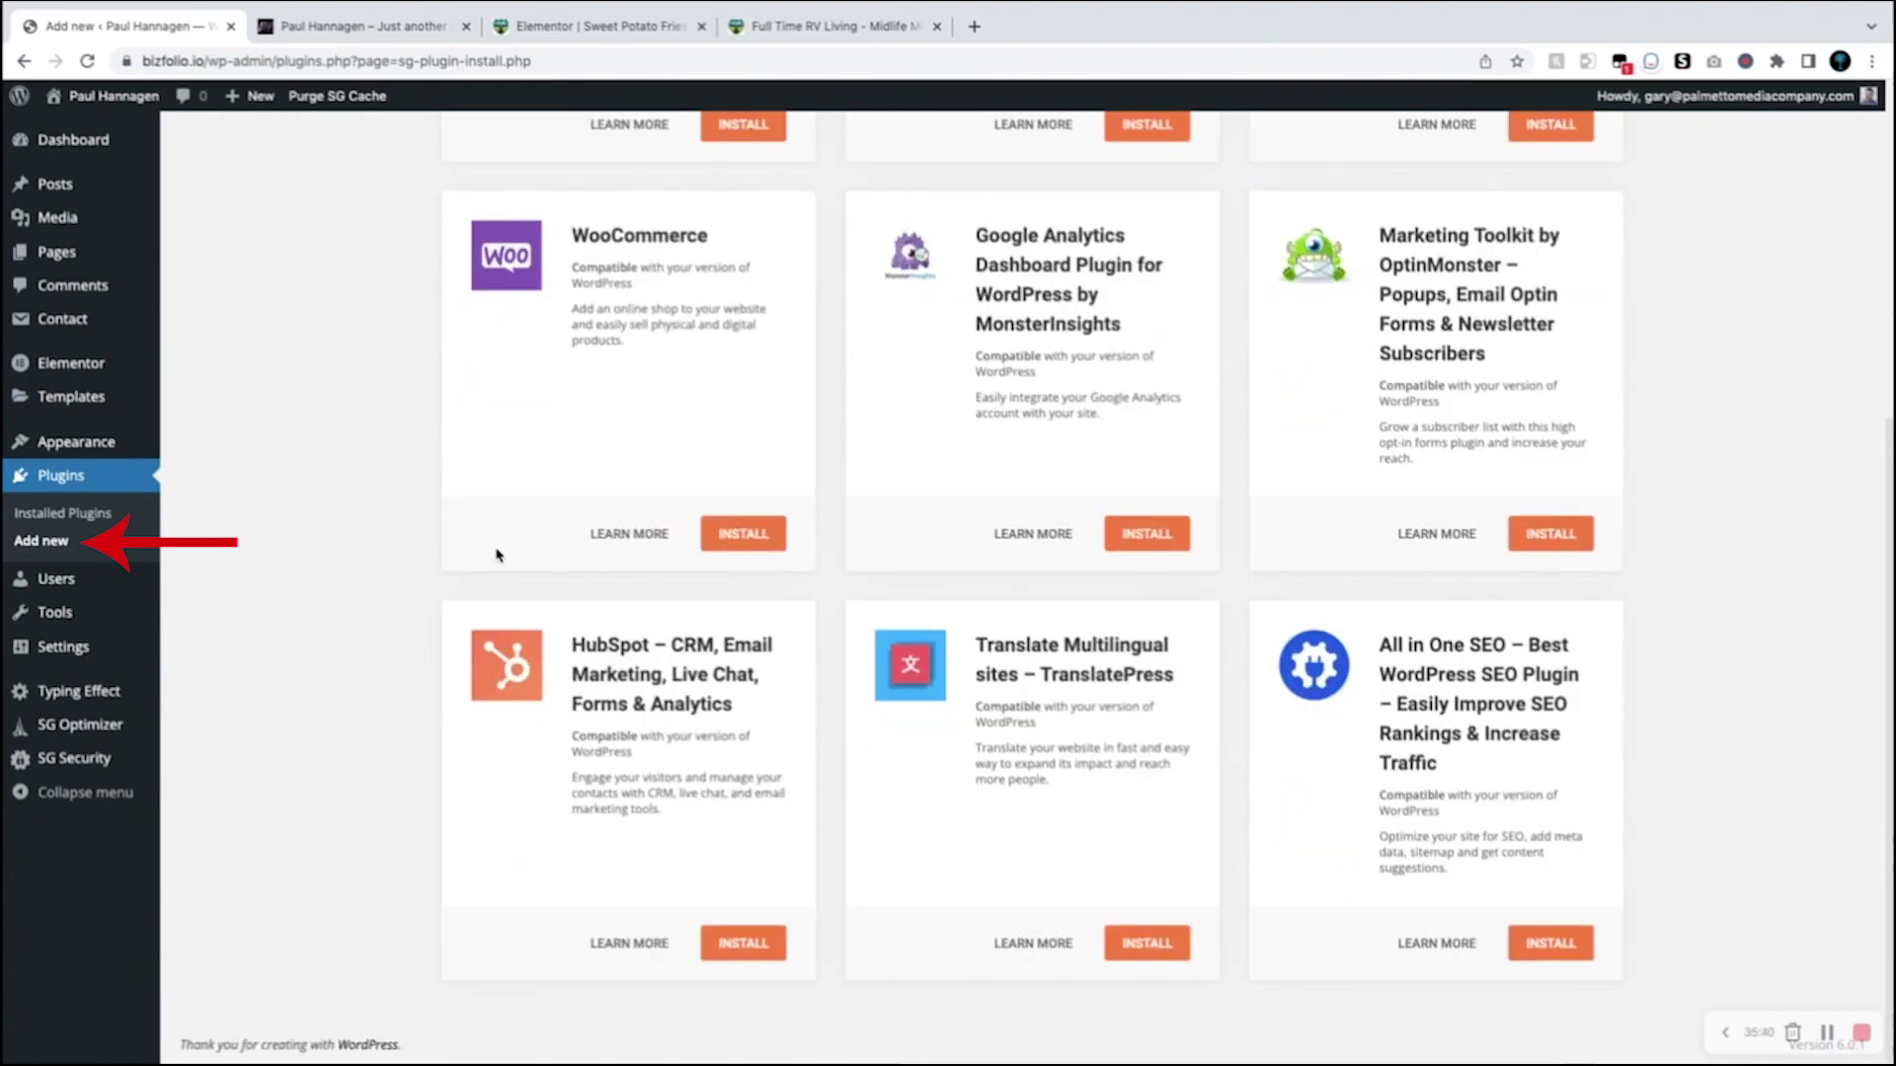
{"action": "scroll", "coordinate": [497, 555], "scroll_direction": "up", "scroll_amount": 8}
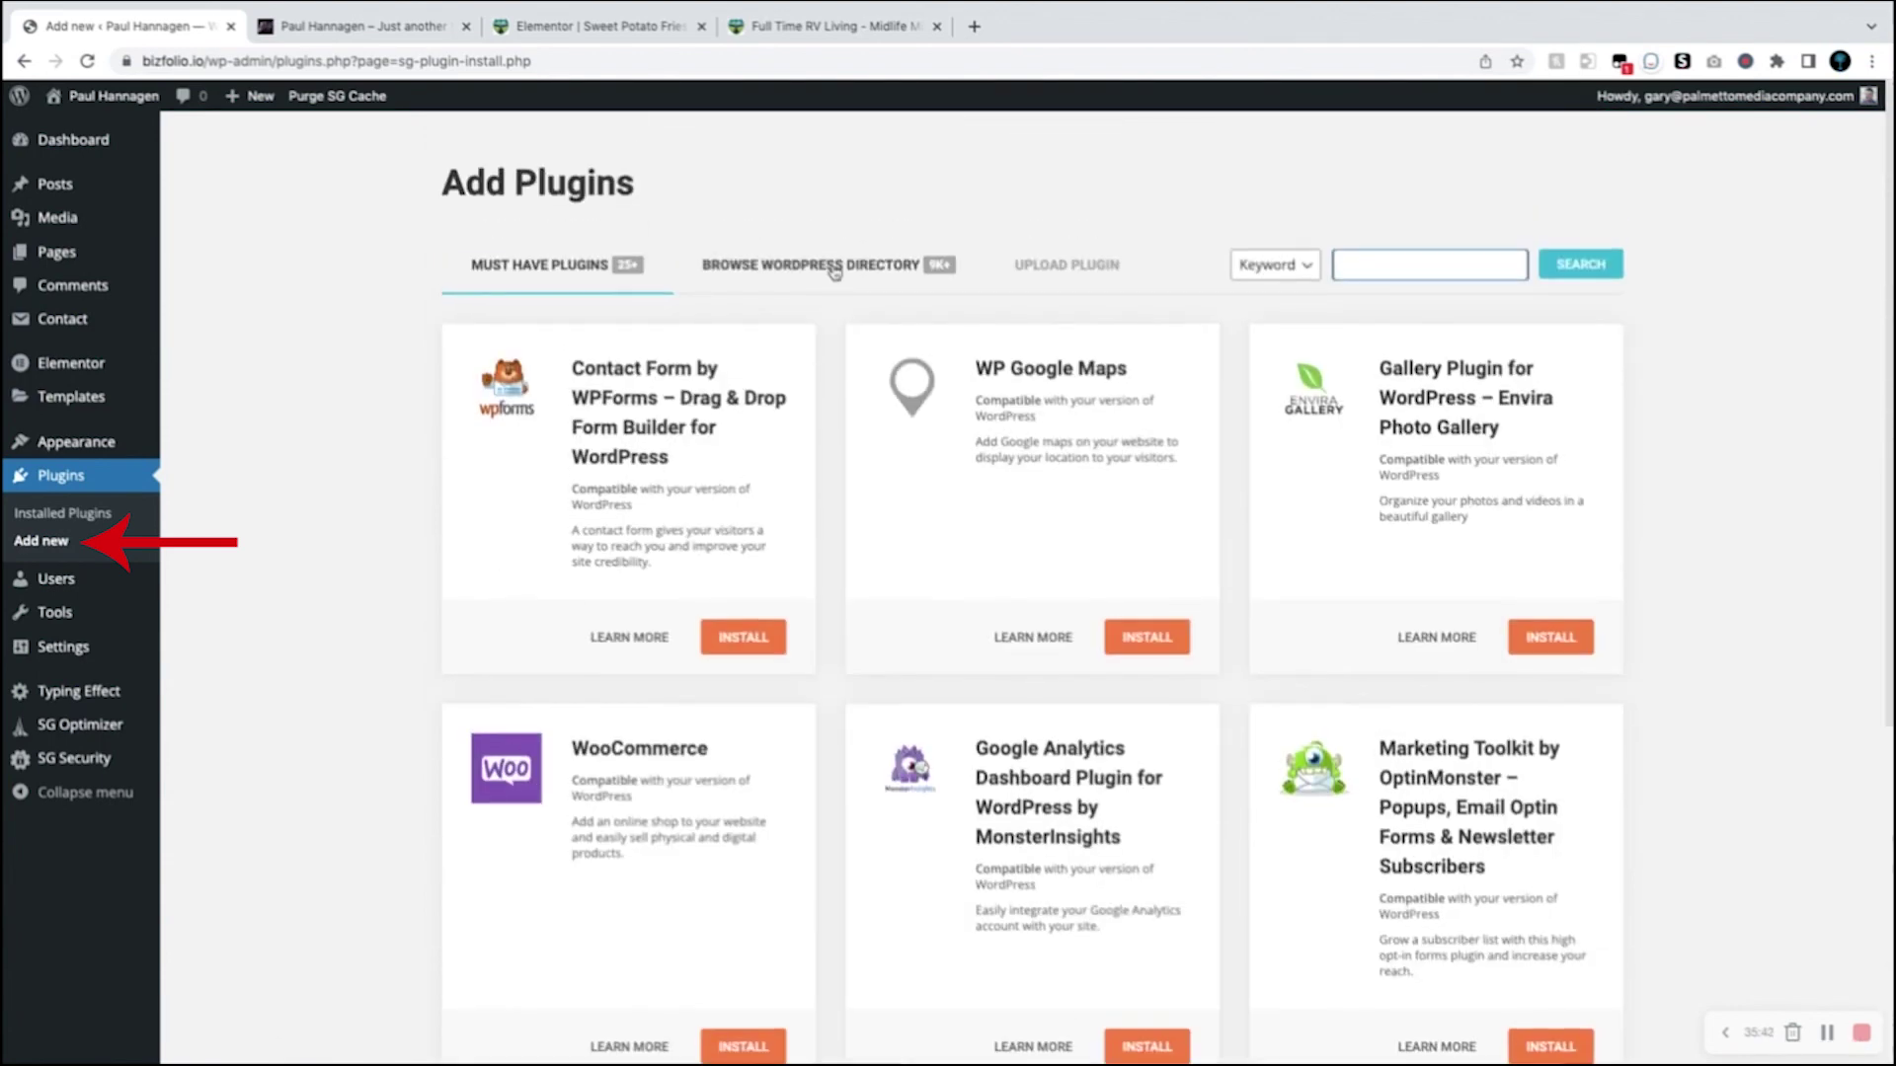
Step: Browse the WordPress plugin directory, loading more plugins and examining the extended listing
{"action": "left_click", "coordinate": [835, 264]}
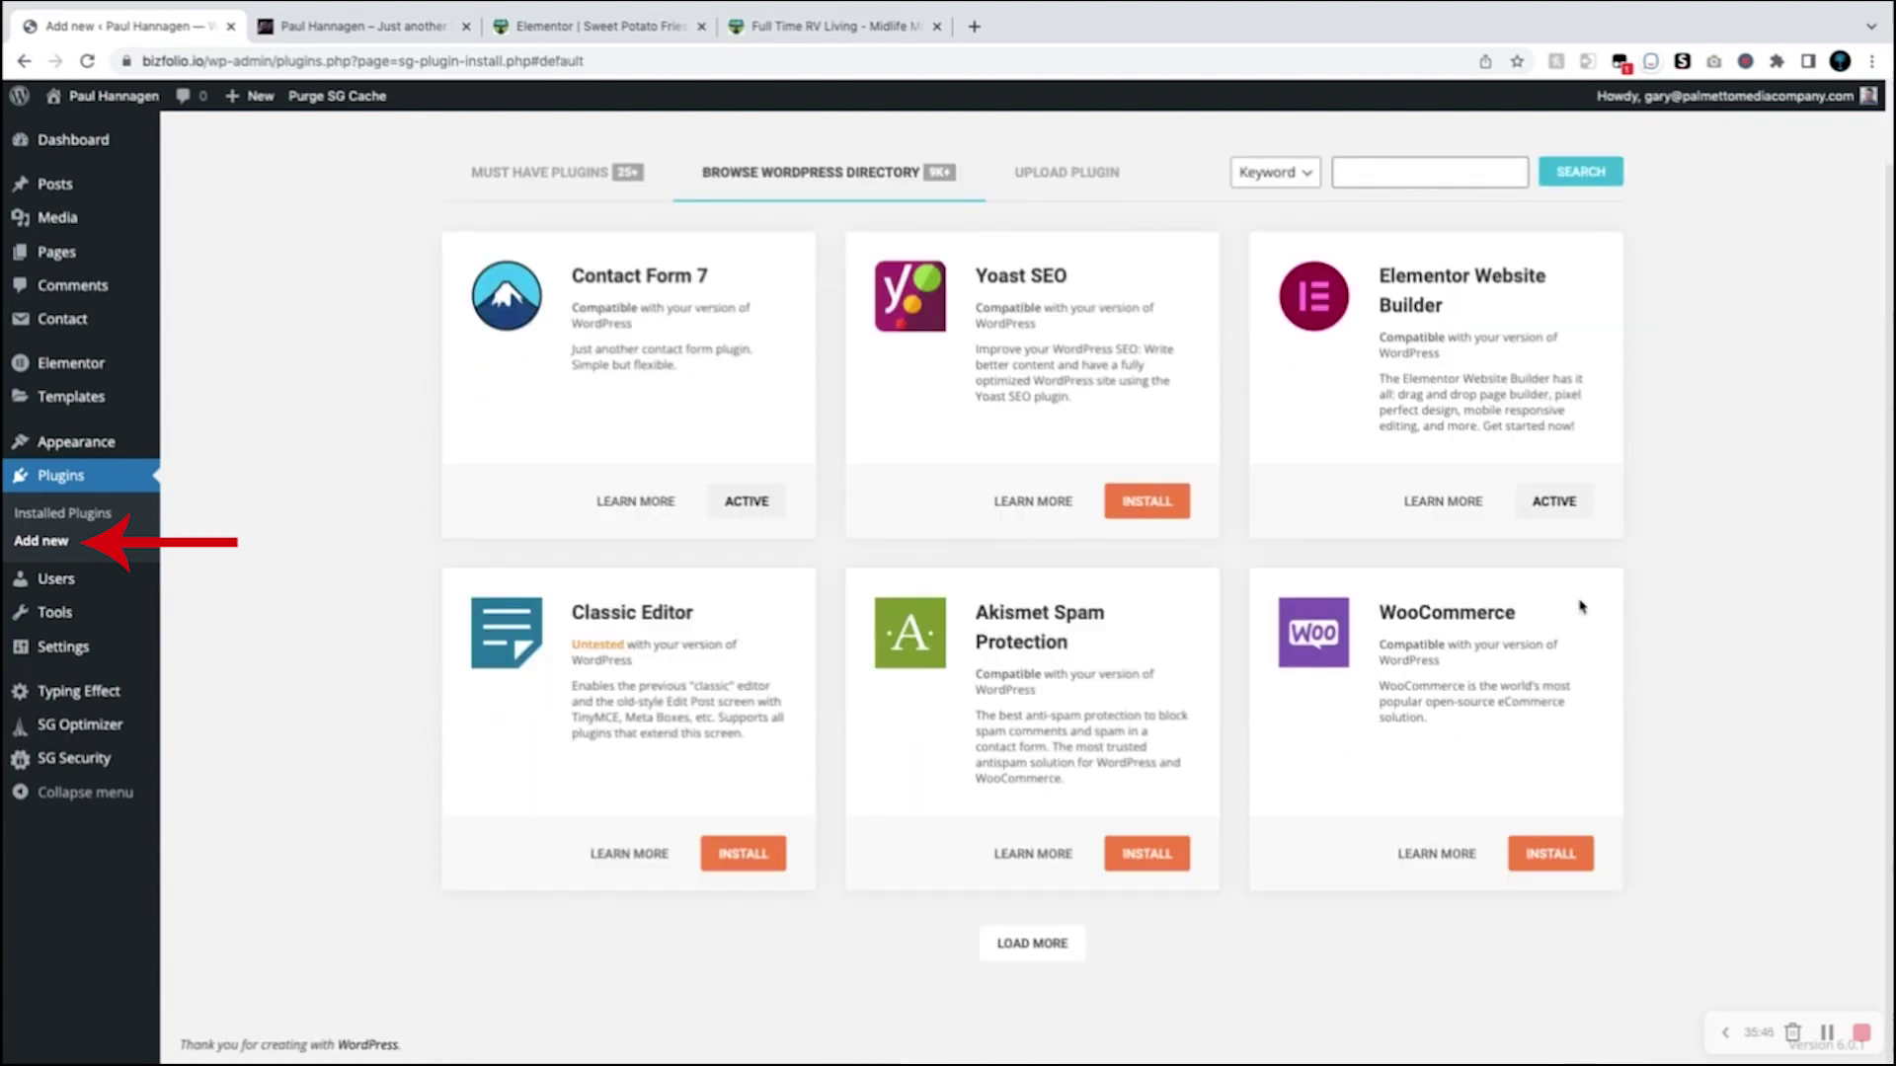
{"action": "left_click", "coordinate": [1078, 954]}
{"action": "scroll", "coordinate": [1103, 873], "scroll_direction": "down", "scroll_amount": 6}
{"action": "scroll", "coordinate": [1103, 873], "scroll_direction": "down", "scroll_amount": 10}
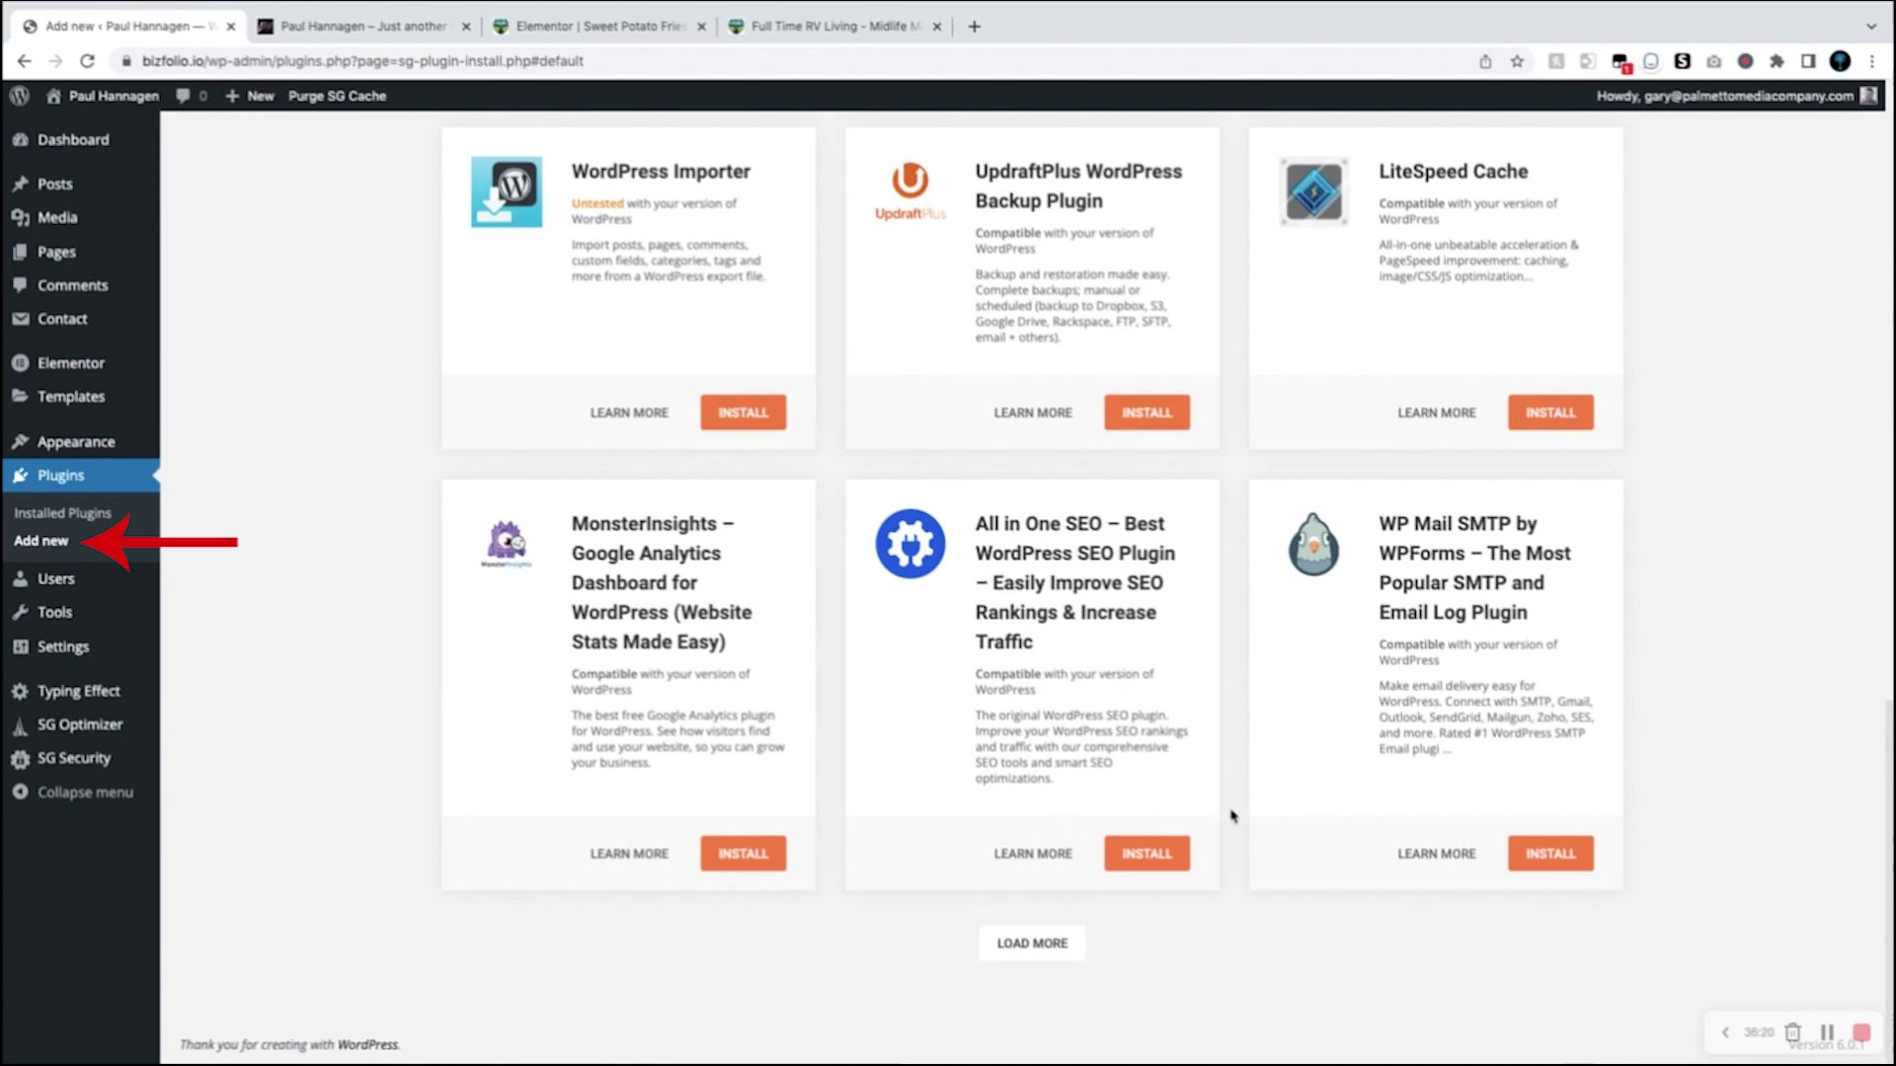
{"action": "scroll", "coordinate": [1274, 751], "scroll_direction": "up", "scroll_amount": 15}
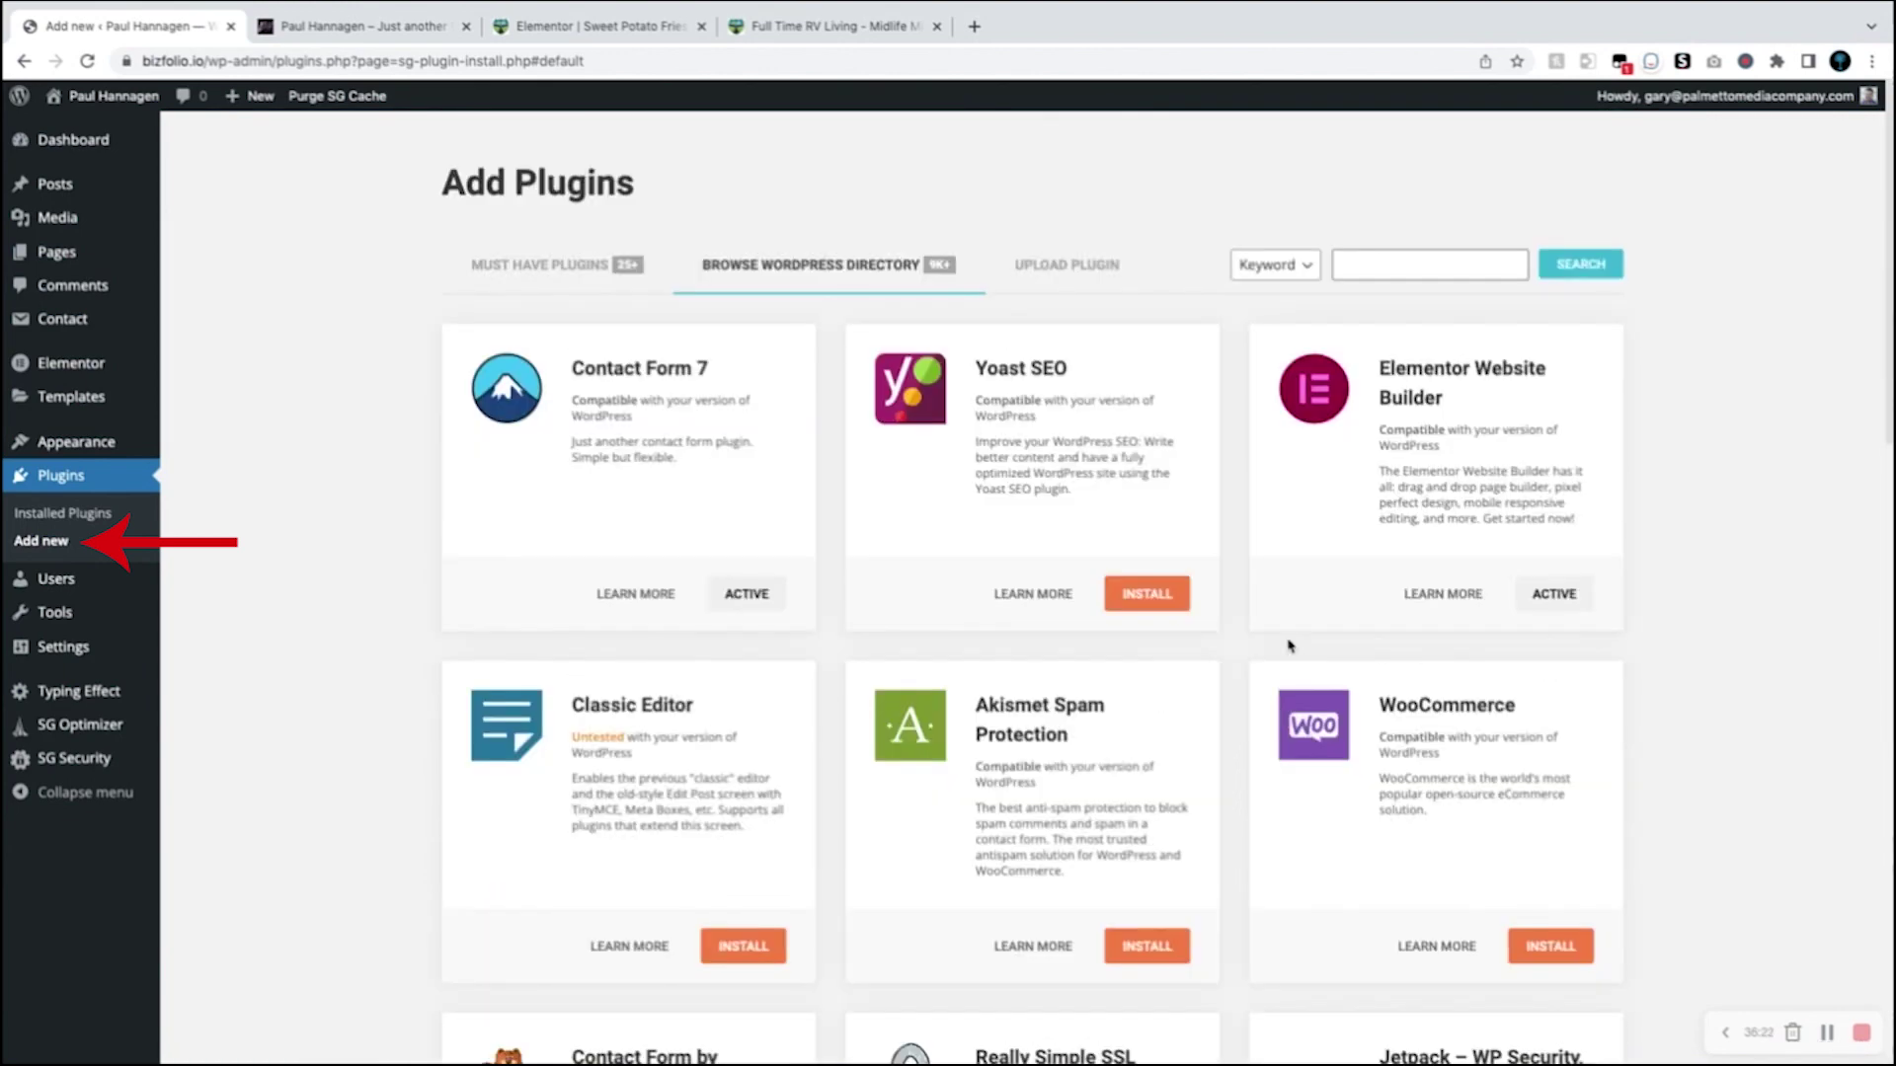
Step: Search the plugin catalogue by the keyword "typing effect" and examine the matching plugins
{"action": "left_click", "coordinate": [1379, 264]}
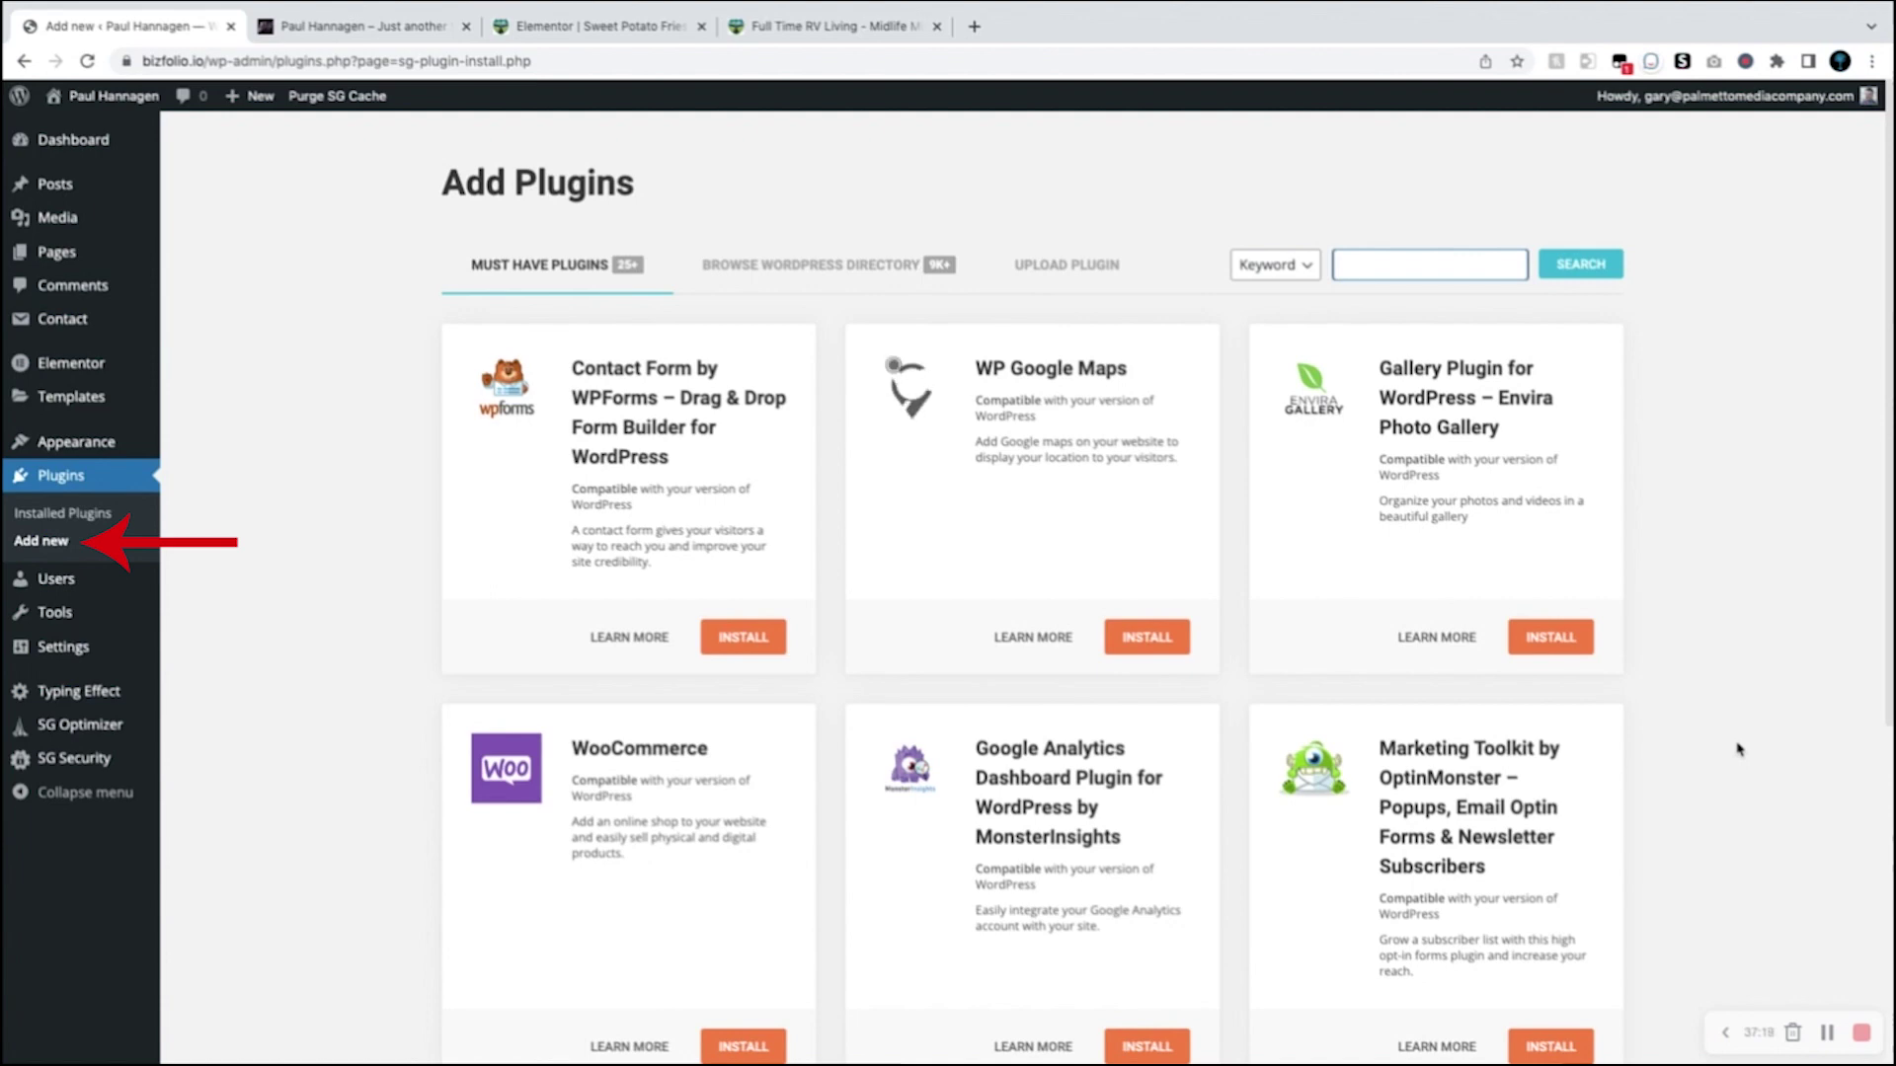
{"action": "type", "text": "typin"}
{"action": "left_click", "coordinate": [1459, 310]}
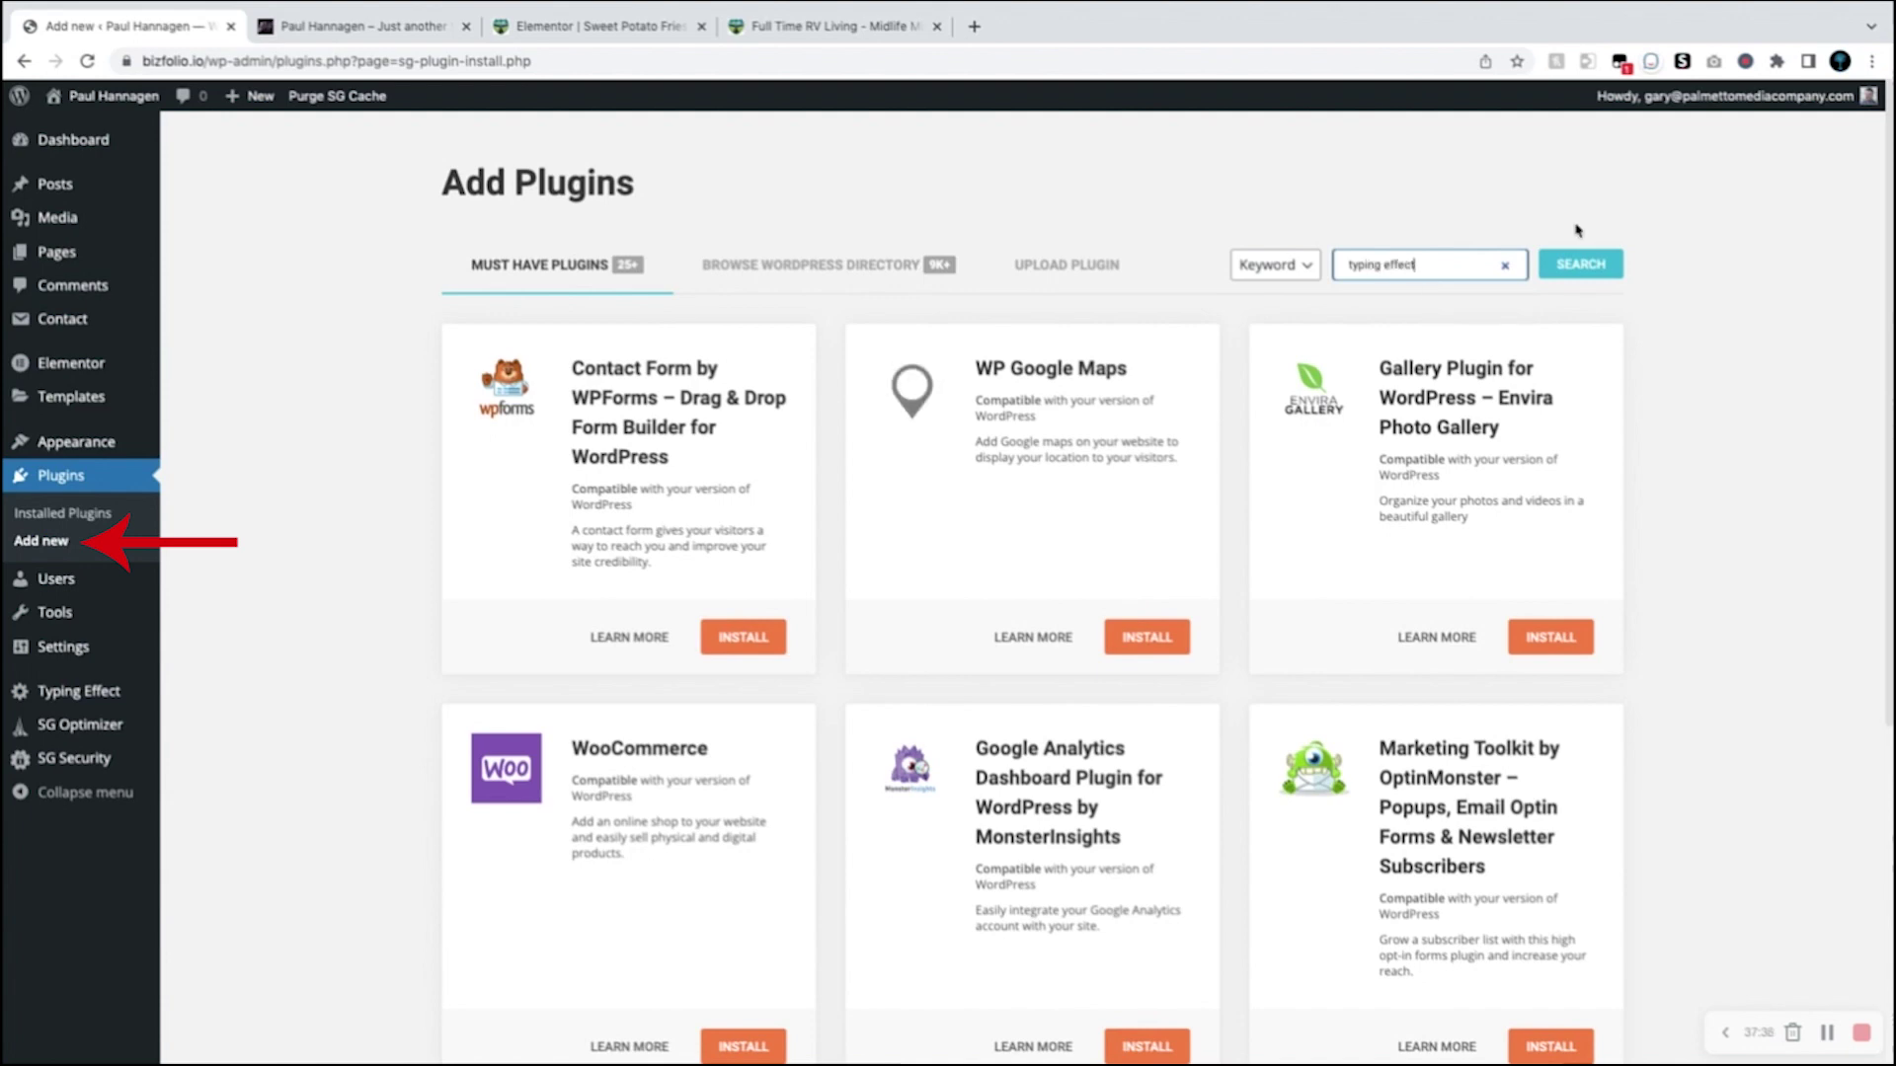
{"action": "left_click", "coordinate": [1579, 263]}
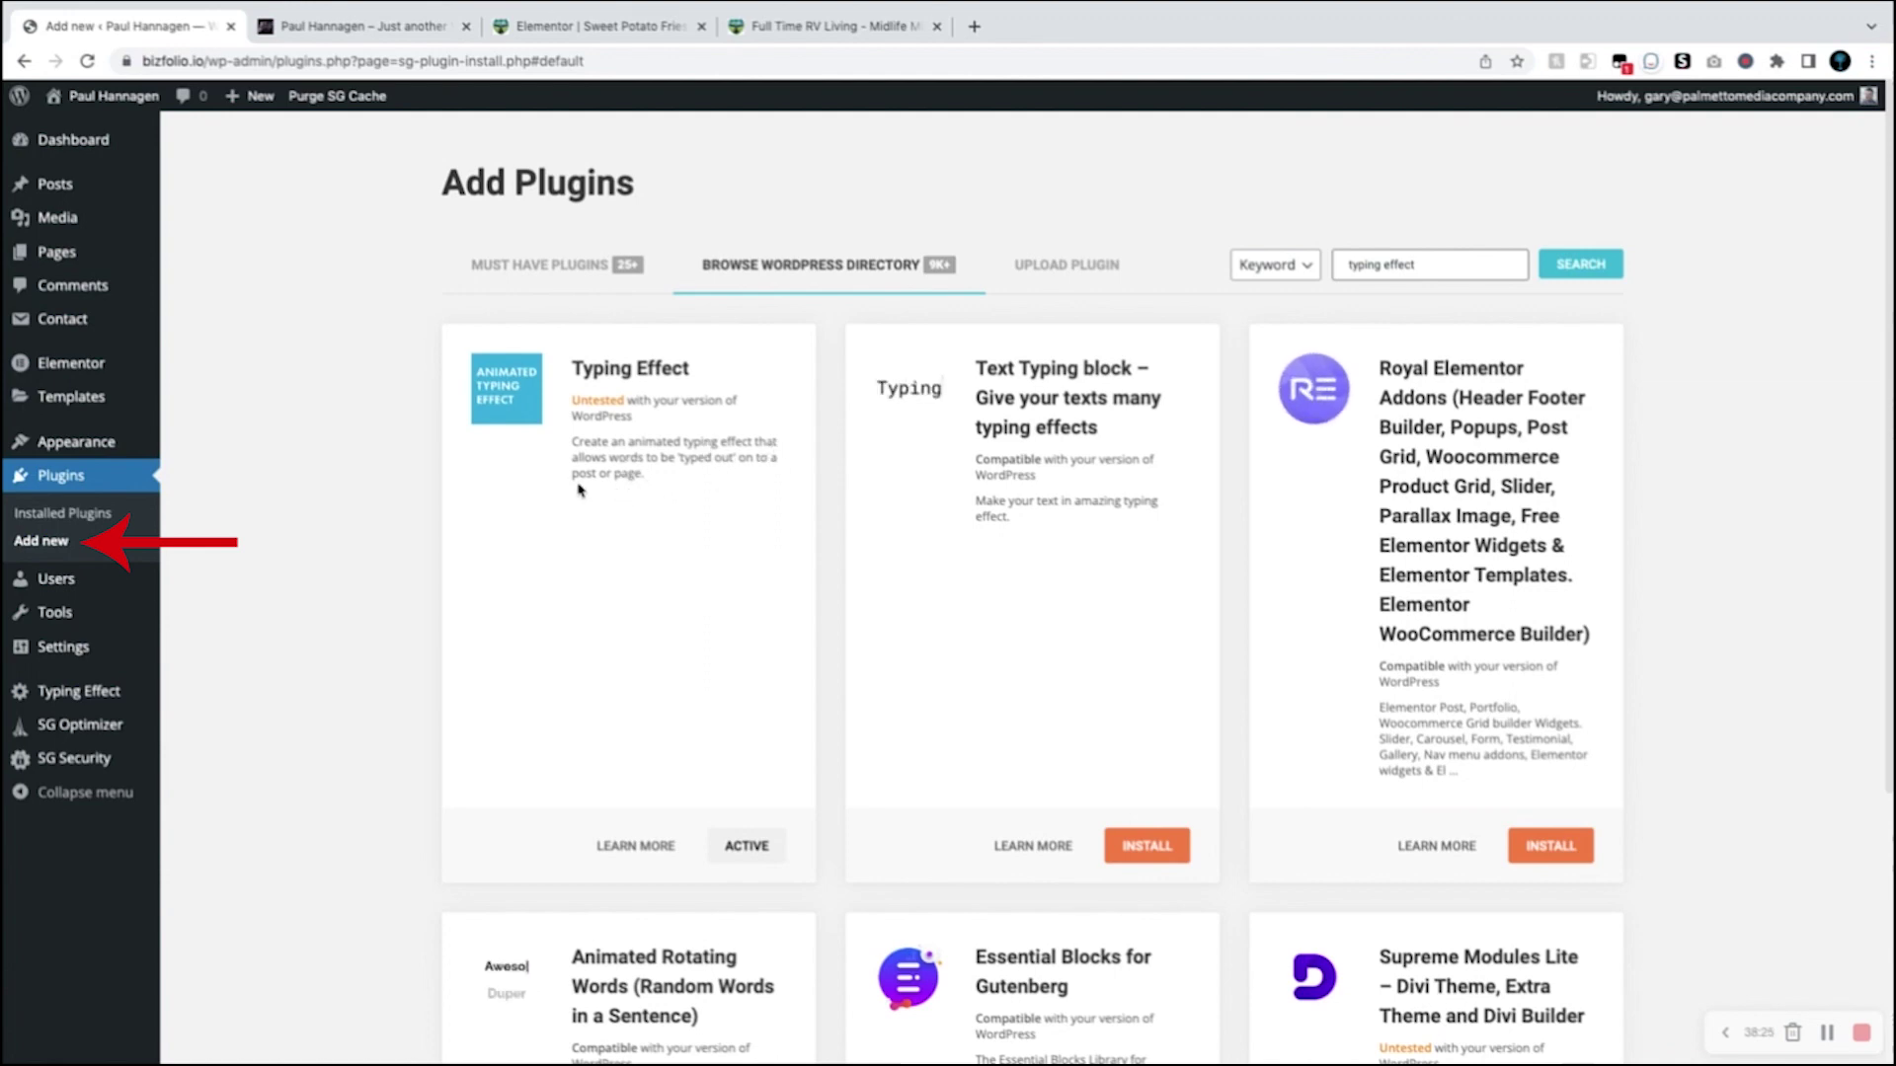
{"action": "scroll", "coordinate": [614, 491], "scroll_direction": "down", "scroll_amount": 1}
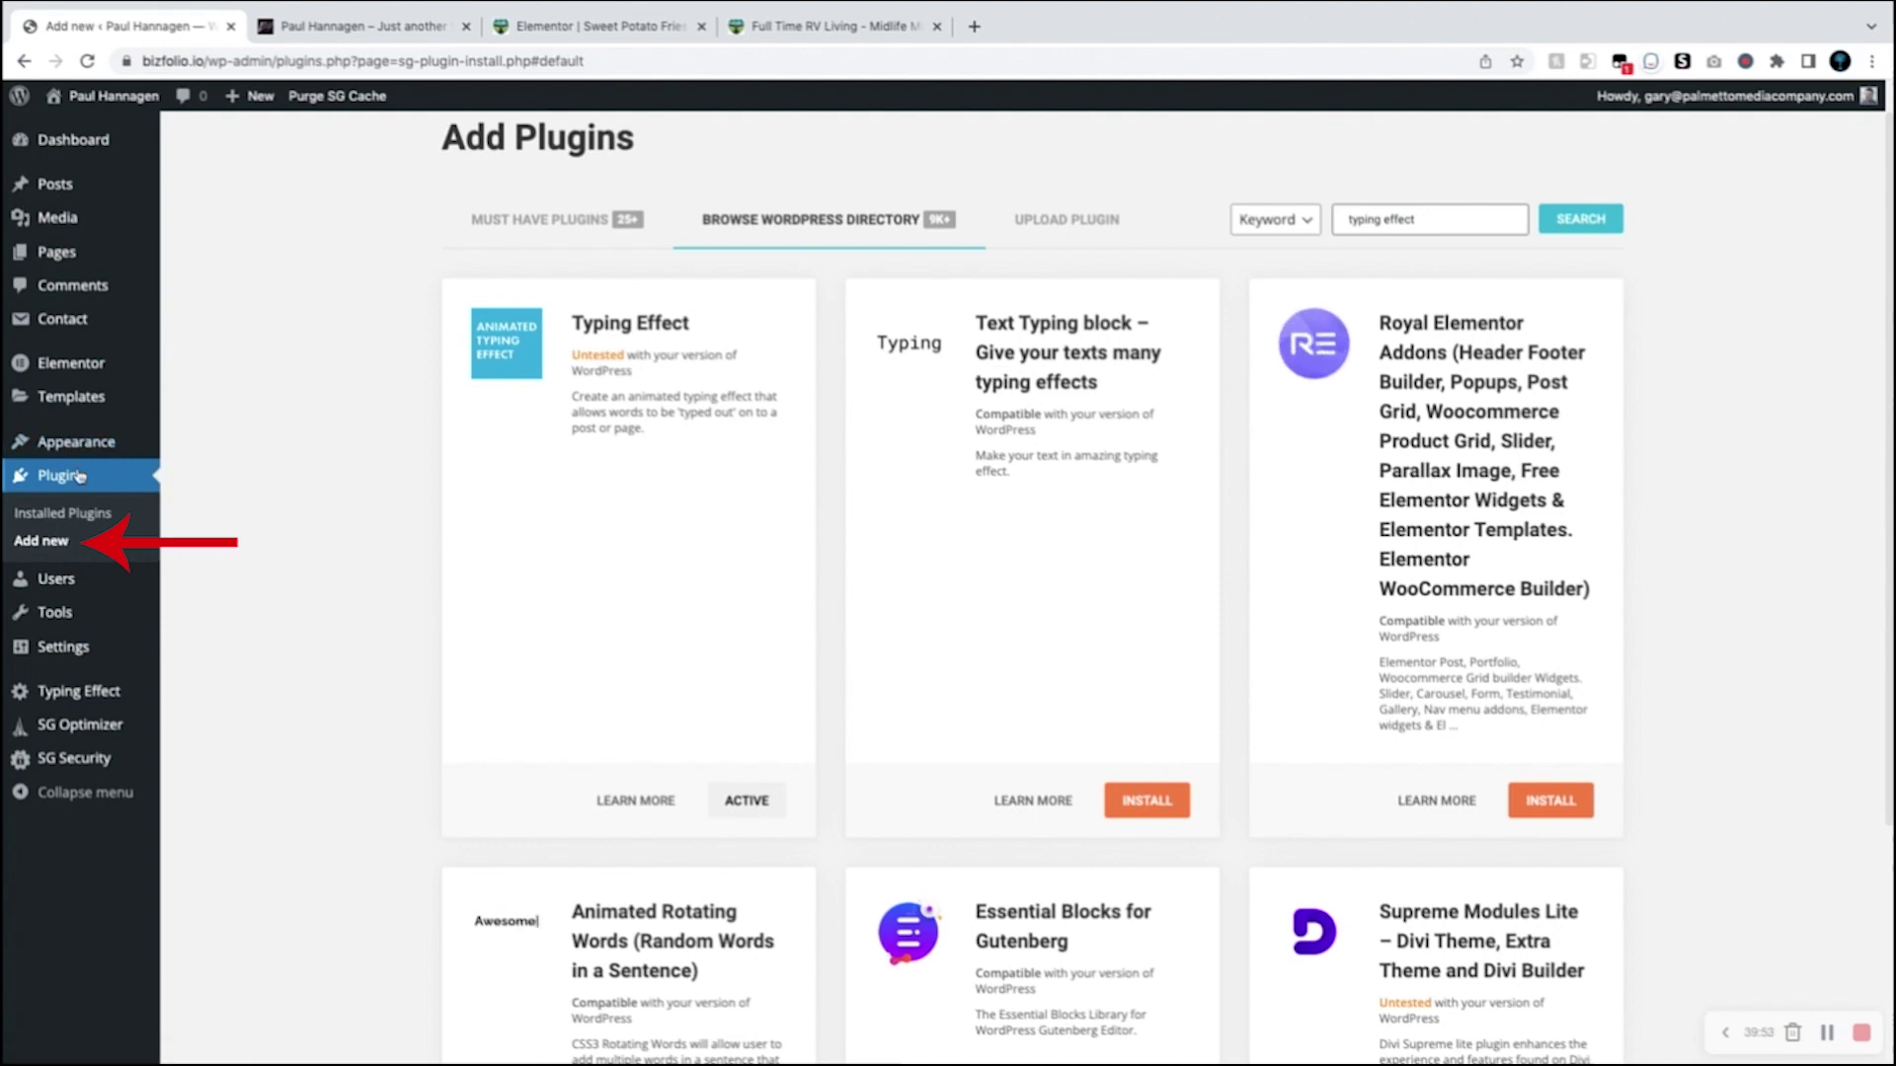
Step: View the list of all users, and look at the Work section of the live portfolio site before returning to the list
{"action": "mouse_move", "coordinate": [53, 579]}
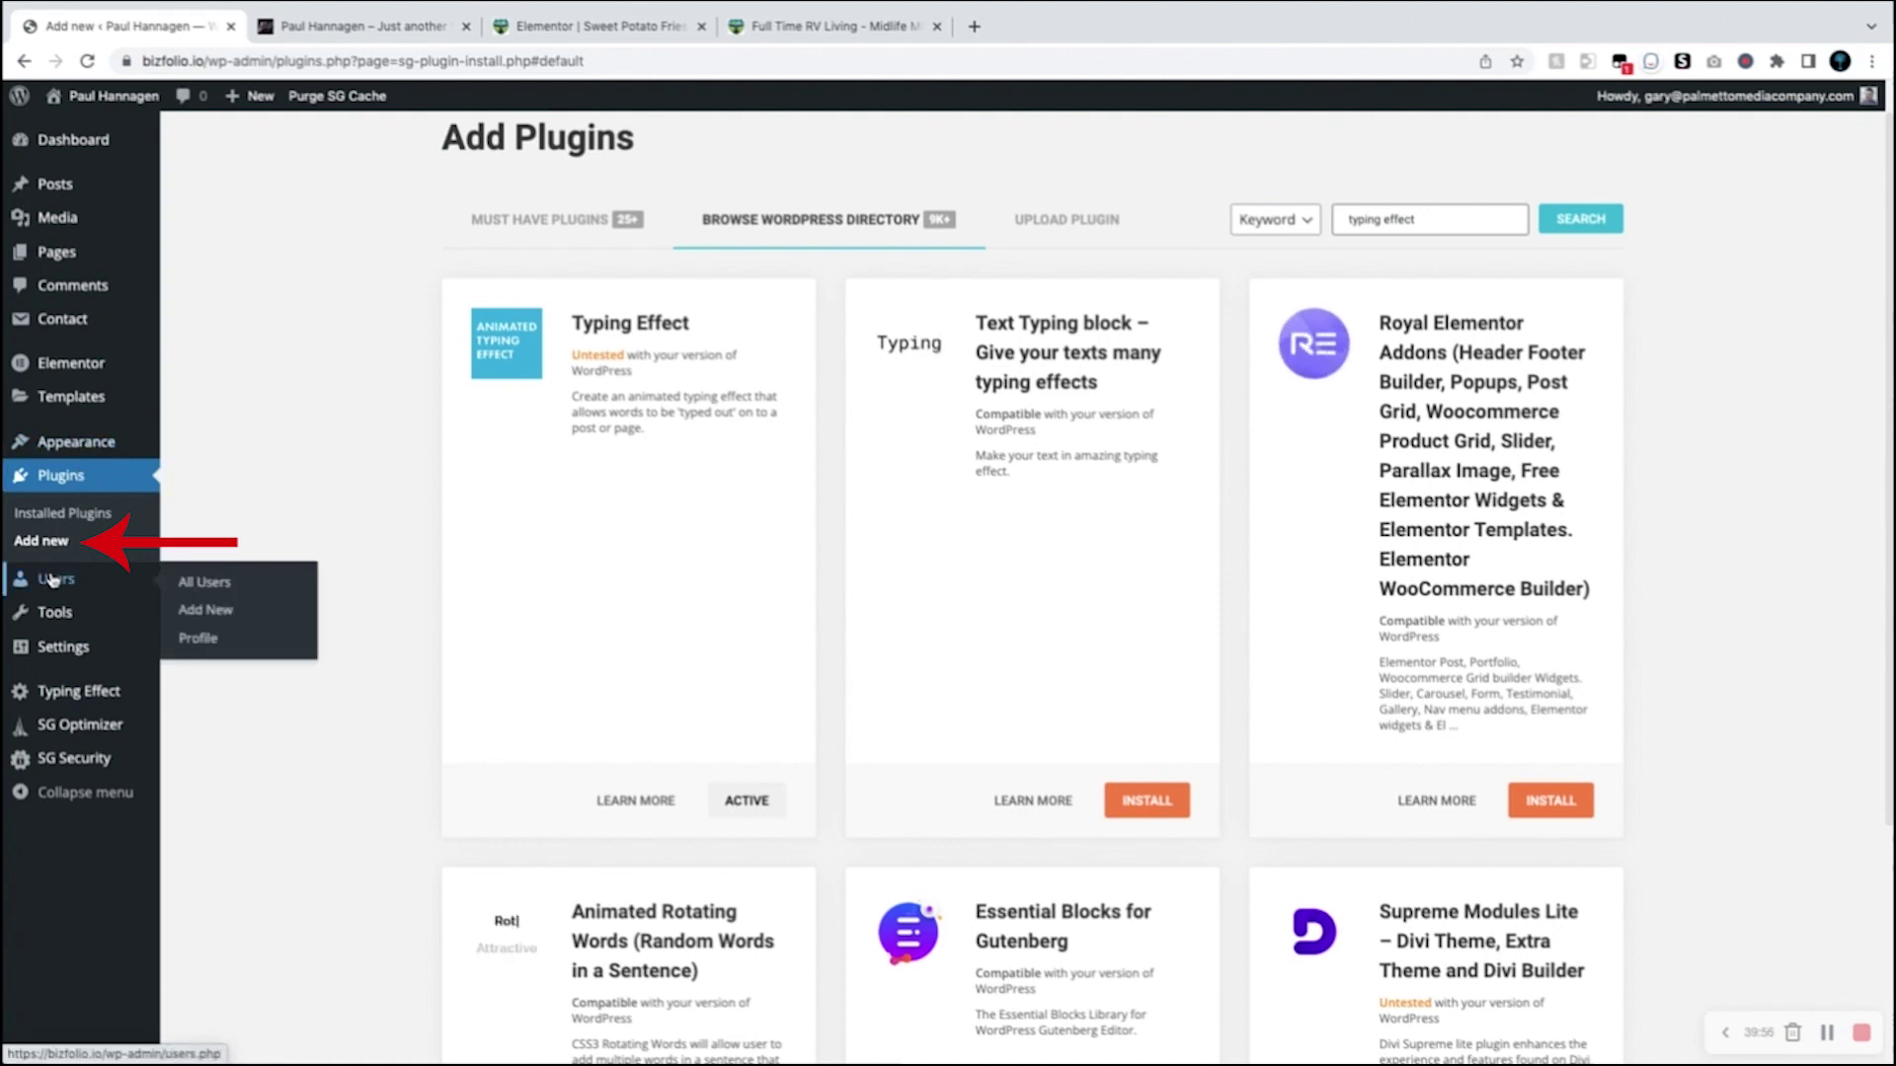
{"action": "left_click", "coordinate": [213, 593]}
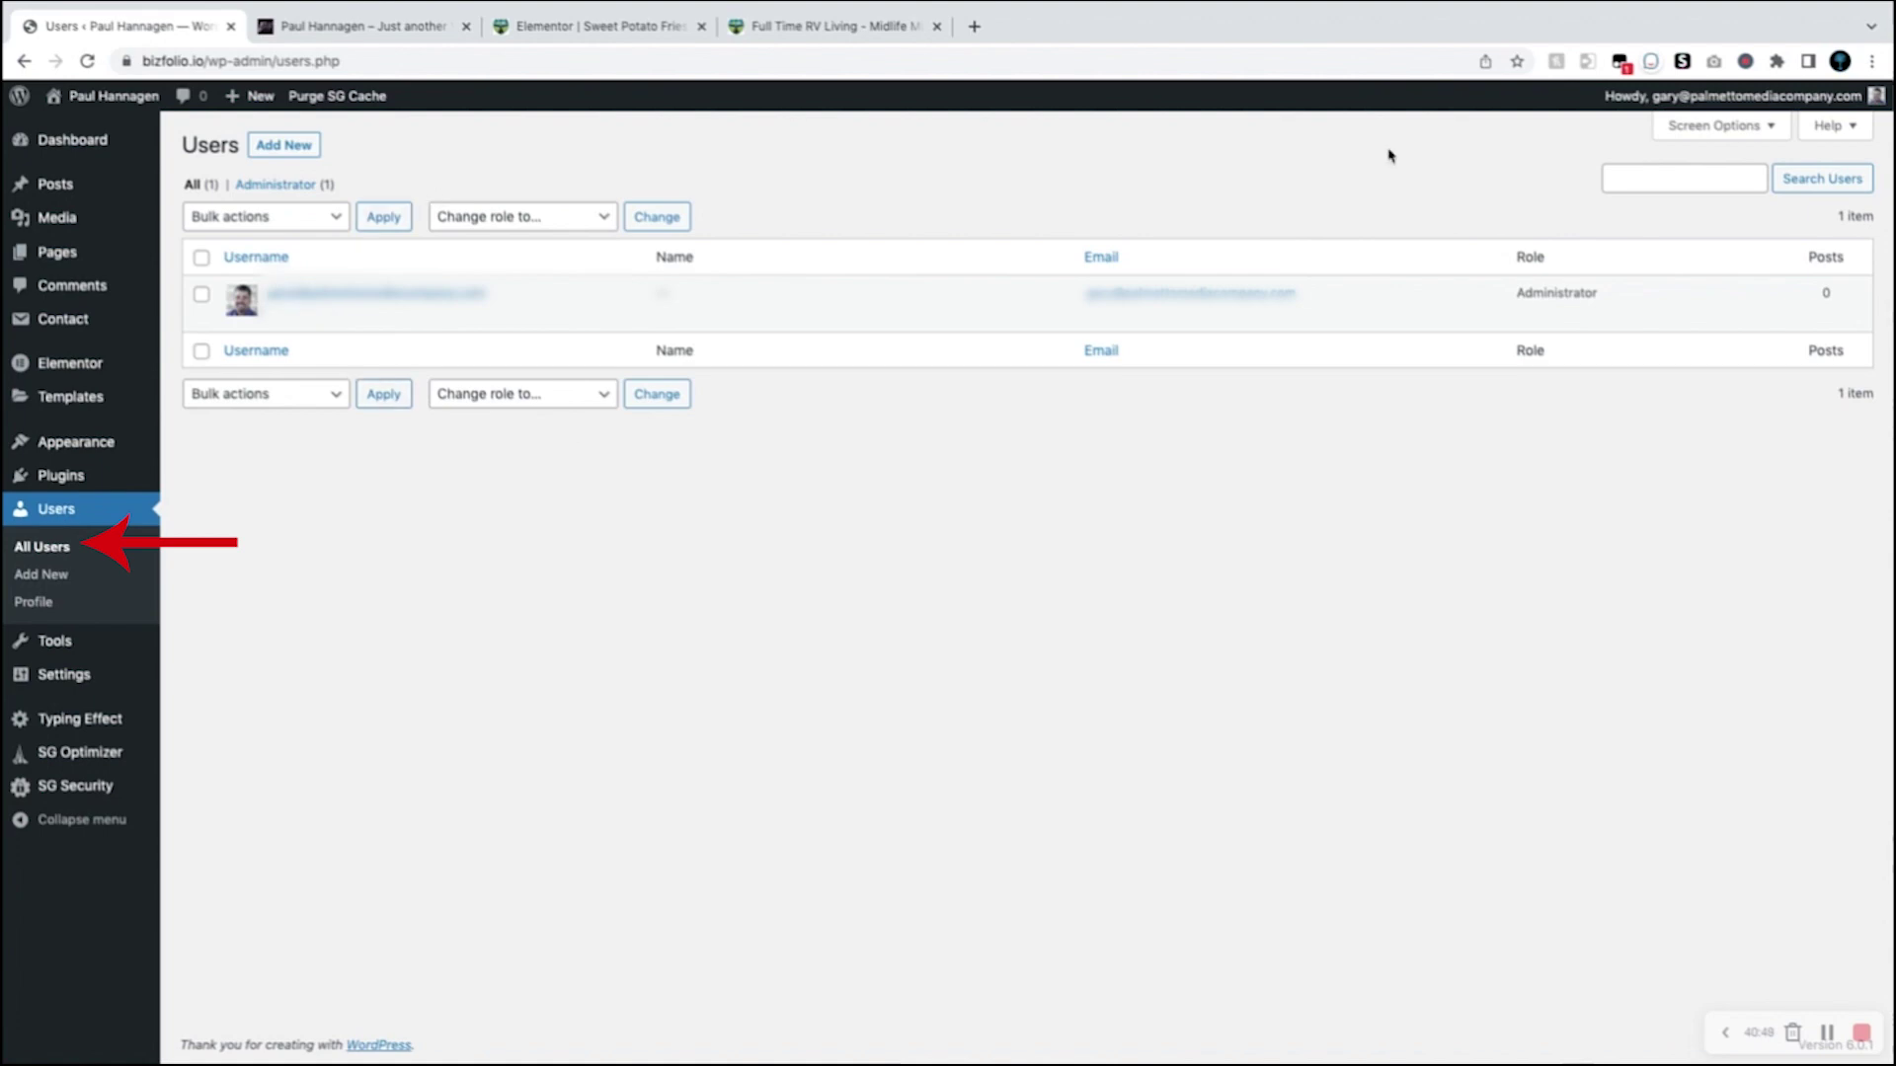
{"action": "left_click", "coordinate": [371, 28]}
{"action": "scroll", "coordinate": [656, 415], "scroll_direction": "down", "scroll_amount": 15}
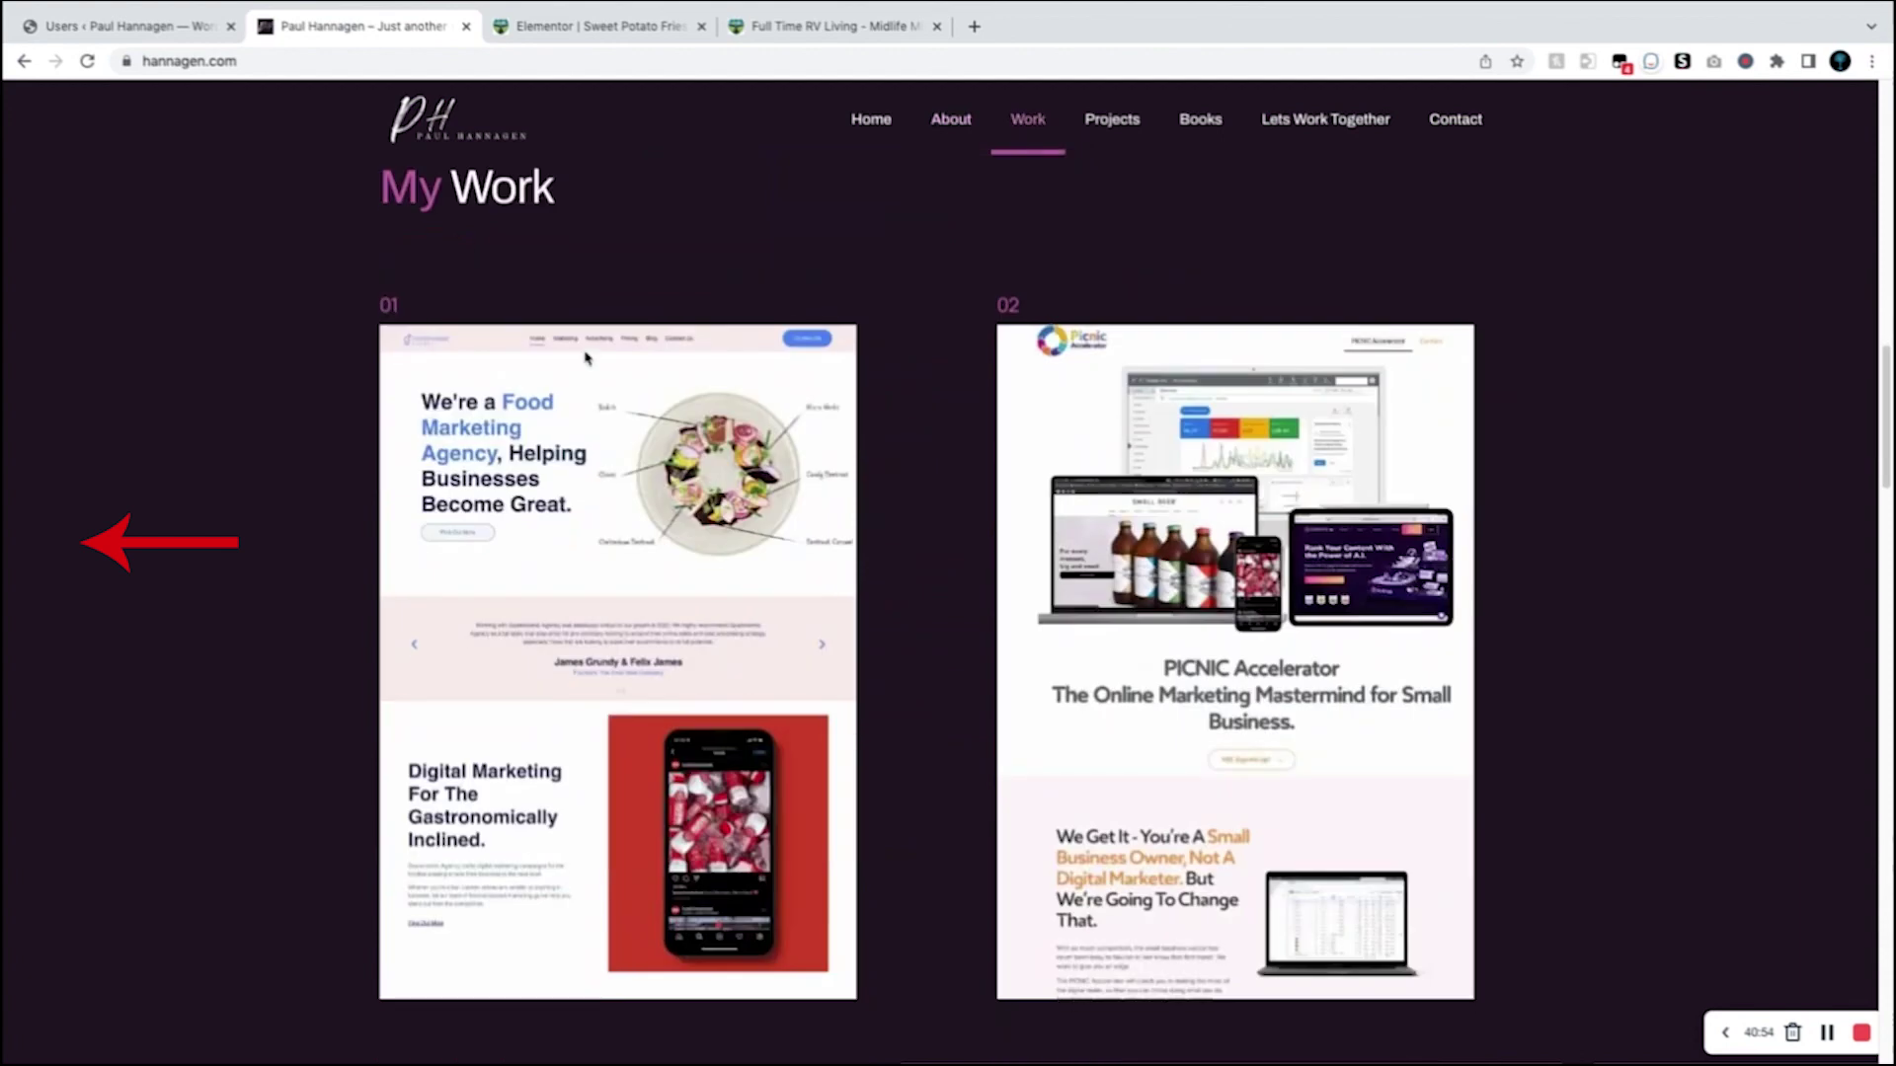
{"action": "left_click", "coordinate": [141, 26]}
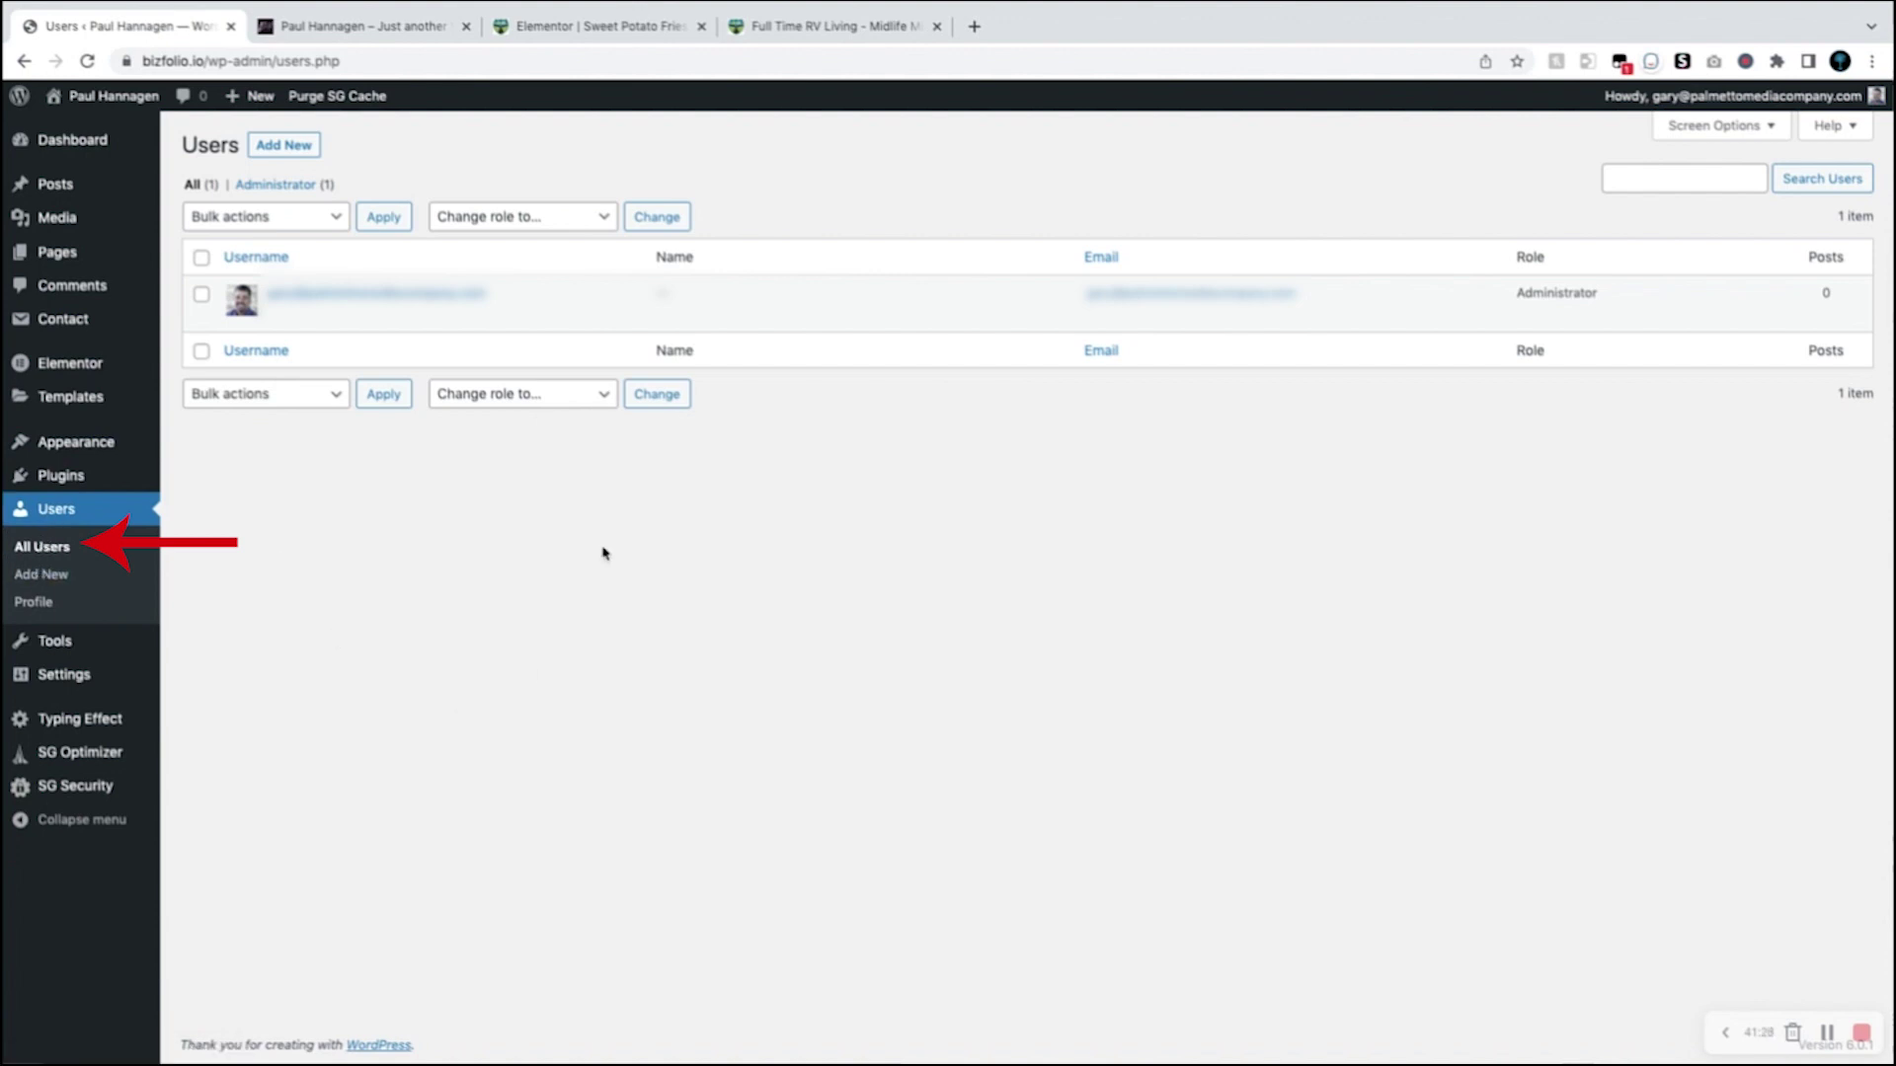
Step: Open the form for adding a new user and examine the roles that can be assigned
{"action": "left_click", "coordinate": [283, 147]}
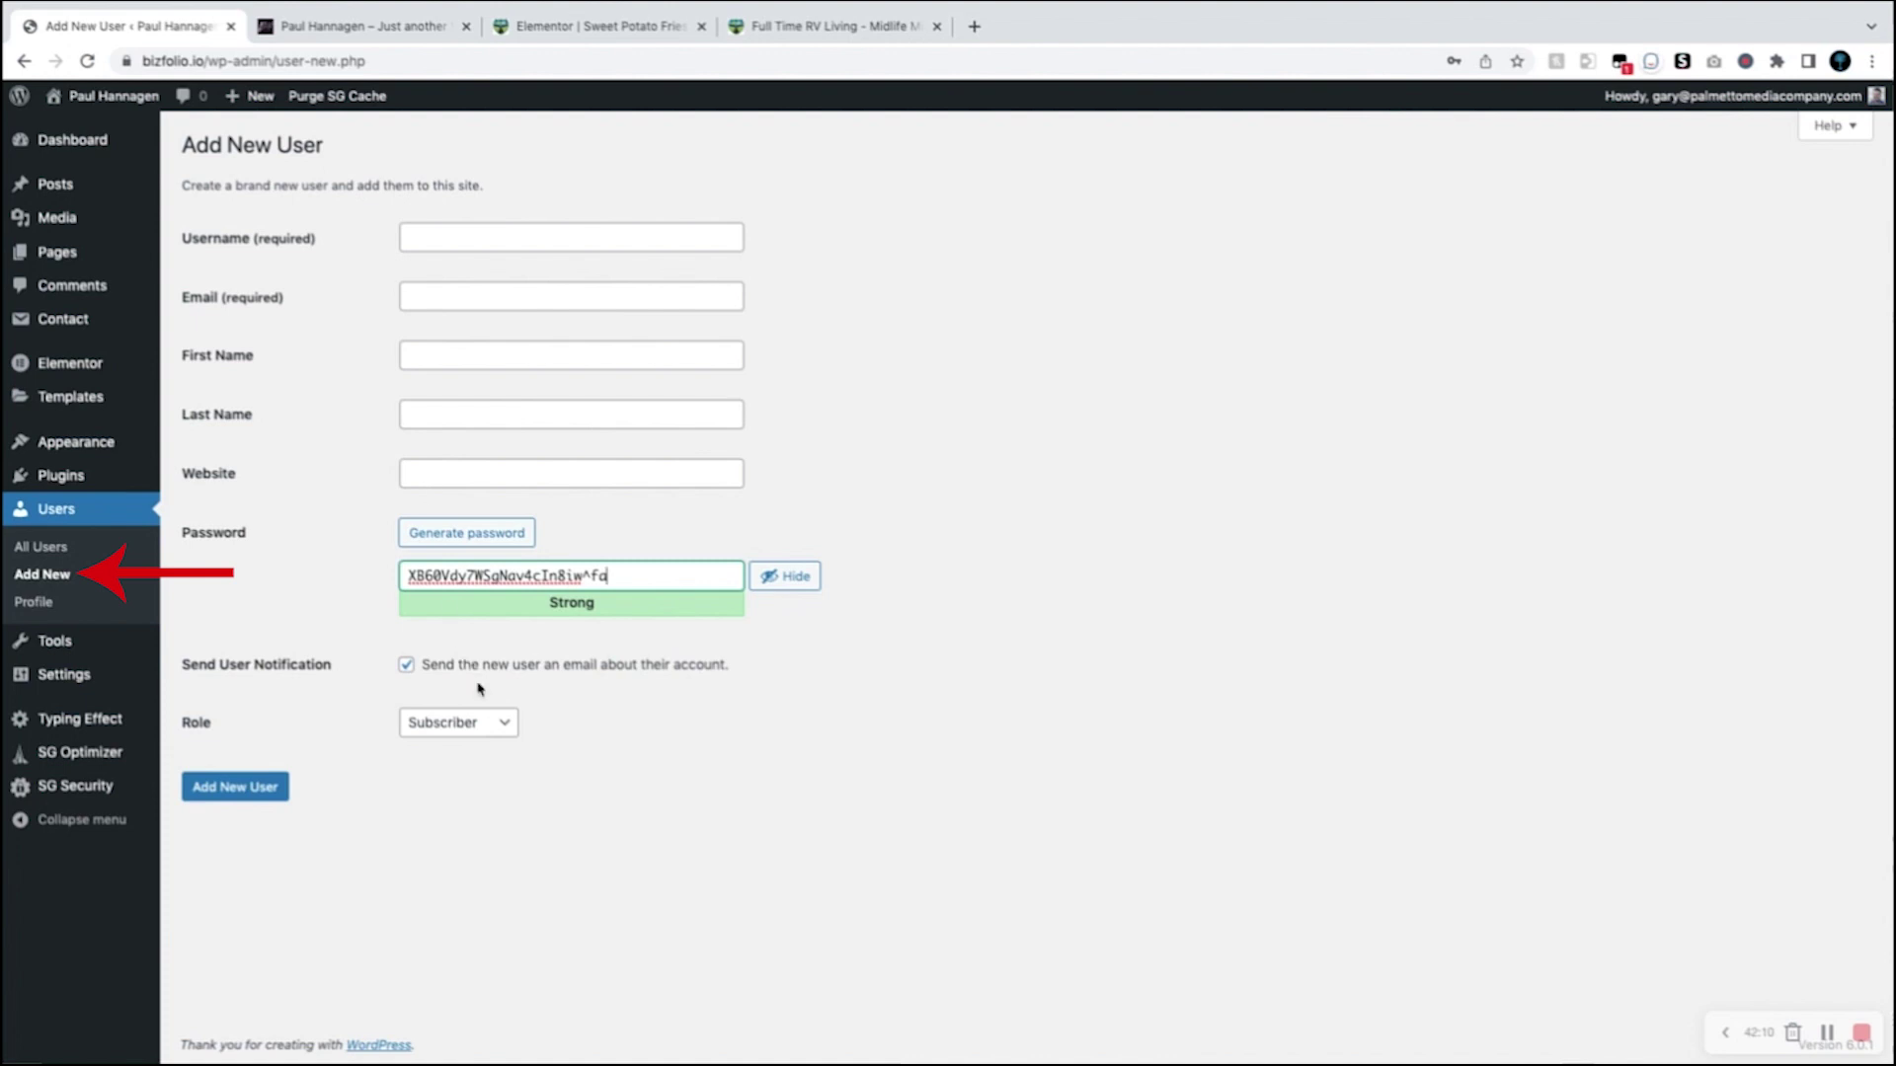
{"action": "left_click", "coordinate": [497, 725]}
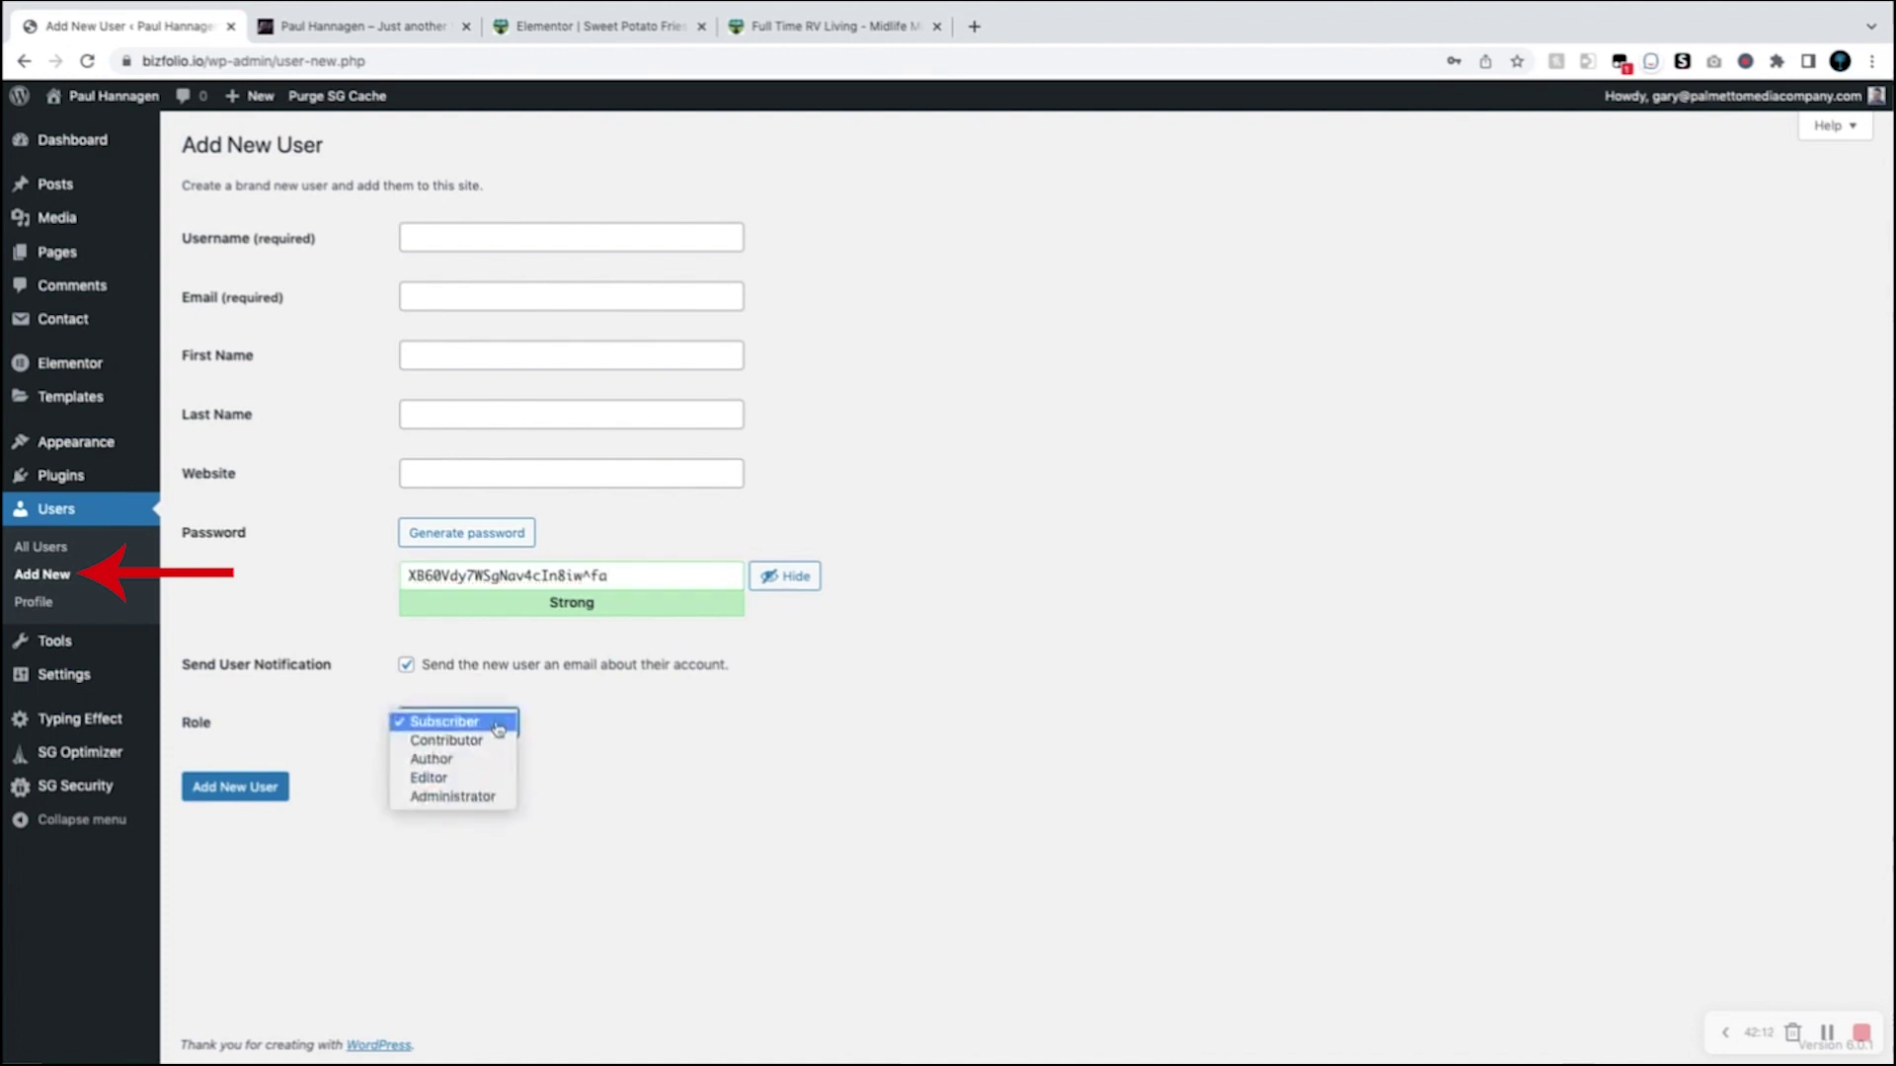
{"action": "left_click", "coordinate": [499, 728]}
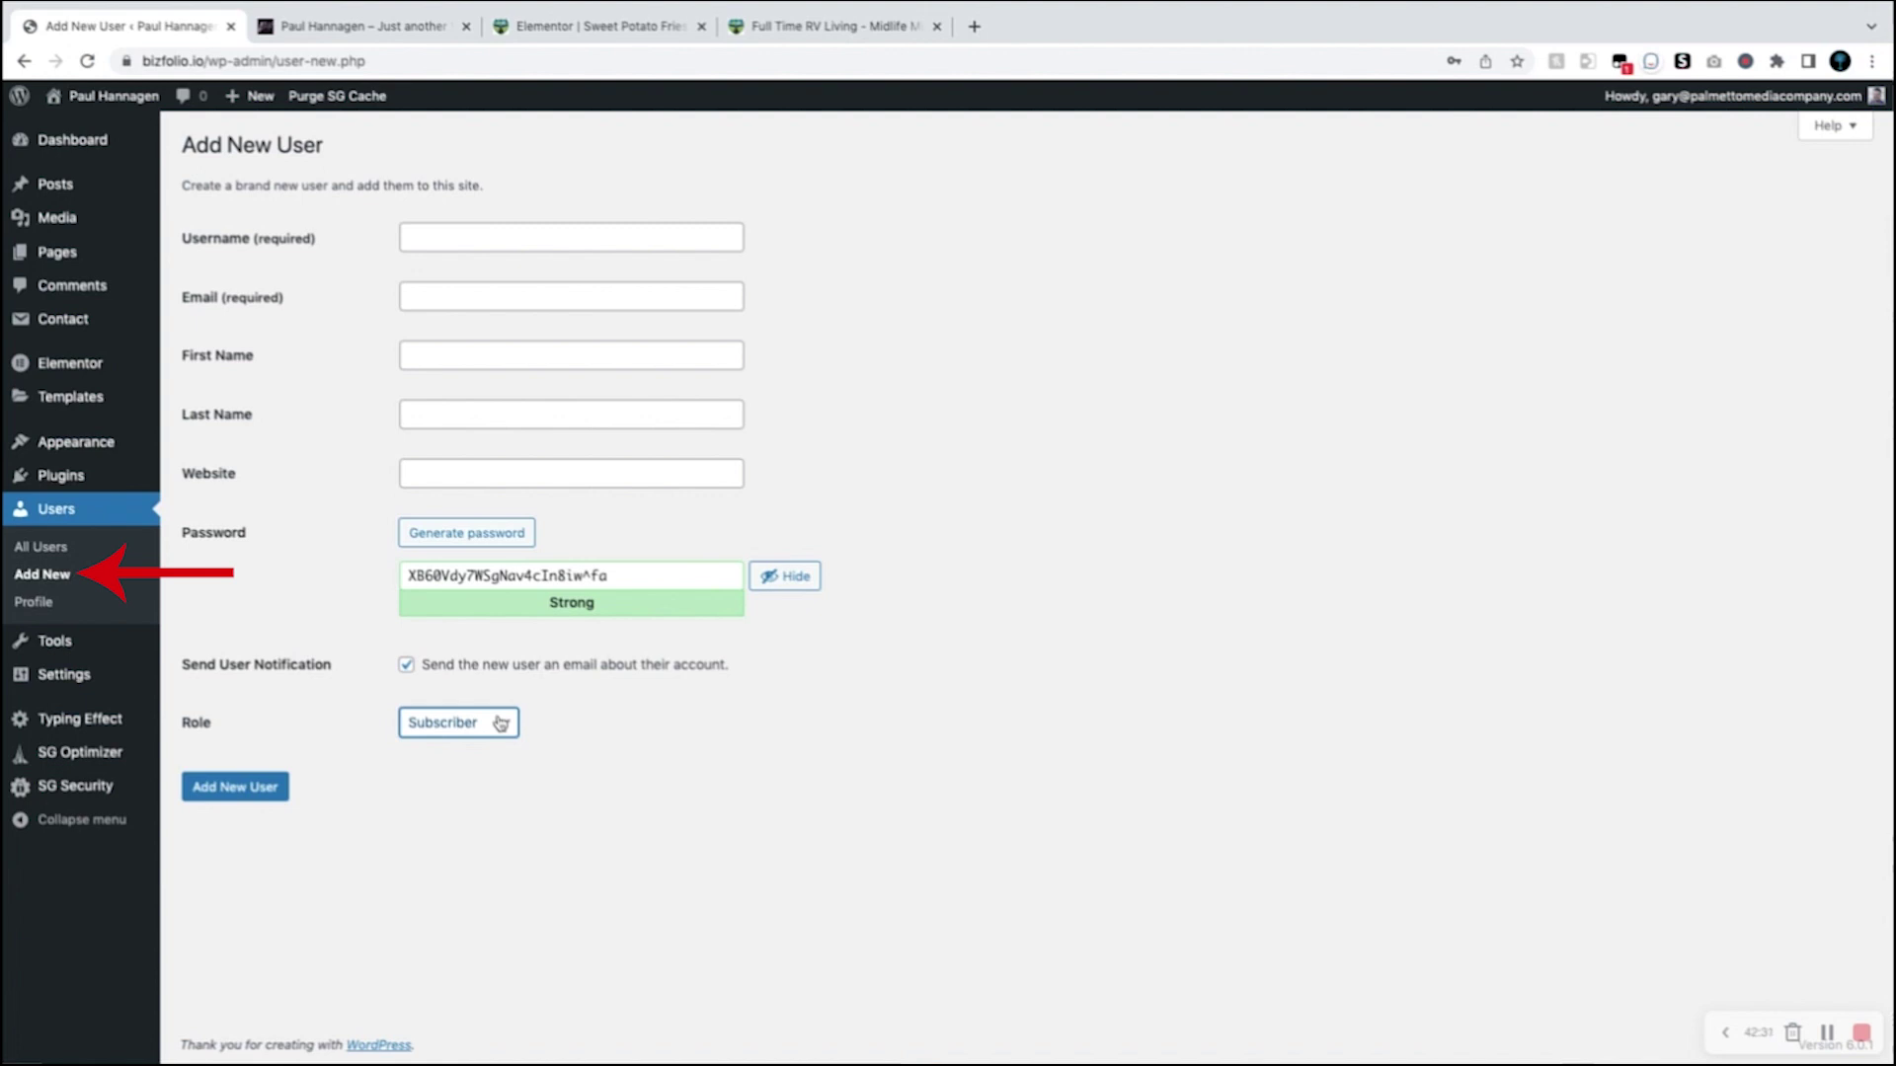
{"action": "left_click", "coordinate": [498, 722]}
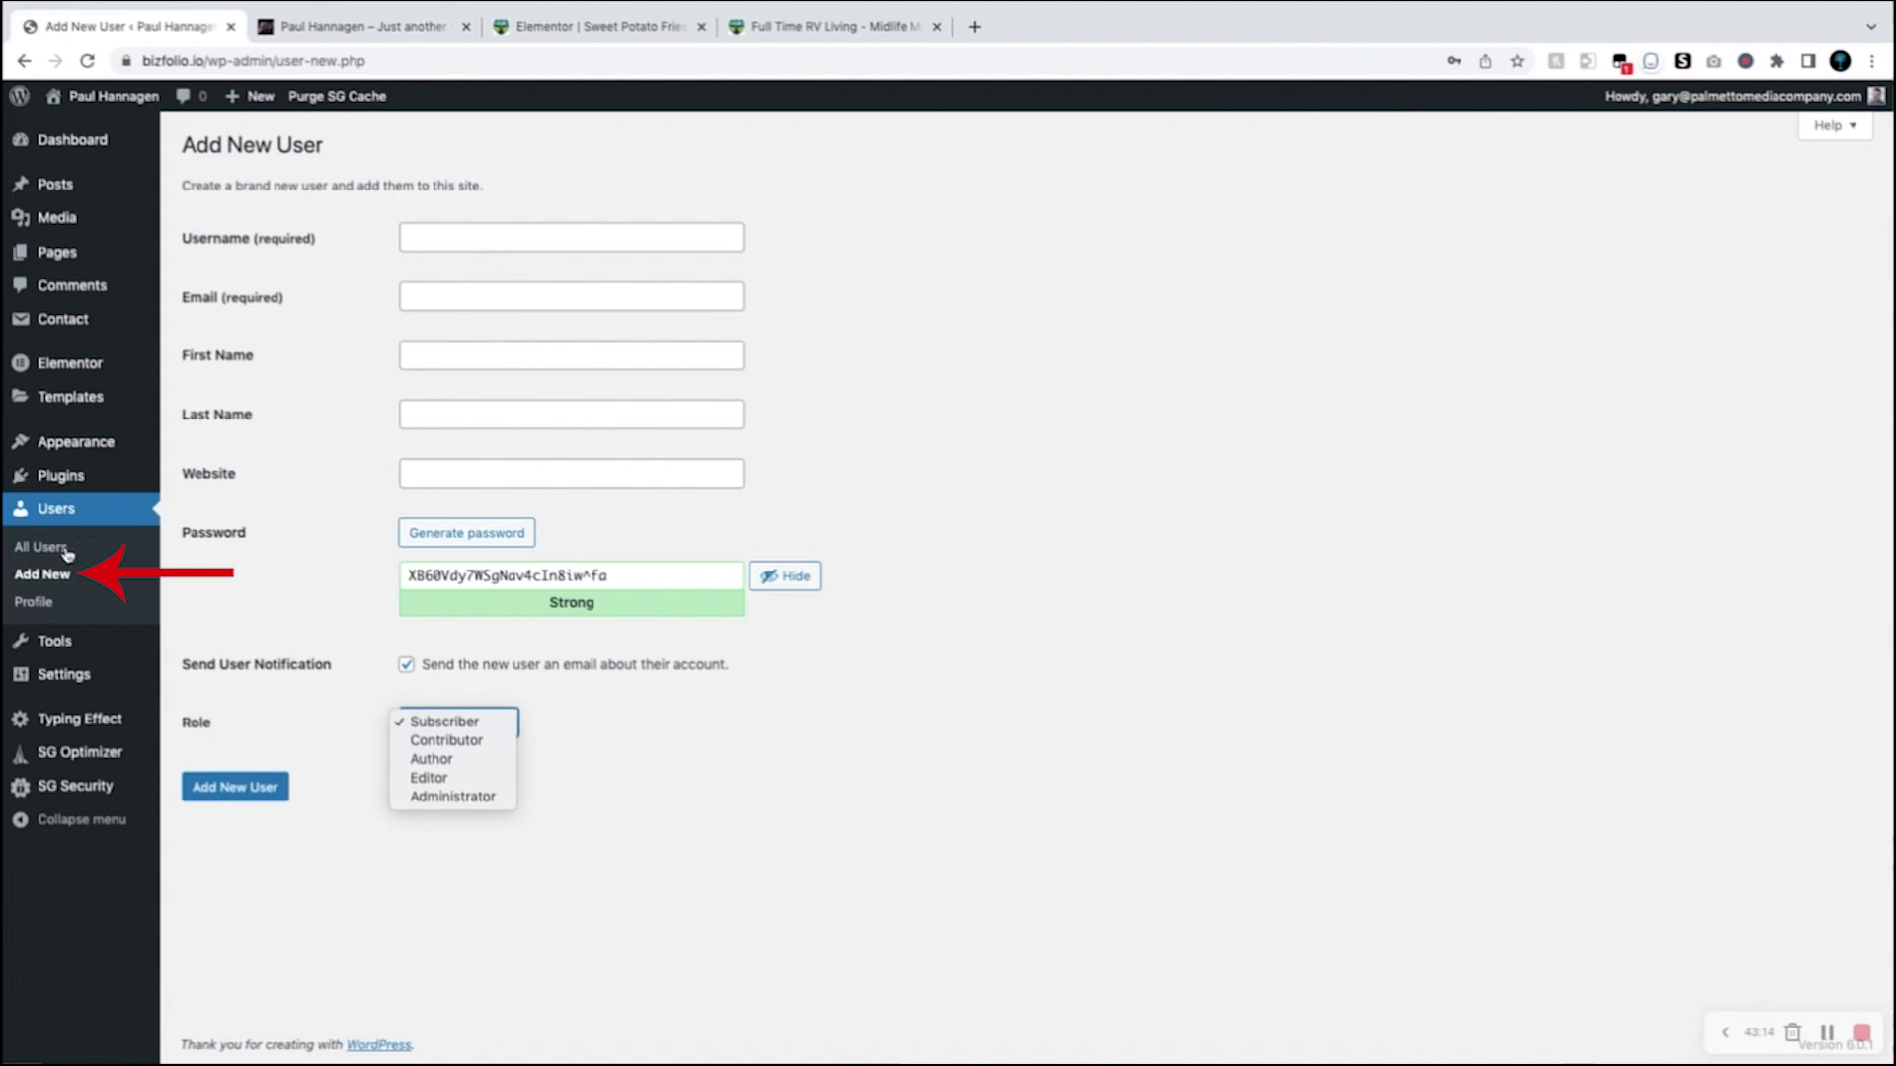
Step: Leave the new user form, view the available tools and open the Site Health status
{"action": "left_click", "coordinate": [57, 645]}
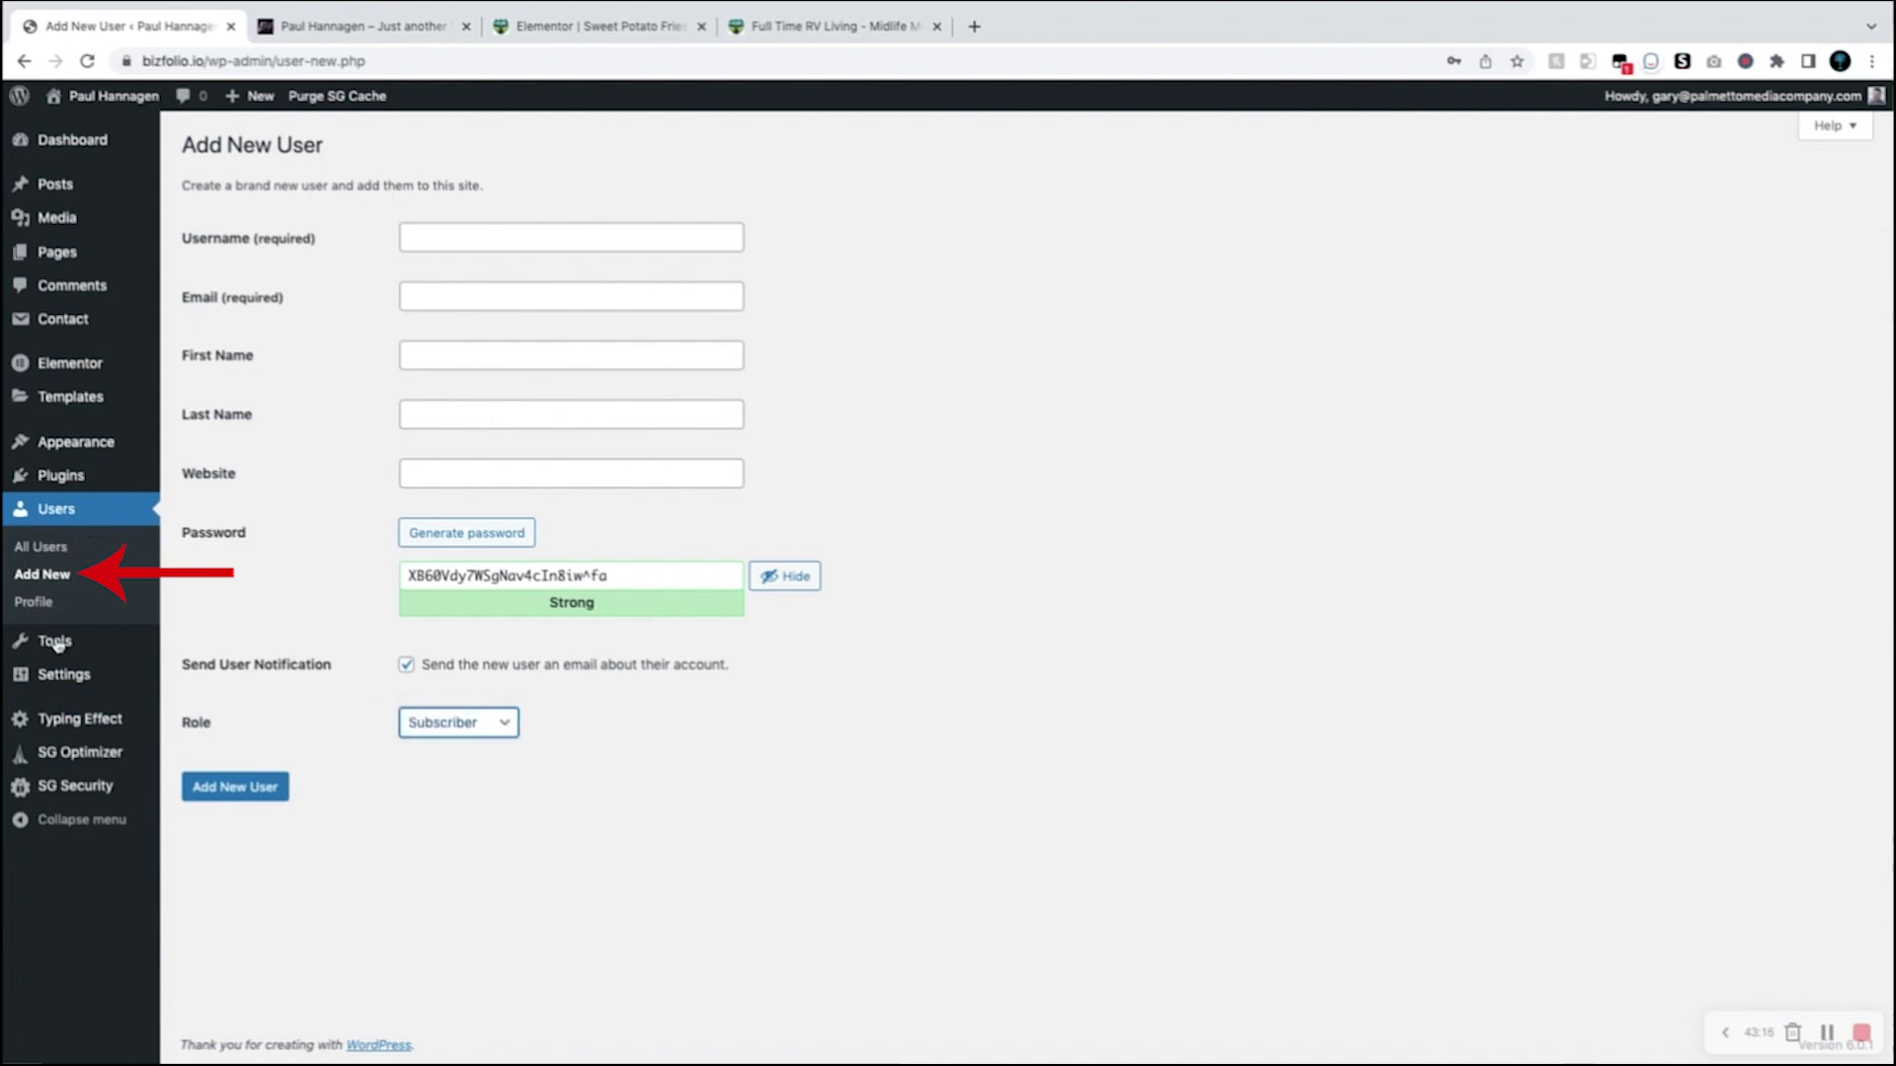
{"action": "left_click", "coordinate": [57, 645]}
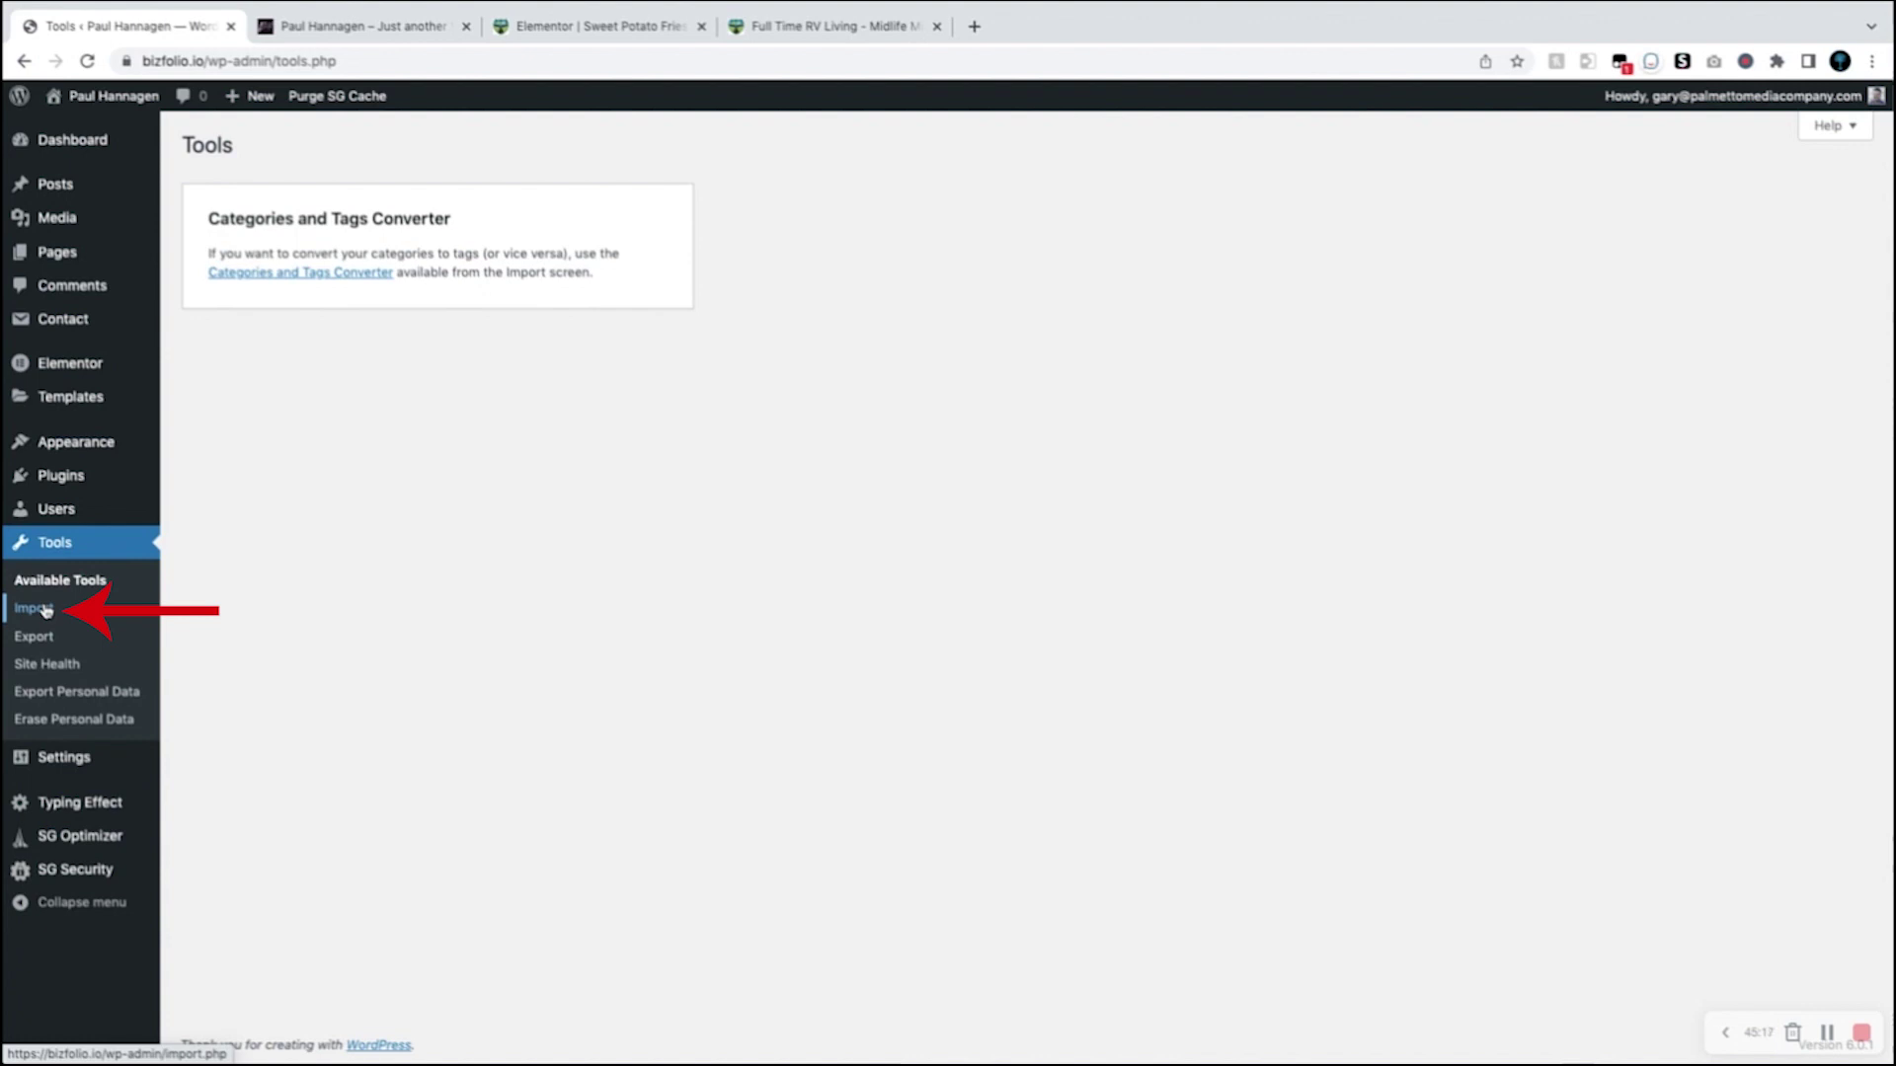
{"action": "left_click", "coordinate": [48, 665]}
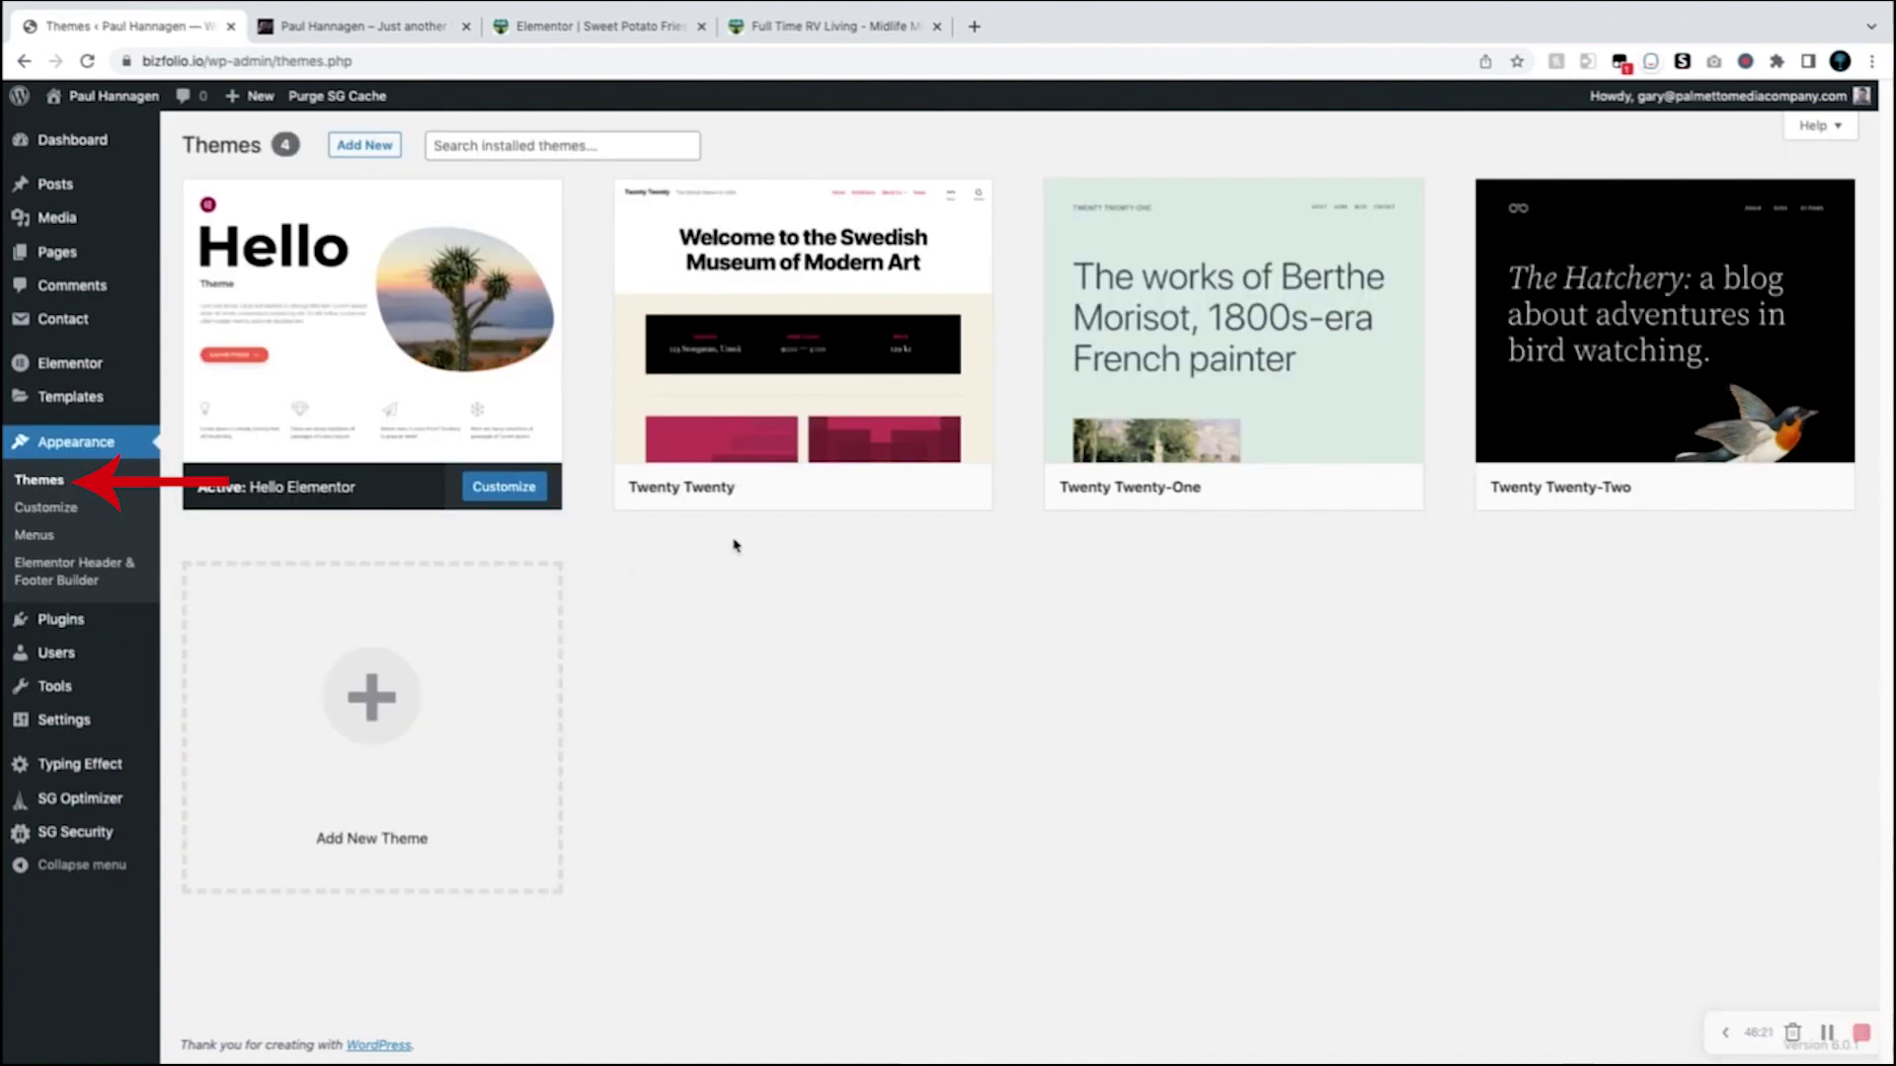
Step: Delete the inactive Twenty Twenty-Two theme from the installed themes
{"action": "left_click", "coordinate": [1713, 362]}
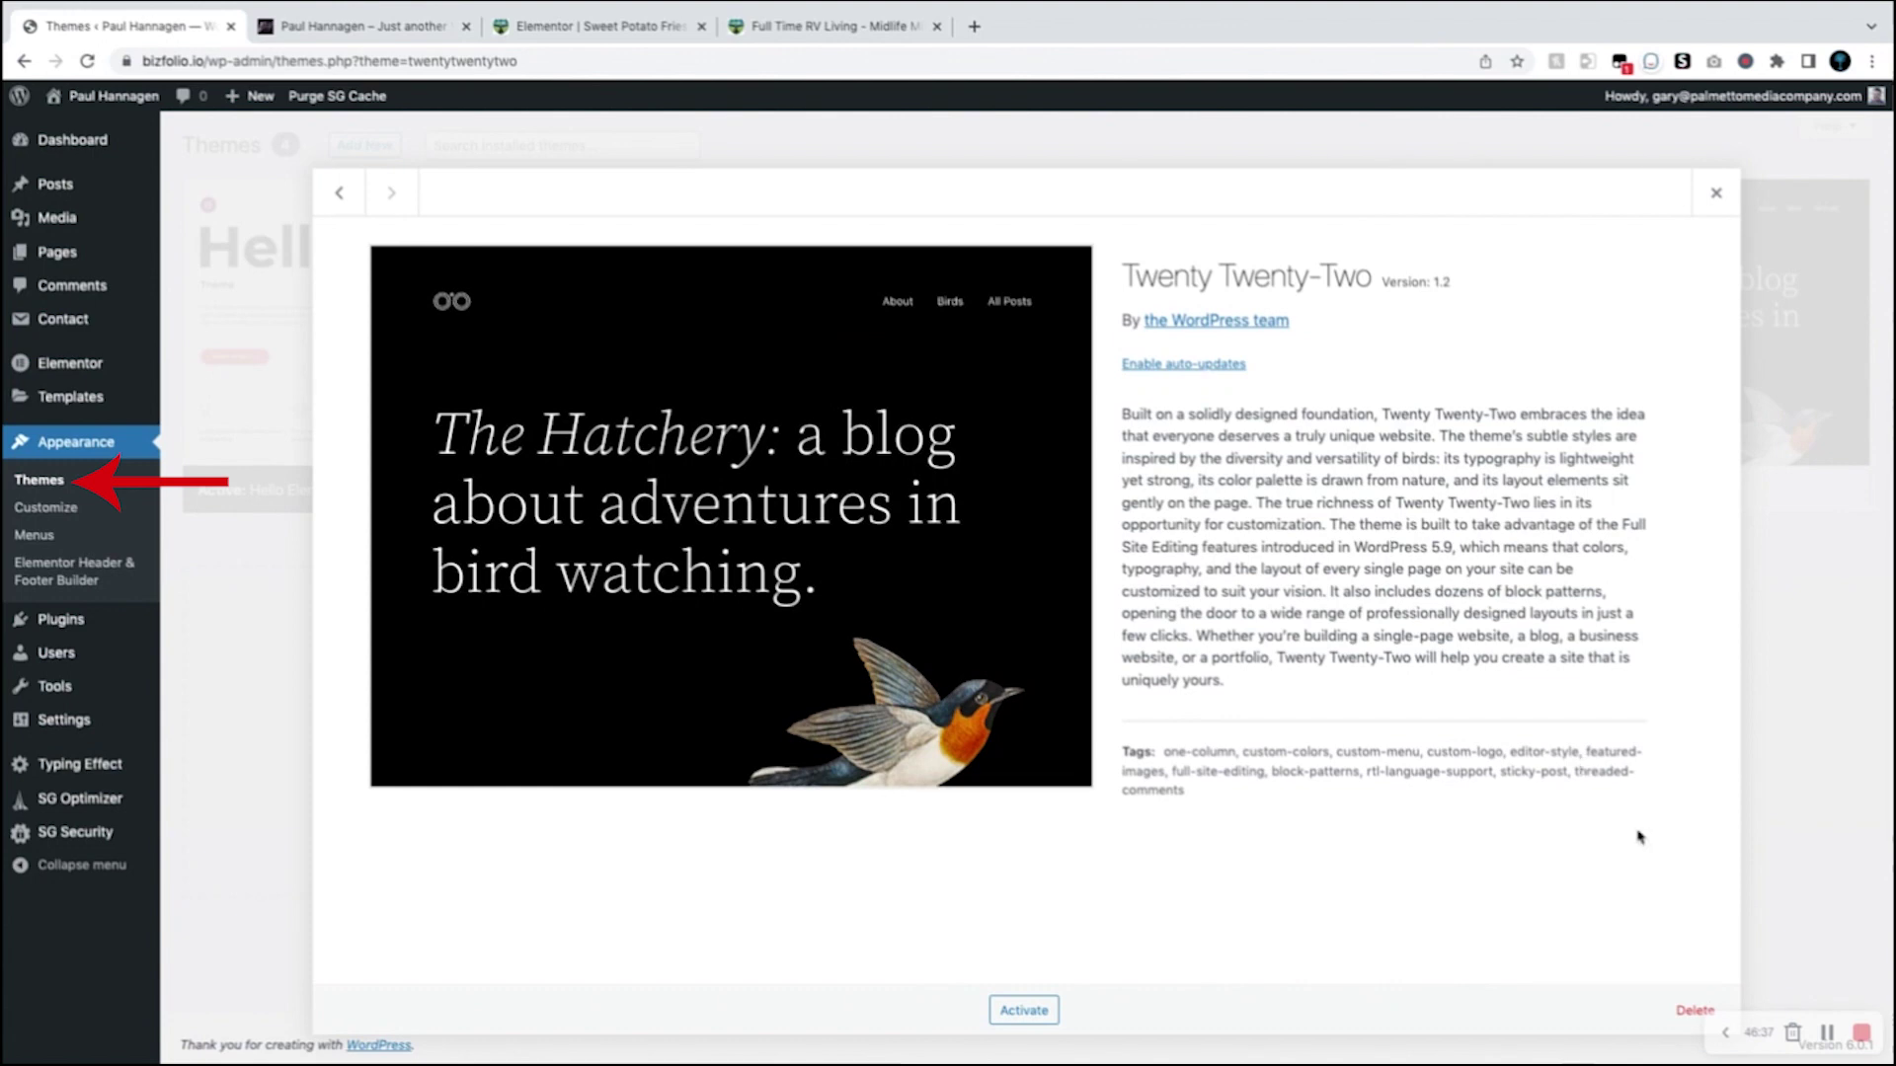
{"action": "left_click", "coordinate": [1692, 1012]}
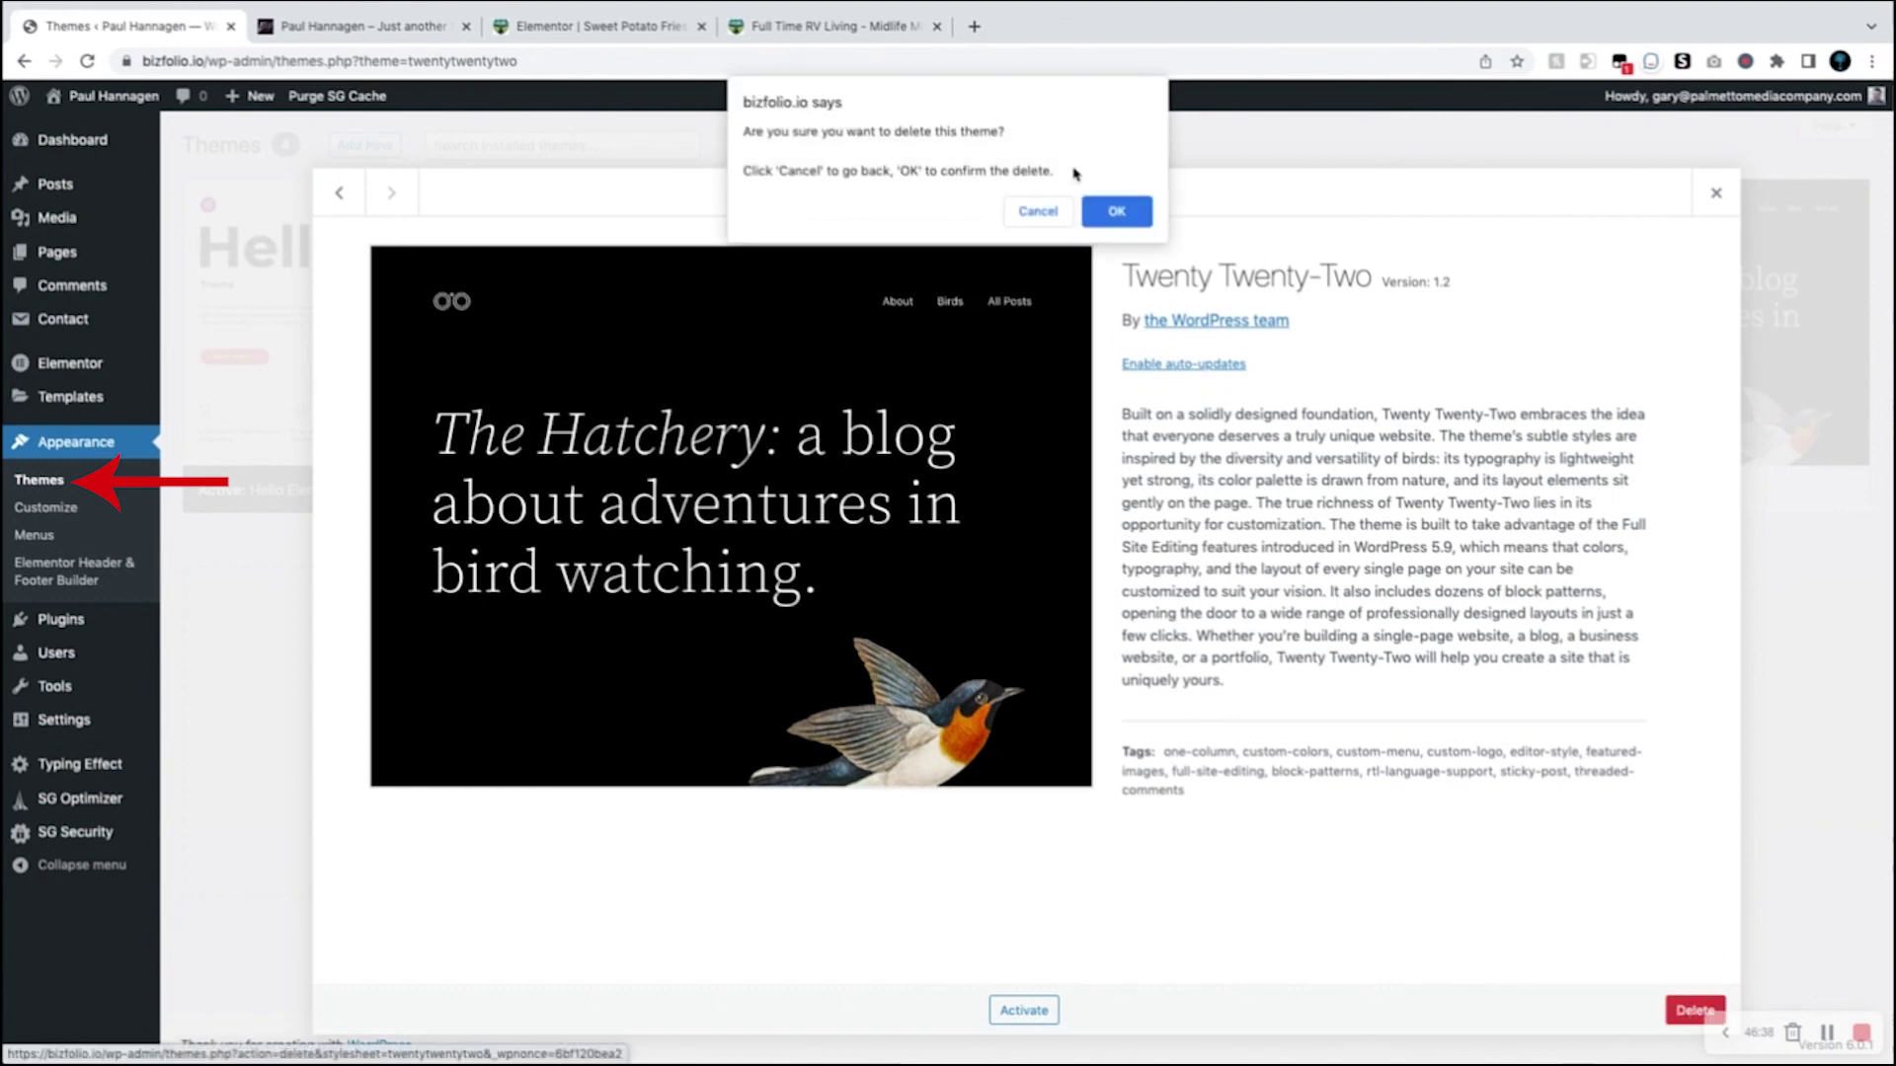
{"action": "left_click", "coordinate": [1107, 206]}
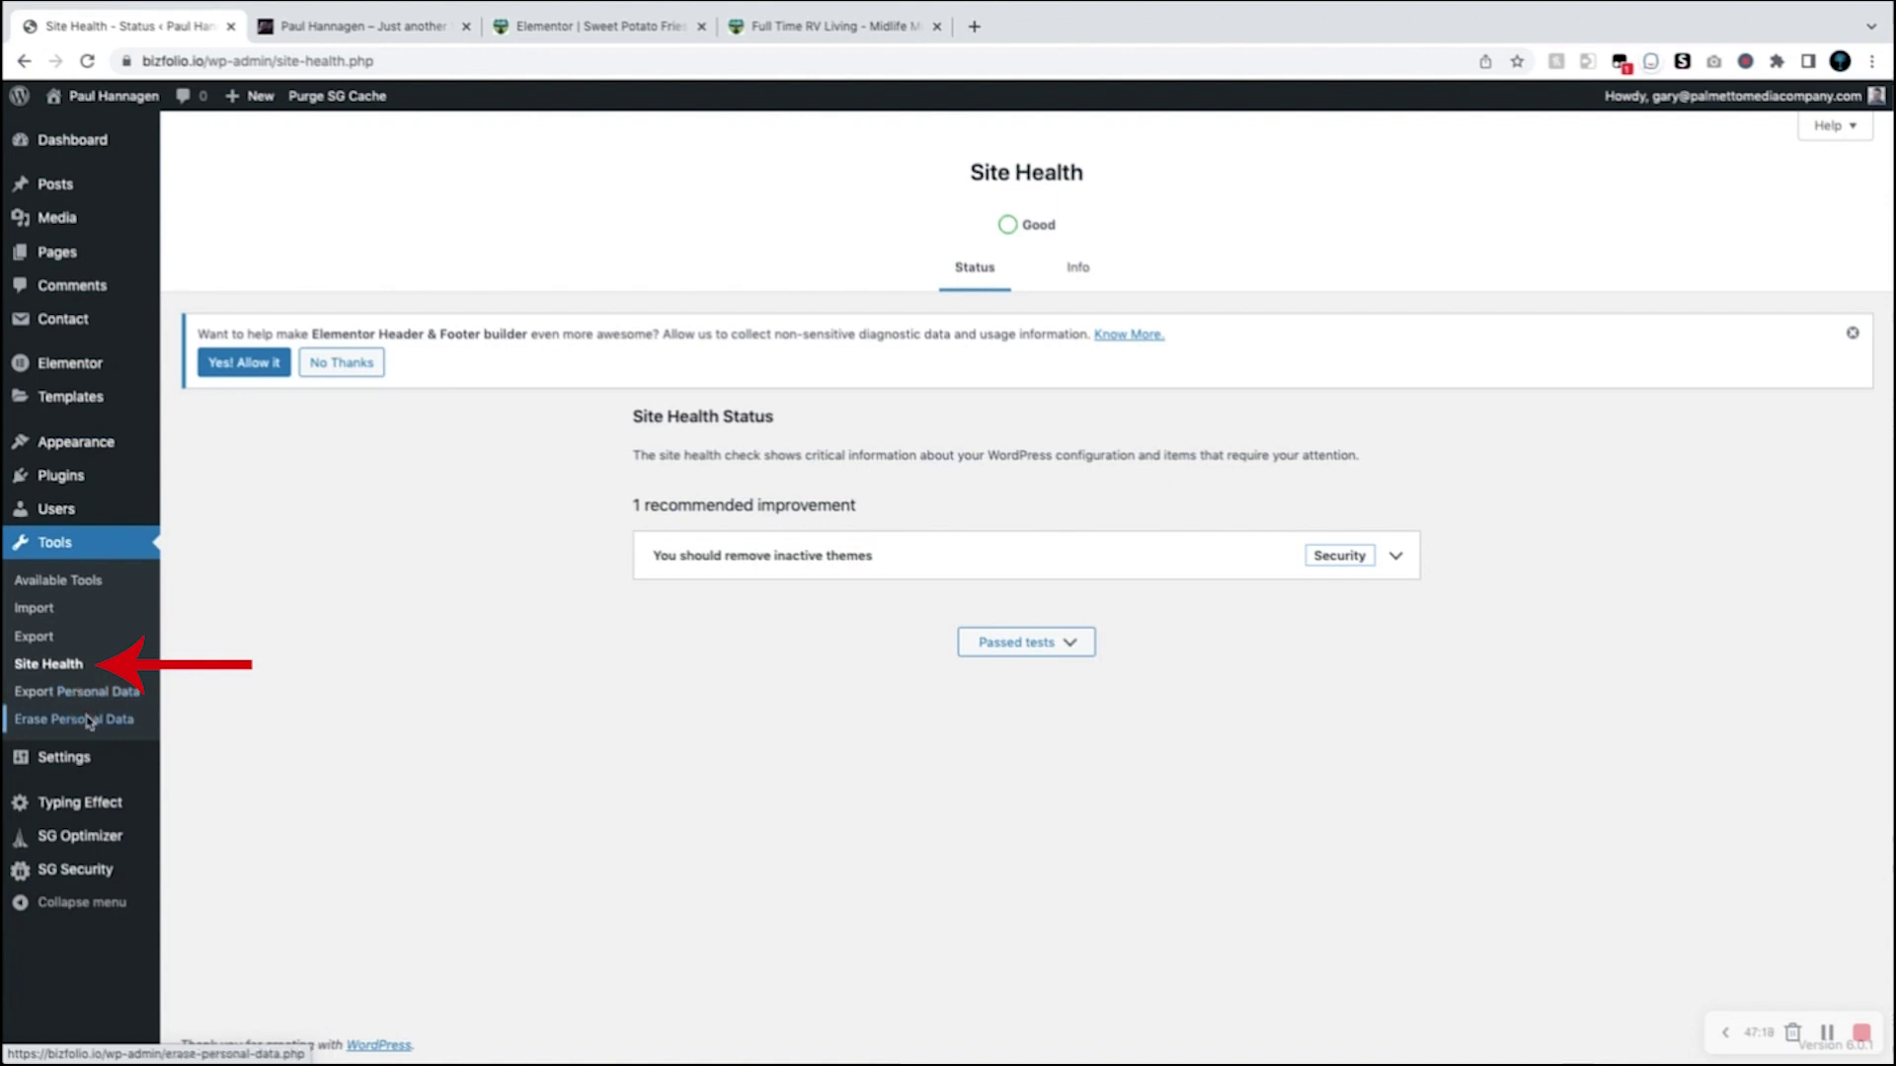
Step: View the Erase Personal Data tool, and examine the site's General settings
{"action": "left_click", "coordinate": [89, 720]}
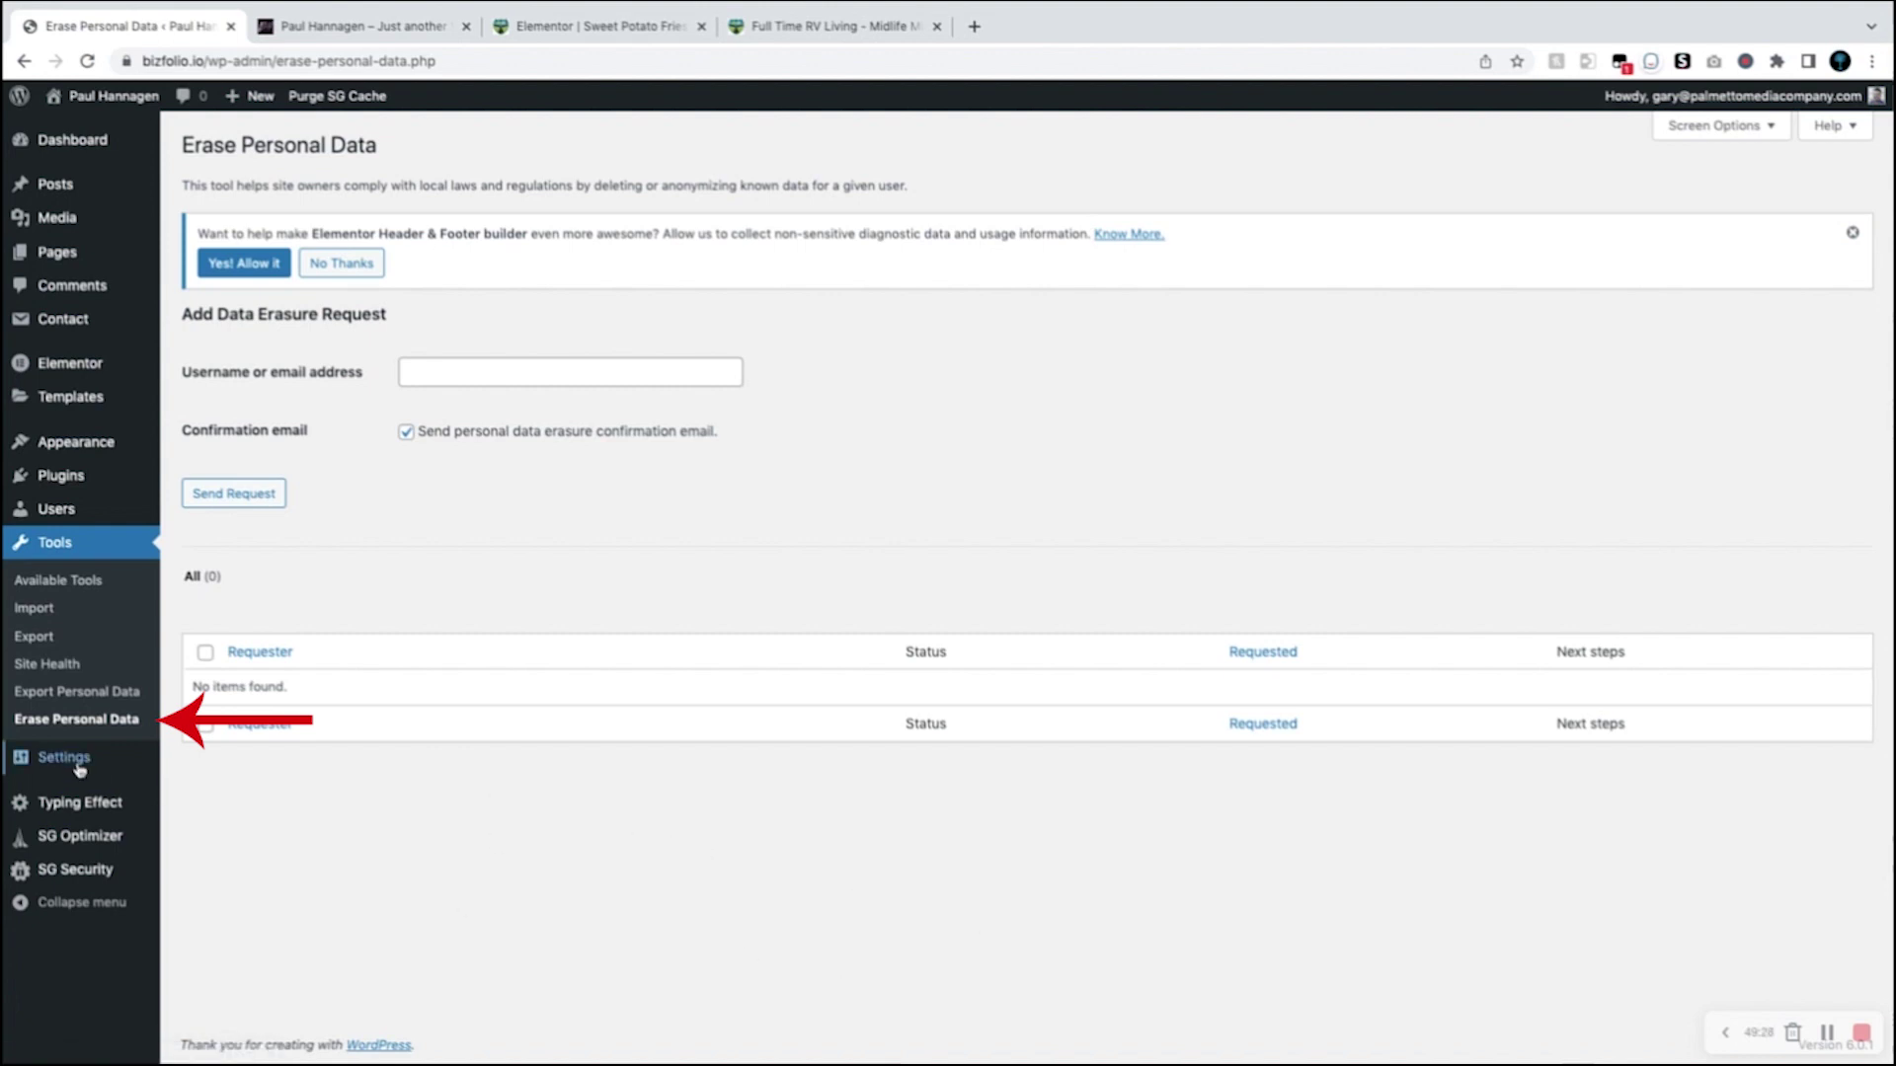
{"action": "mouse_move", "coordinate": [79, 768]}
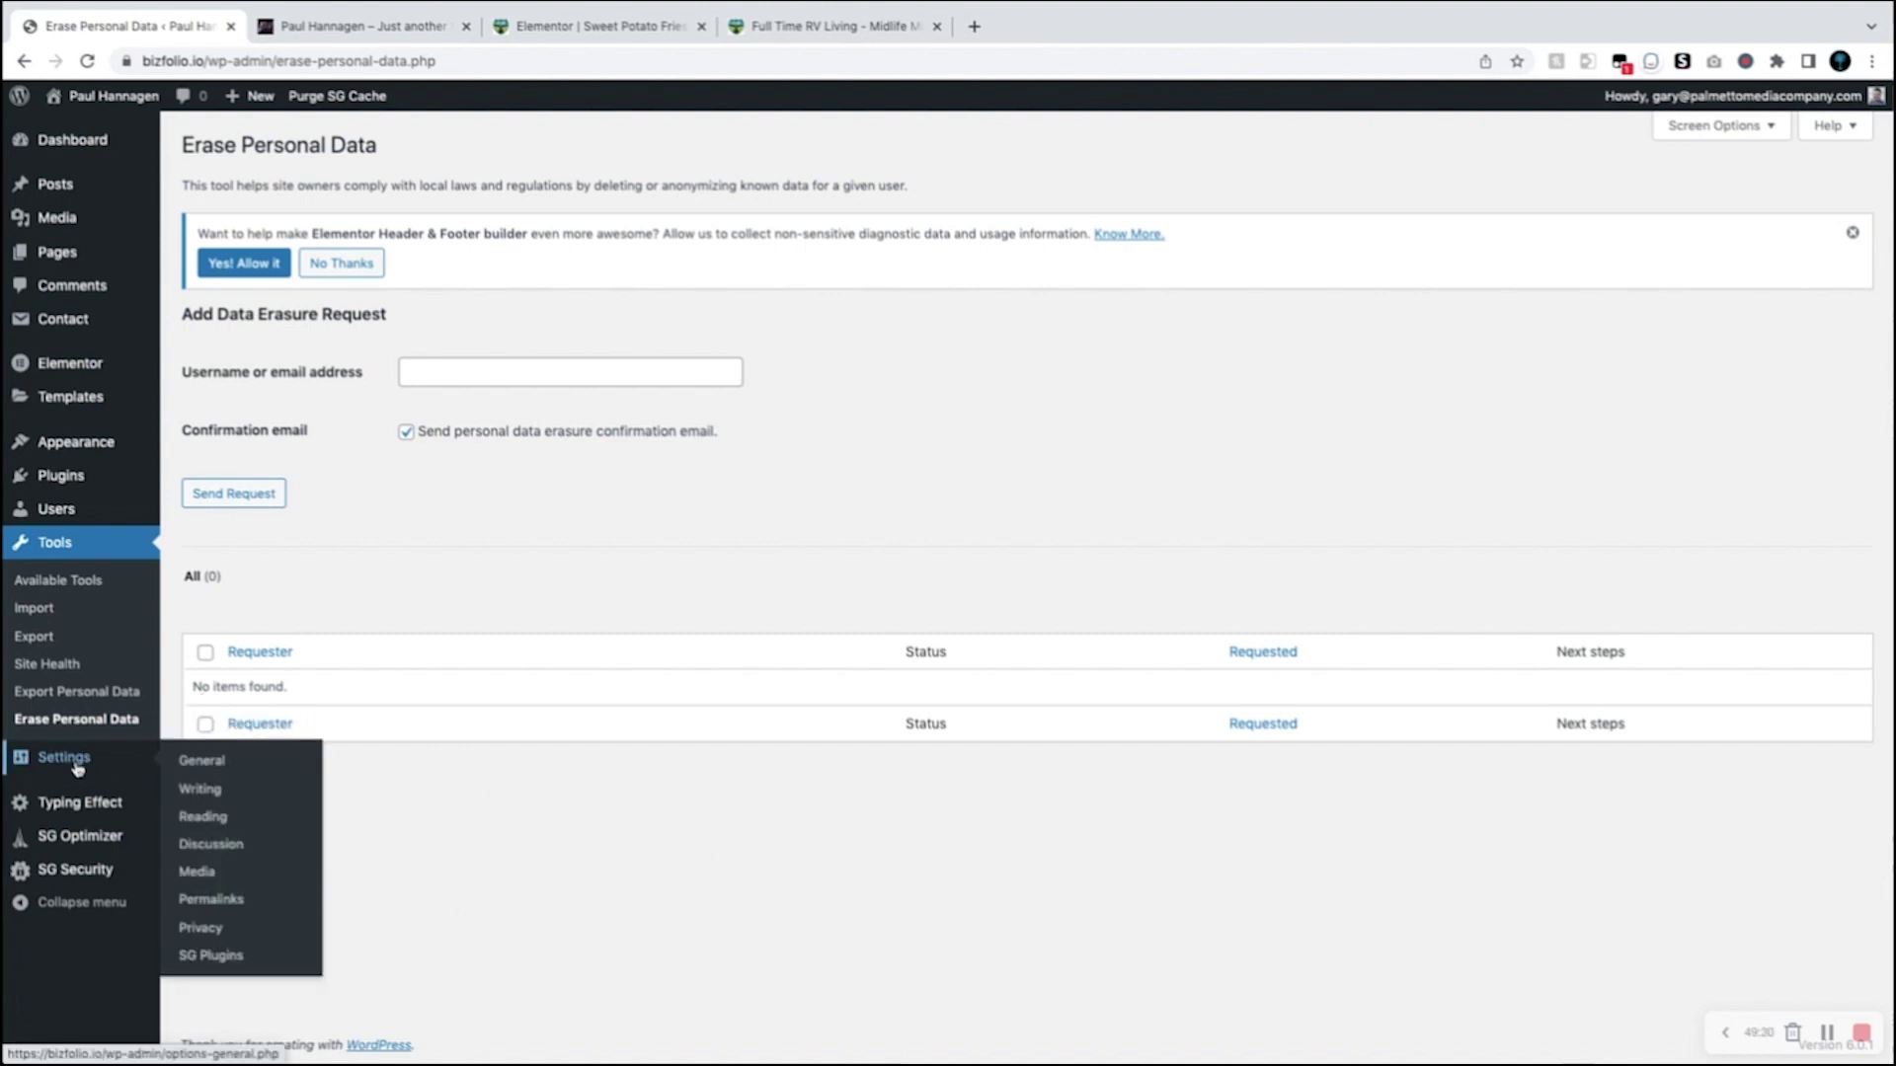
{"action": "left_click", "coordinate": [212, 769]}
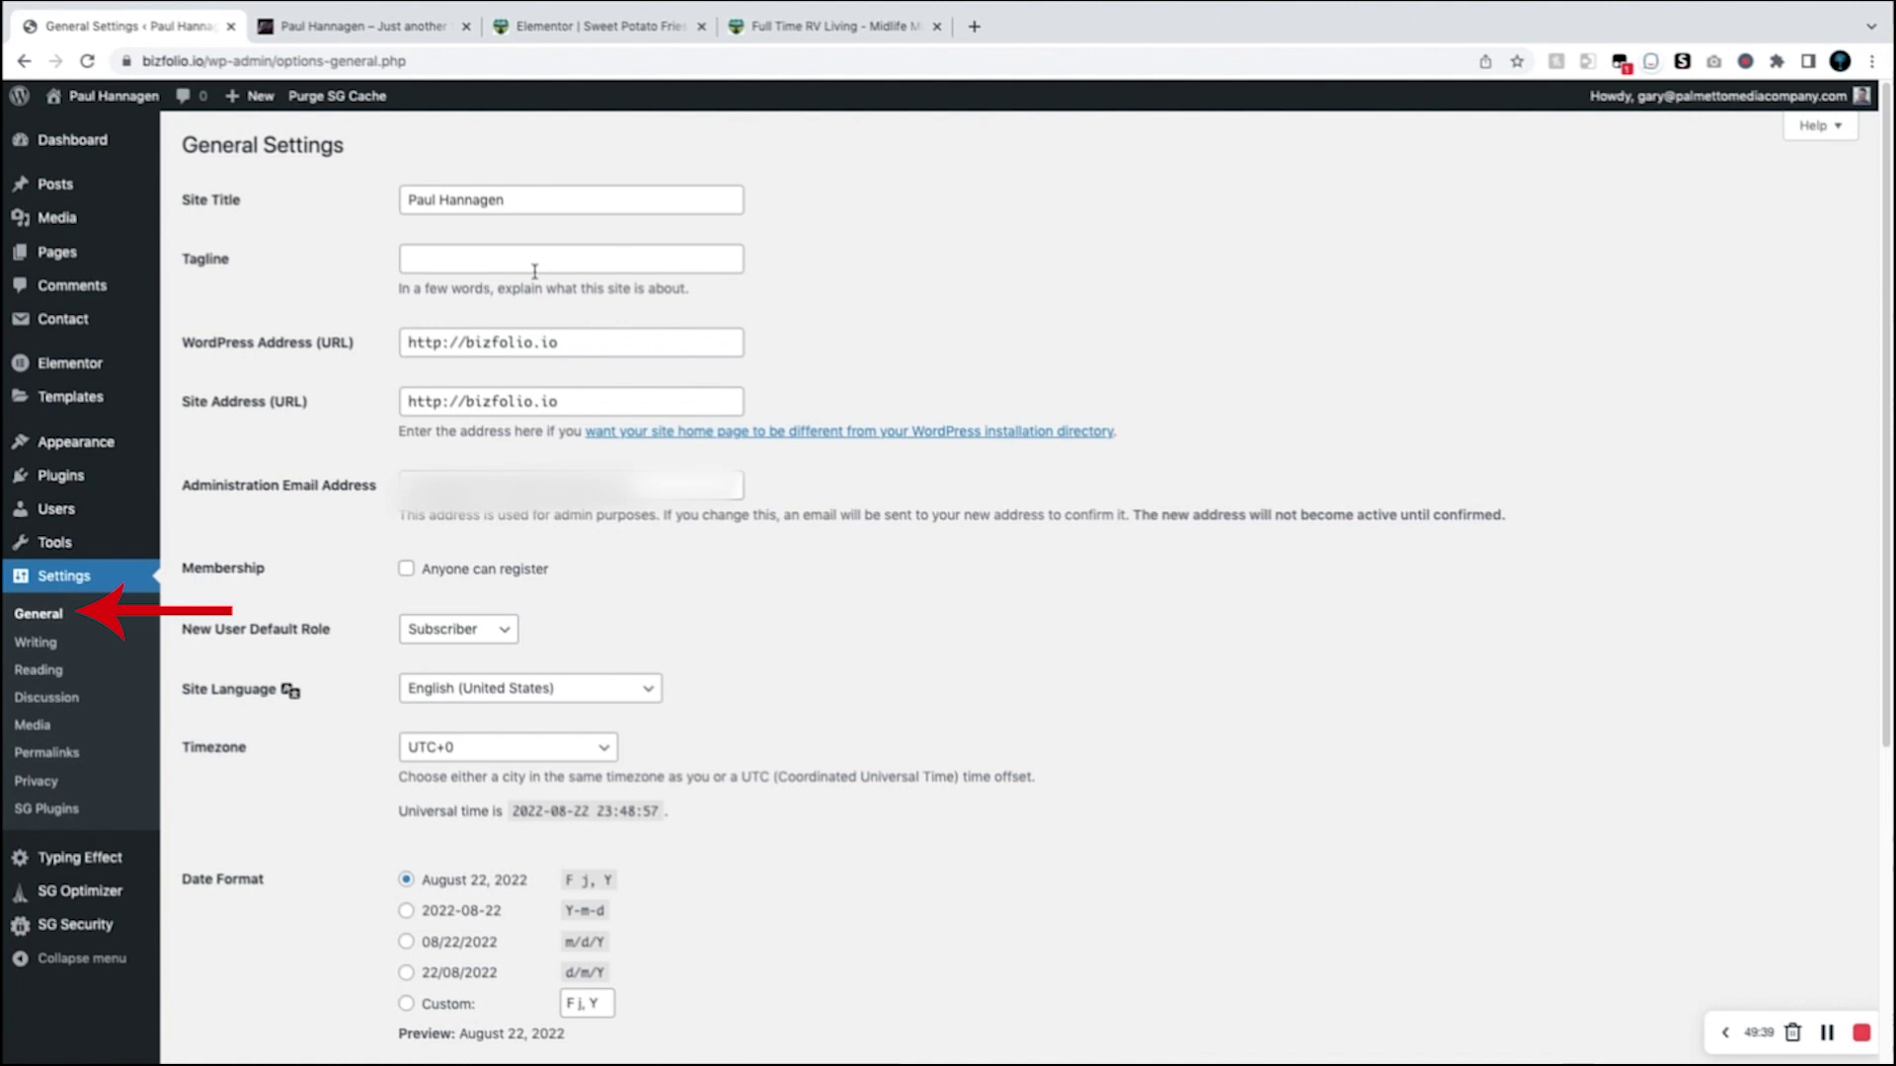
{"action": "scroll", "coordinate": [534, 270], "scroll_direction": "down", "scroll_amount": 3}
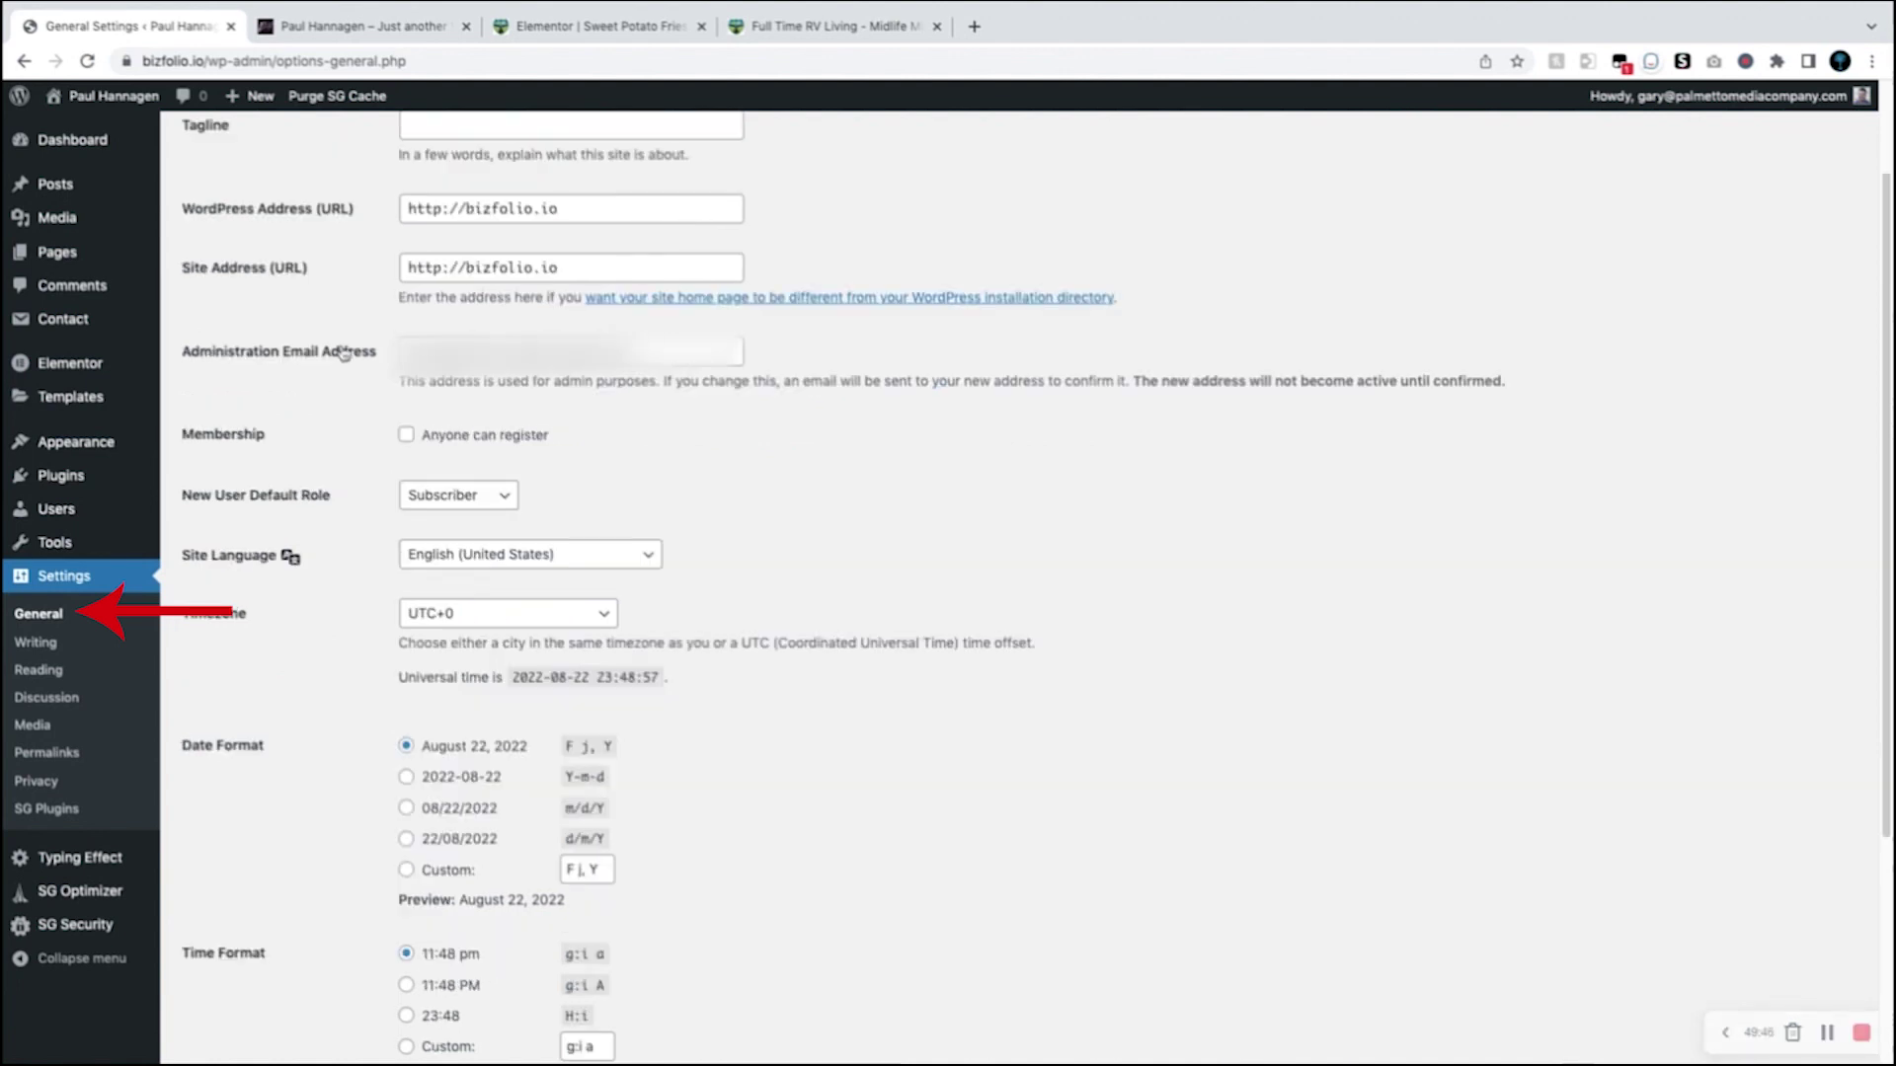
Step: Try allowing anyone to register with Subscriber as the new user default role, and review the remaining General settings
{"action": "left_click", "coordinate": [411, 440]}
{"action": "left_click", "coordinate": [506, 498]}
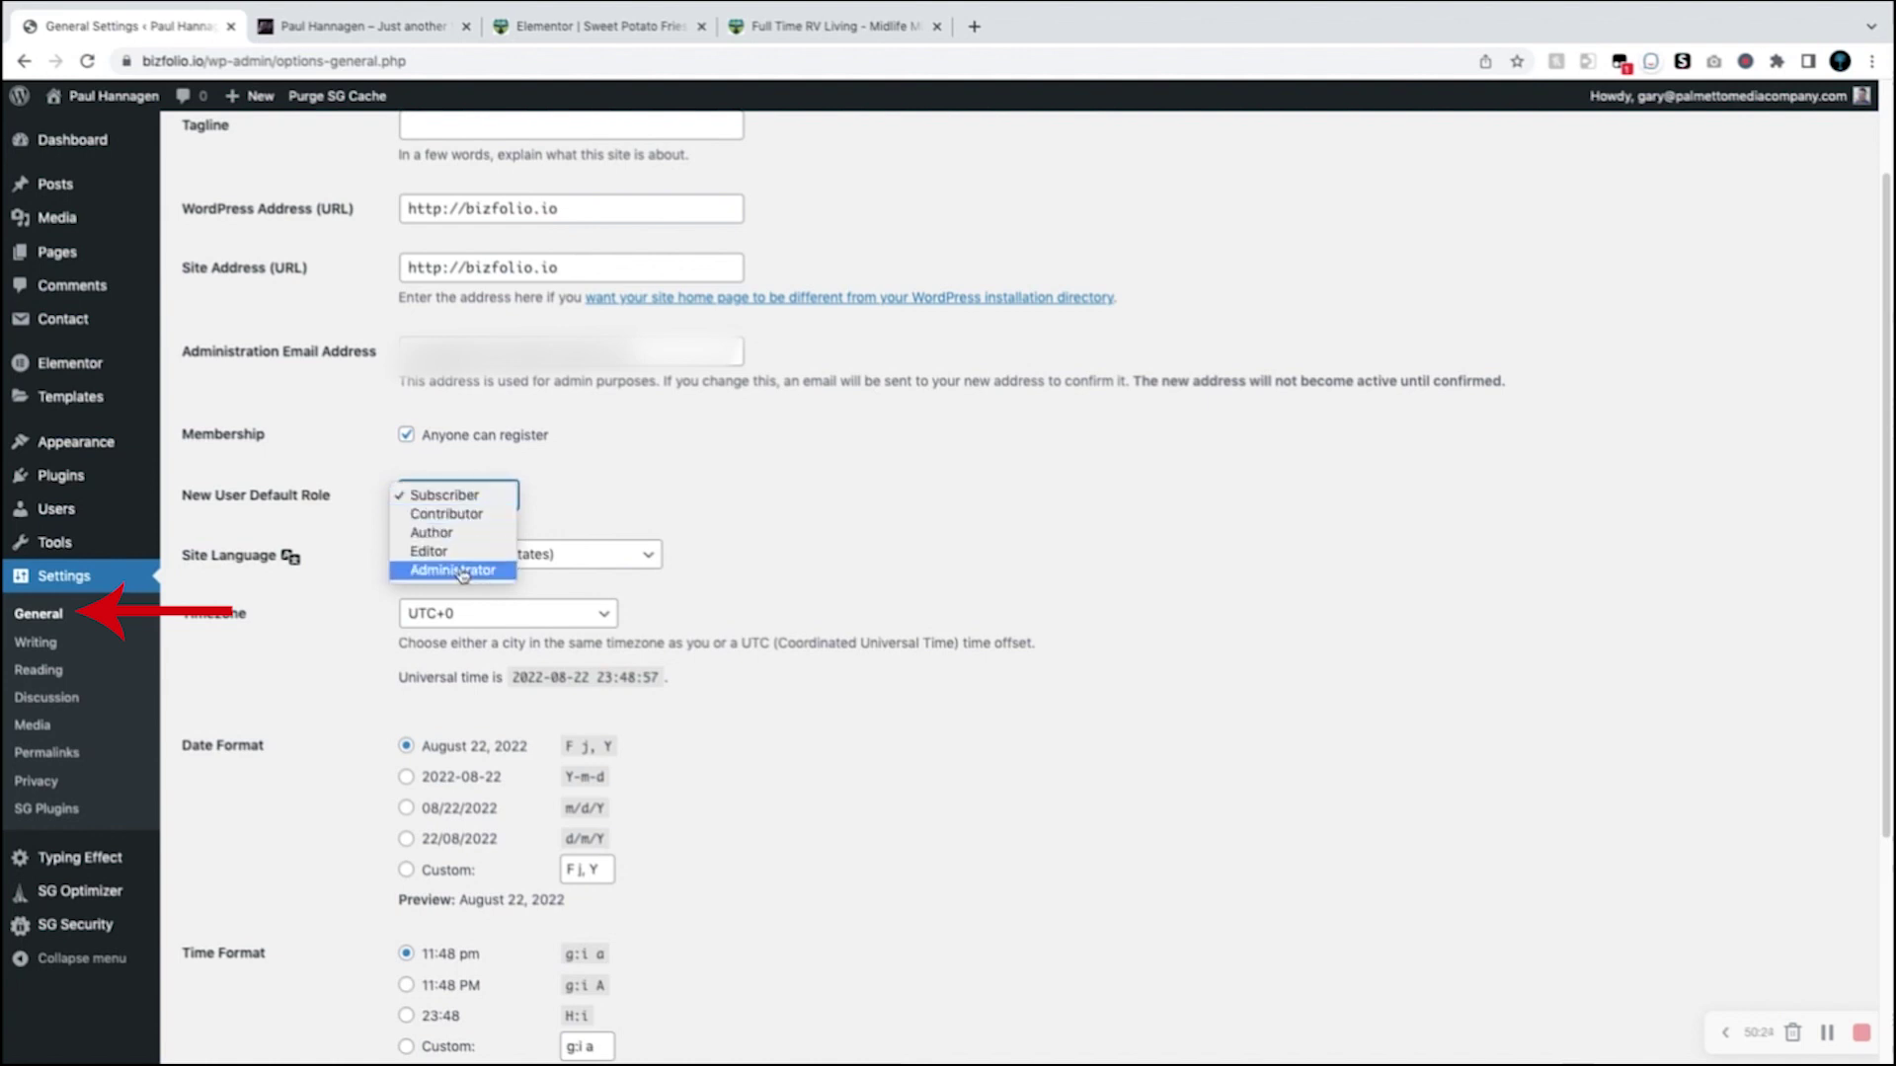
{"action": "left_click", "coordinate": [456, 496]}
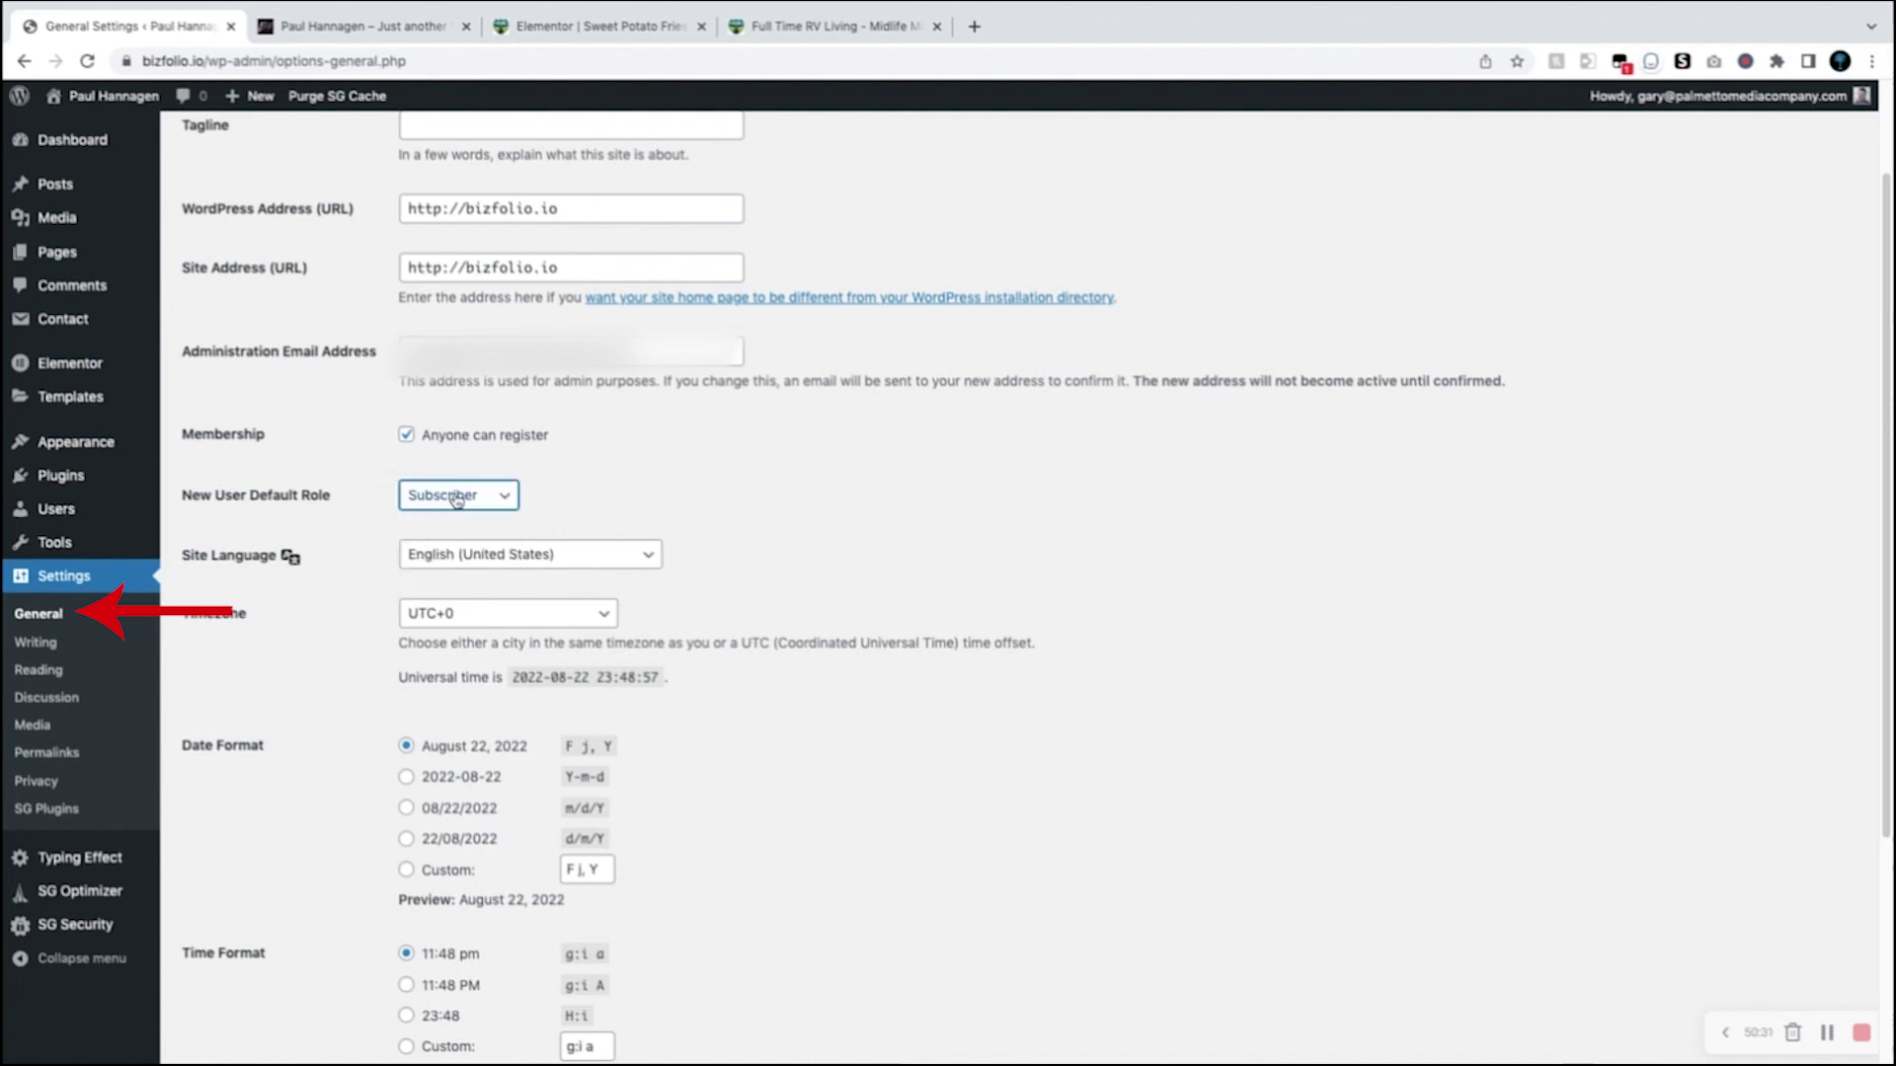
{"action": "scroll", "coordinate": [456, 499], "scroll_direction": "down", "scroll_amount": 3}
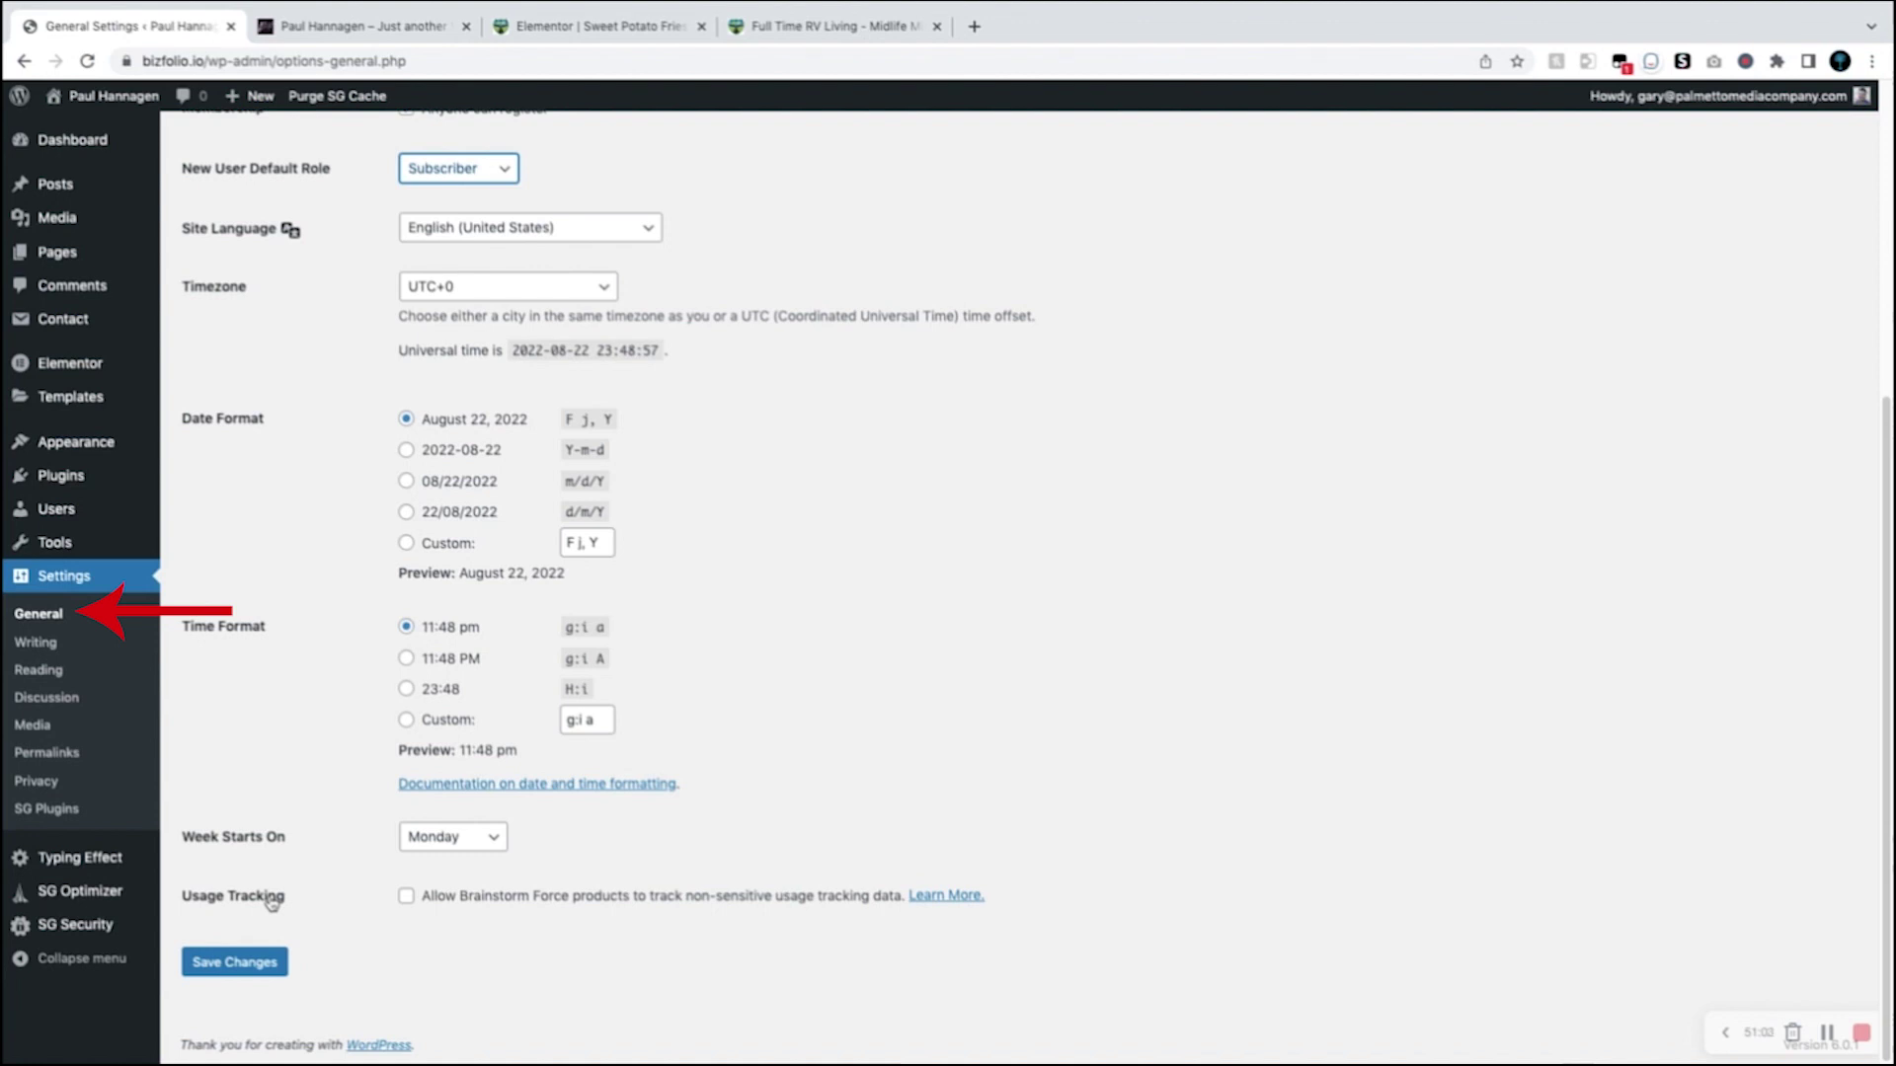
Step: View the Writing settings and examine the static homepage options in the Reading settings
{"action": "left_click", "coordinate": [39, 643]}
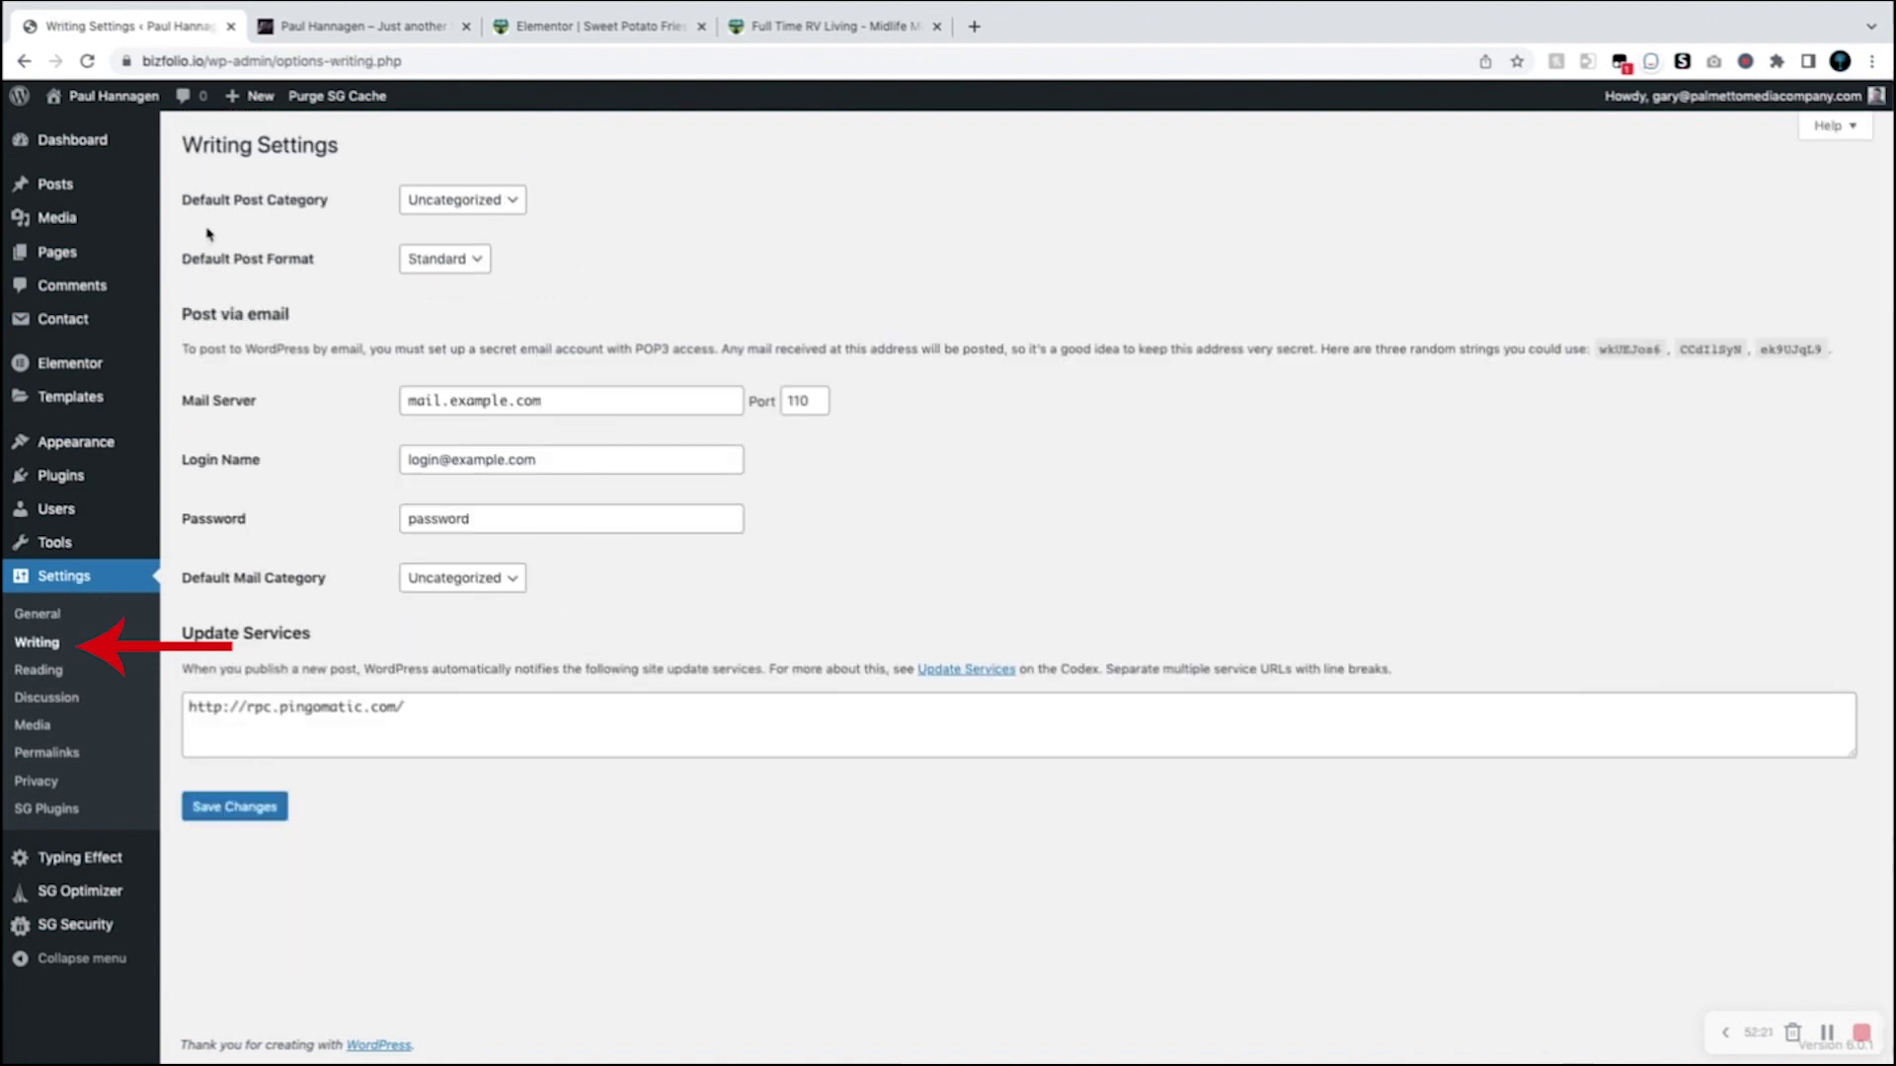
{"action": "left_click", "coordinate": [209, 202]}
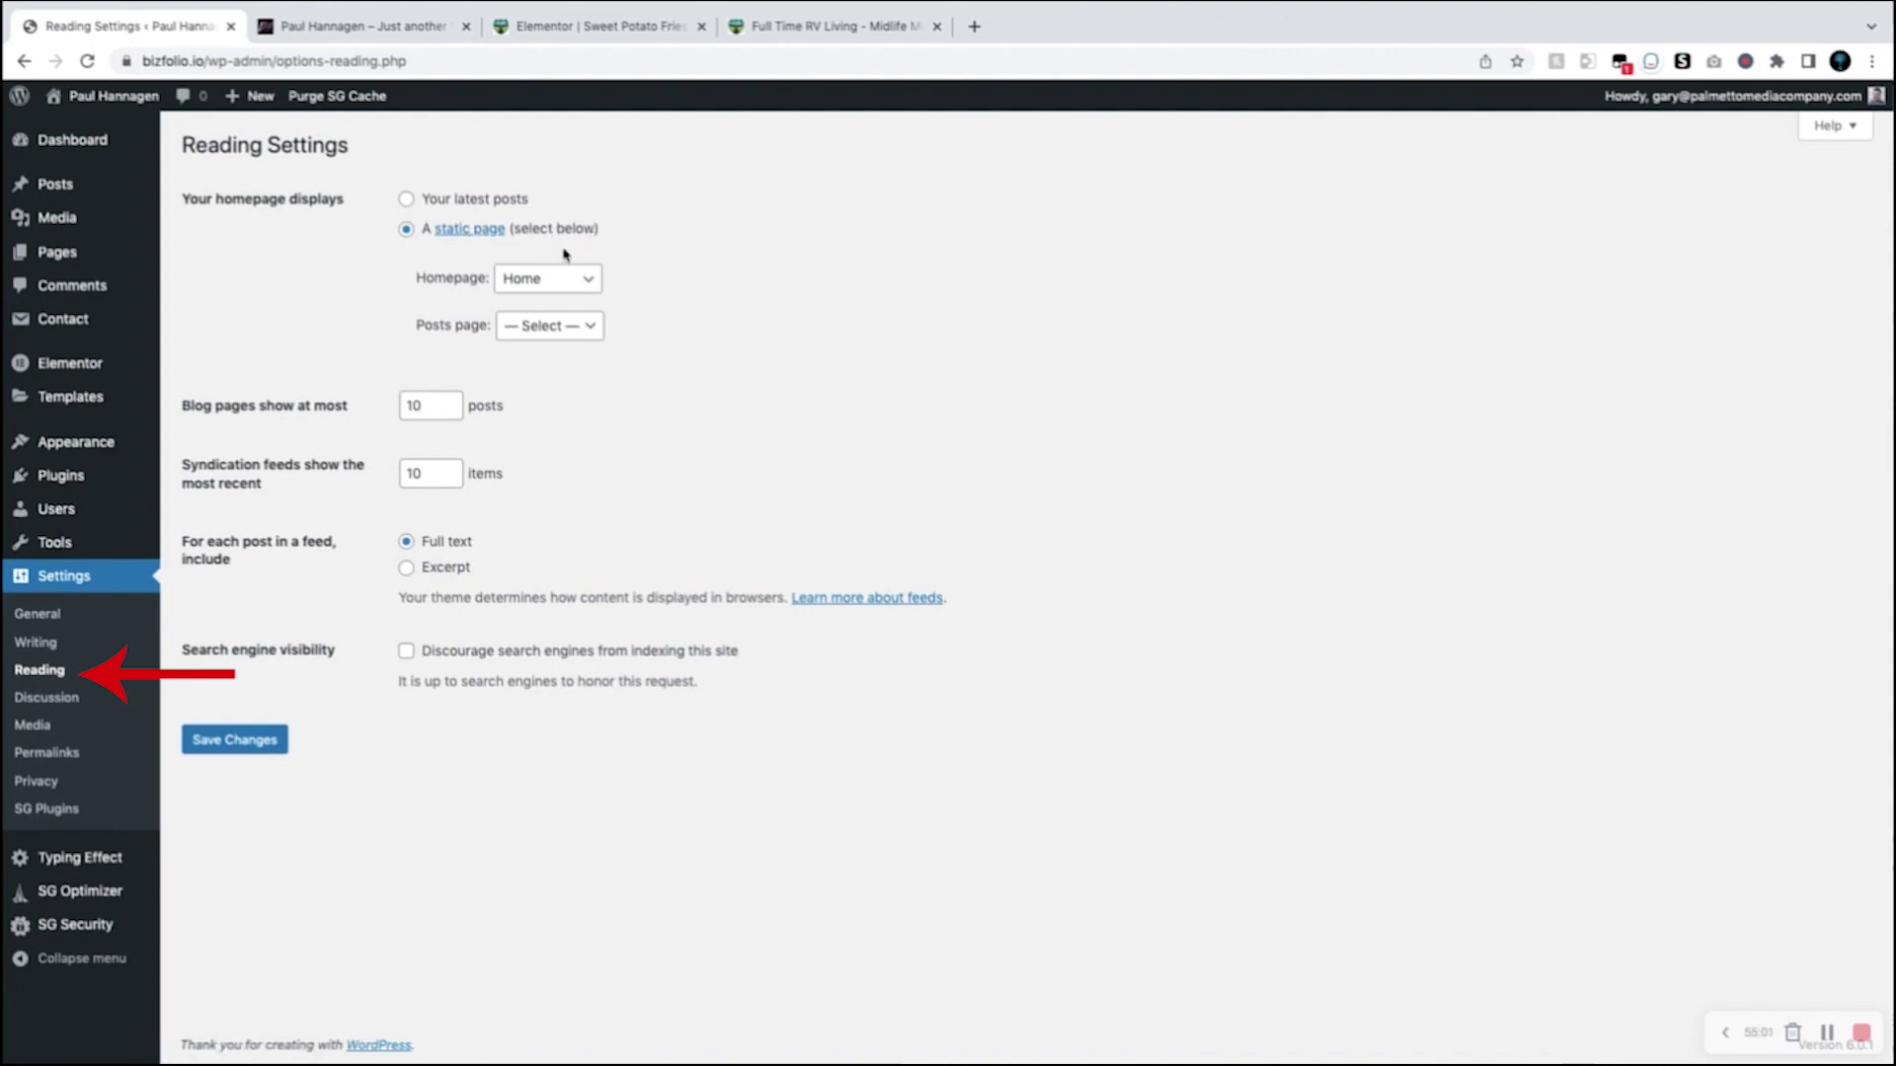
{"action": "left_click", "coordinate": [579, 280]}
{"action": "left_click", "coordinate": [578, 284]}
{"action": "key", "text": "shift+Tab"}
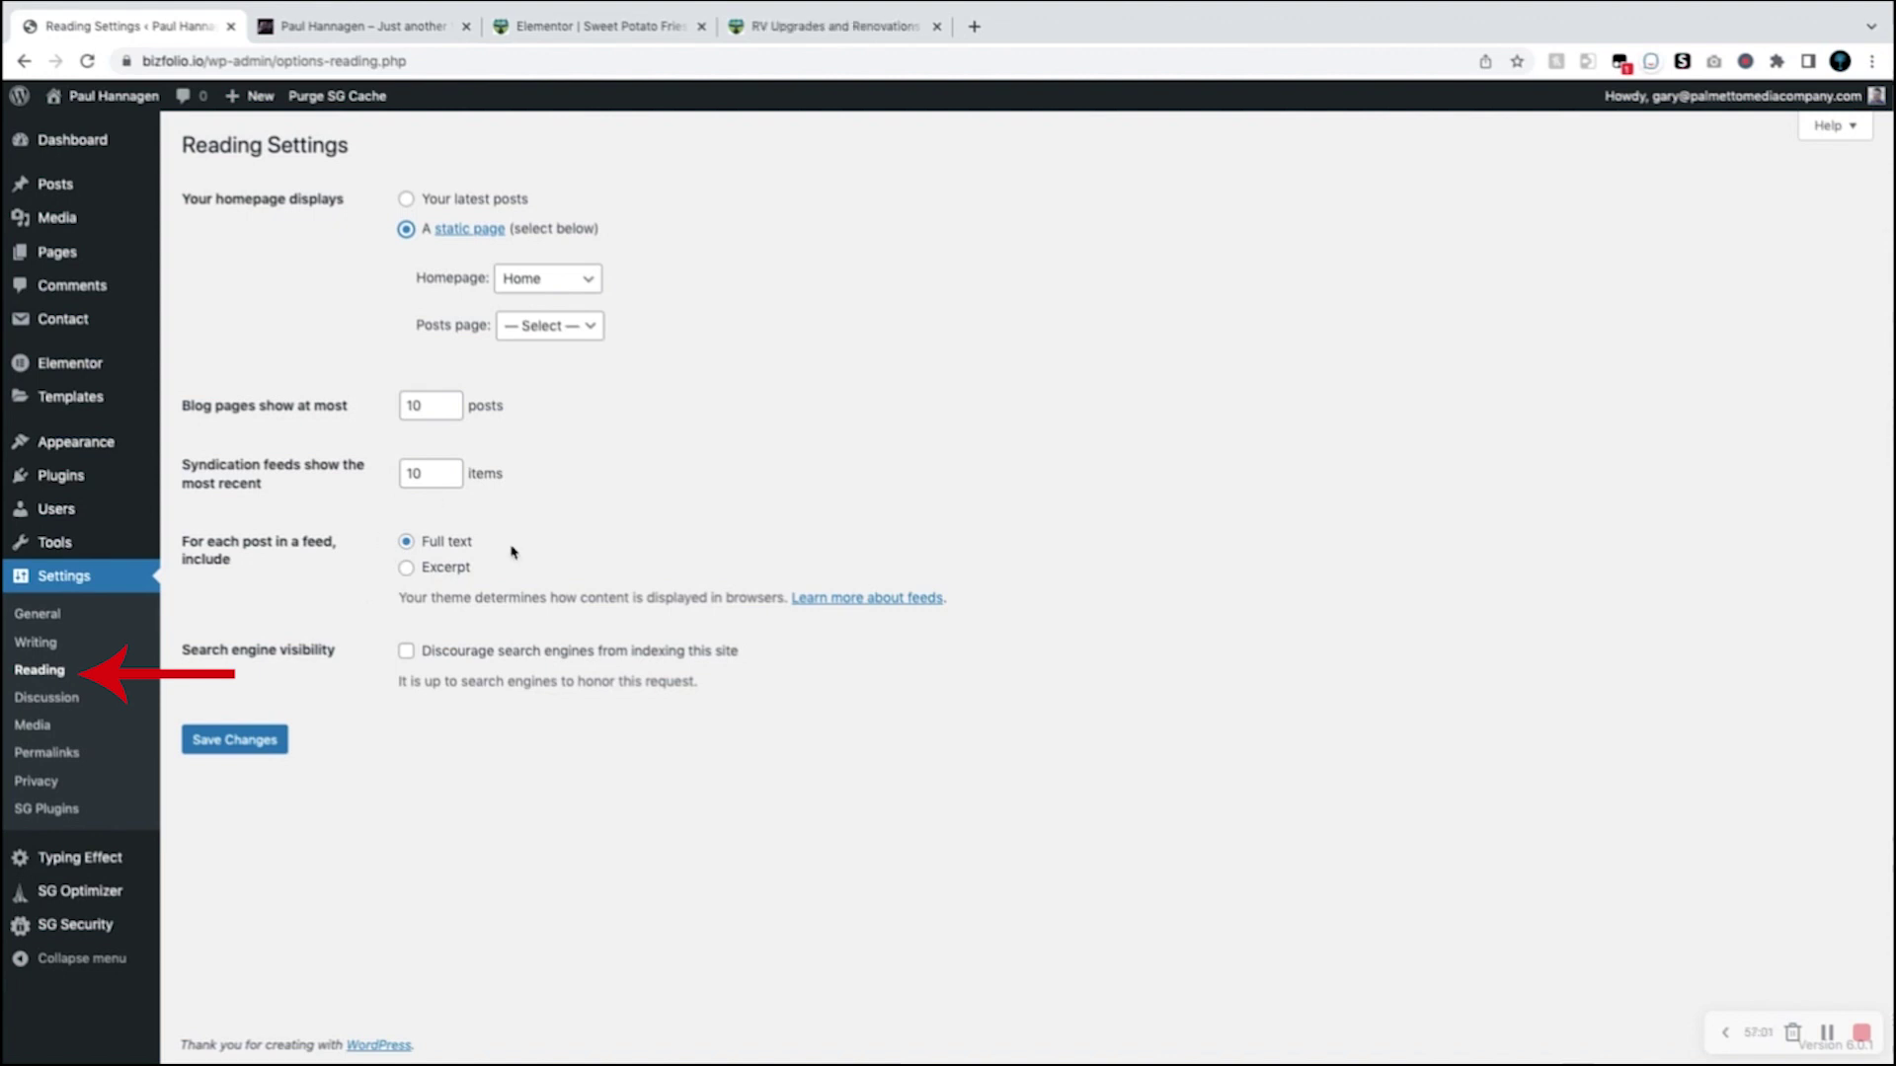
Step: Set the feed to include an excerpt for each post, and compare with the post previews on the live RV upgrades page
{"action": "left_click", "coordinate": [407, 567]}
{"action": "left_click", "coordinate": [834, 26]}
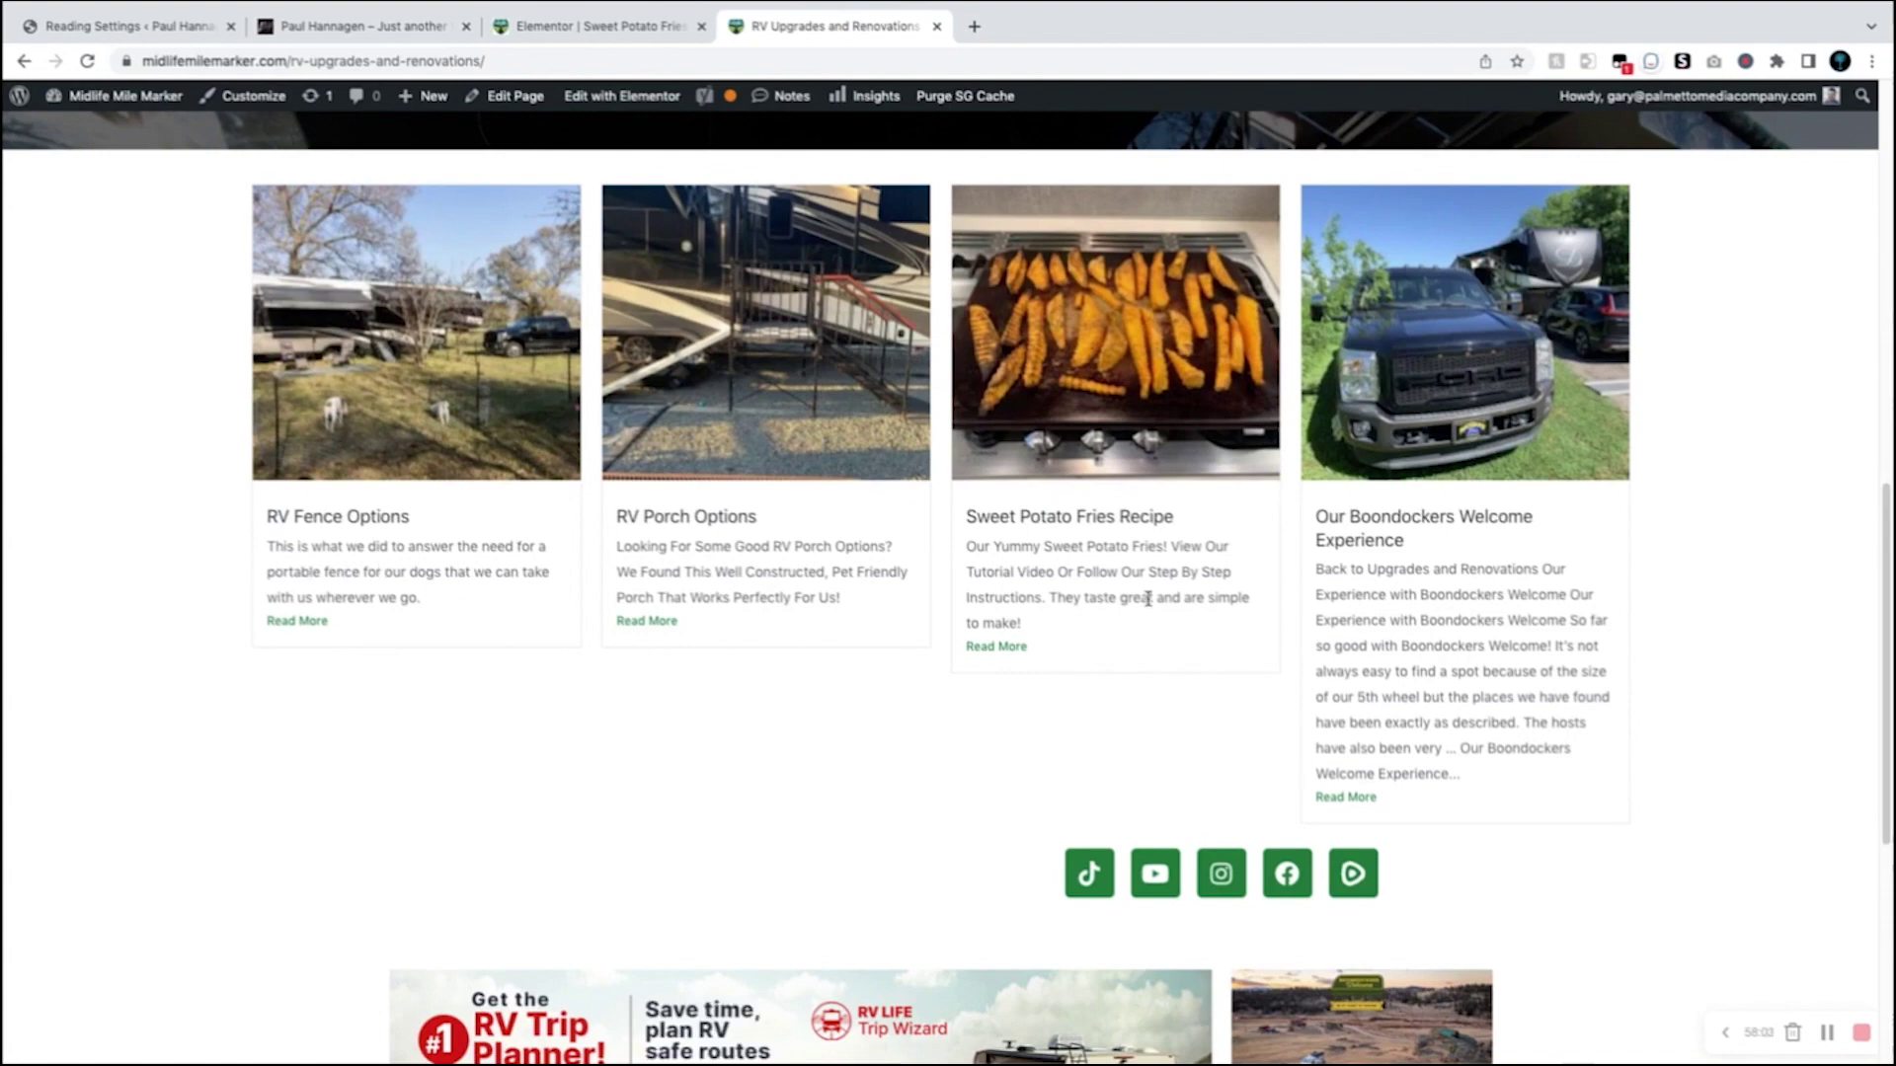
Step: Look over the rest of the live RV upgrades page below the post previews and return to the dashboard settings
{"action": "scroll", "coordinate": [1149, 596], "scroll_direction": "down", "scroll_amount": 1}
{"action": "scroll", "coordinate": [1150, 597], "scroll_direction": "down", "scroll_amount": 5}
{"action": "left_click", "coordinate": [128, 26]}
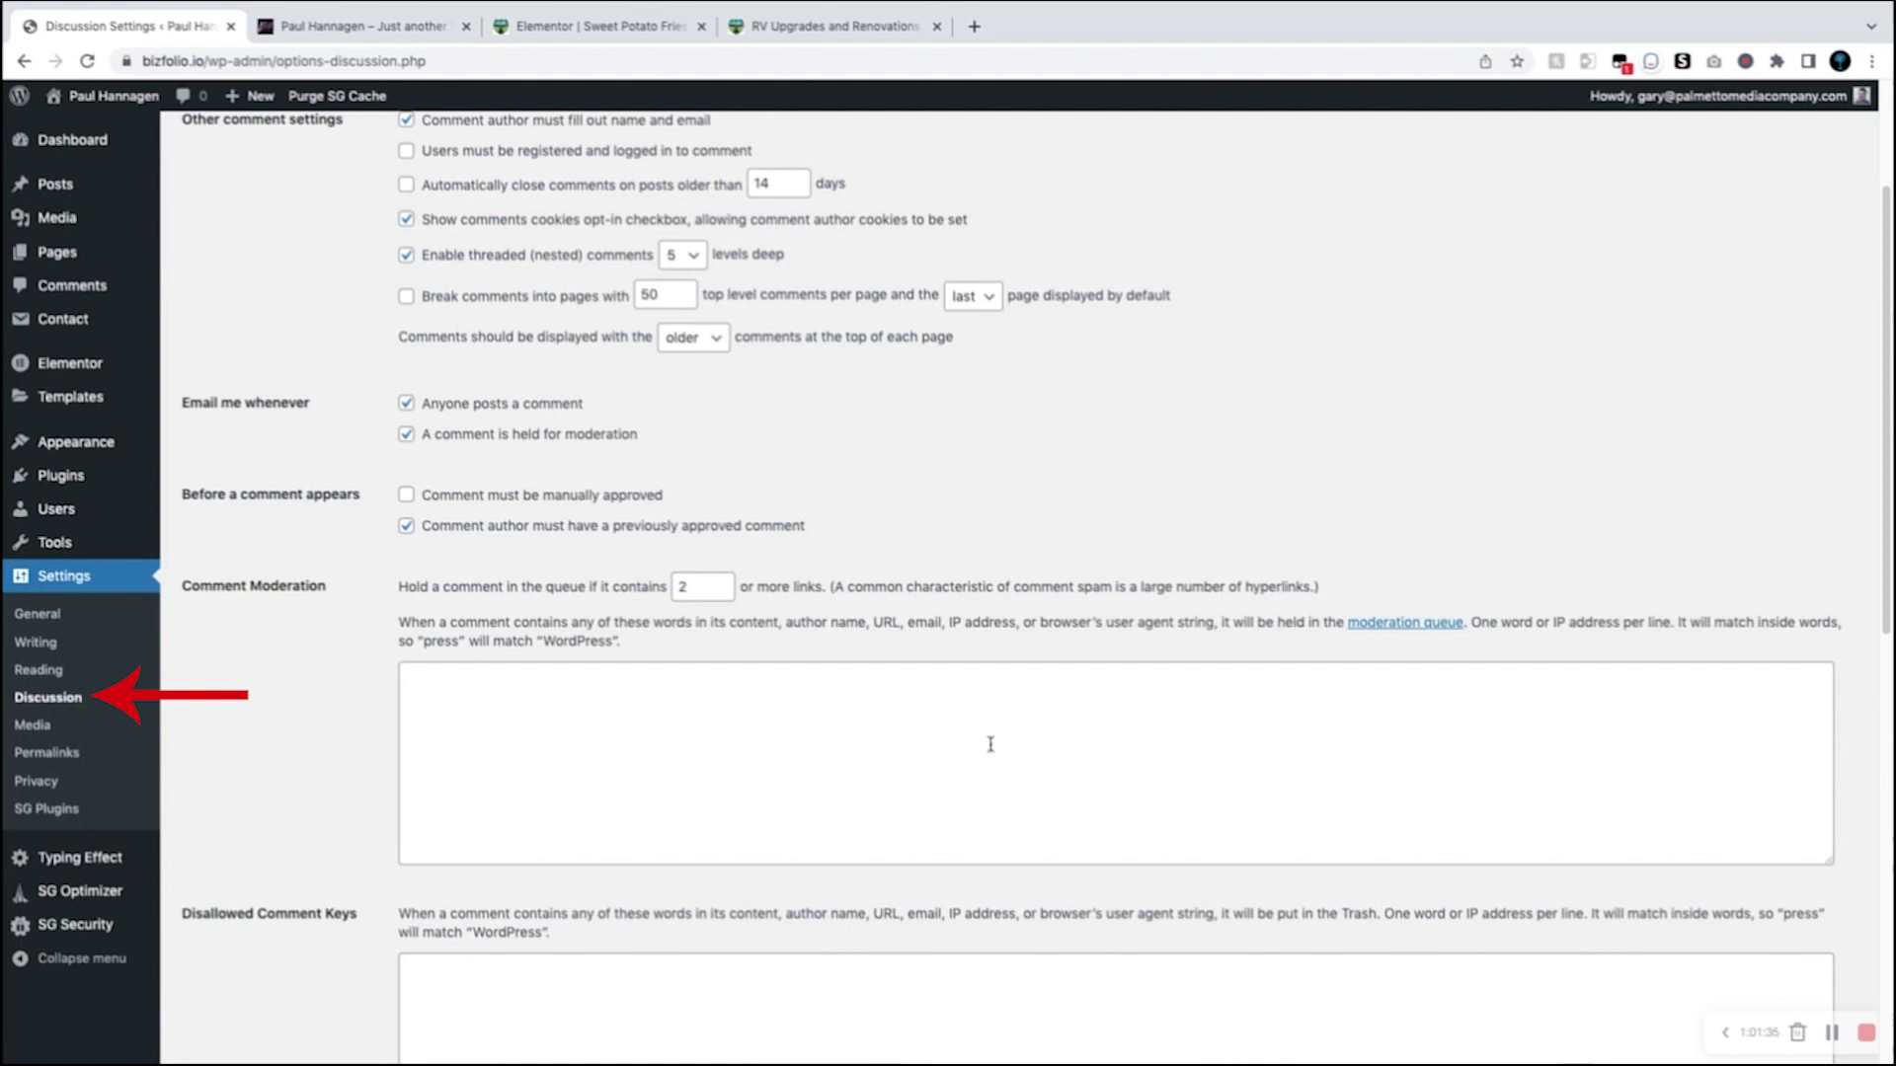
Step: Require comments to be manually approved in the Discussion settings, and save the changes after reviewing the moderation and avatar options
{"action": "scroll", "coordinate": [918, 724], "scroll_direction": "down", "scroll_amount": 3}
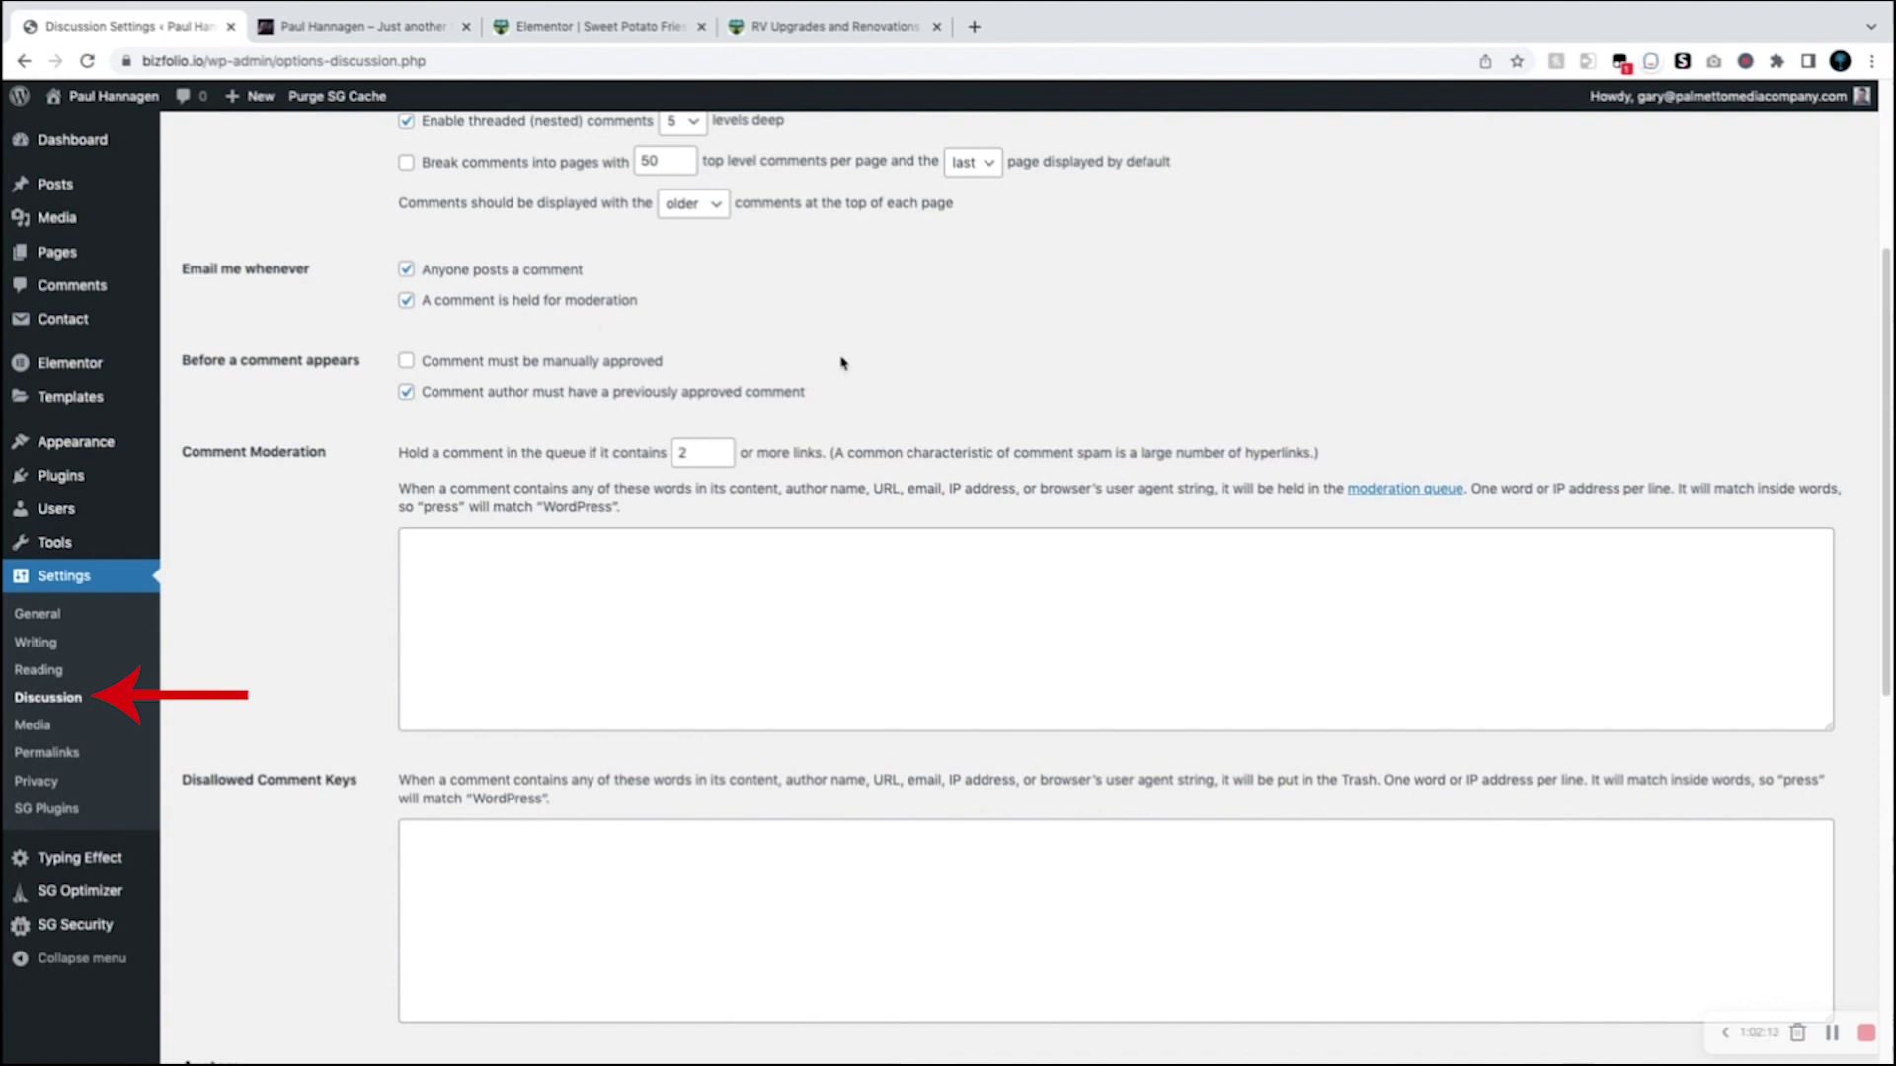
{"action": "left_click", "coordinate": [408, 363]}
{"action": "scroll", "coordinate": [408, 367], "scroll_direction": "down", "scroll_amount": 4}
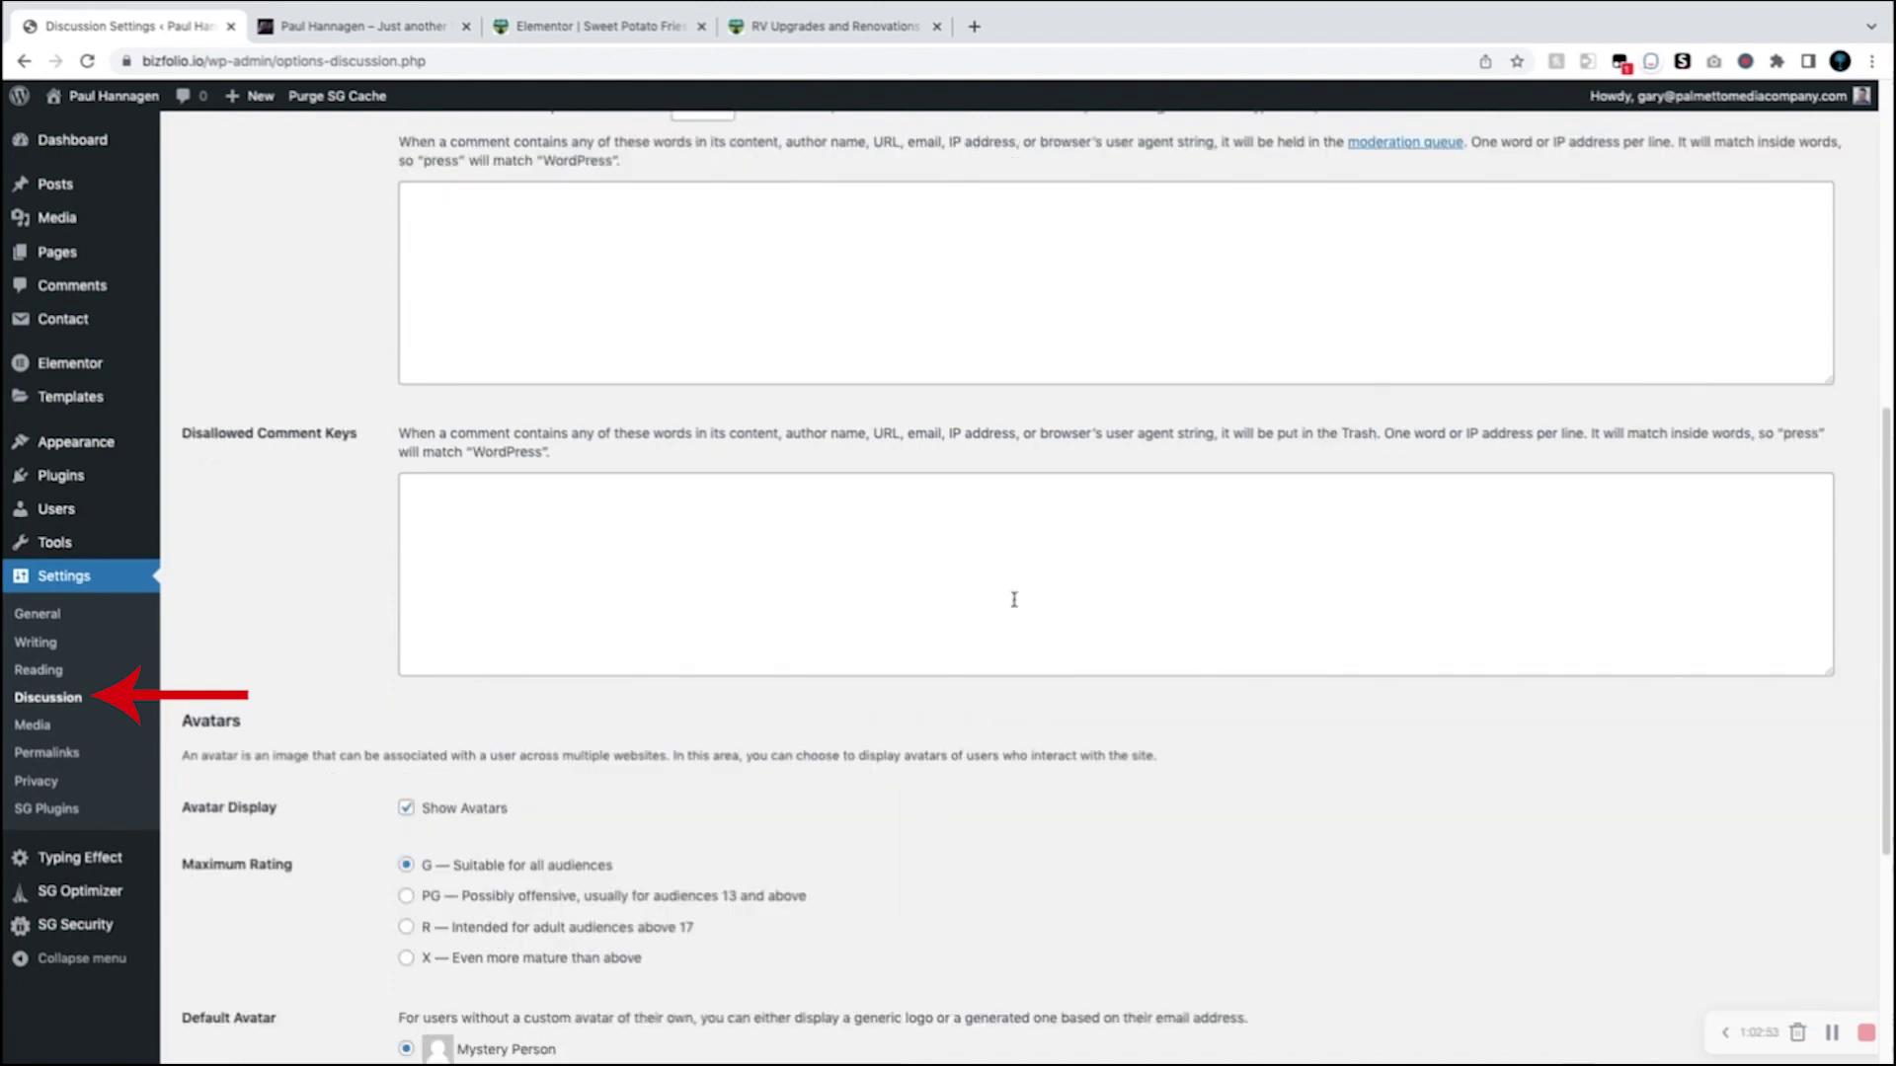
{"action": "scroll", "coordinate": [918, 597], "scroll_direction": "down", "scroll_amount": 1}
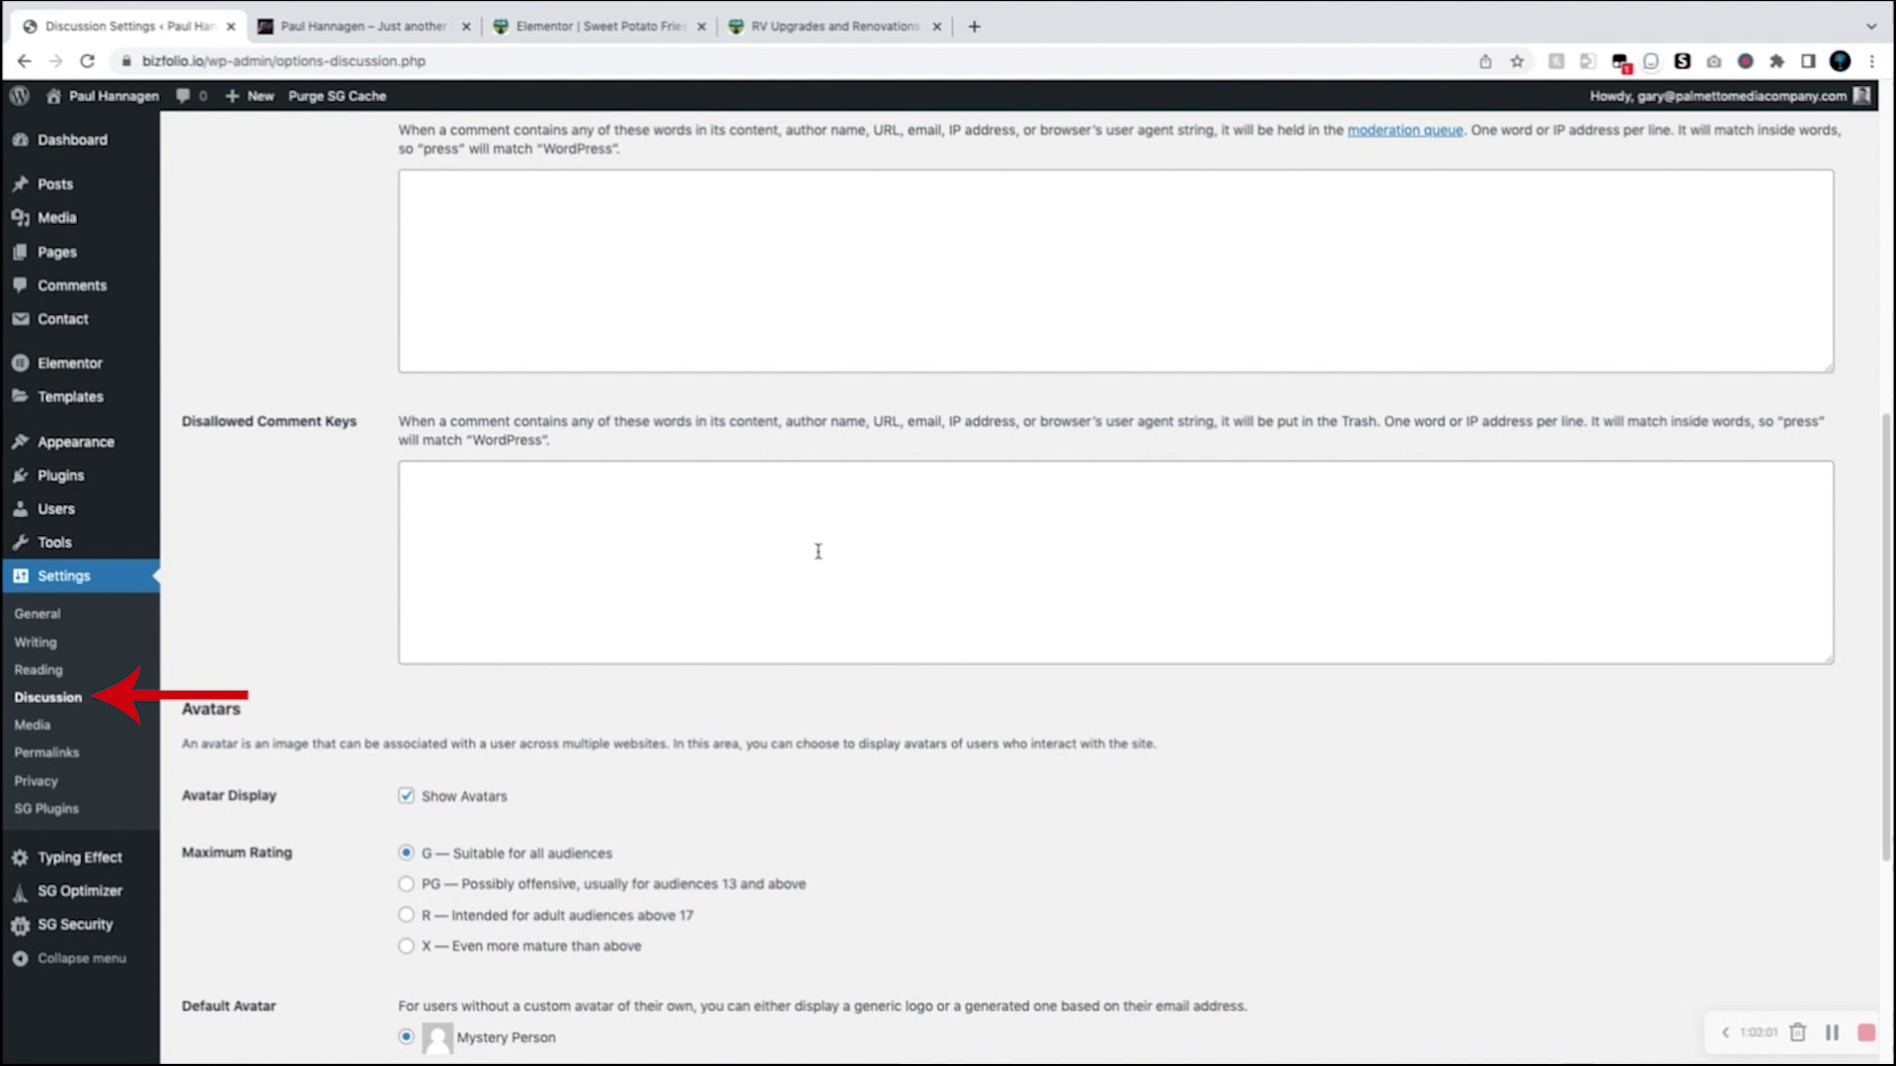
{"action": "scroll", "coordinate": [817, 551], "scroll_direction": "down", "scroll_amount": 5}
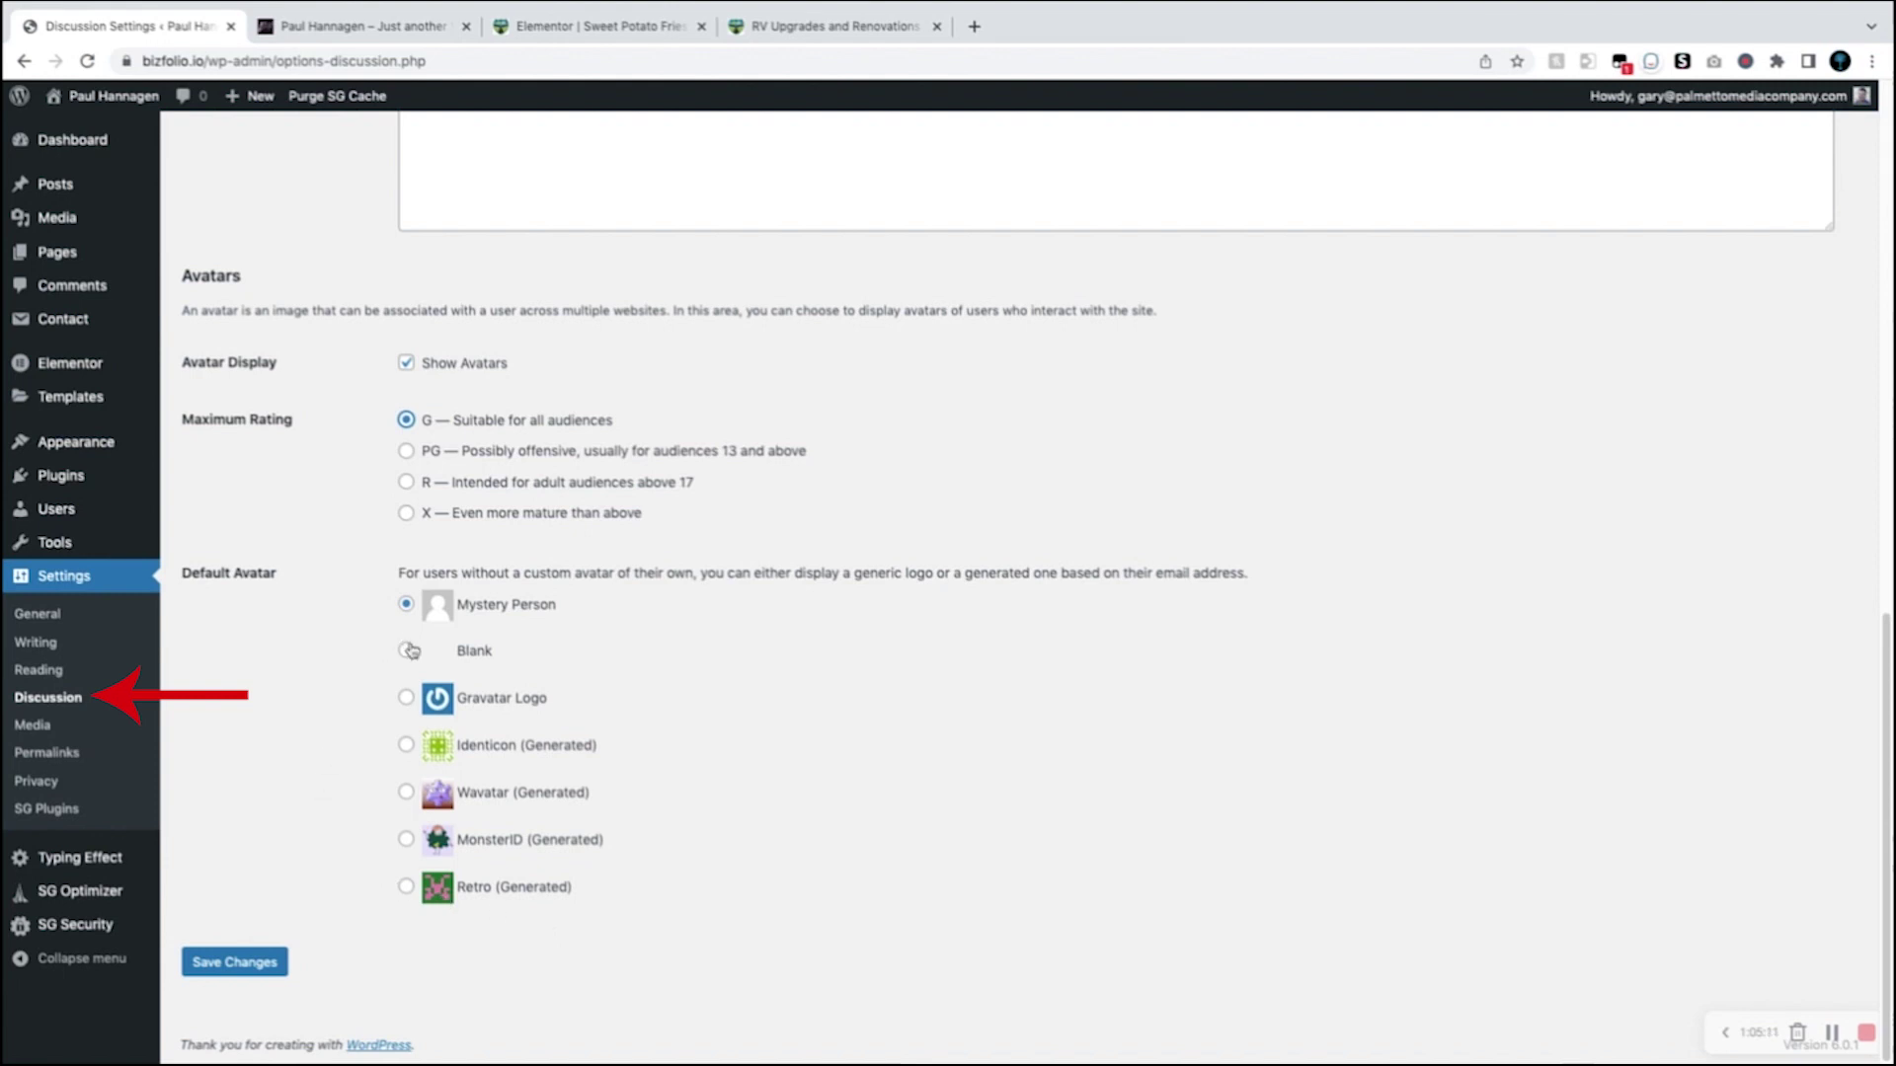
{"action": "left_click", "coordinate": [260, 964]}
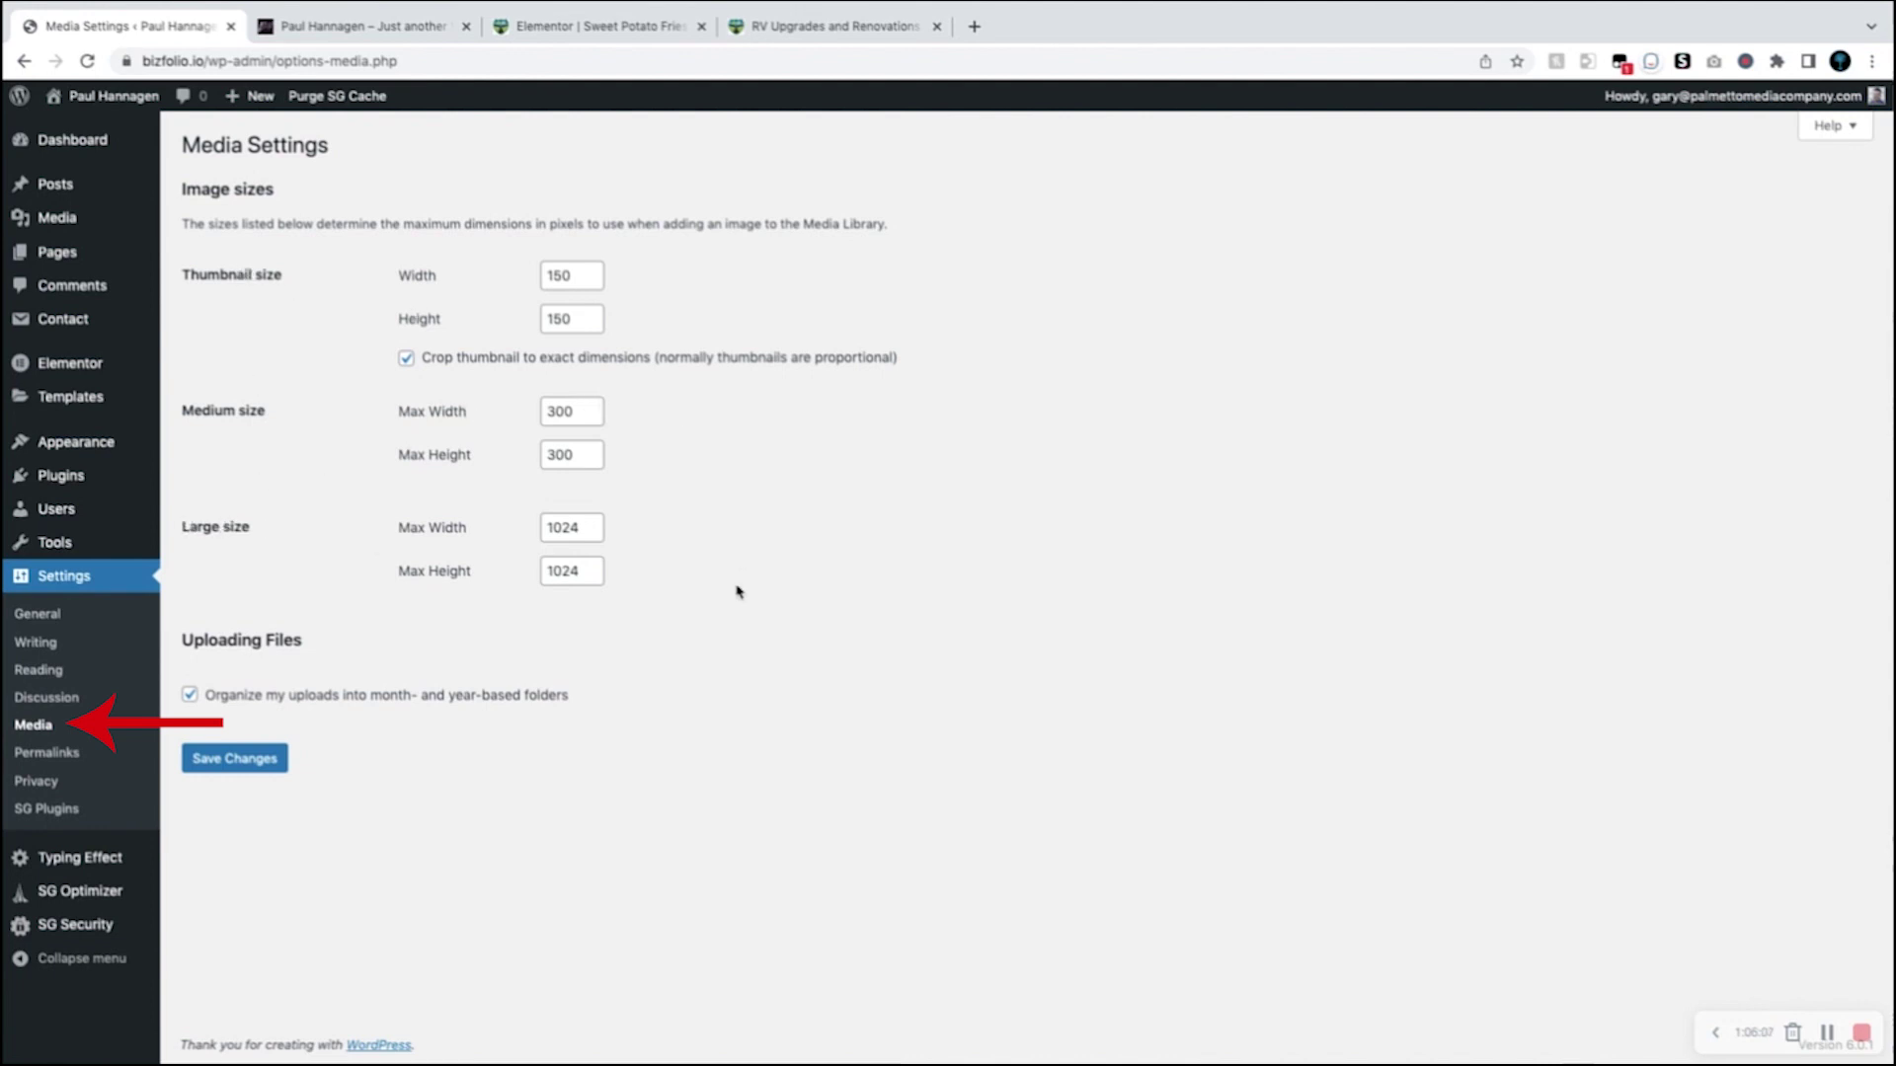
Step: View the Permalink settings and compare the Post name structure with the URL of the live RV site's Contact page
{"action": "left_click", "coordinate": [64, 759]}
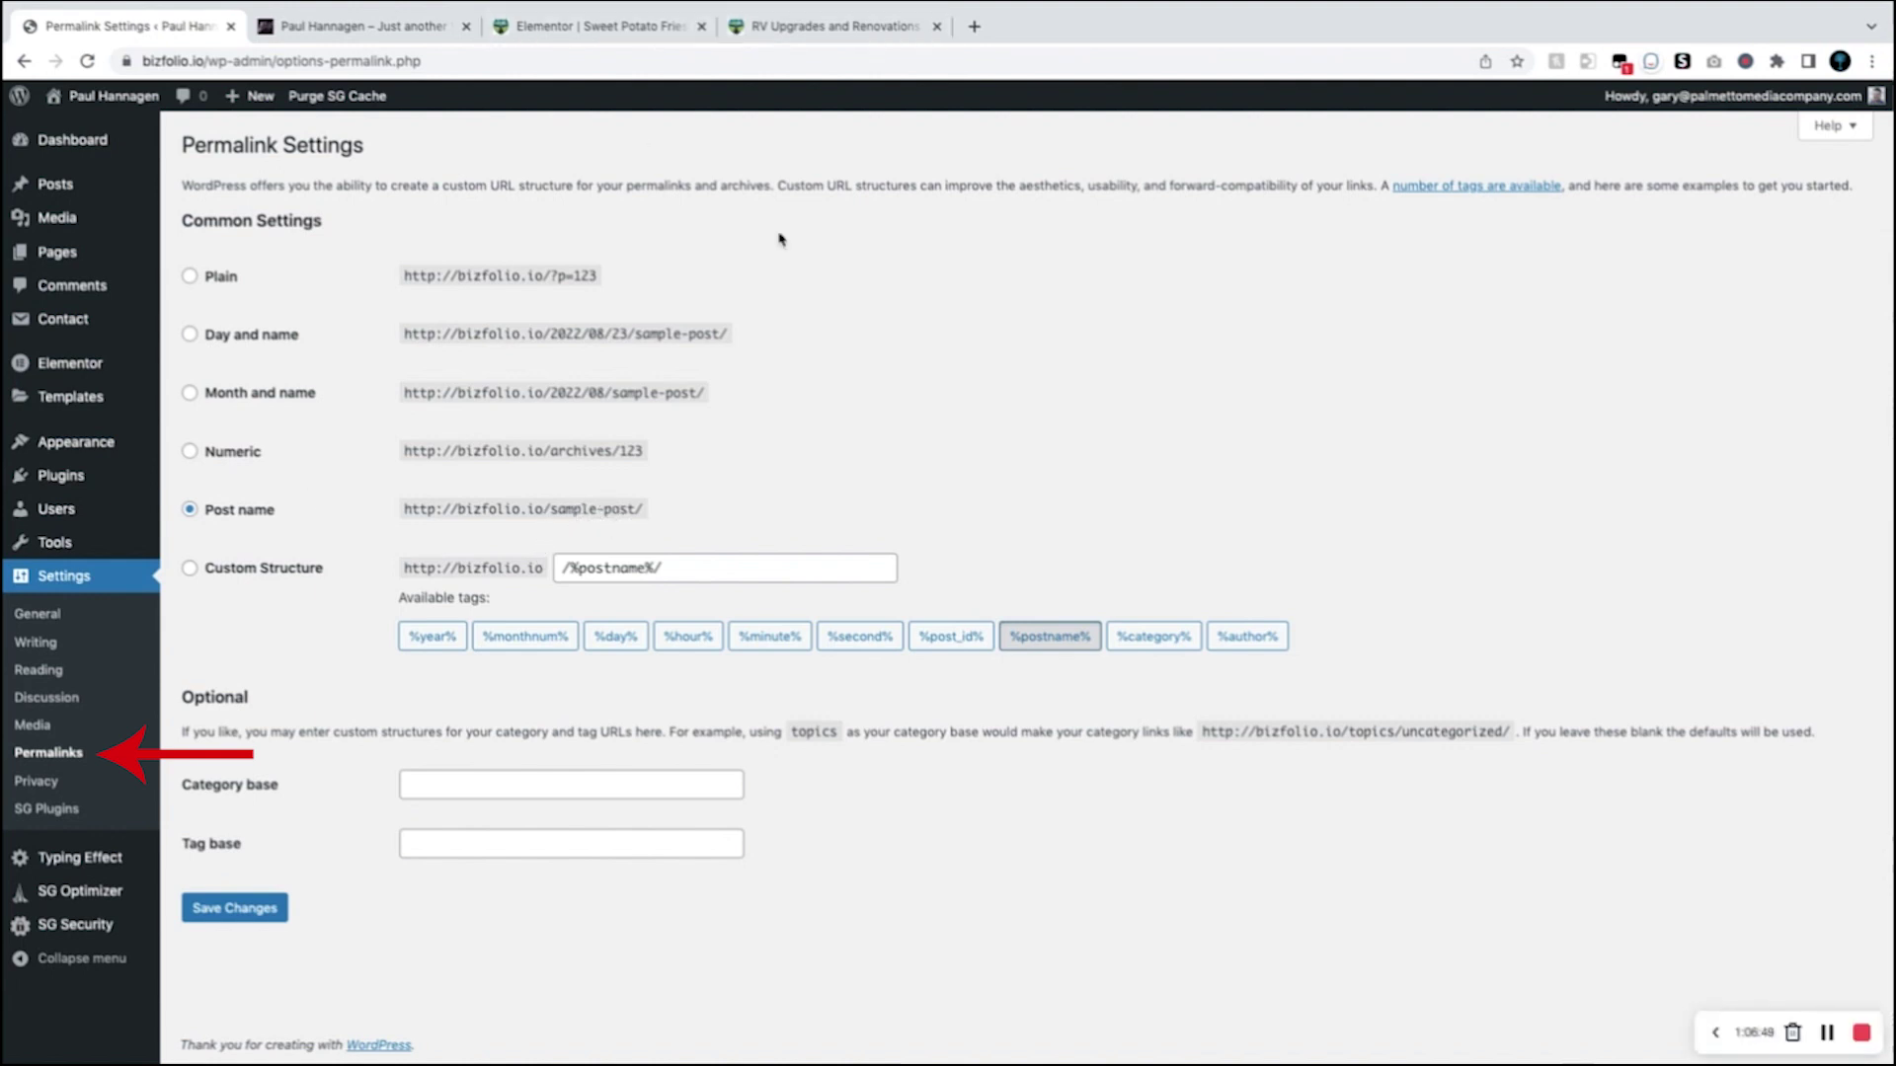
{"action": "left_click", "coordinate": [780, 30]}
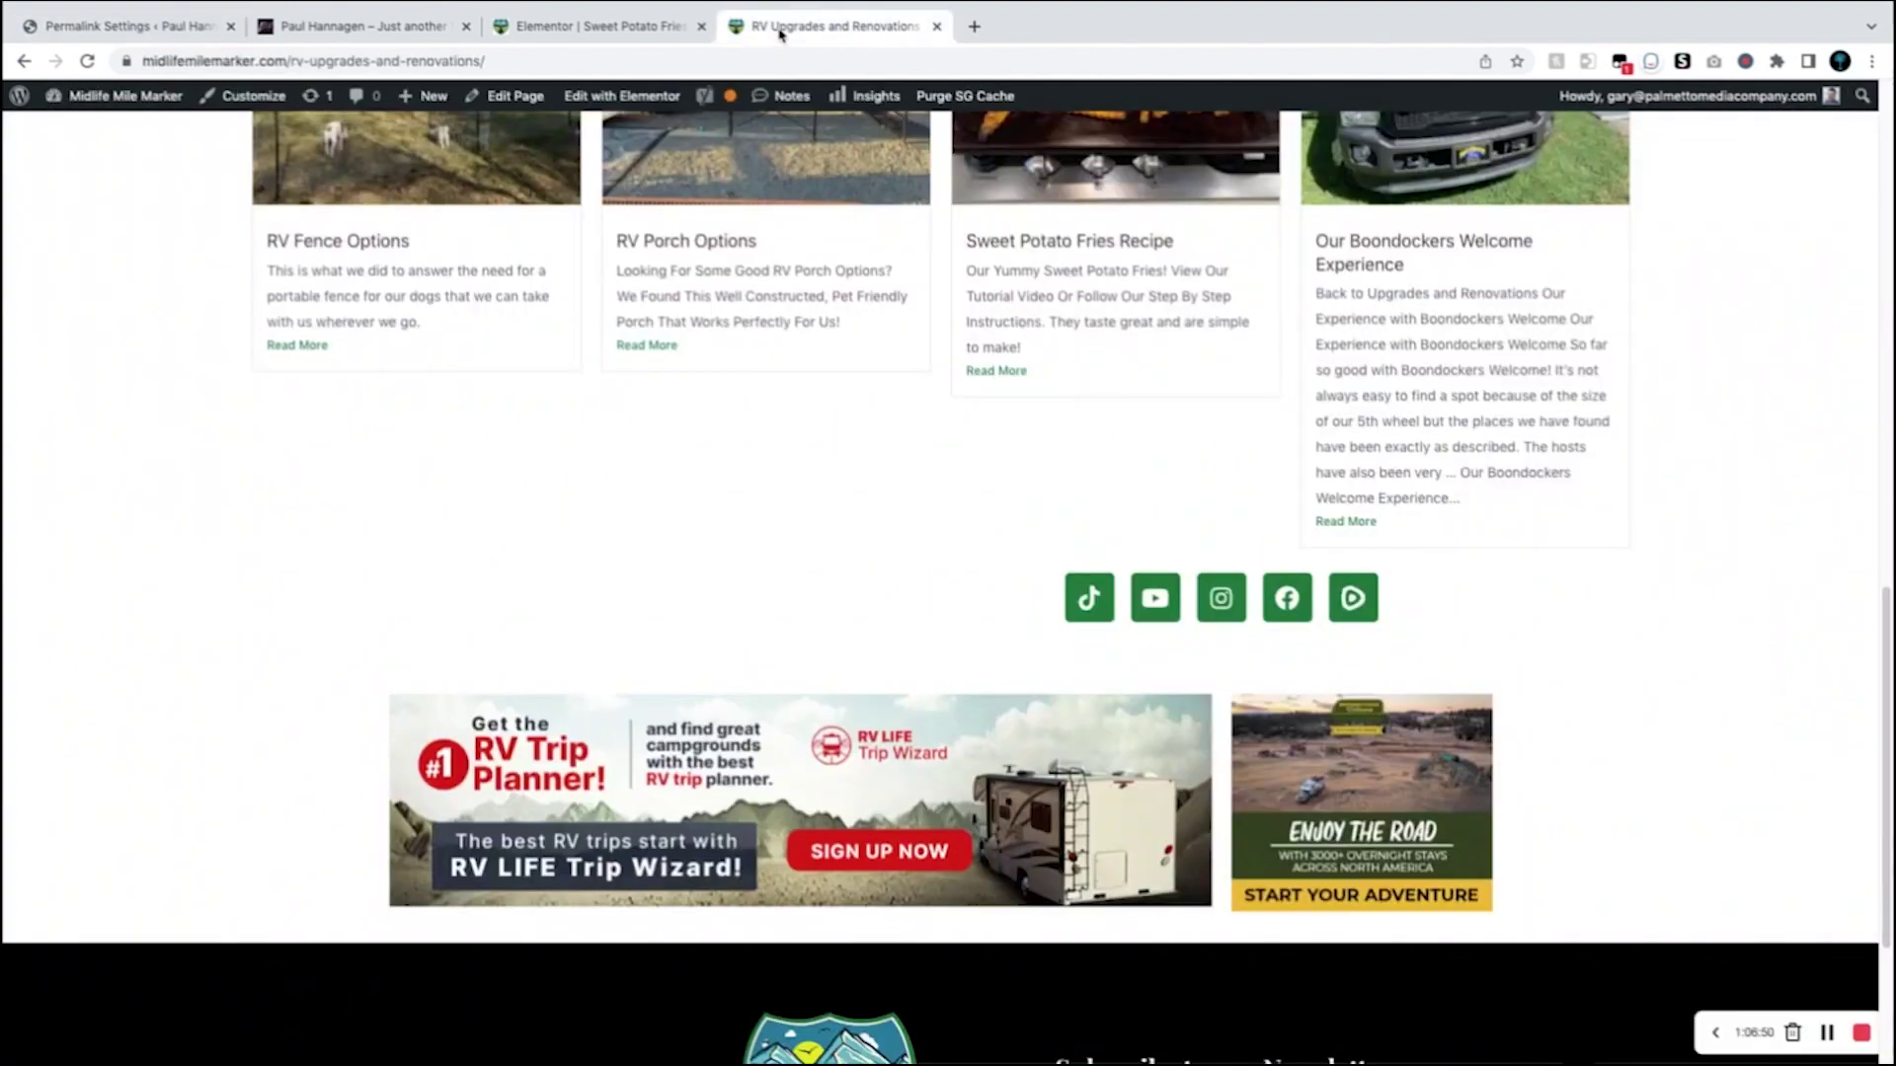
{"action": "scroll", "coordinate": [770, 186], "scroll_direction": "up", "scroll_amount": 15}
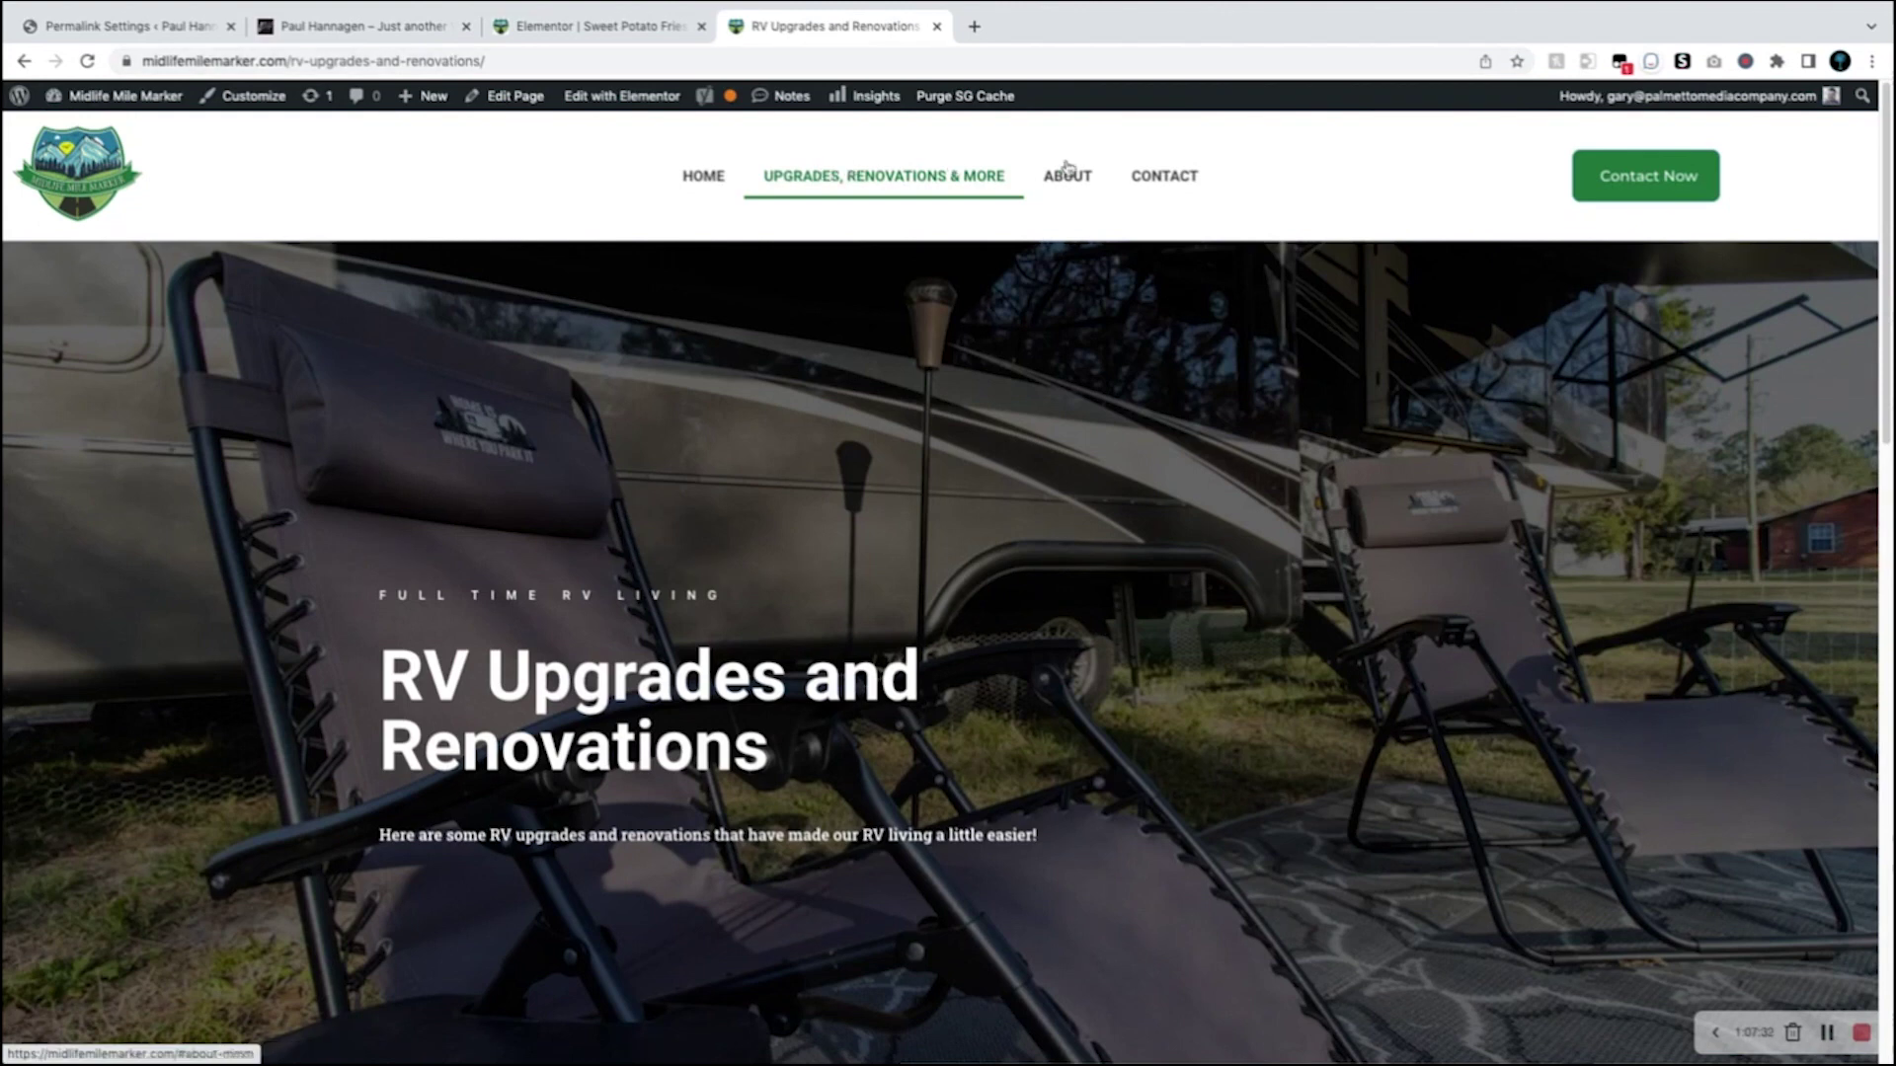
{"action": "left_click", "coordinate": [1173, 179]}
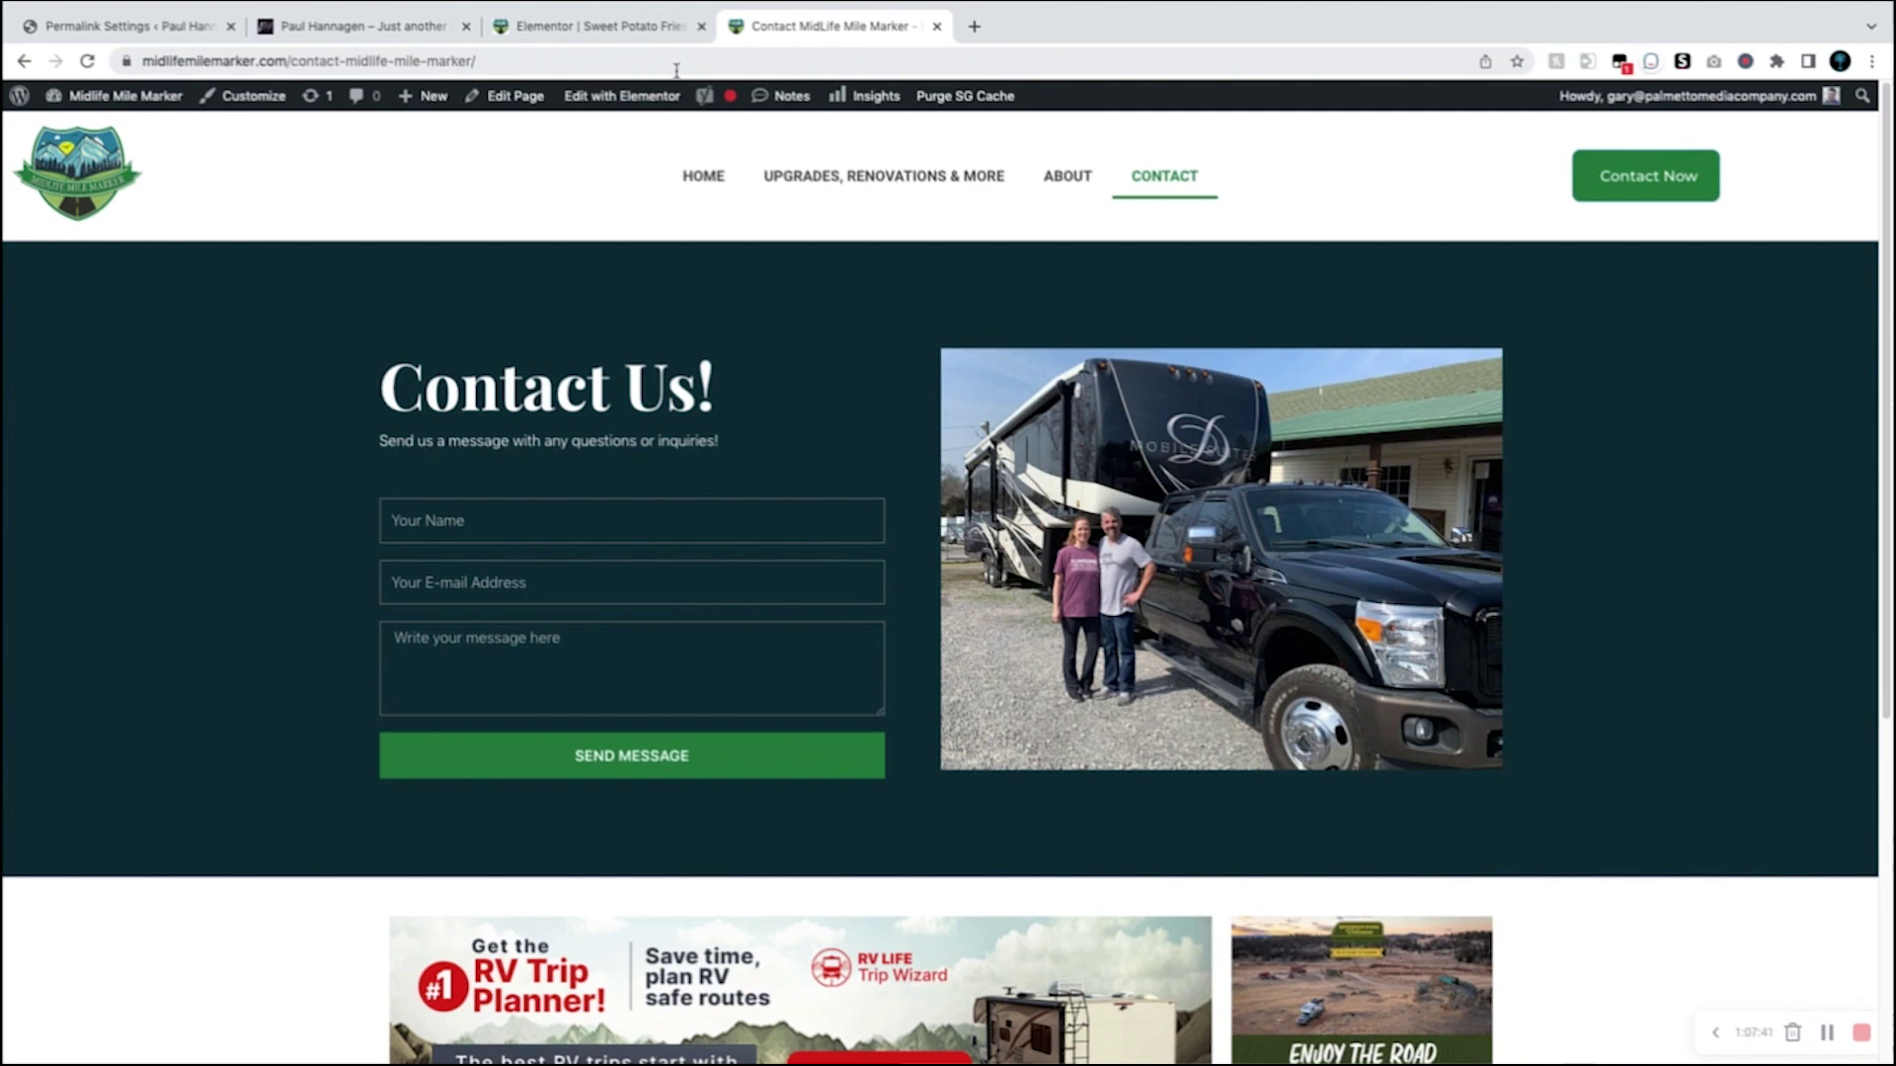
{"action": "left_click", "coordinate": [133, 27]}
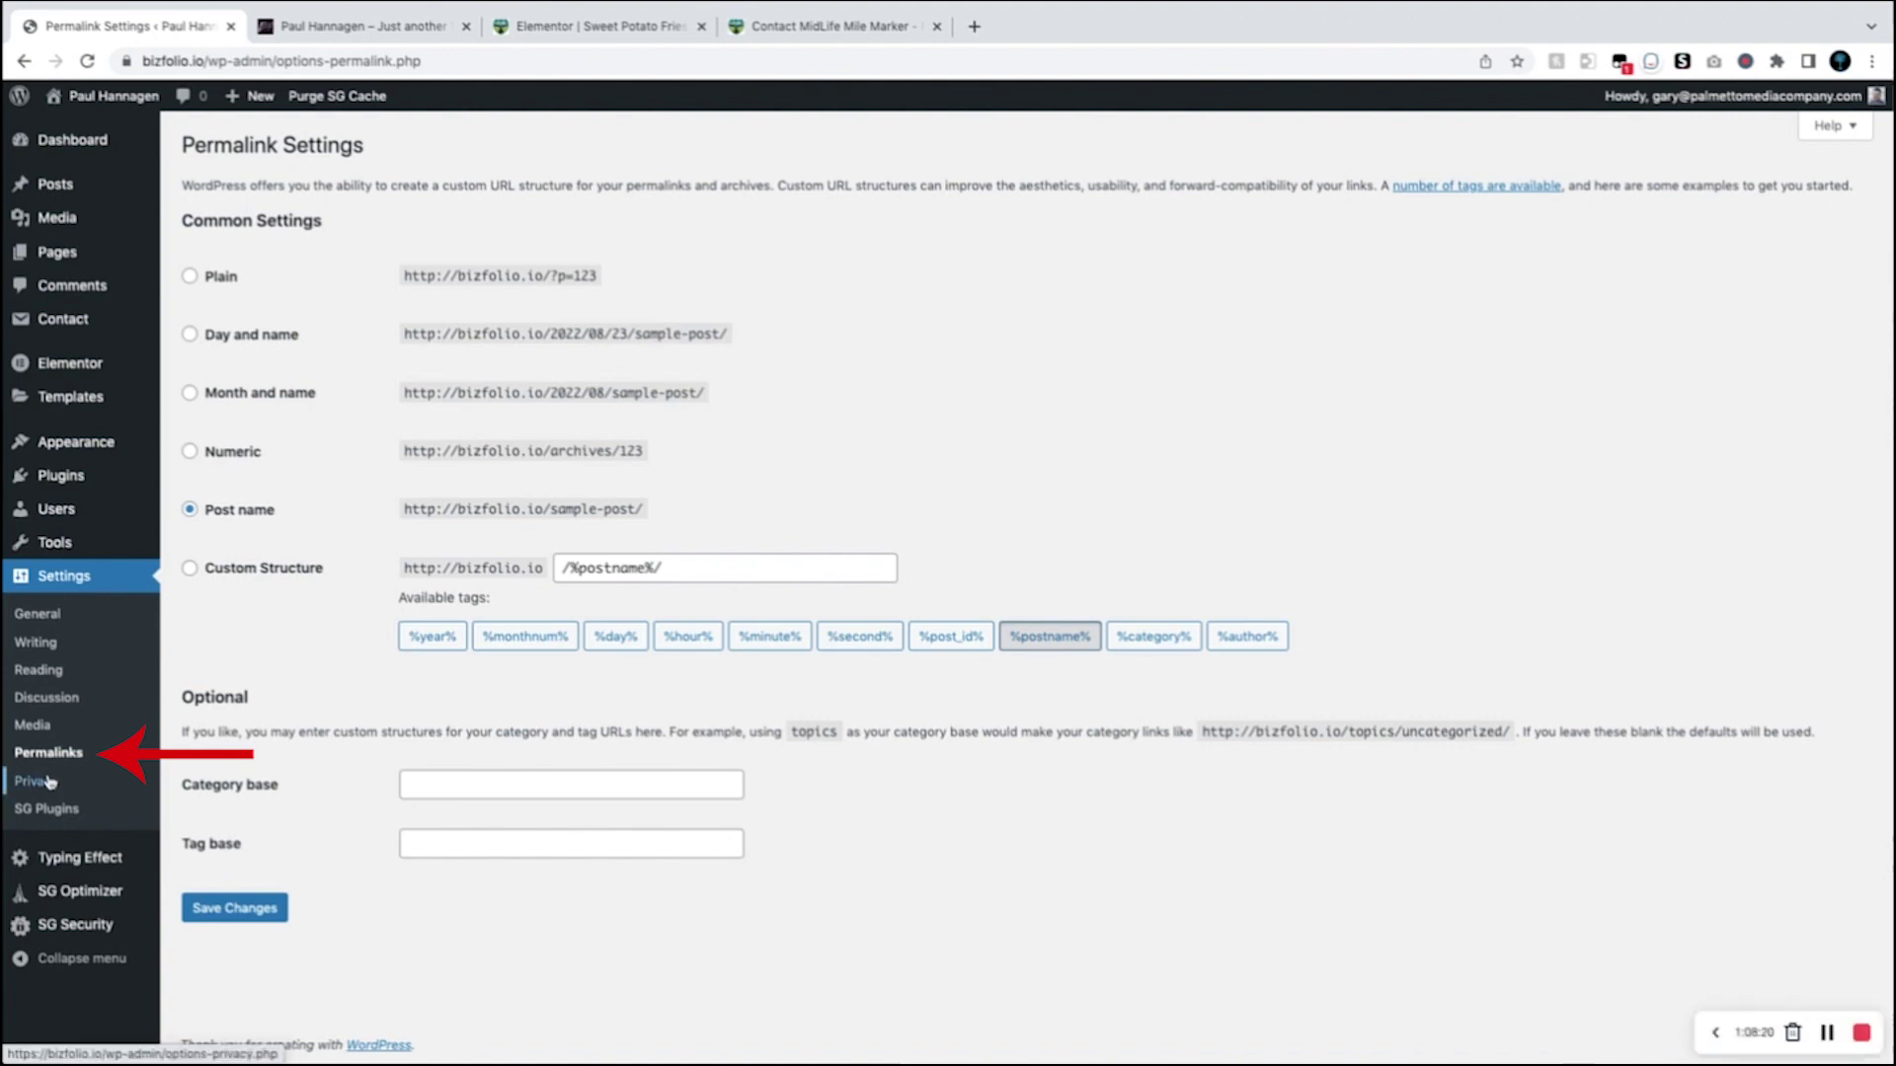
Step: View the Privacy settings and locate the Privacy Policy draft in the list of pages
{"action": "left_click", "coordinate": [45, 781]}
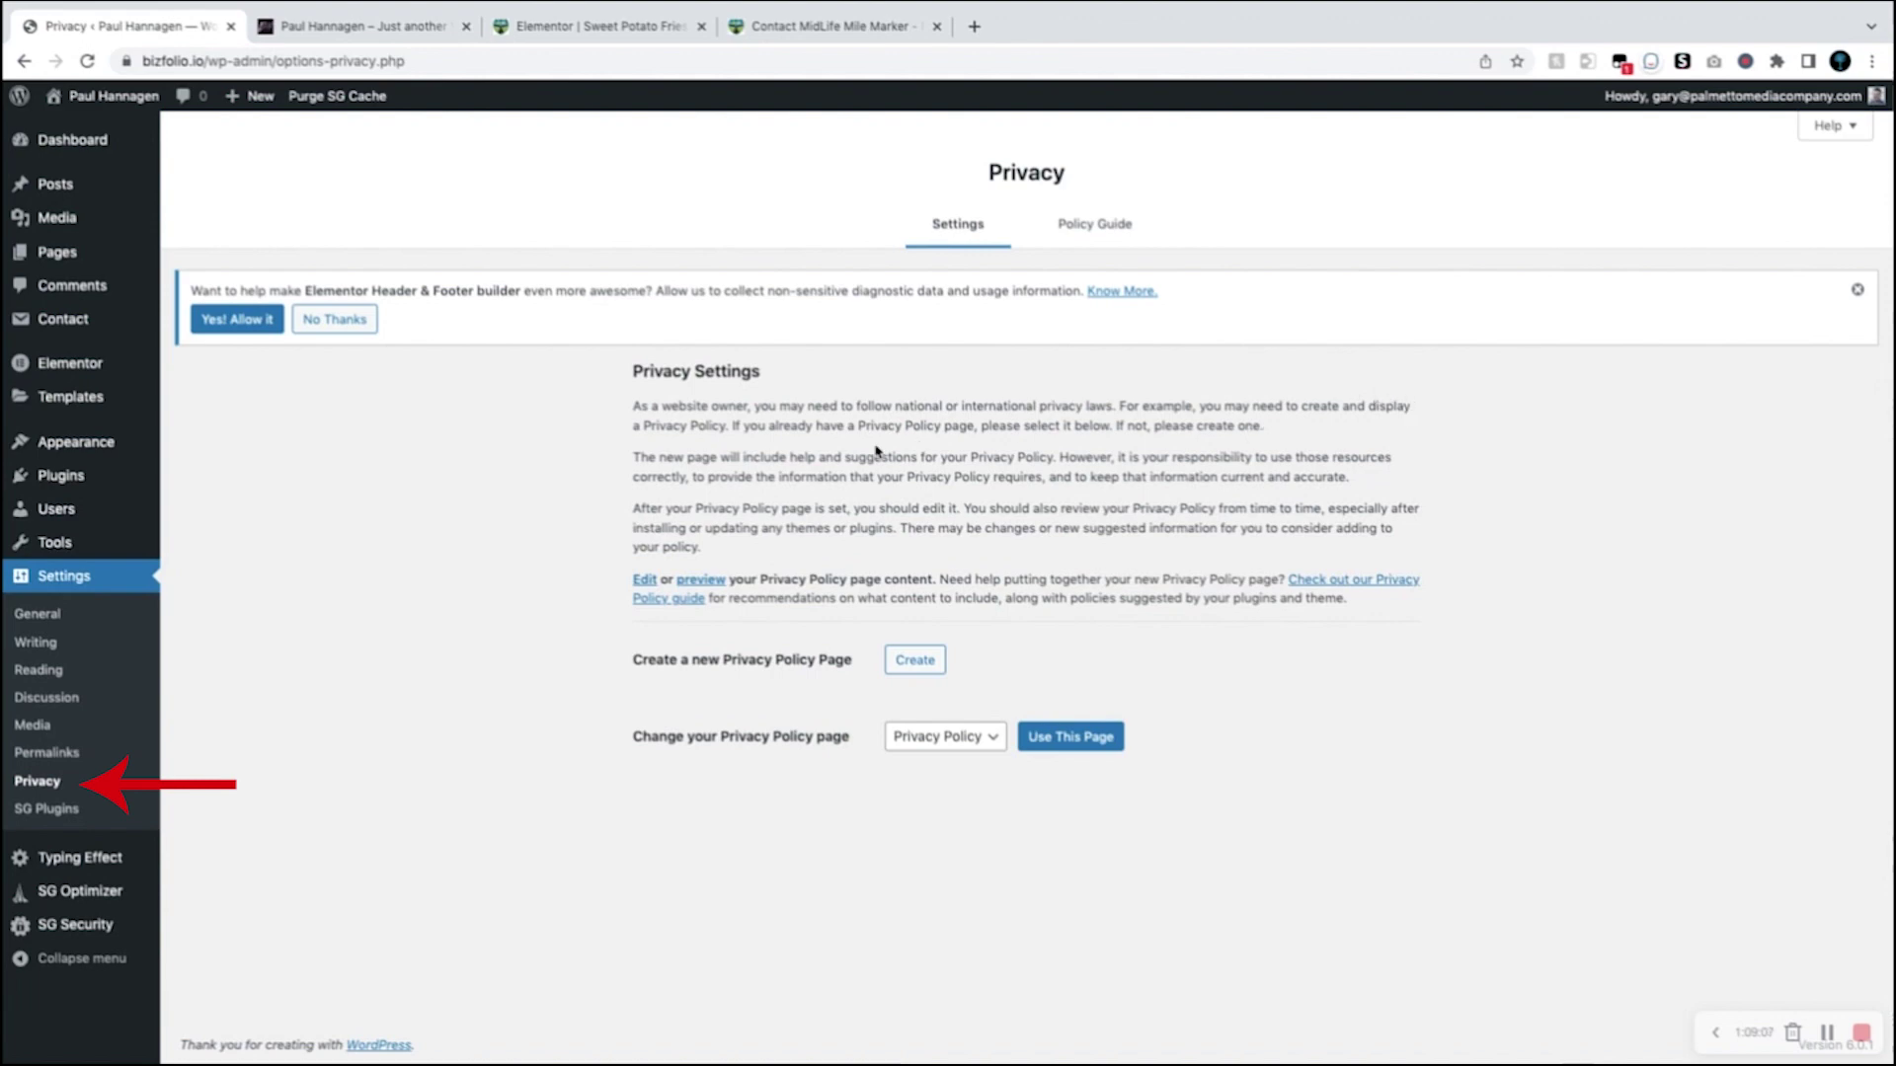
{"action": "left_click", "coordinate": [60, 254]}
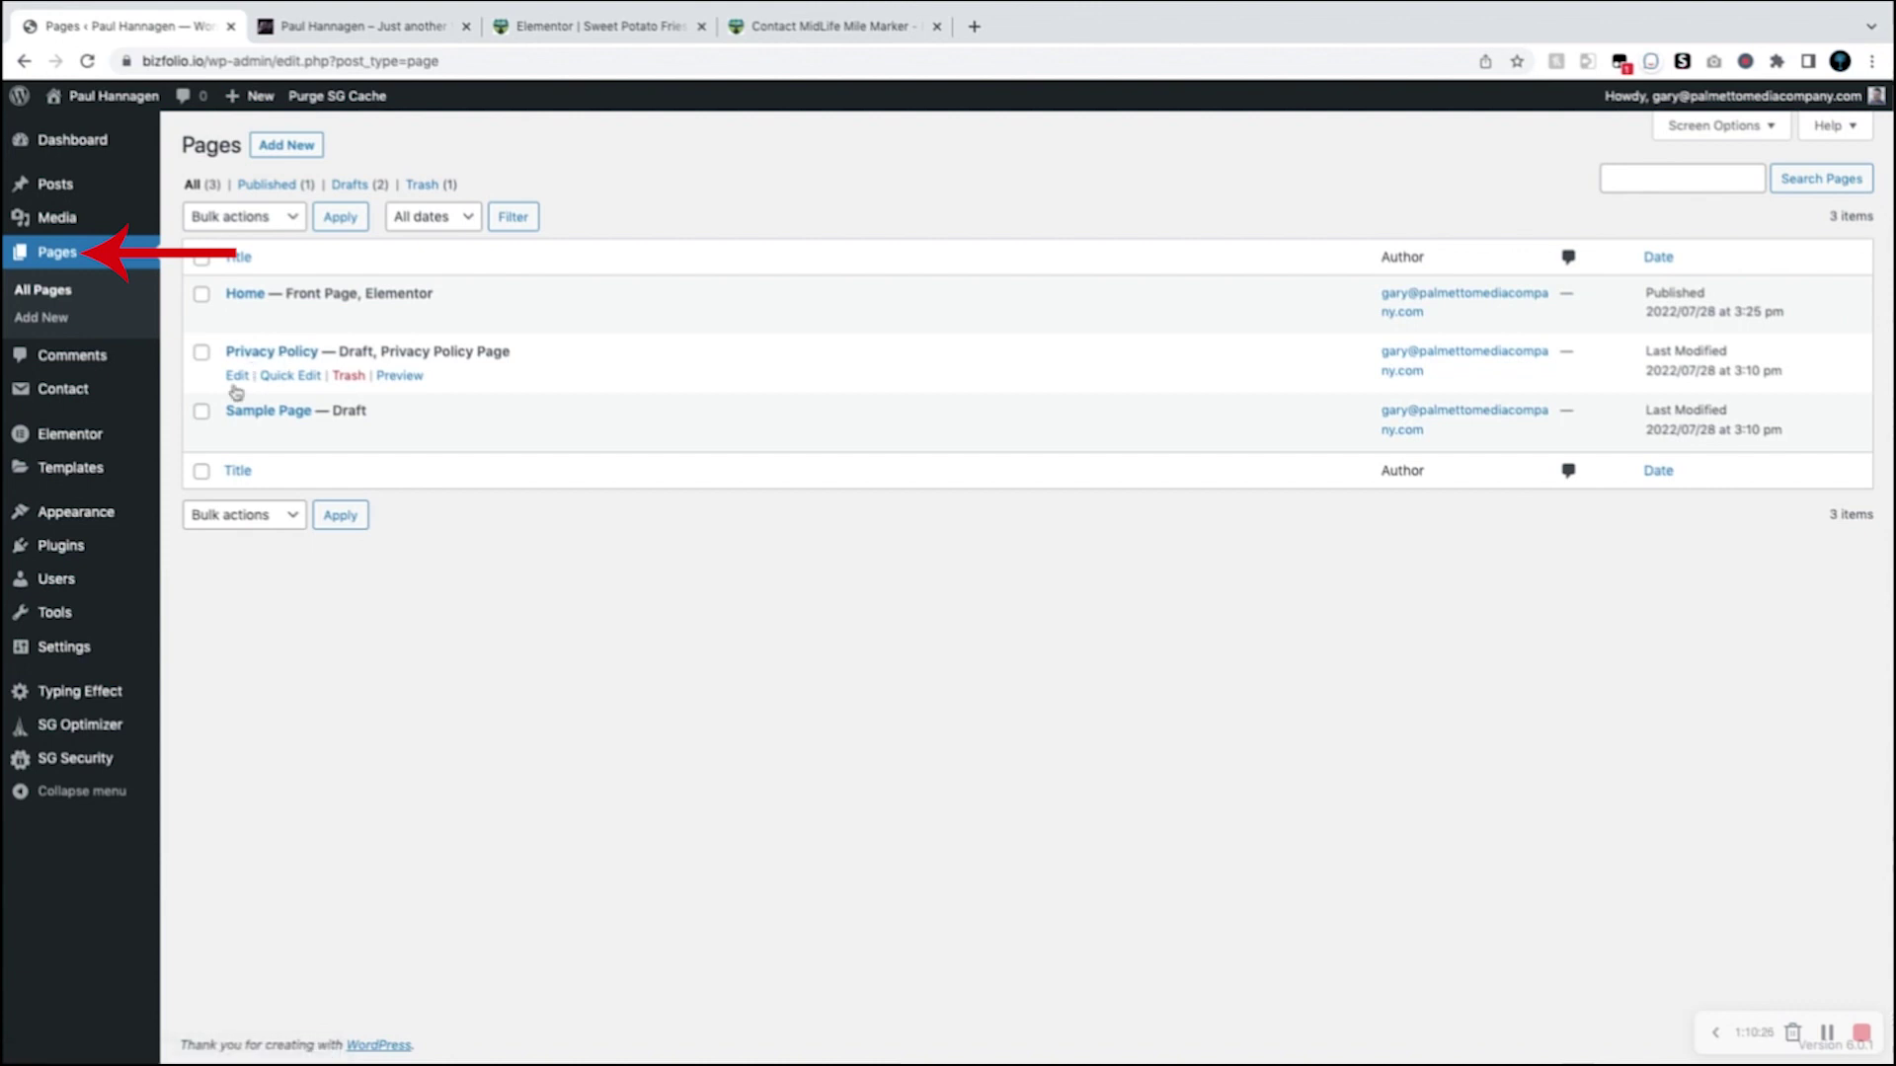
{"action": "mouse_move", "coordinate": [92, 598]}
{"action": "mouse_move", "coordinate": [77, 647]}
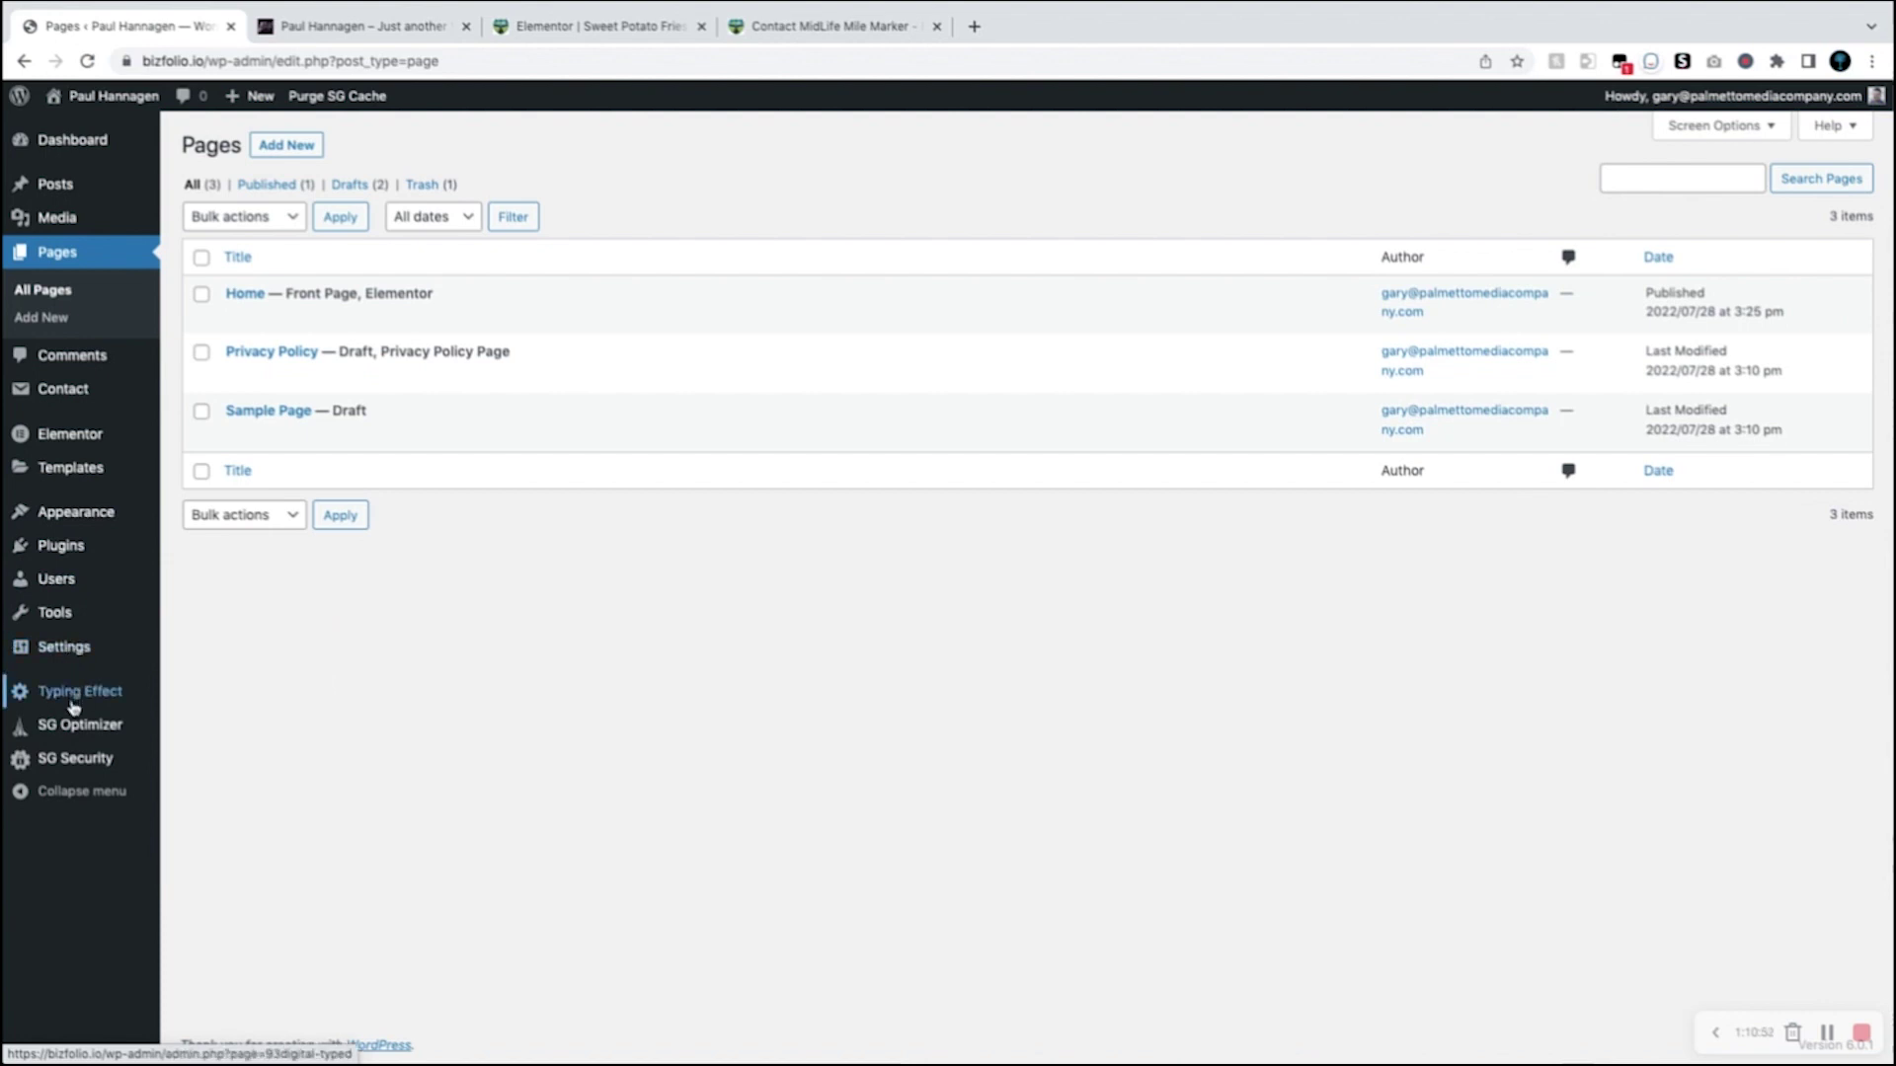
{"action": "mouse_move", "coordinate": [75, 732]}
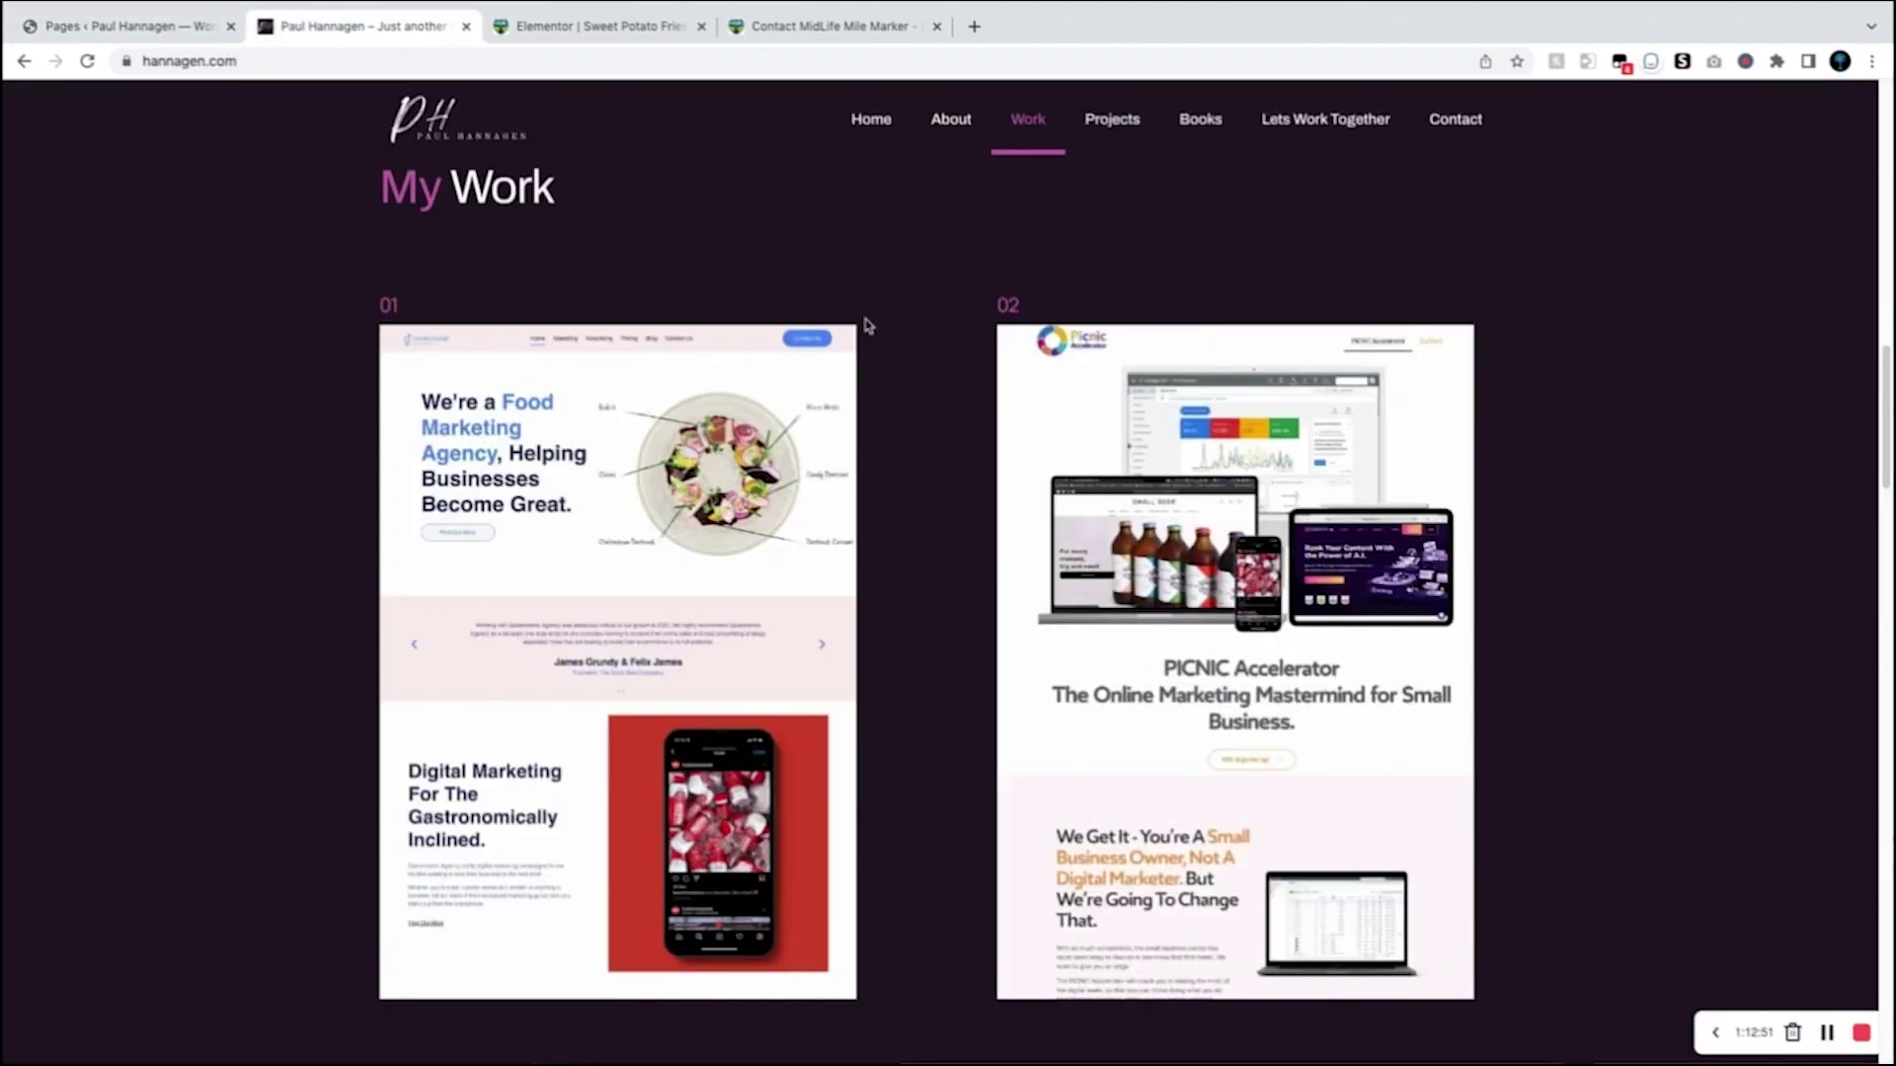
Step: Visit the Home, About, Work, Projects, Books, Lets Work Together and Contact sections of the live portfolio site
{"action": "left_click", "coordinate": [874, 125]}
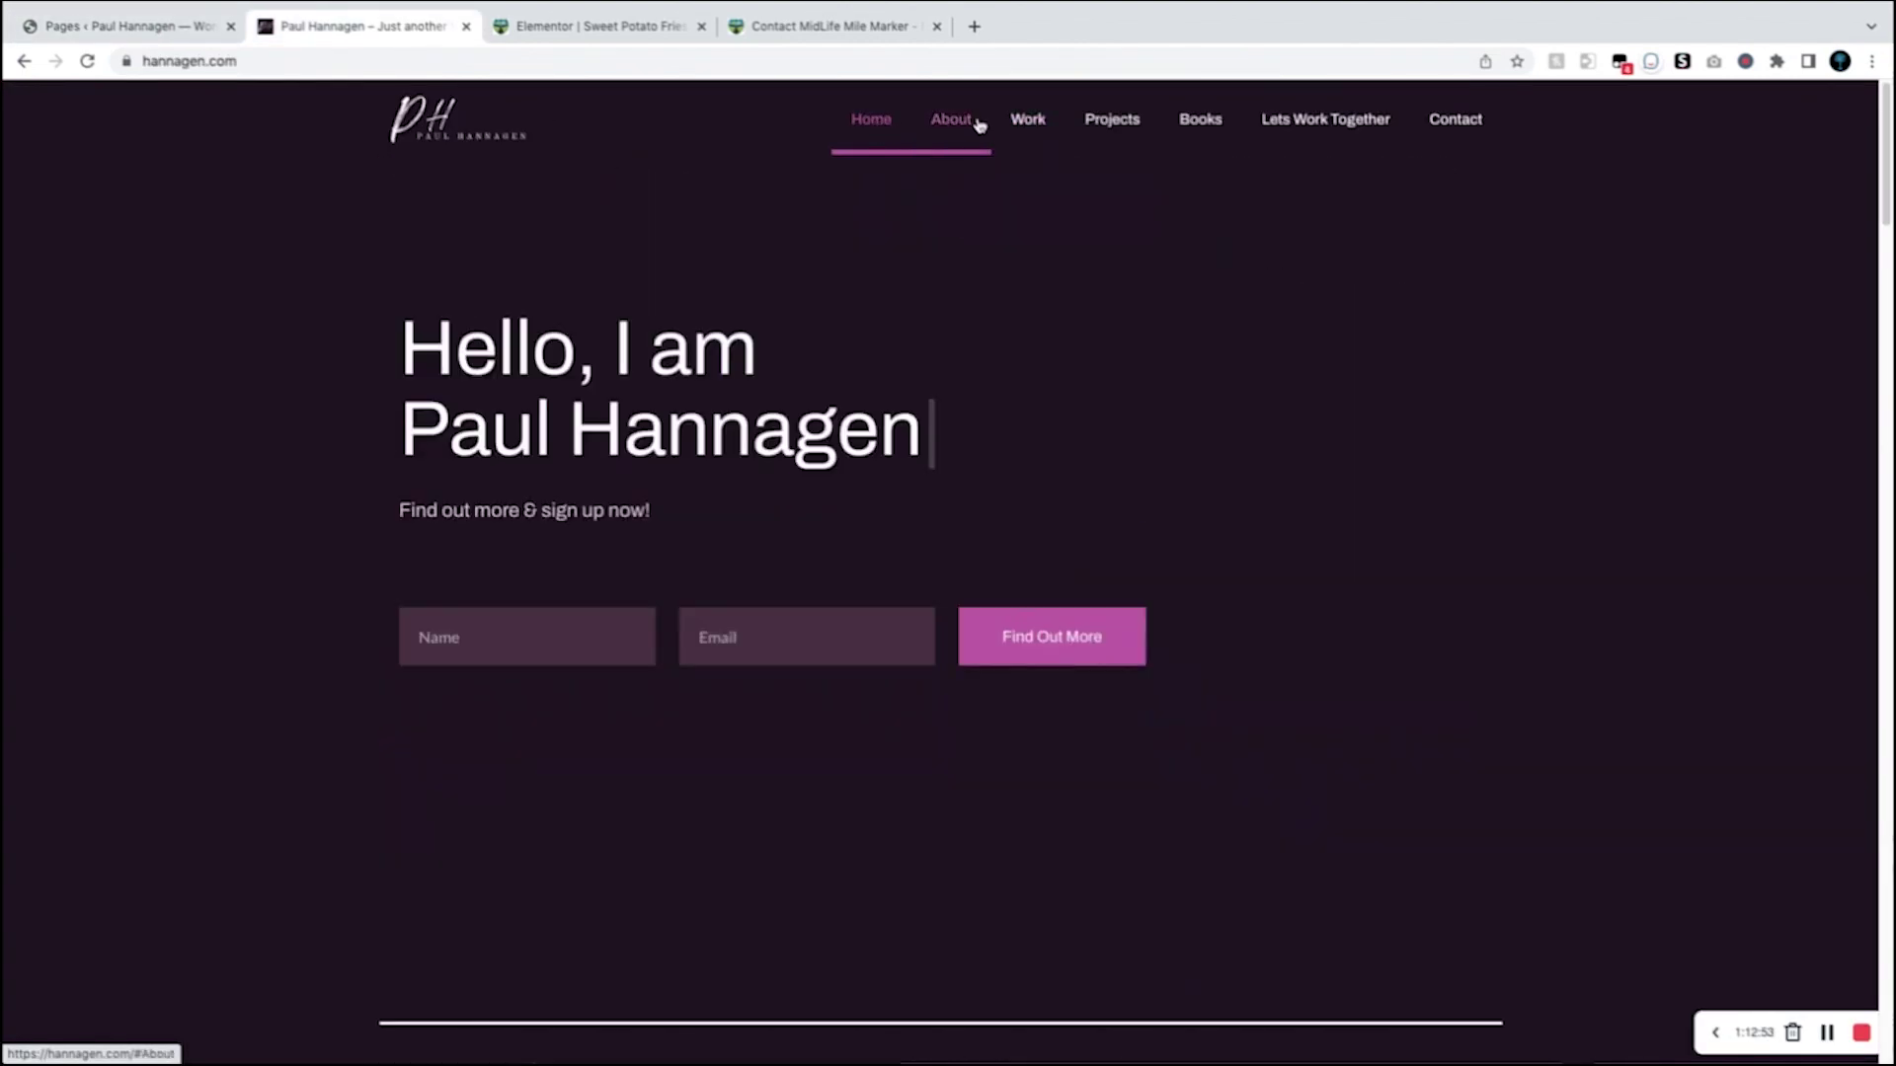
{"action": "left_click", "coordinate": [955, 124]}
{"action": "left_click", "coordinate": [1027, 120]}
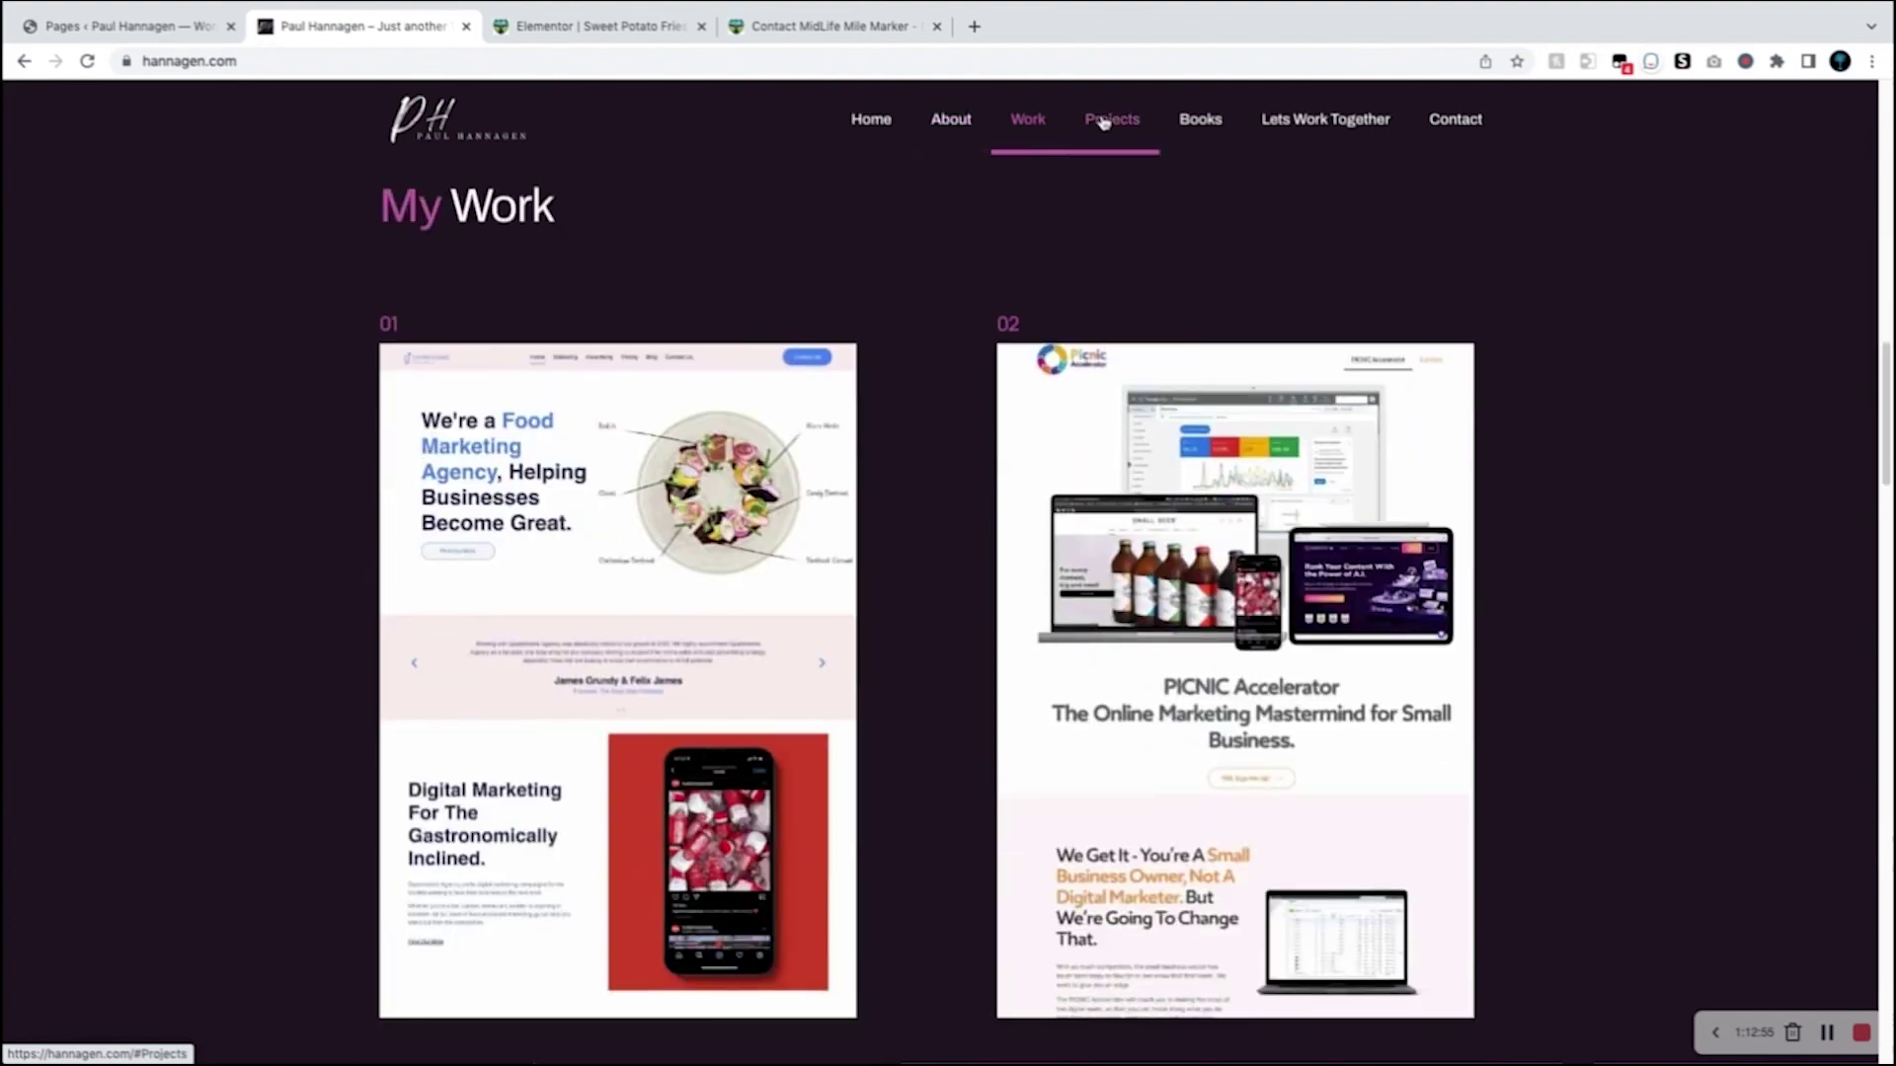
{"action": "left_click", "coordinate": [1106, 119]}
{"action": "left_click", "coordinate": [1200, 120]}
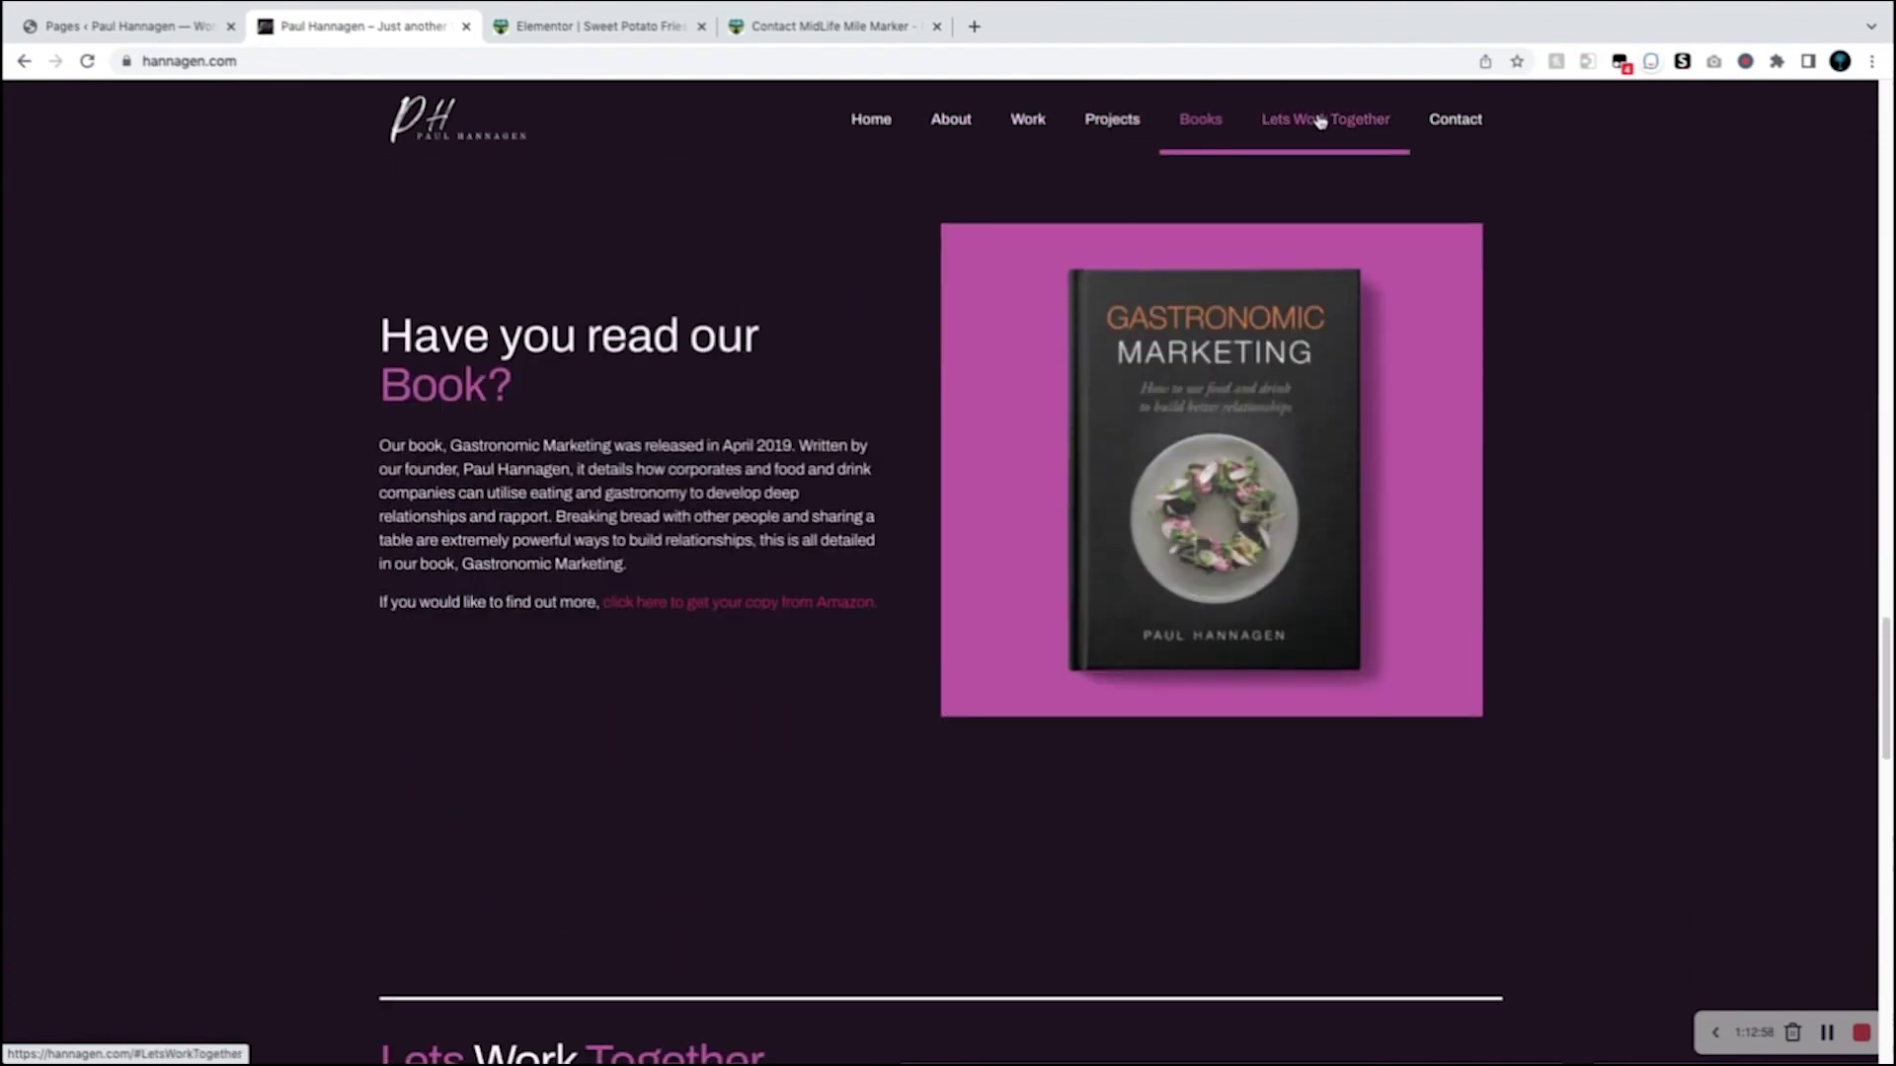
{"action": "left_click", "coordinate": [1312, 119]}
{"action": "left_click", "coordinate": [1457, 125]}
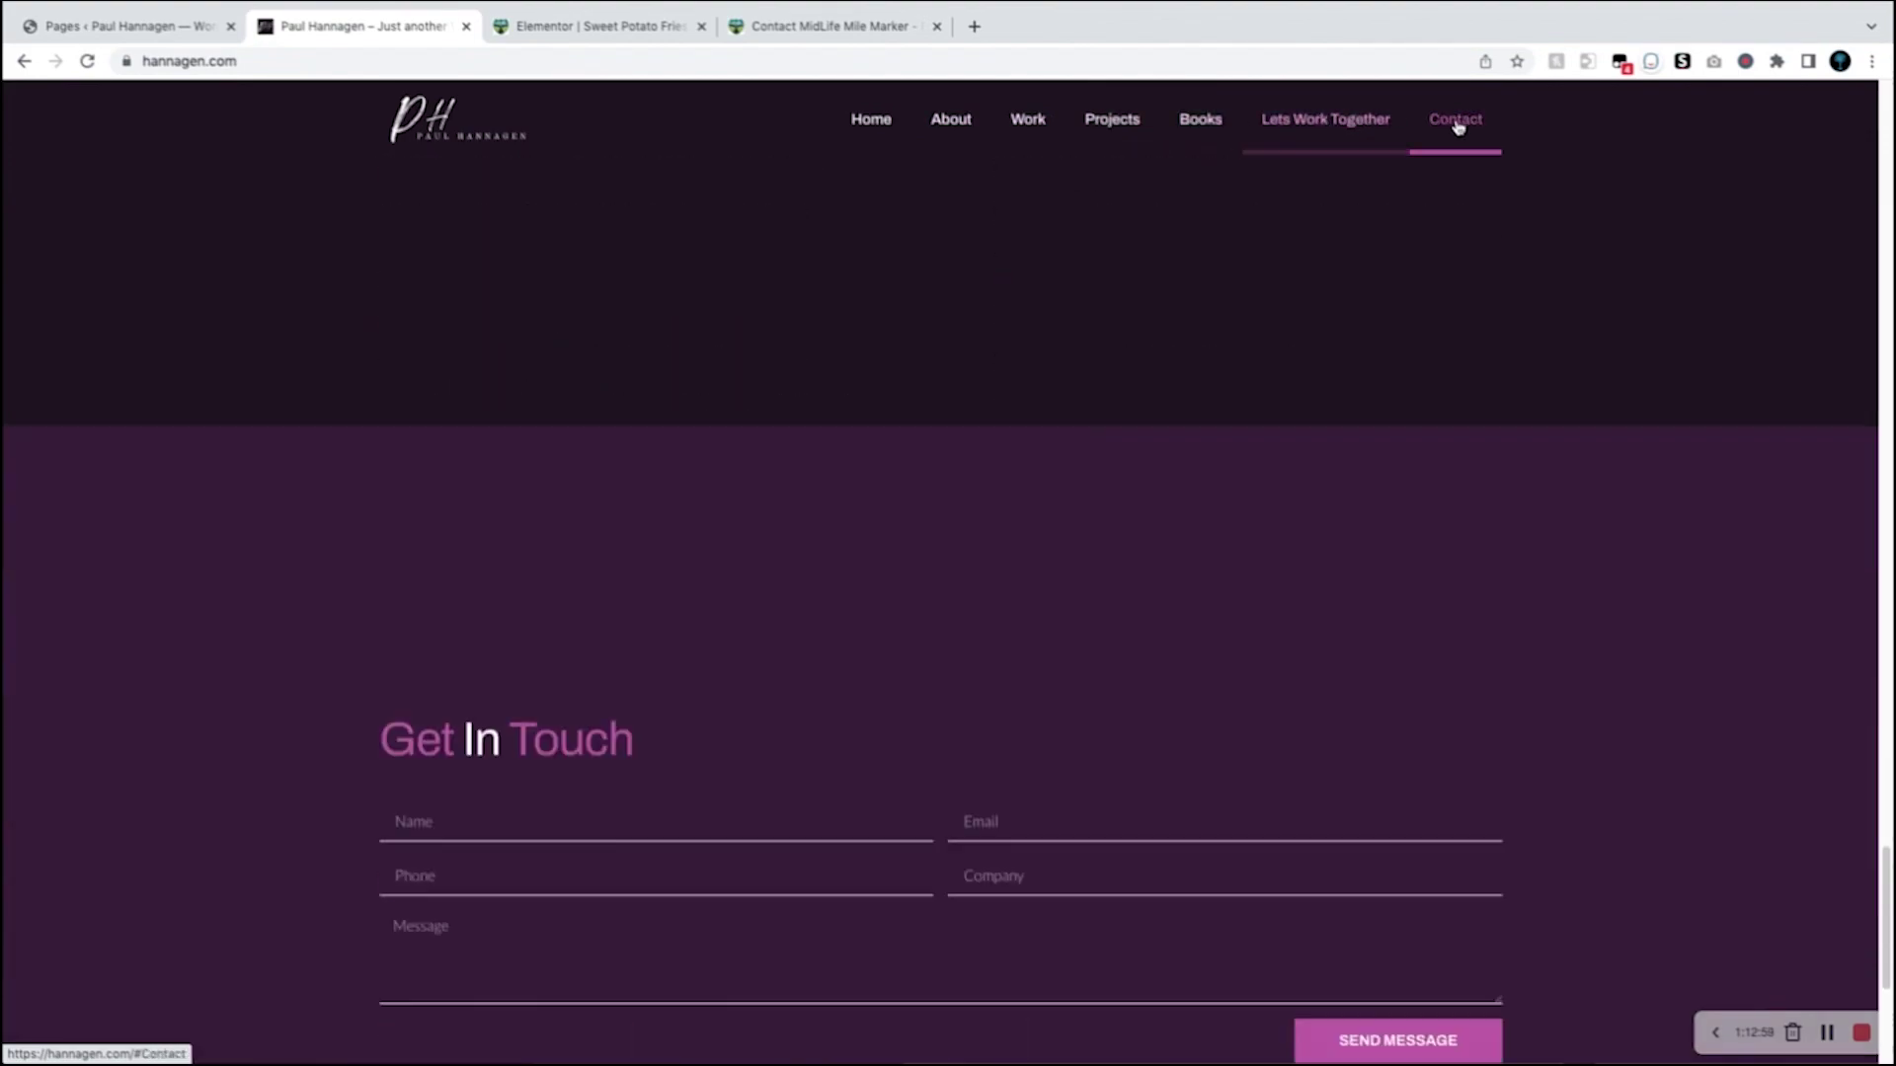